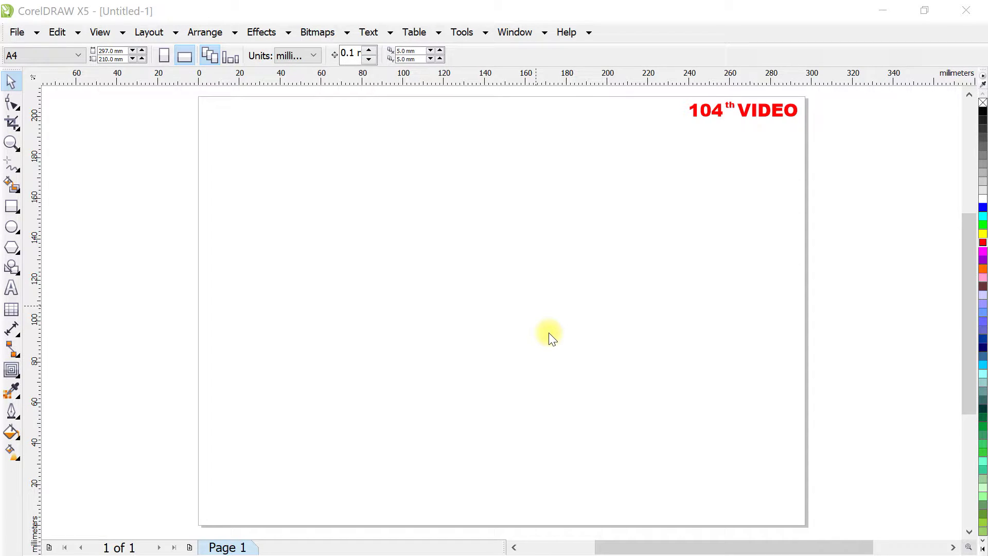
# Draw a 50 × 50 mm square with the Rectangle tool
pyautogui.click(352, 177)
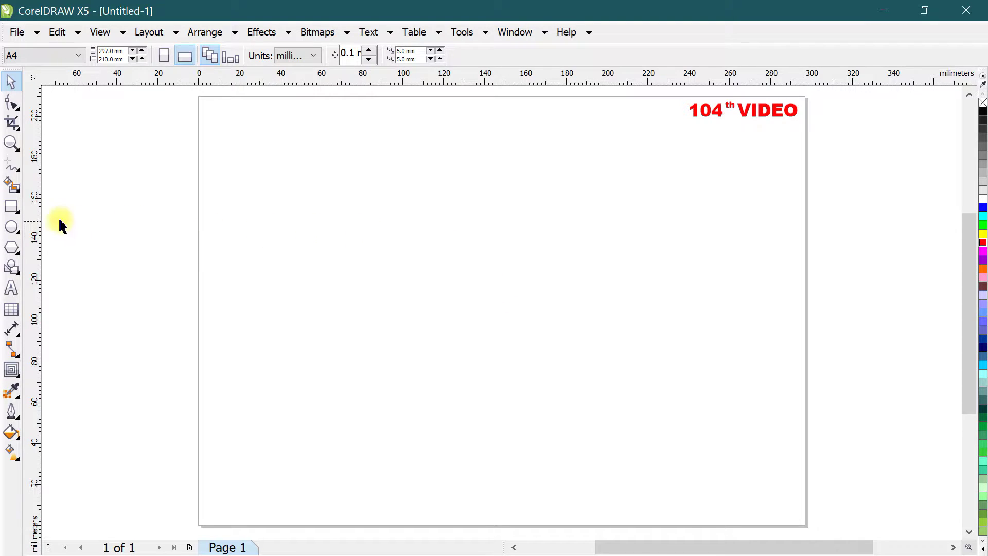
pyautogui.click(10, 207)
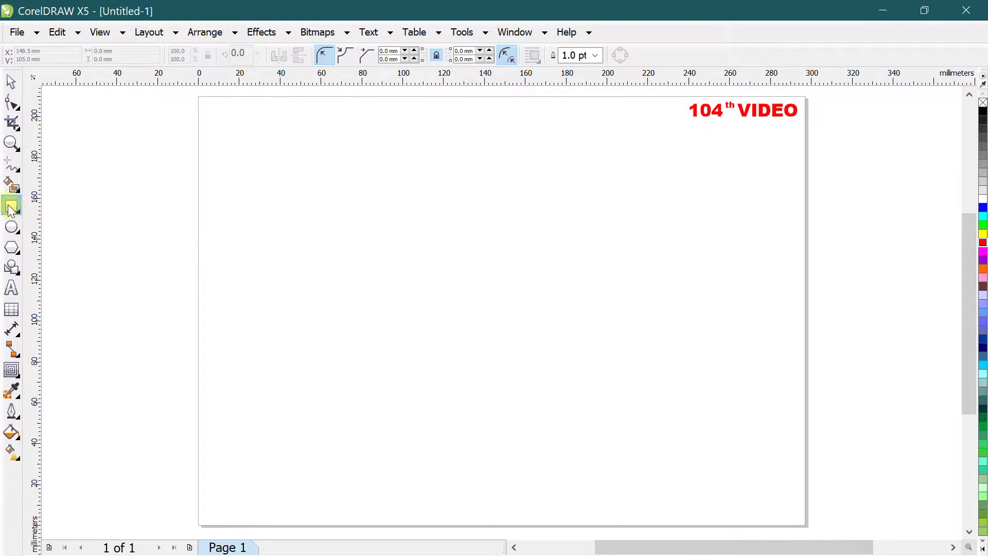
pyautogui.moveTo(300, 213); pyautogui.dragTo(457, 369)
pyautogui.write('50')
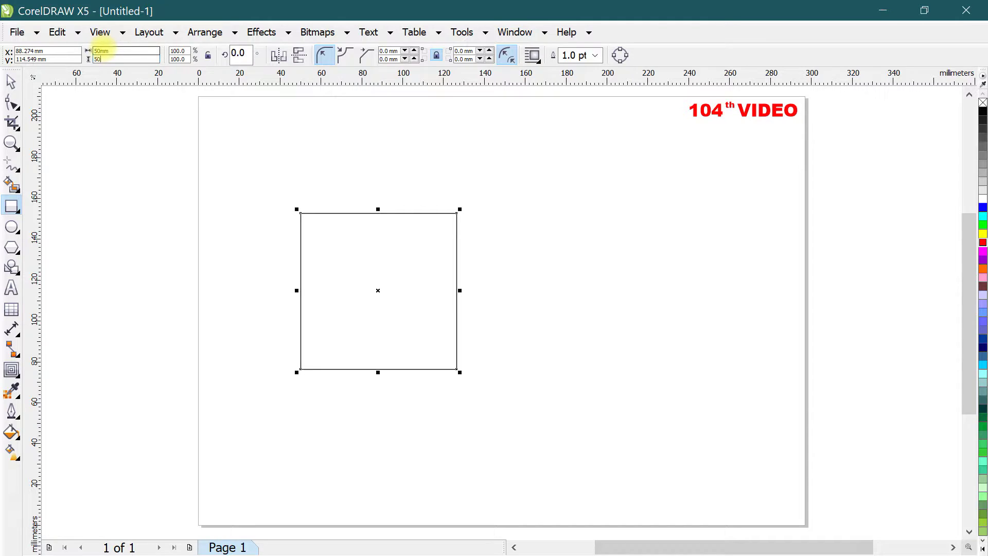
pyautogui.press('Return')
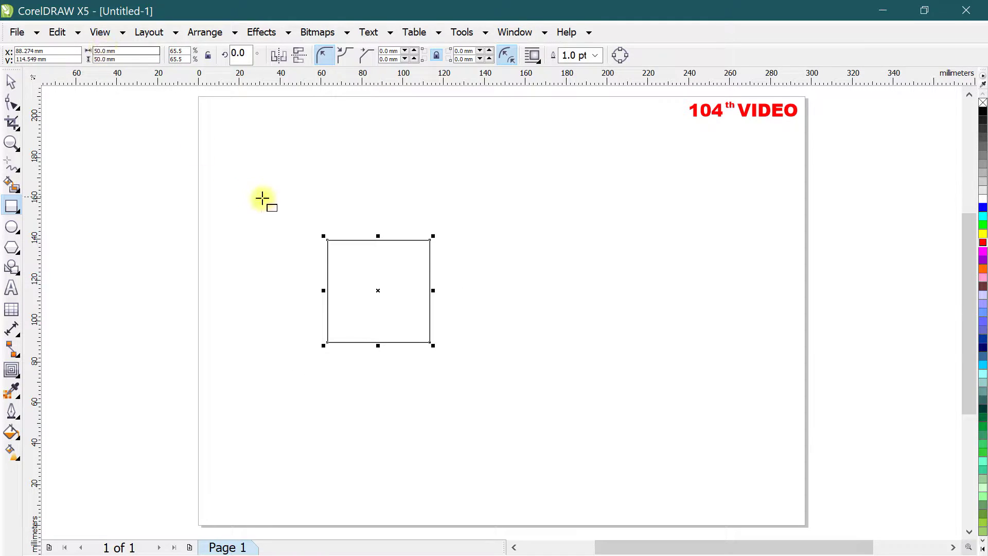
# Move the square to the left side of the page, slightly lower
pyautogui.scroll(2, 435, 284)
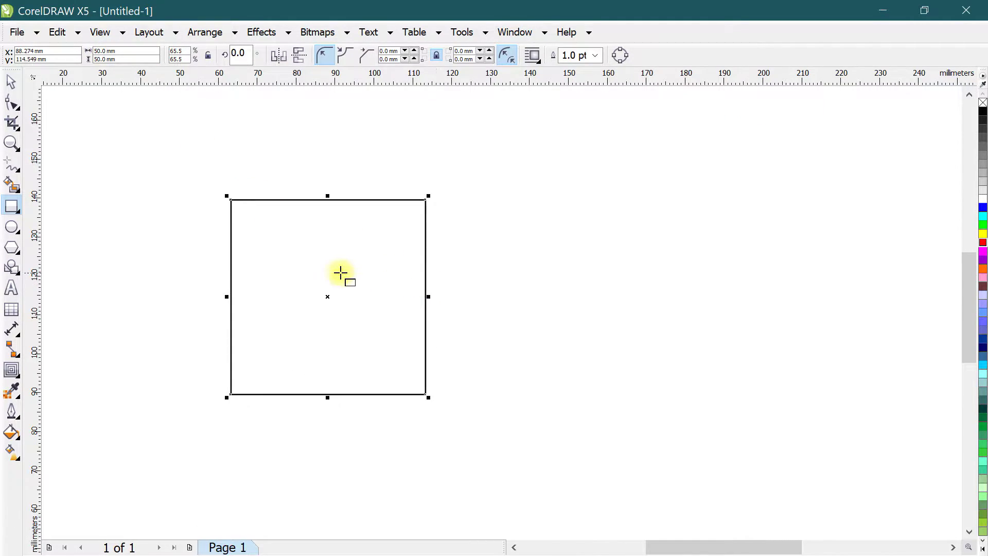
pyautogui.scroll(-2, 327, 273)
pyautogui.click(11, 81)
pyautogui.click(88, 148)
pyautogui.moveTo(324, 281); pyautogui.dragTo(268, 279)
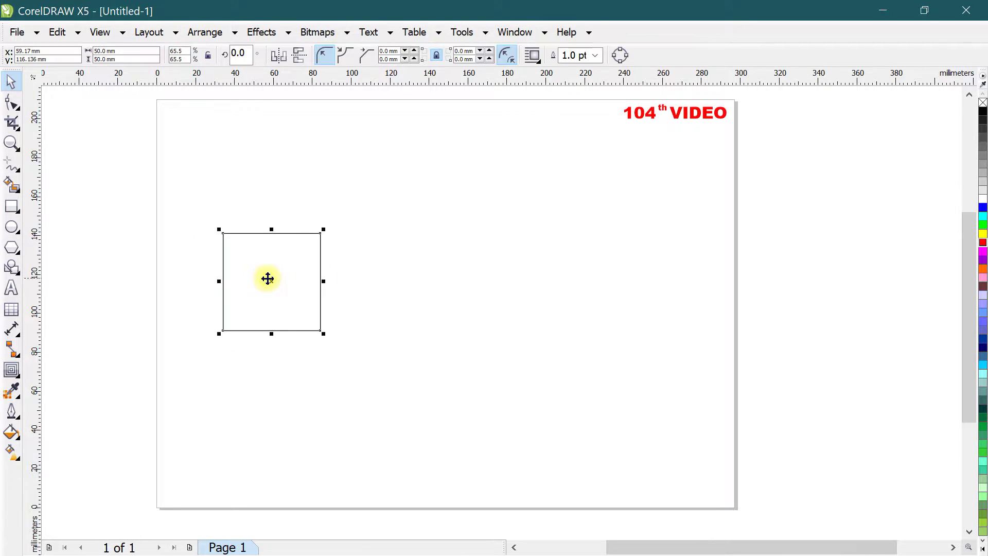
pyautogui.moveTo(254, 264); pyautogui.dragTo(257, 276)
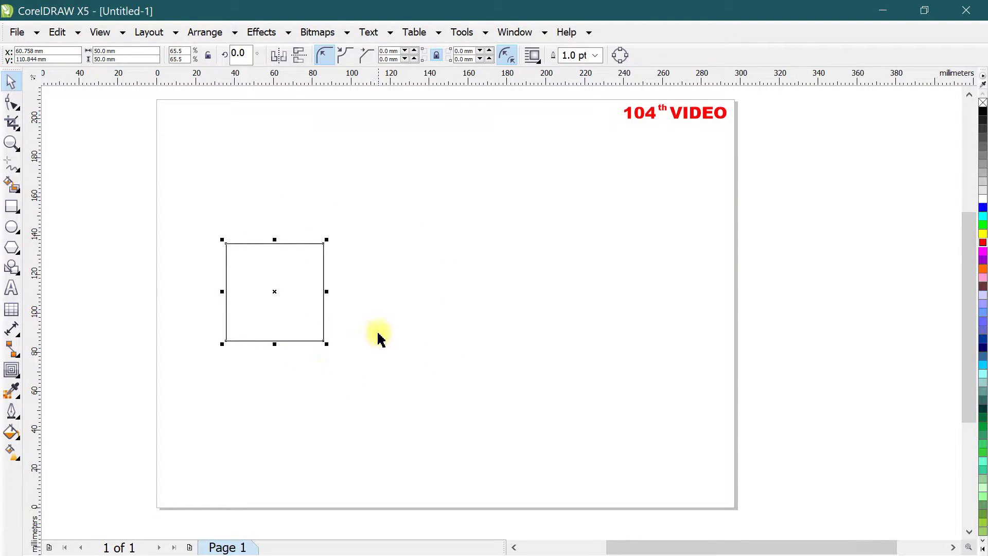
# Mirror-copy the square rightward and repeat with Ctrl+R for four edge-to-edge squares, then shift the row
pyautogui.moveTo(221, 292); pyautogui.dragTo(358, 322)
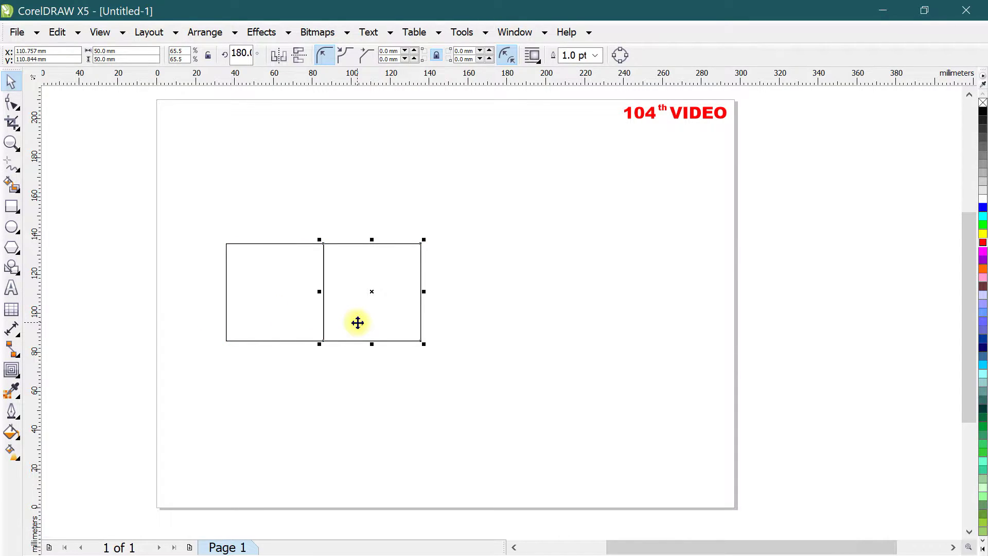
pyautogui.hotkey('ctrl', 'z')
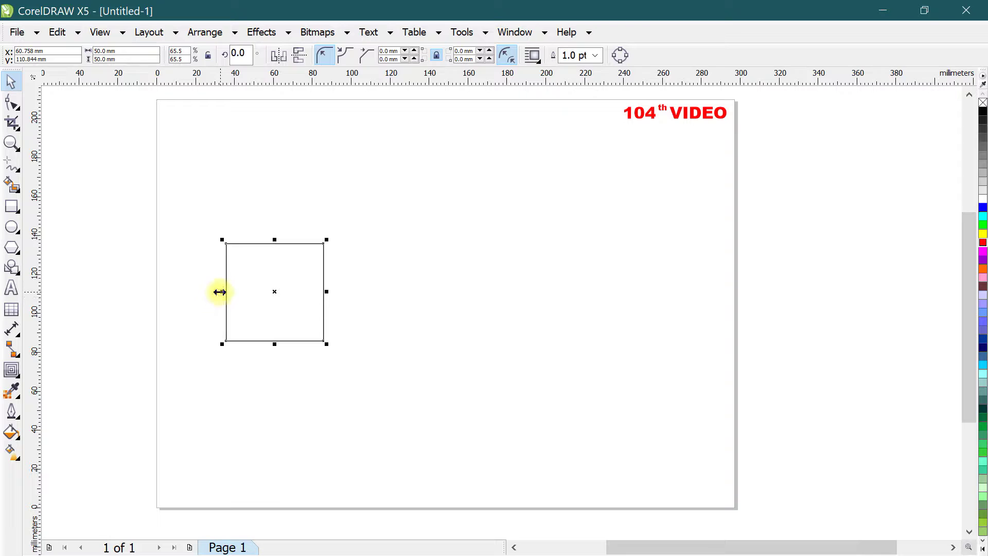
pyautogui.moveTo(225, 291); pyautogui.dragTo(466, 318)
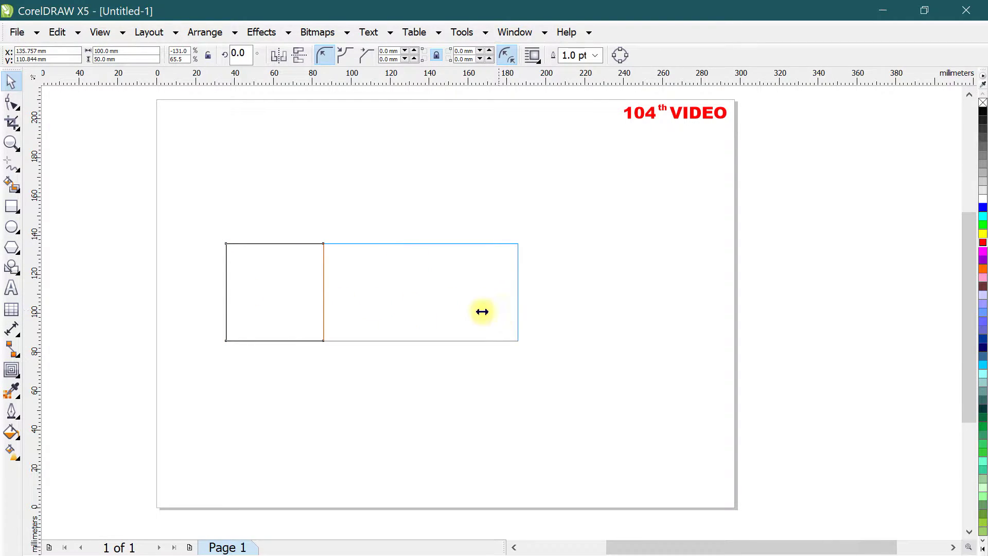
pyautogui.moveTo(466, 318); pyautogui.dragTo(372, 318)
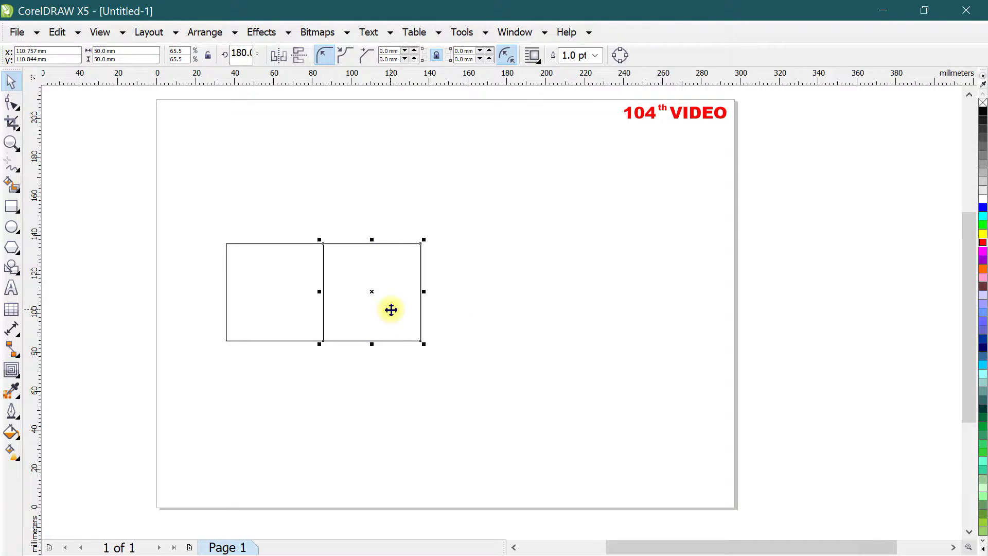
pyautogui.hotkey('ctrl', 'r')
pyautogui.hotkey('ctrl', 'r')
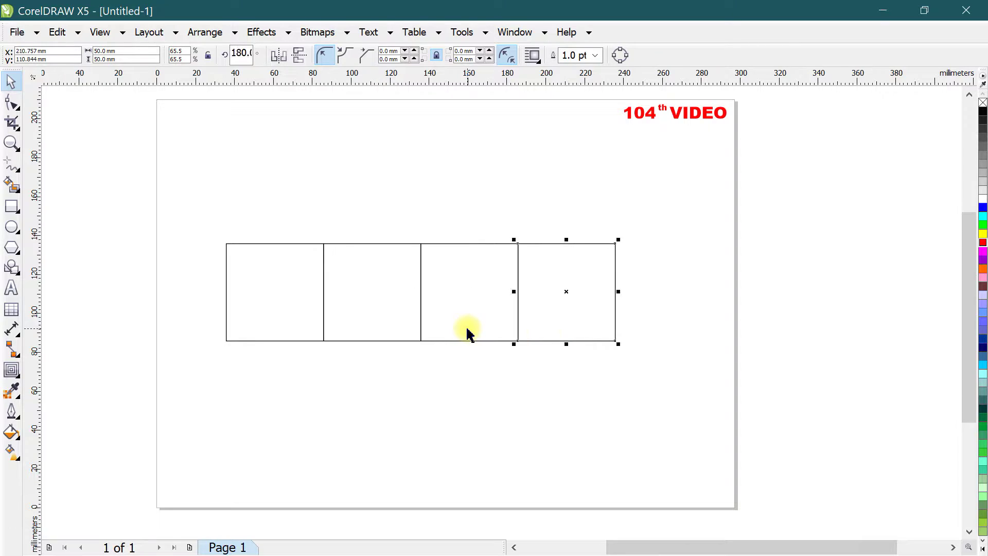
pyautogui.moveTo(197, 215); pyautogui.dragTo(651, 392)
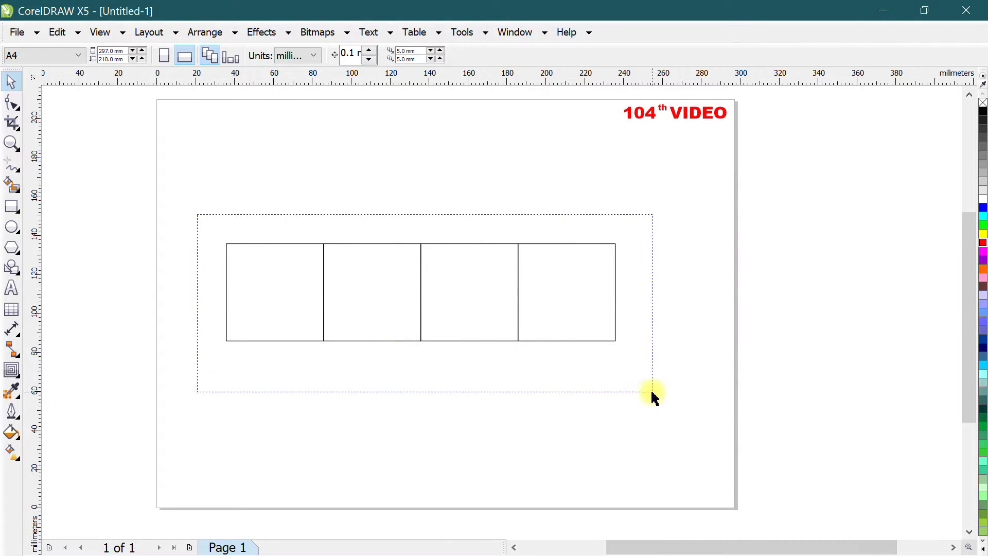
pyautogui.moveTo(388, 294); pyautogui.dragTo(407, 293)
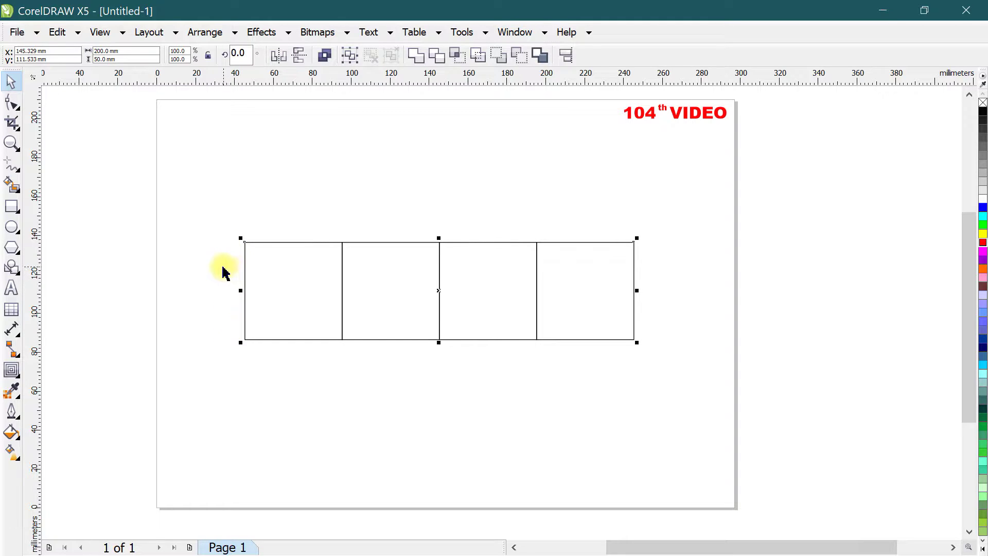
pyautogui.scroll(1, 184, 271)
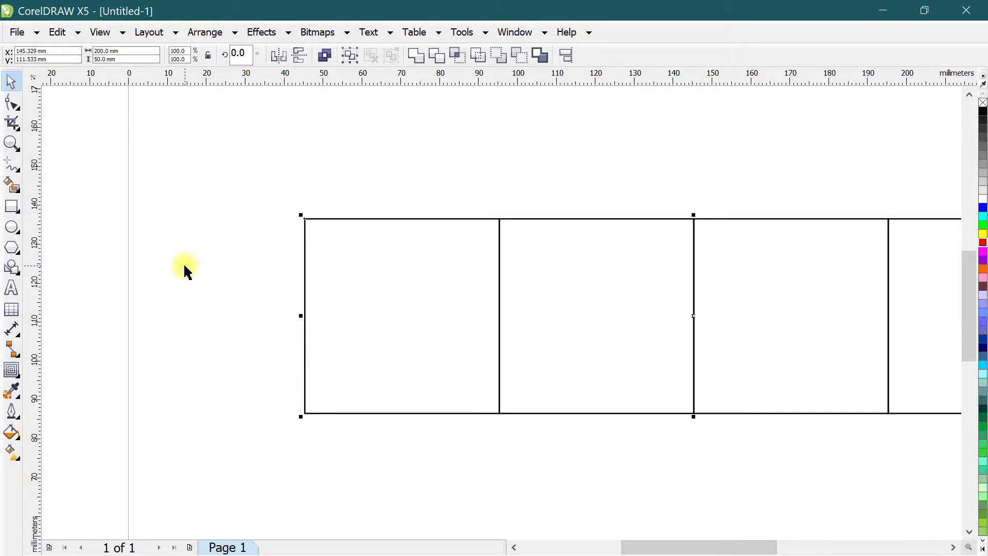
# Make a narrowed copy of the first square and set its width to 10 mm
pyautogui.click(221, 265)
pyautogui.click(352, 276)
pyautogui.moveTo(502, 316); pyautogui.dragTo(372, 328)
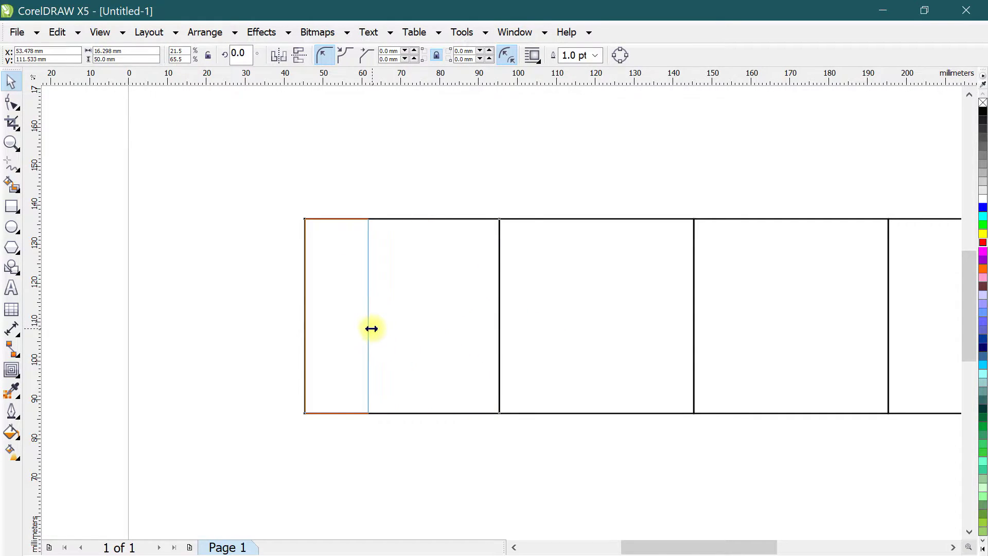
pyautogui.moveTo(371, 328); pyautogui.dragTo(365, 333)
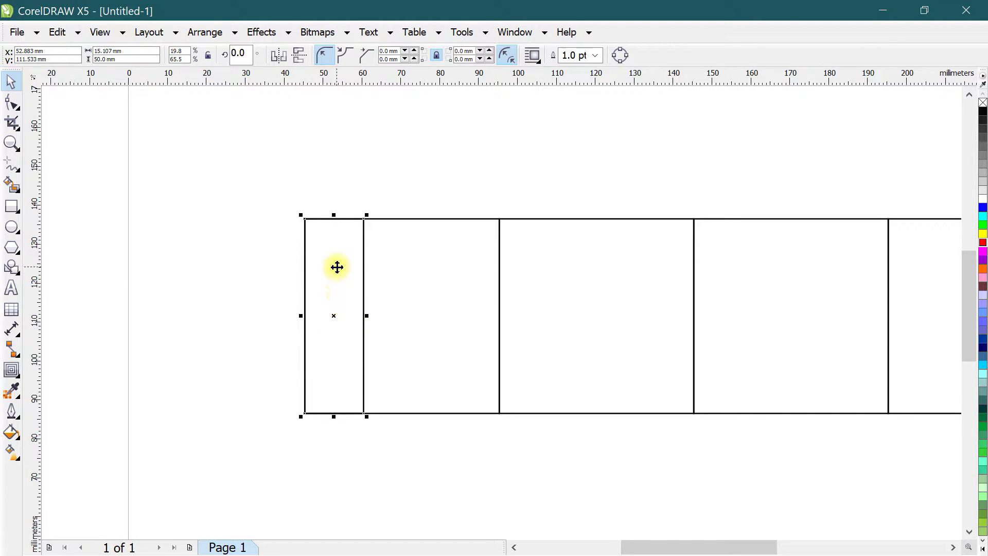
pyautogui.doubleClick(105, 51)
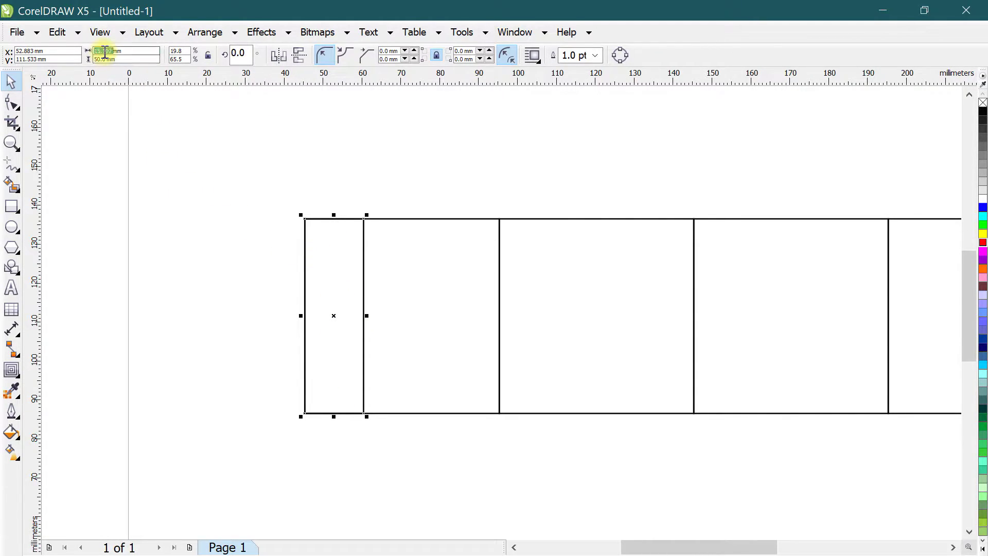
pyautogui.write('10')
pyautogui.press('Return')
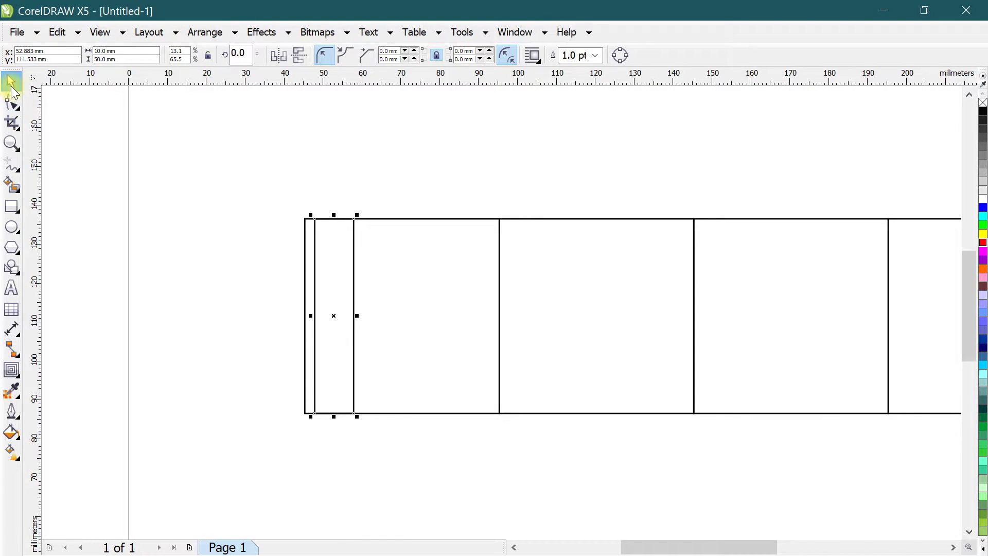
# Left-align the 10 mm strip with the first square
pyautogui.click(243, 204)
pyautogui.click(341, 292)
pyautogui.click(454, 281)
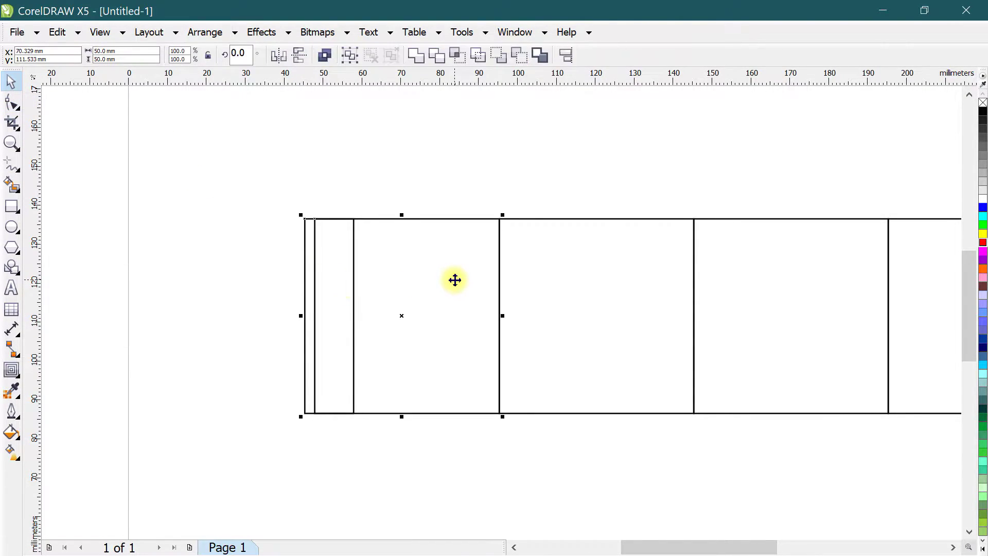
pyautogui.press('l')
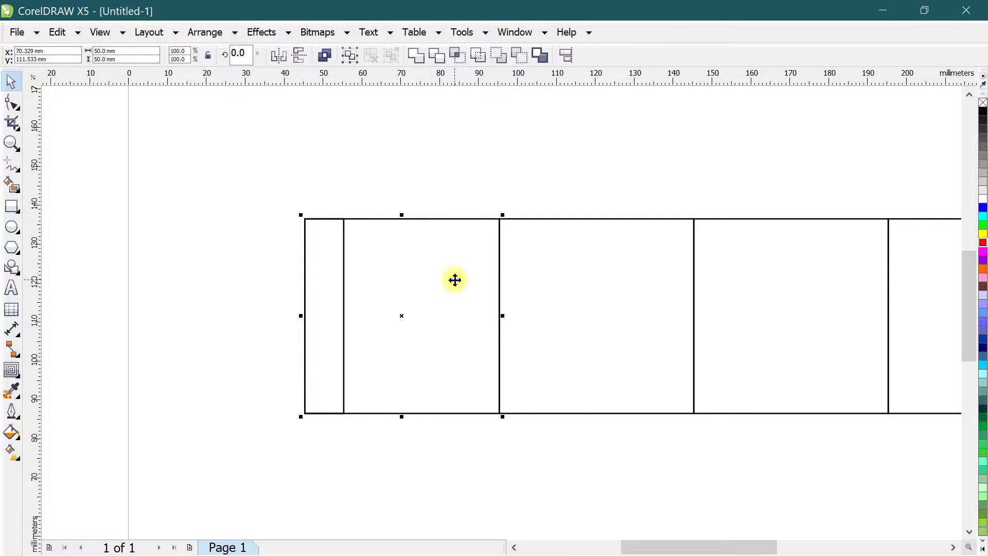
# Mirror the strip outside the first square's left edge and convert it to curves
pyautogui.click(279, 252)
pyautogui.click(341, 281)
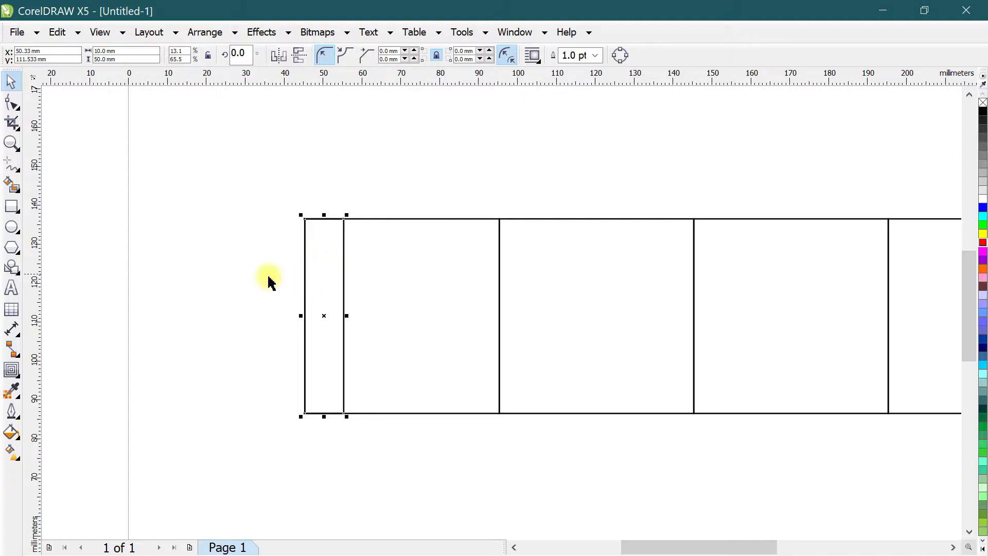
pyautogui.moveTo(349, 317); pyautogui.dragTo(288, 324)
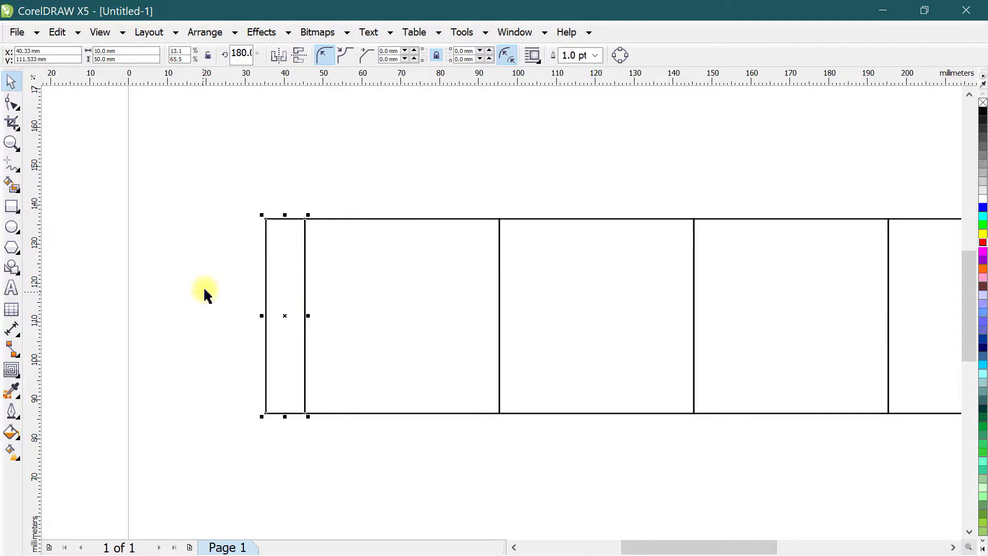
pyautogui.click(236, 269)
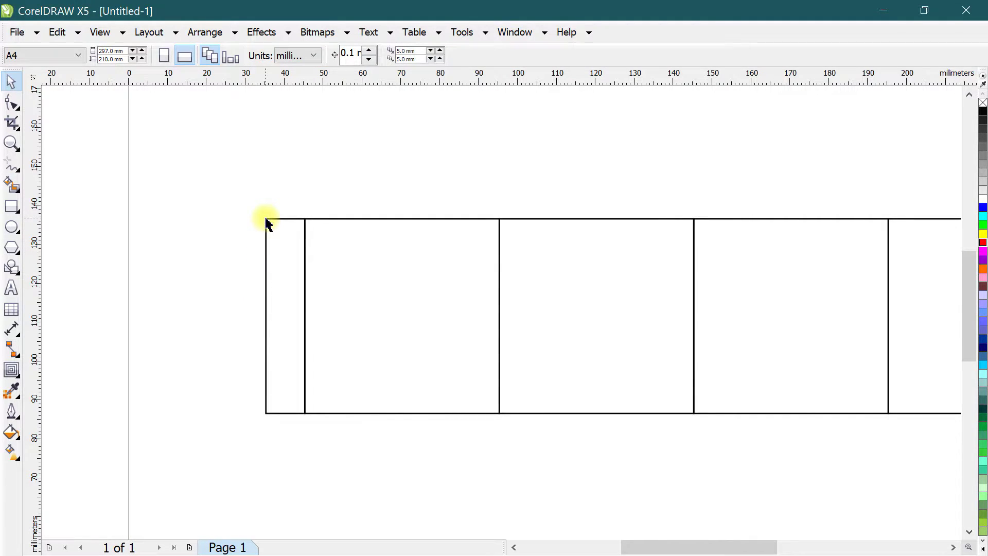
pyautogui.click(285, 298)
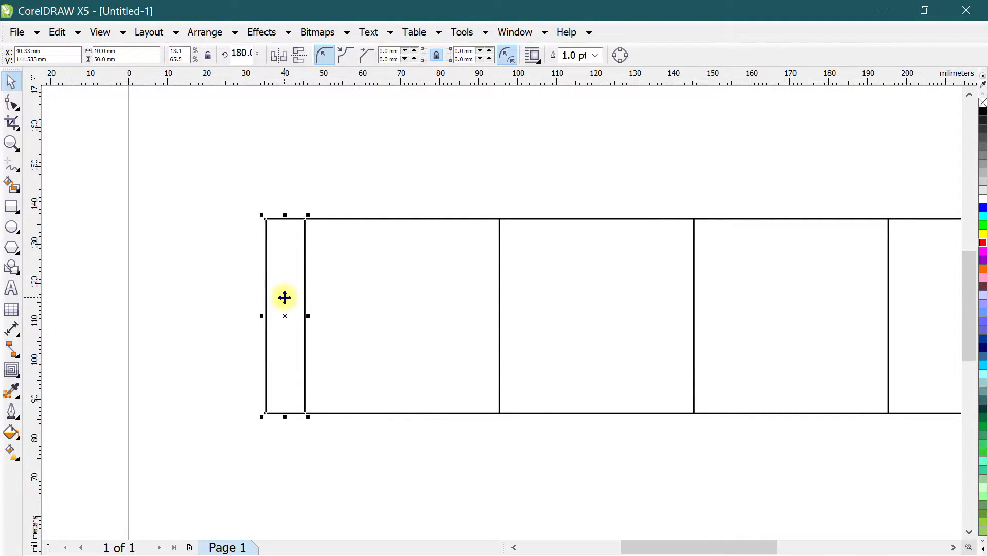
pyautogui.hotkey('ctrl', 'q')
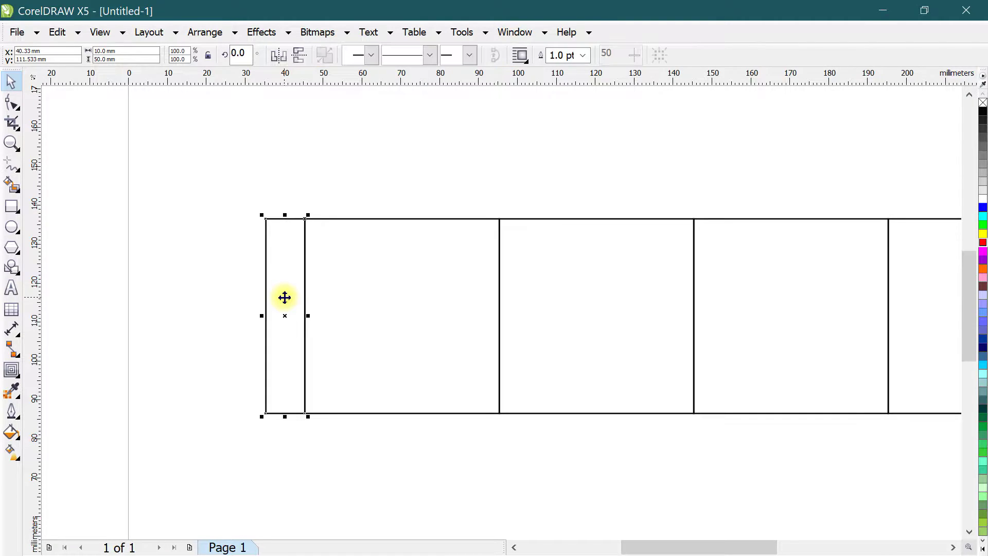
# Pull the strip's two left nodes inward to taper it into a trapezoid flap
pyautogui.click(11, 105)
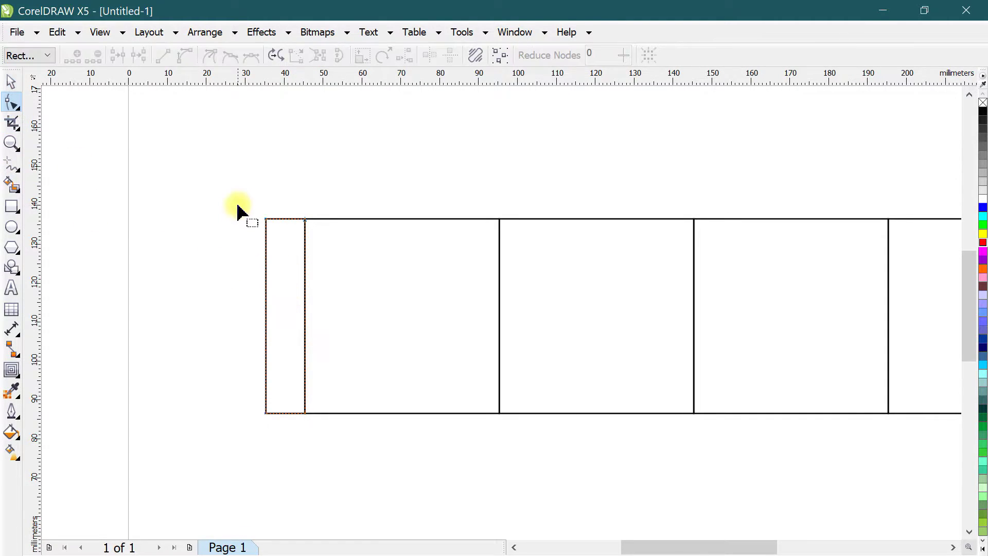
pyautogui.moveTo(244, 212); pyautogui.dragTo(283, 433)
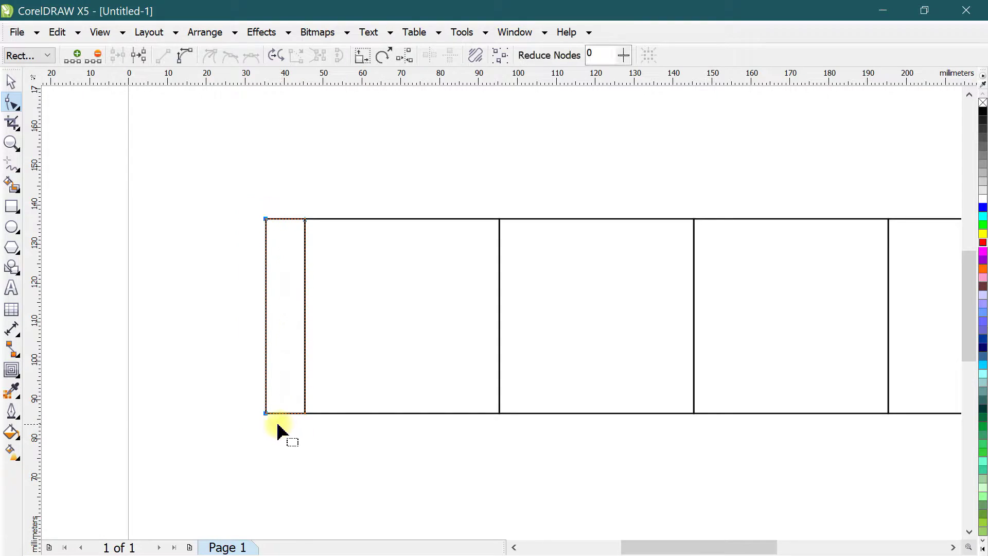
pyautogui.click(362, 57)
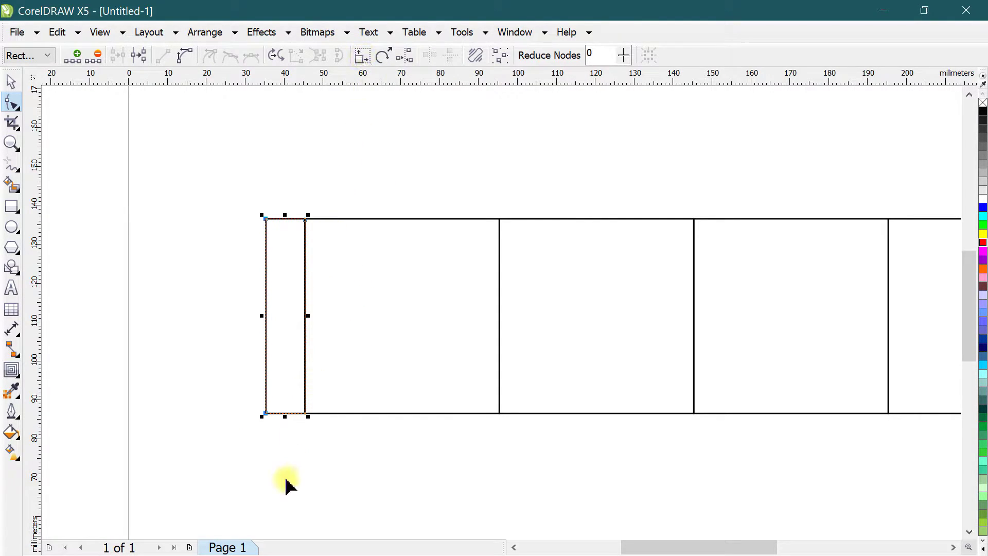
pyautogui.moveTo(286, 417); pyautogui.dragTo(286, 403)
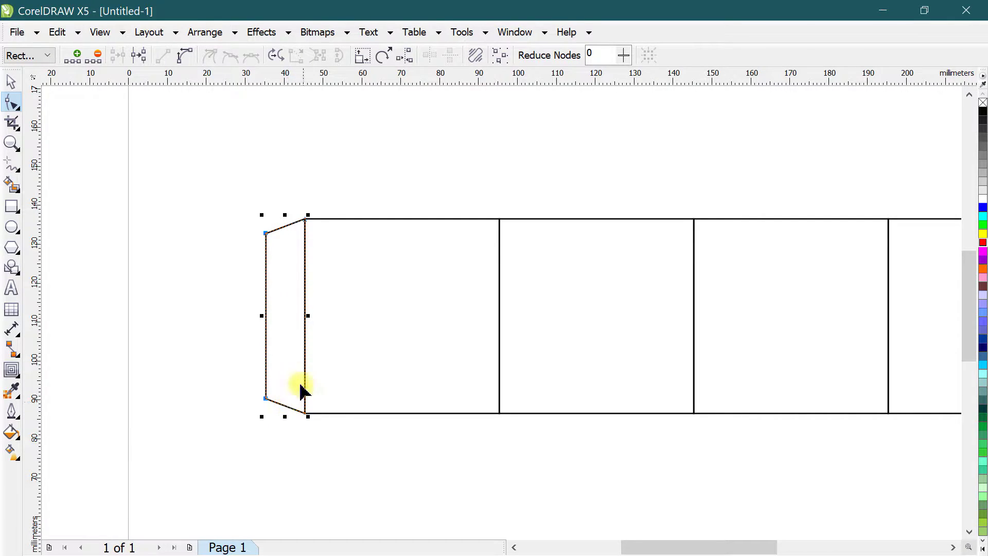
pyautogui.click(12, 83)
pyautogui.click(126, 227)
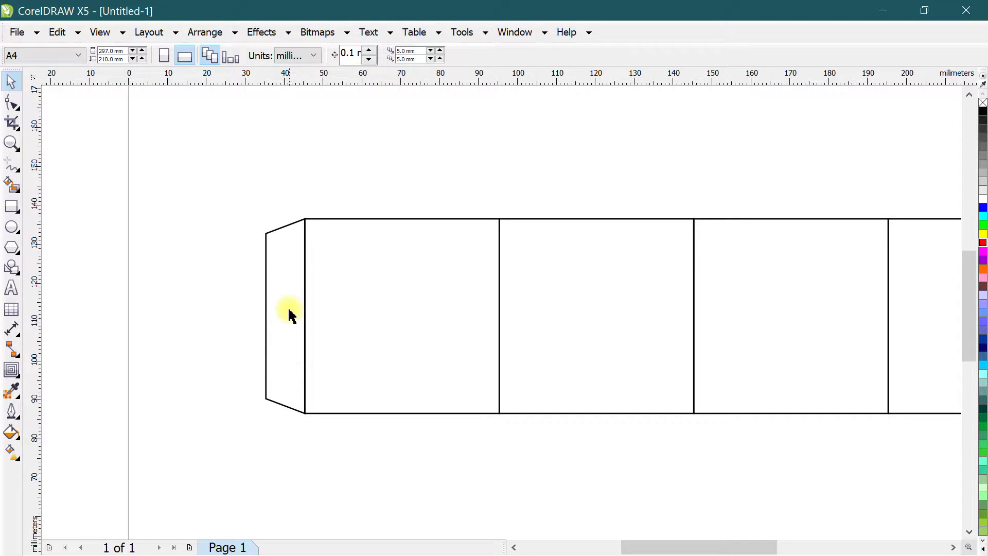
# Leave a 42.5 mm scaled copy of the first panel square centred inside it
pyautogui.scroll(-2, 218, 308)
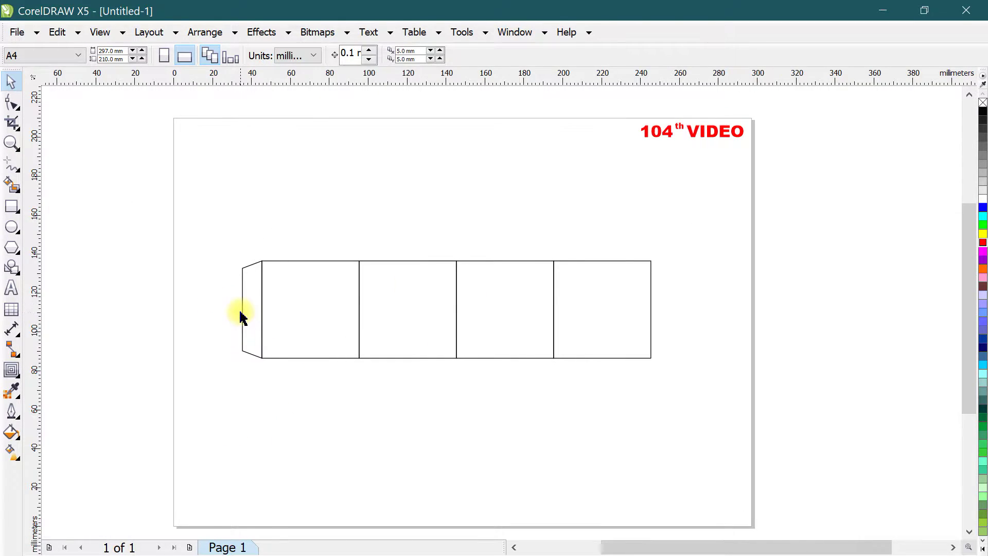
pyautogui.scroll(2, 240, 315)
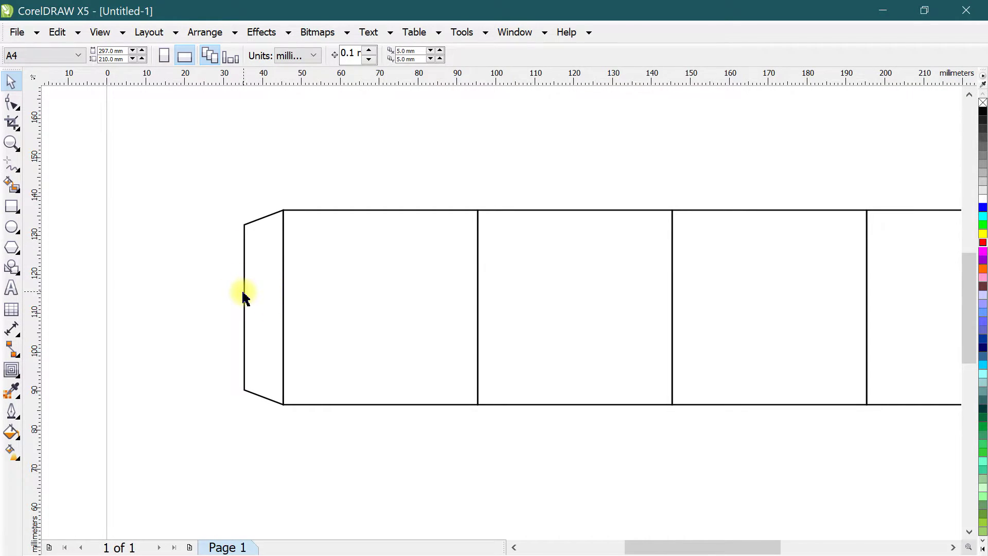
pyautogui.scroll(-2, 243, 288)
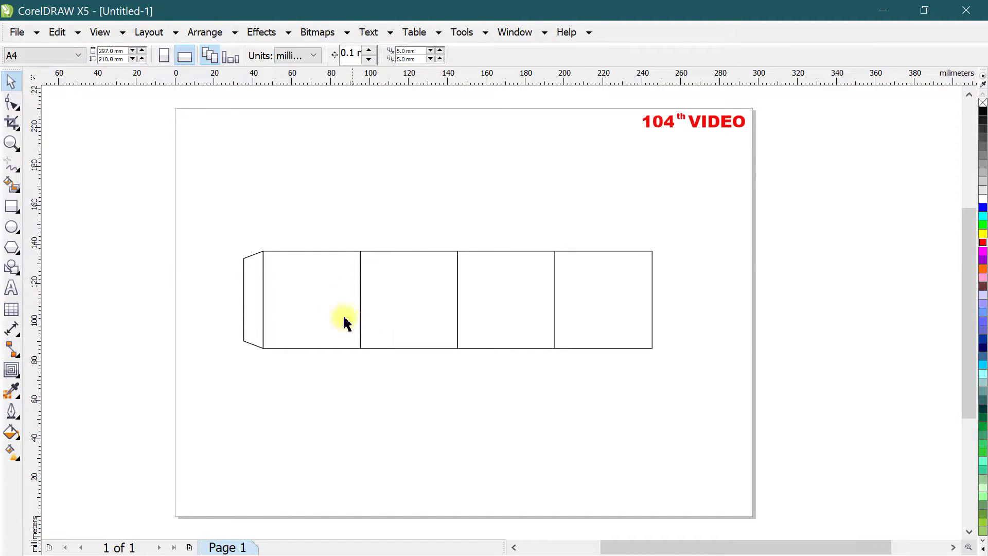
pyautogui.scroll(2, 286, 285)
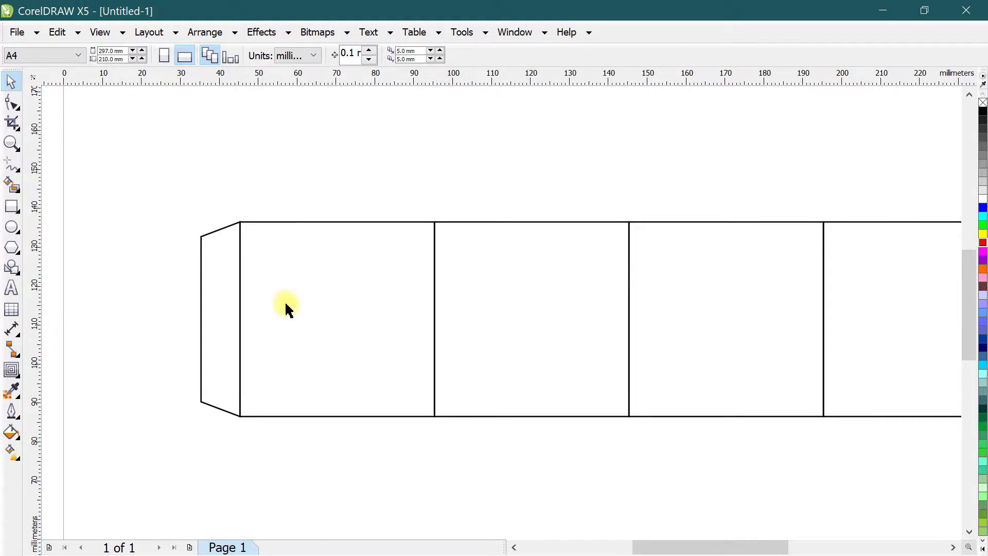
pyautogui.scroll(2, 325, 315)
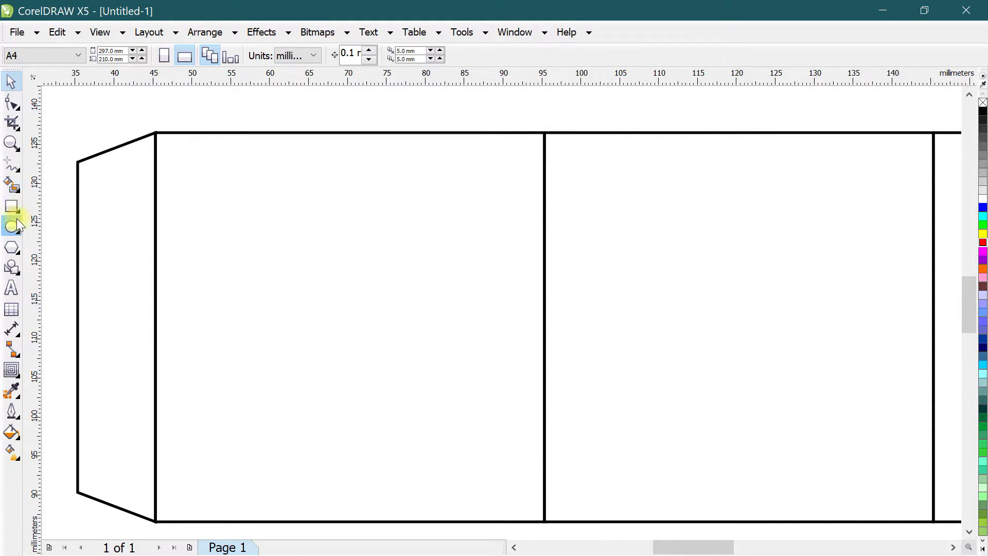
pyautogui.click(12, 207)
pyautogui.click(11, 82)
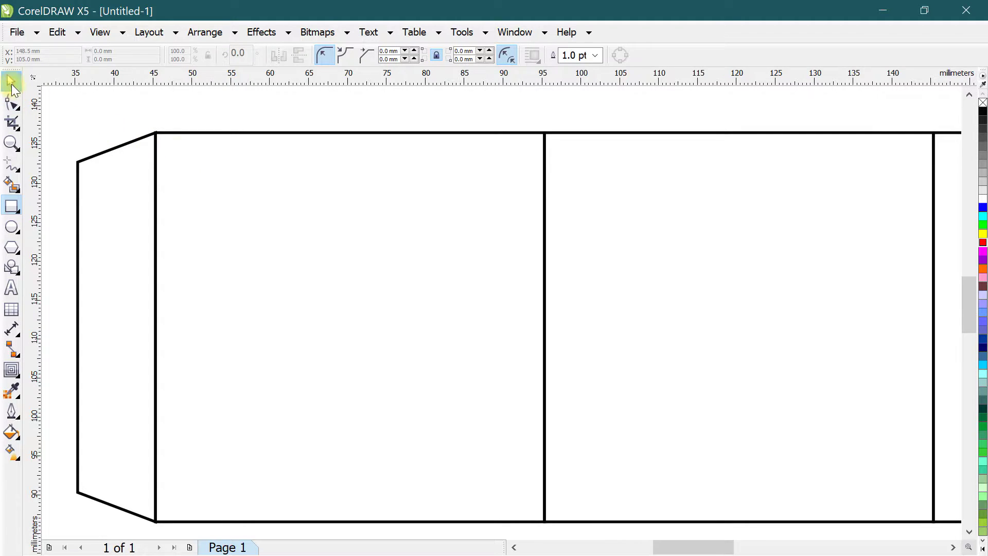
pyautogui.click(155, 142)
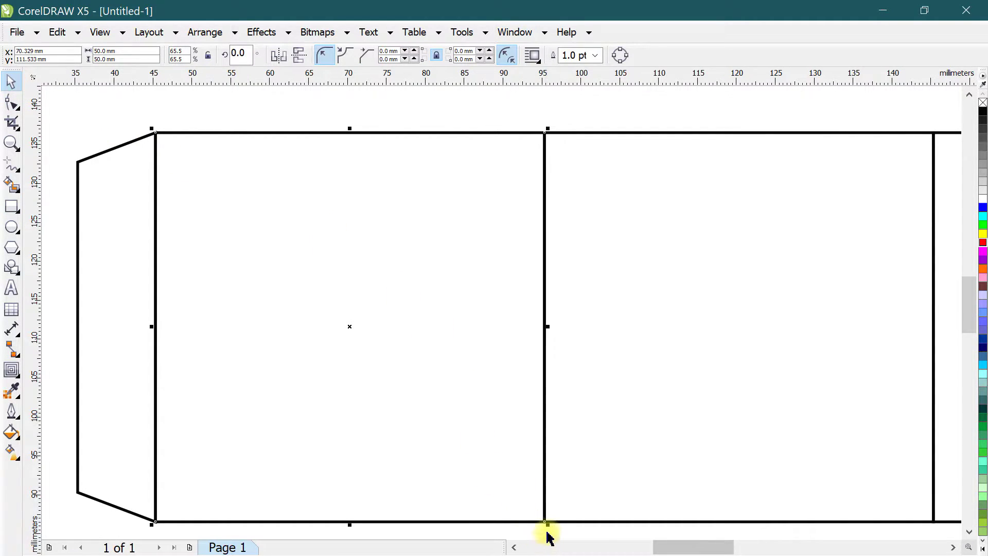
pyautogui.moveTo(548, 525); pyautogui.dragTo(519, 524)
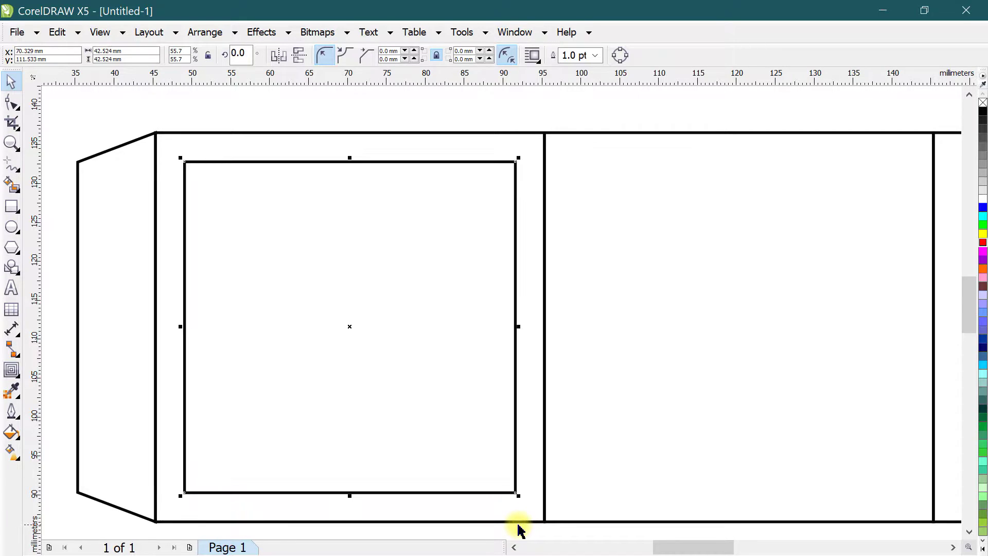
# Raise the inset square's bottom-right node to slant its bottom edge, and select all nodes
pyautogui.click(11, 103)
pyautogui.moveTo(516, 493); pyautogui.dragTo(515, 429)
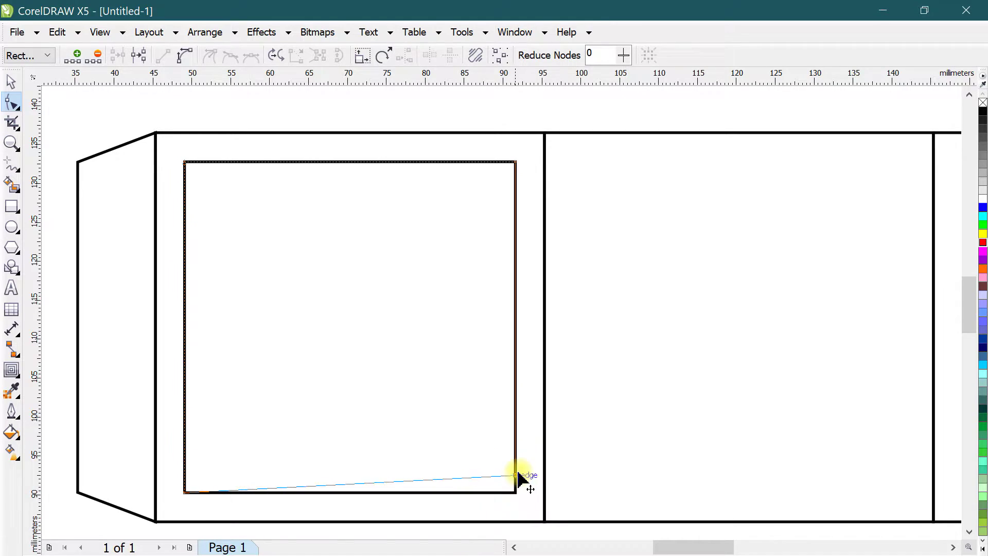
pyautogui.moveTo(168, 147); pyautogui.dragTo(544, 504)
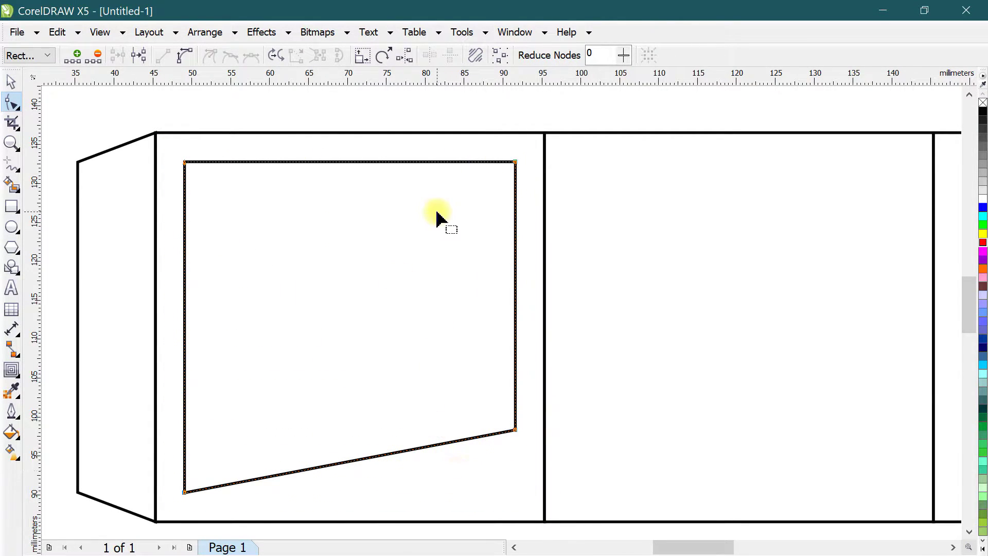
# Round all the shape's corners with a 9 mm fillet using the Fillet/Scallop/Chamfer docker
pyautogui.click(503, 34)
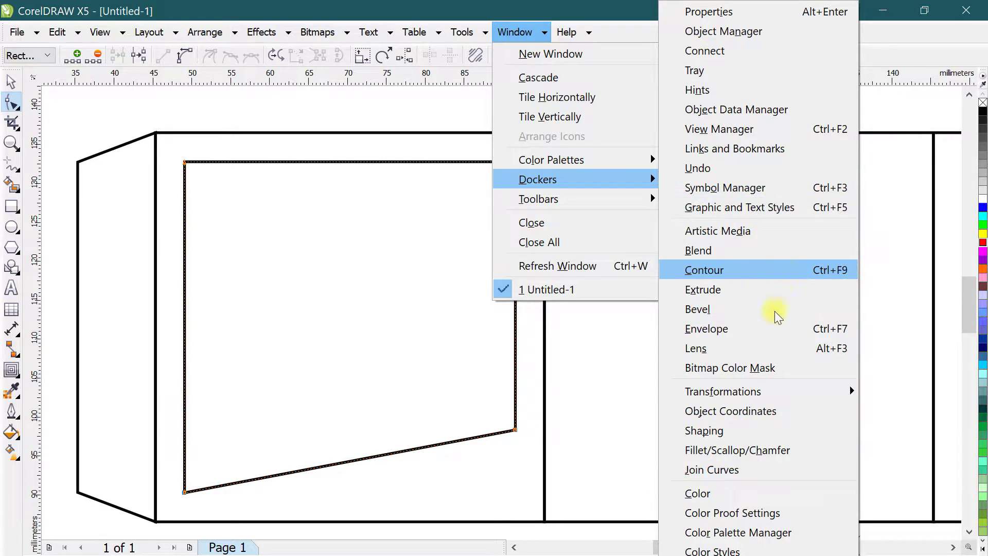
pyautogui.moveTo(538, 179)
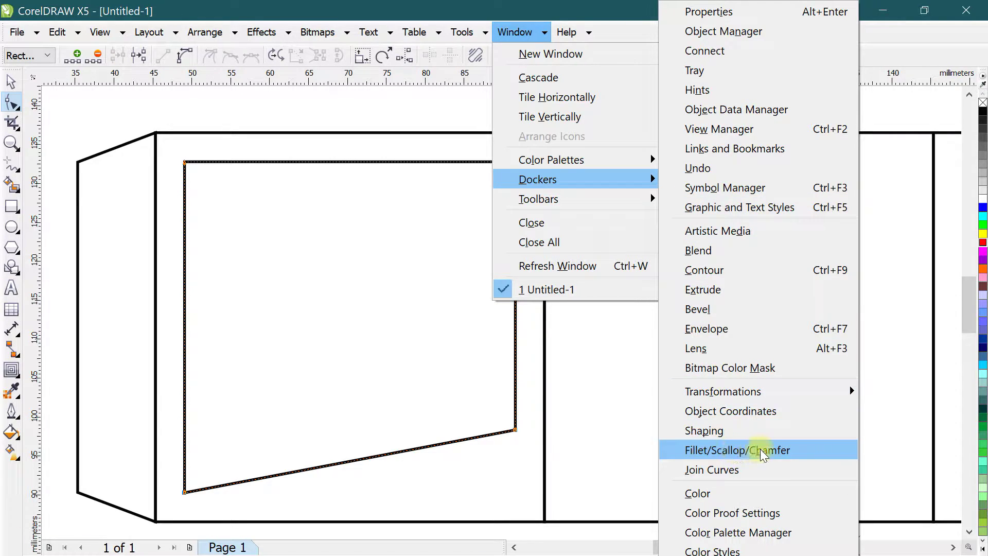
pyautogui.click(771, 450)
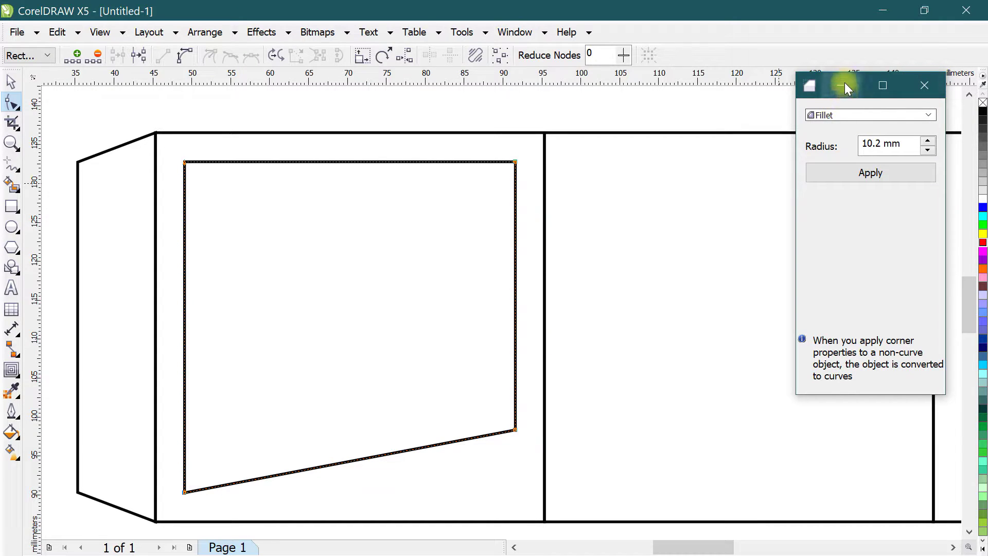
pyautogui.click(927, 88)
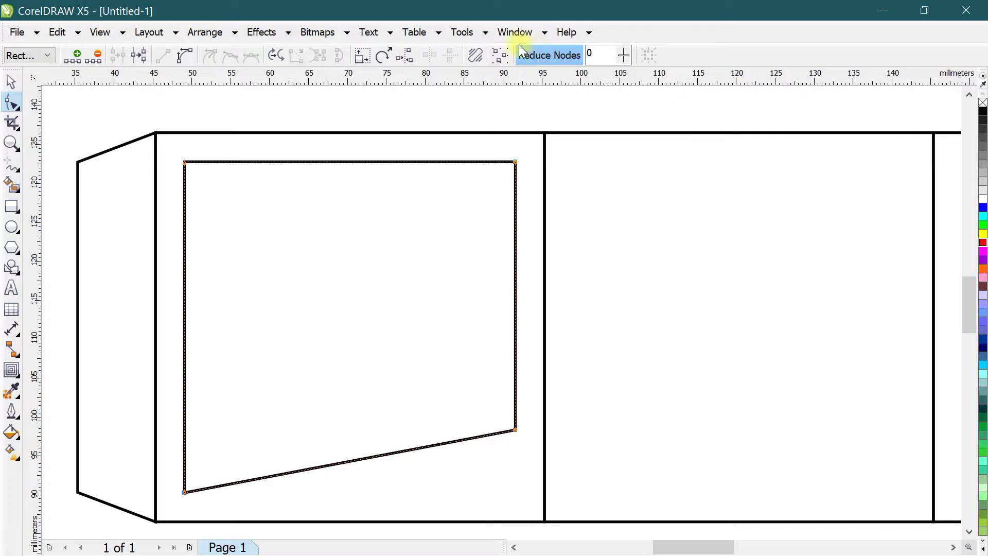
pyautogui.click(514, 32)
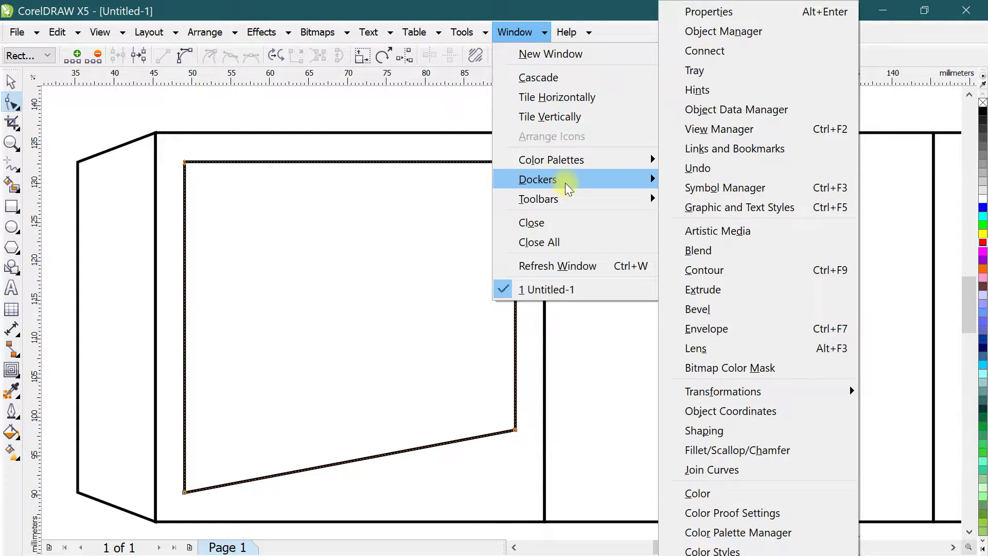
pyautogui.moveTo(537, 179)
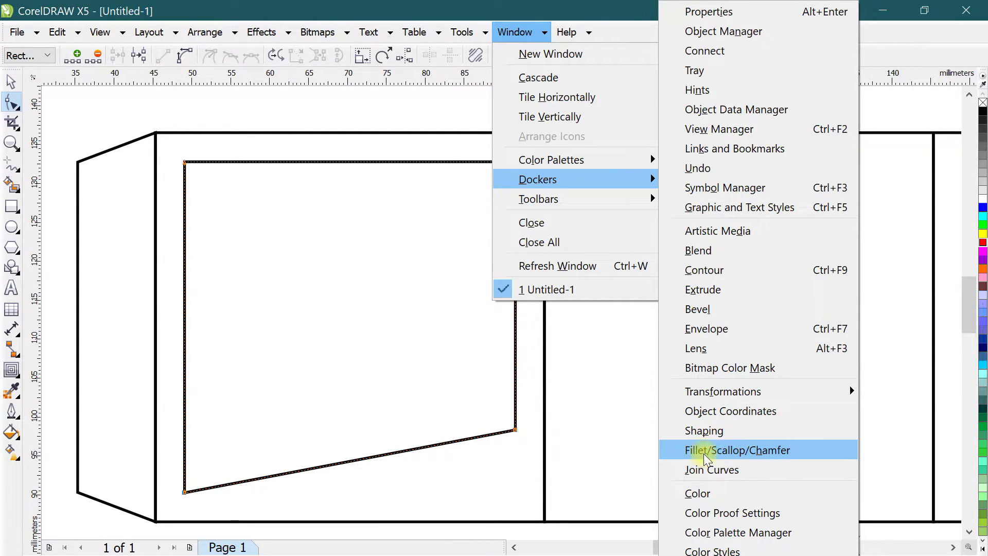
pyautogui.click(786, 452)
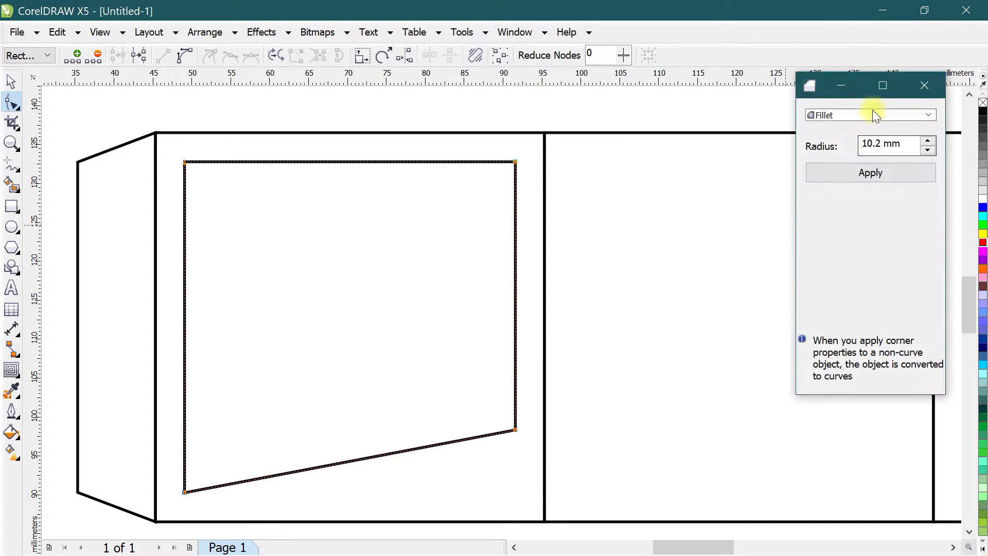
pyautogui.click(926, 142)
pyautogui.click(930, 149)
pyautogui.click(930, 150)
pyautogui.click(930, 150)
pyautogui.click(870, 174)
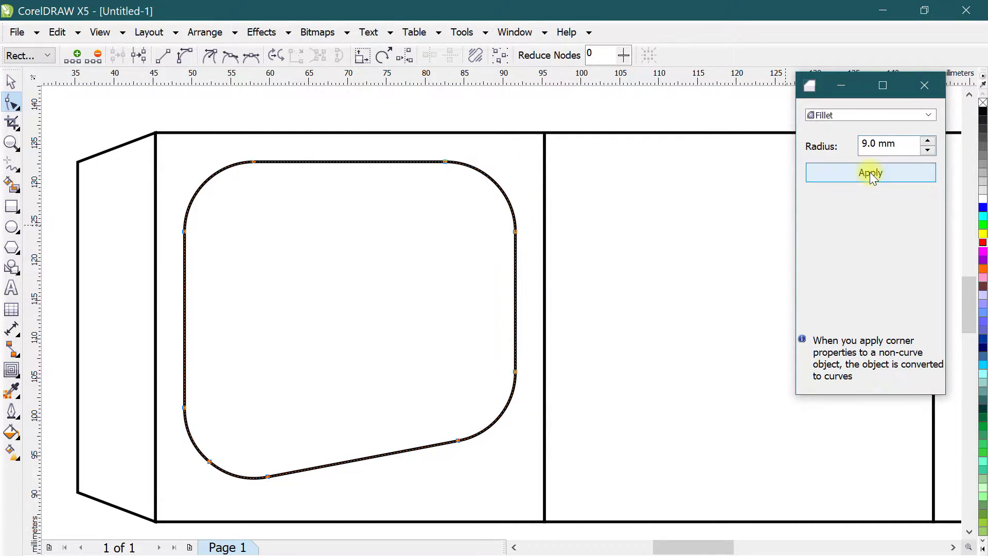
pyautogui.click(11, 82)
pyautogui.click(247, 234)
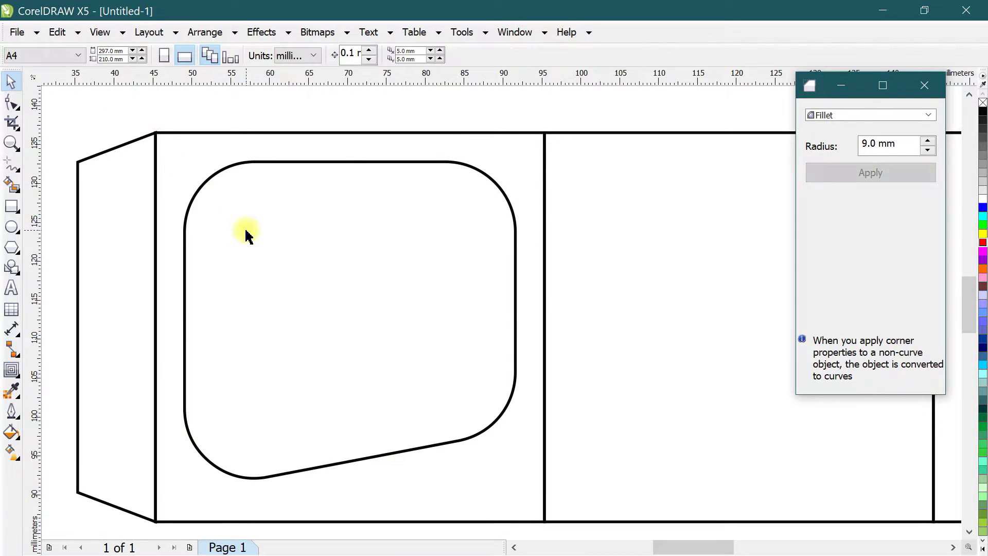
# Copy the rounded shape into the second panel, mirror it horizontally, and centre it
pyautogui.scroll(-2, 247, 234)
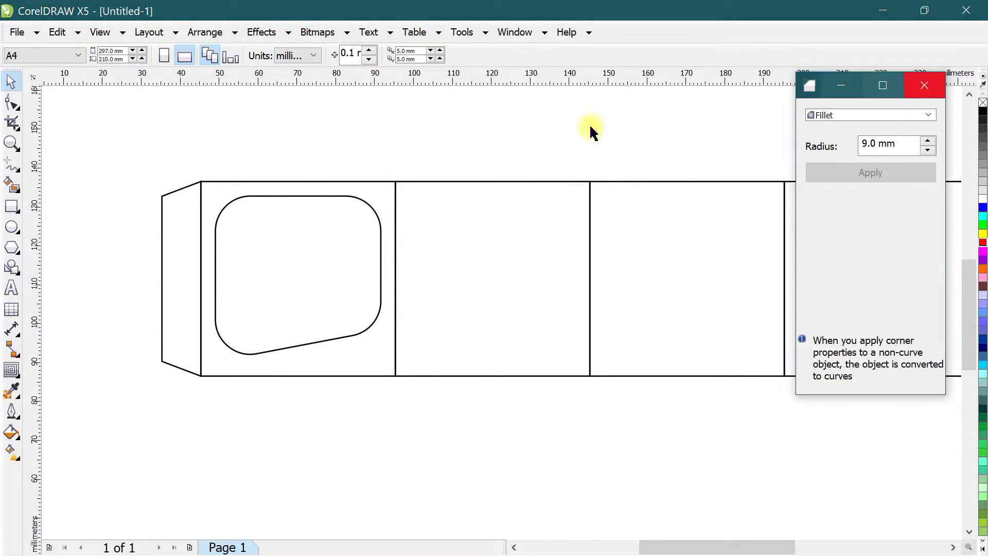
pyautogui.click(269, 242)
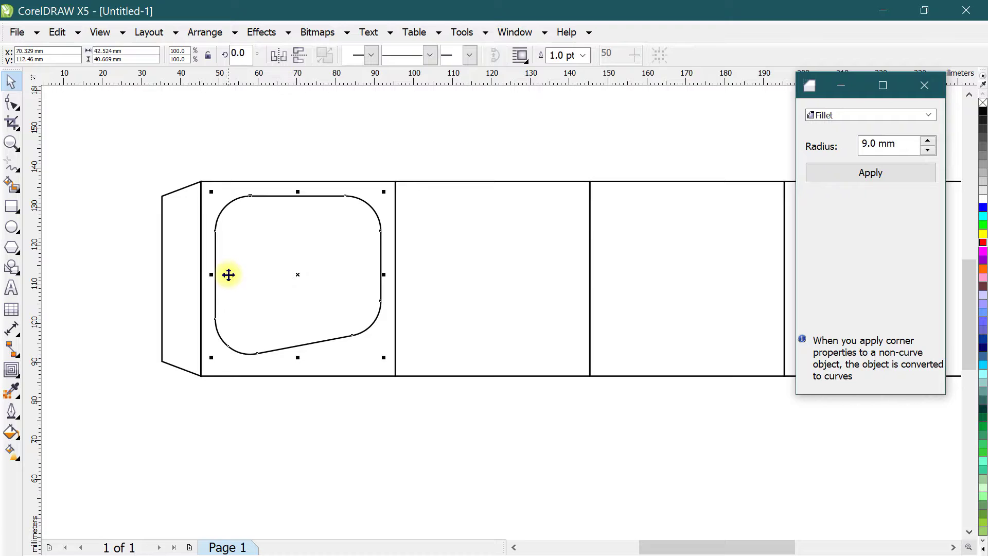
pyautogui.moveTo(209, 274); pyautogui.dragTo(411, 304)
pyautogui.keyDown('shift'); pyautogui.click(579, 247); pyautogui.keyUp('shift')
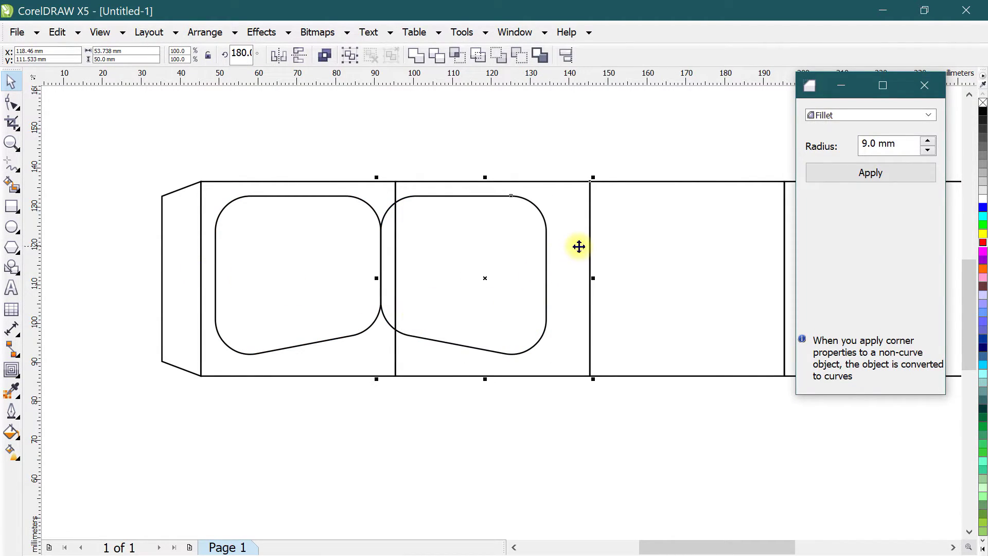
pyautogui.press('e')
pyautogui.press('c')
pyautogui.click(523, 247)
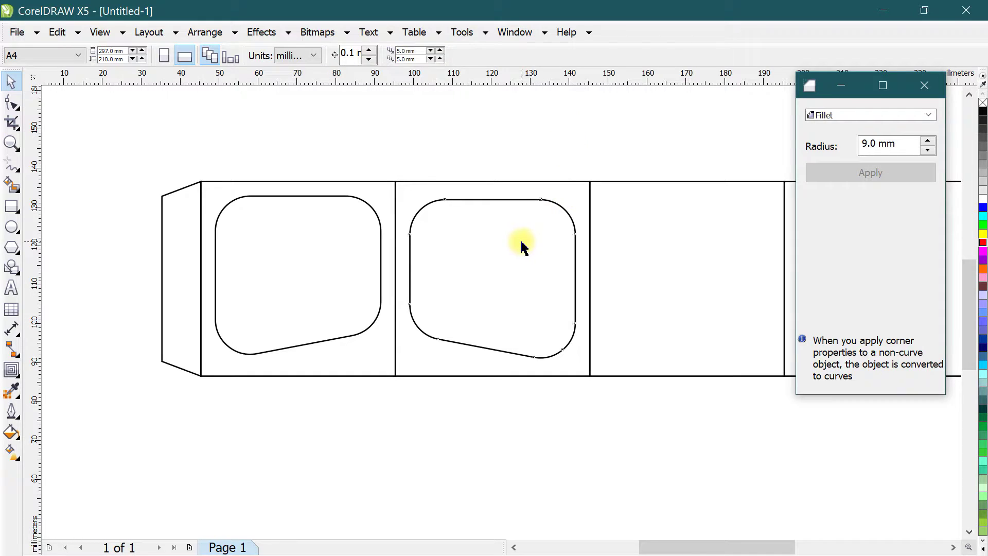
# Scale the second-panel copy to about 82%, nudge it right, then select both panel squares
pyautogui.click(440, 339)
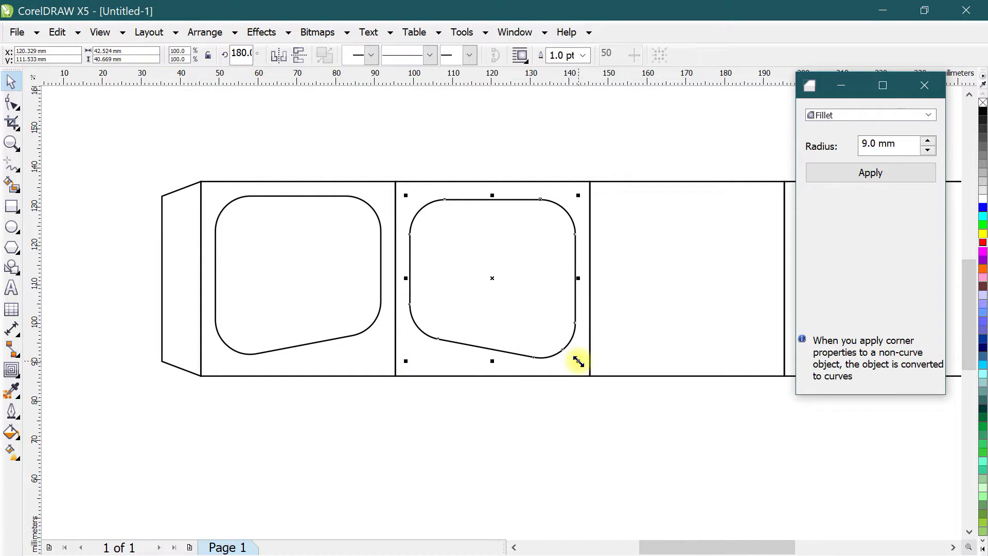
pyautogui.moveTo(579, 361); pyautogui.dragTo(537, 338)
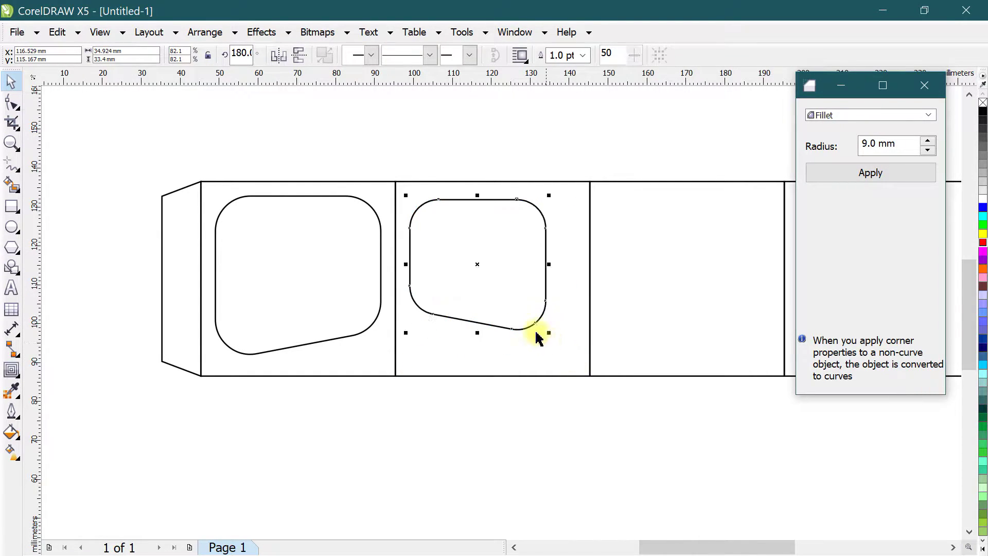
pyautogui.click(524, 137)
pyautogui.moveTo(494, 260); pyautogui.dragTo(506, 243)
pyautogui.click(504, 139)
pyautogui.click(355, 242)
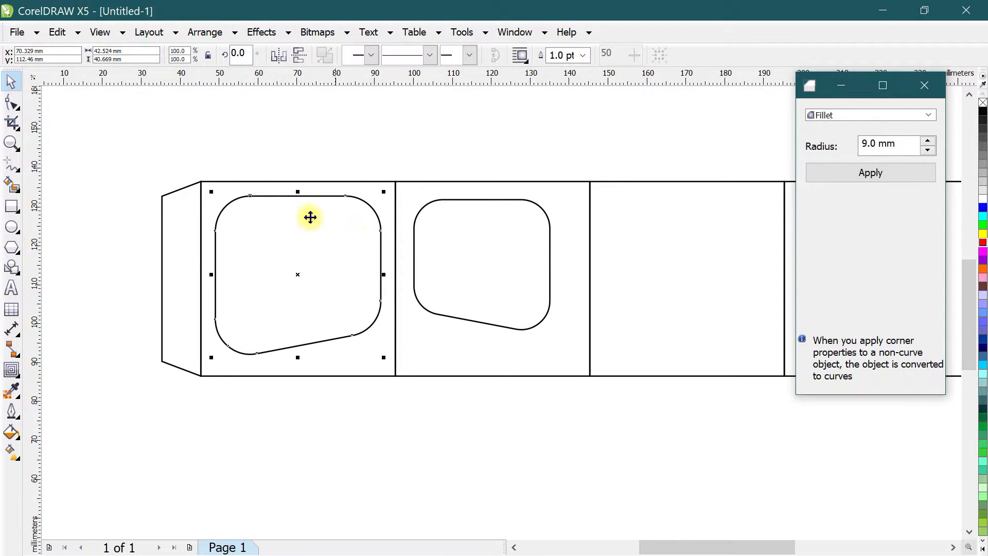
pyautogui.click(361, 189)
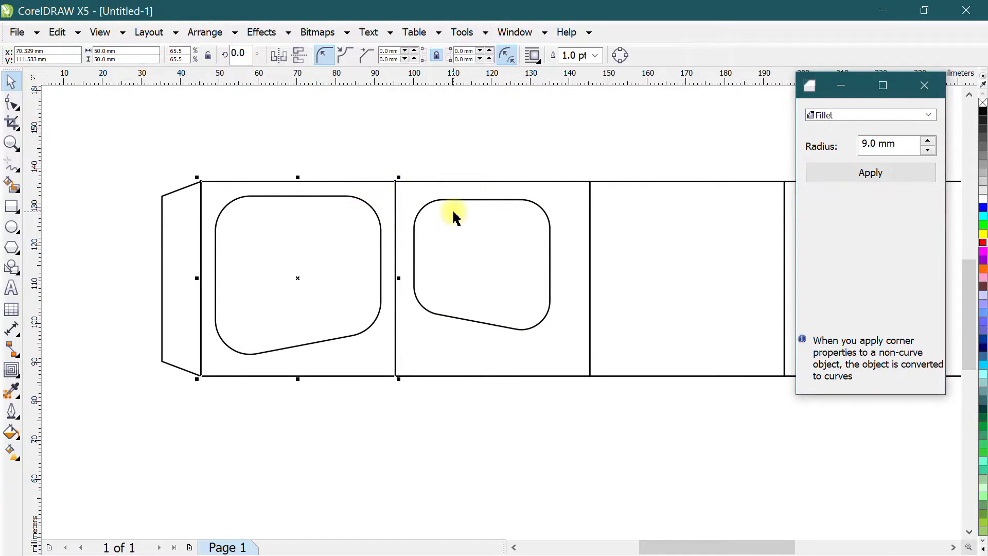
pyautogui.keyDown('shift'); pyautogui.click(575, 202); pyautogui.keyUp('shift')
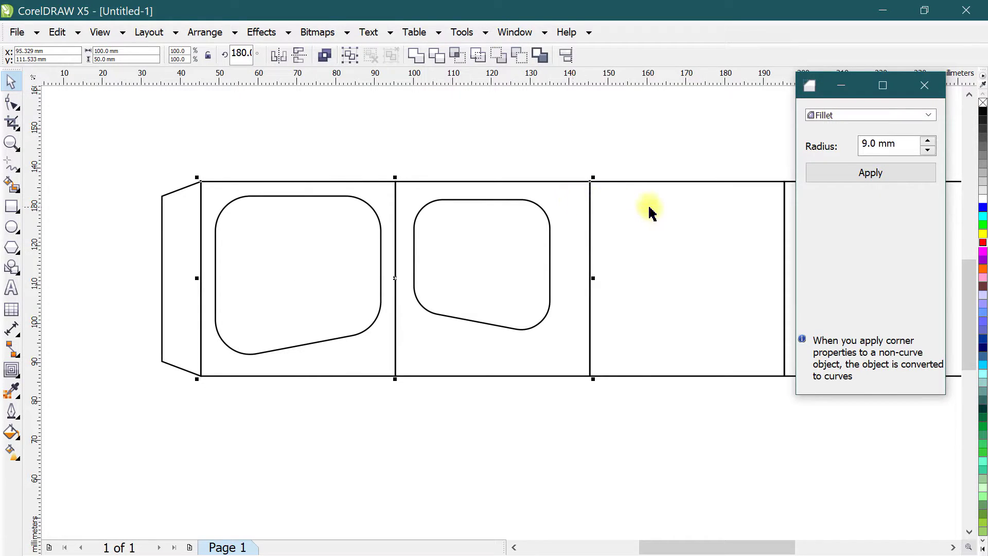
# Fill the two selected panel squares with yellow
pyautogui.scroll(-2, 507, 199)
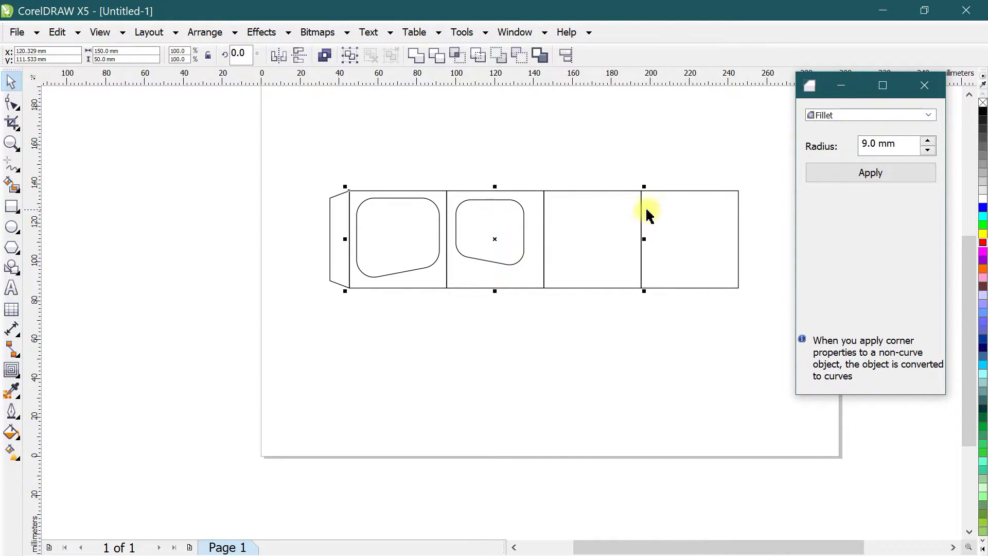
pyautogui.click(982, 234)
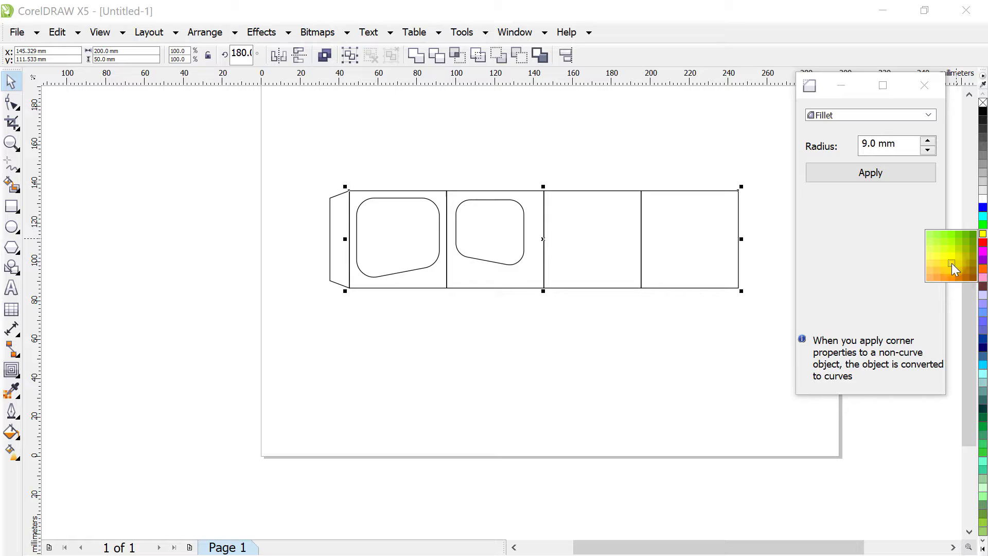
pyautogui.click(952, 263)
# Fill the left end flap with orange from the yellow shades popup
pyautogui.scroll(1, 437, 287)
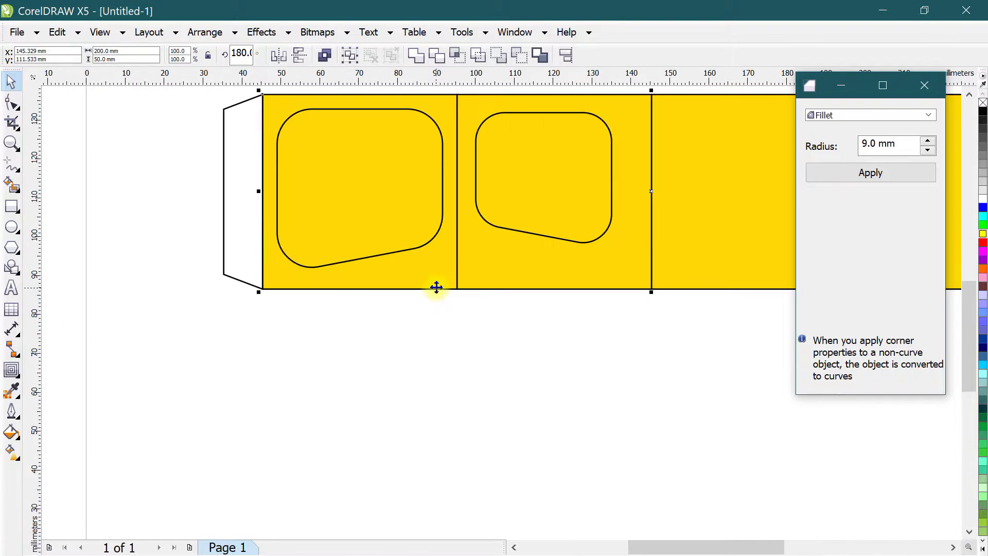
pyautogui.scroll(-1, 324, 274)
pyautogui.click(391, 155)
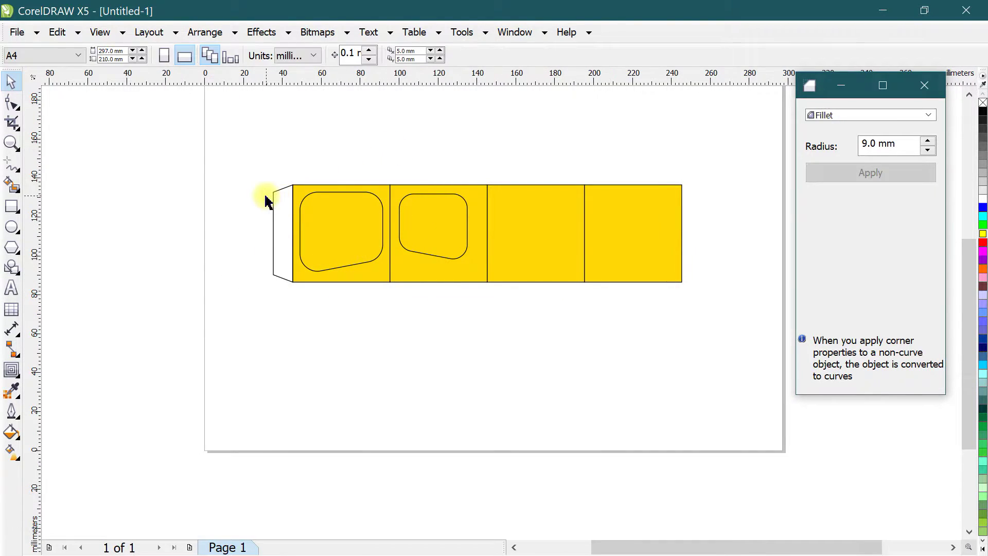
pyautogui.click(282, 230)
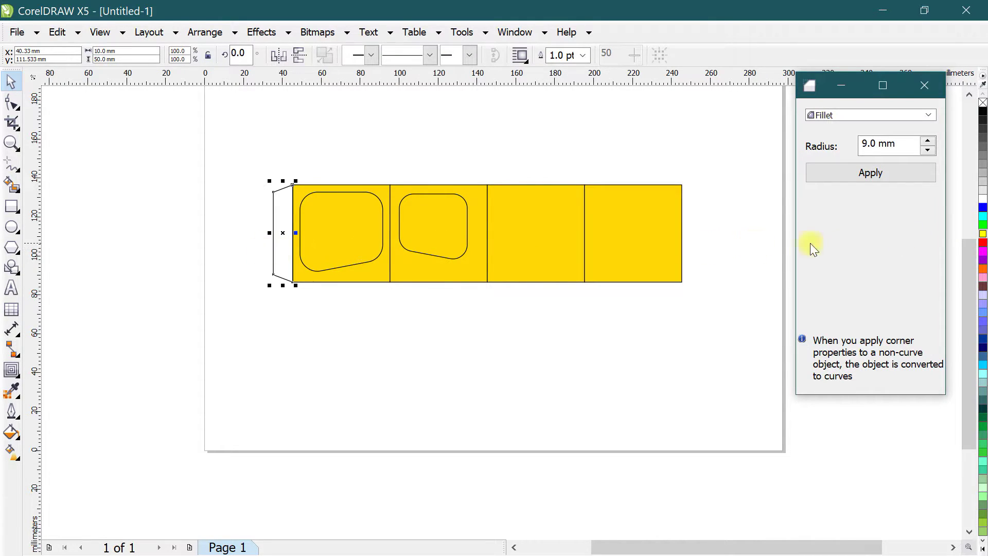
pyautogui.click(983, 235)
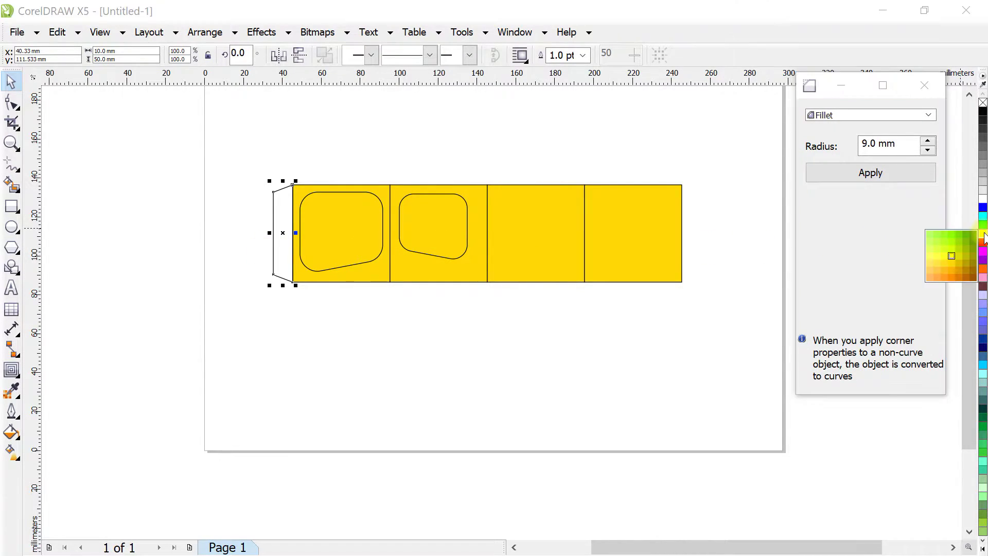
pyautogui.click(952, 278)
pyautogui.click(292, 292)
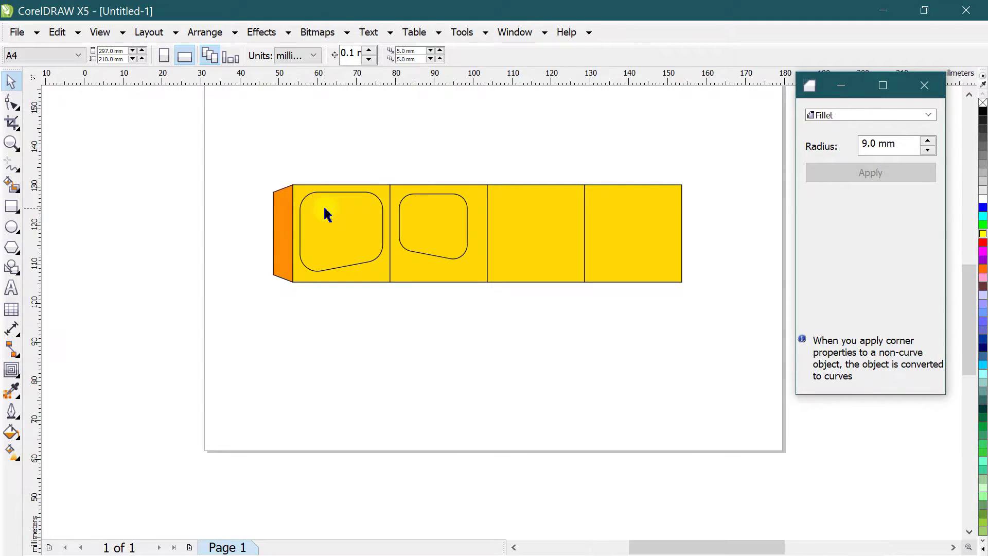
# Close the Fillet/Scallop/Chamfer docker
pyautogui.scroll(2, 326, 214)
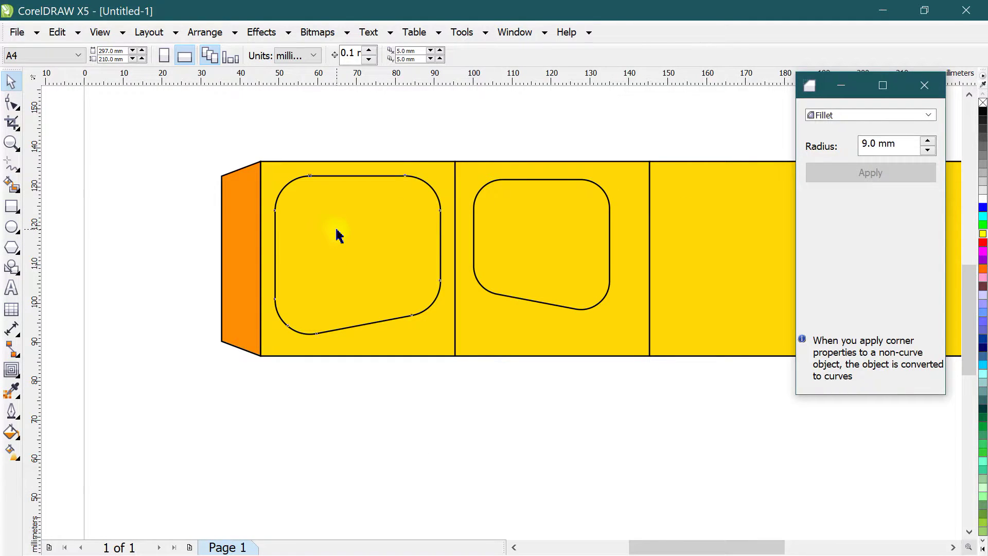
pyautogui.click(337, 235)
pyautogui.scroll(-2, 184, 240)
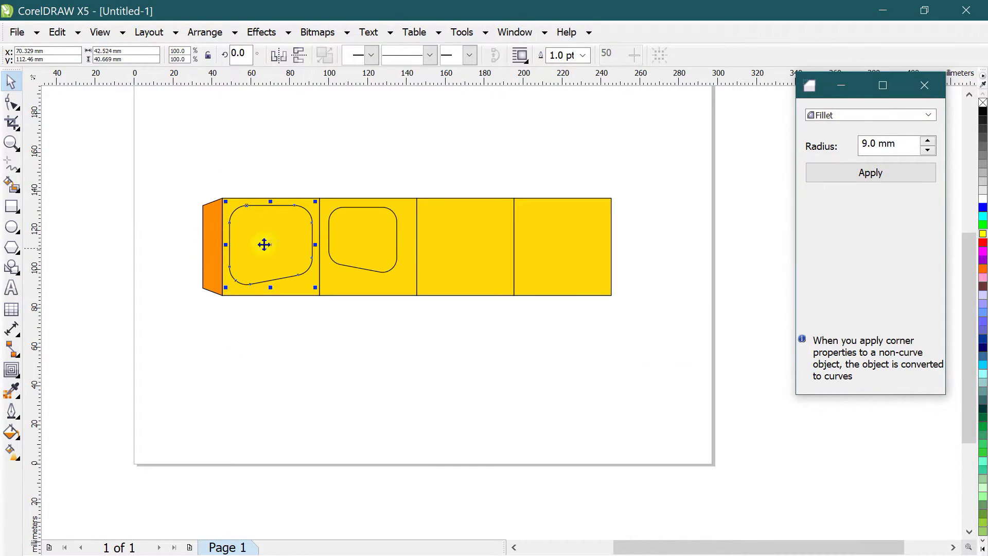
pyautogui.click(921, 86)
pyautogui.scroll(2, 184, 226)
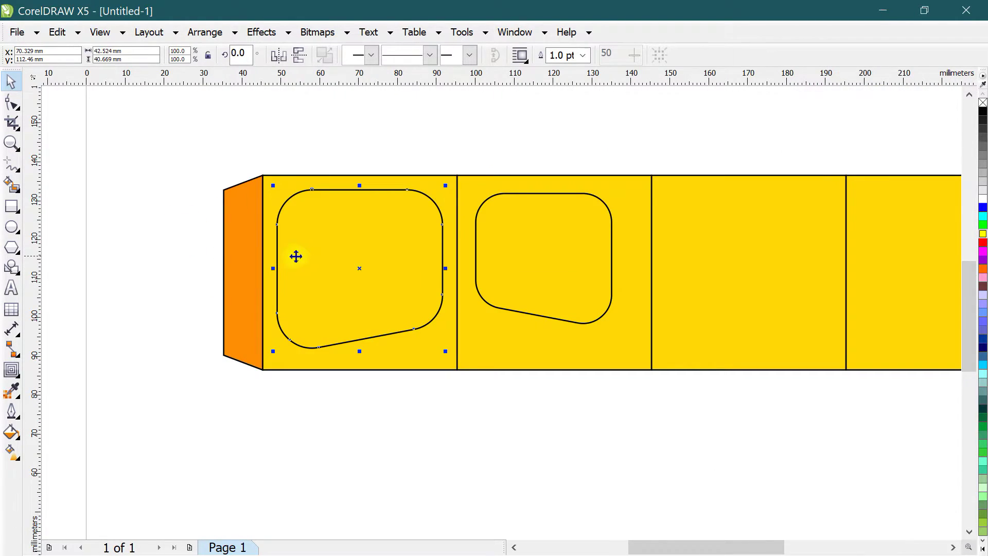
pyautogui.scroll(-2, 400, 272)
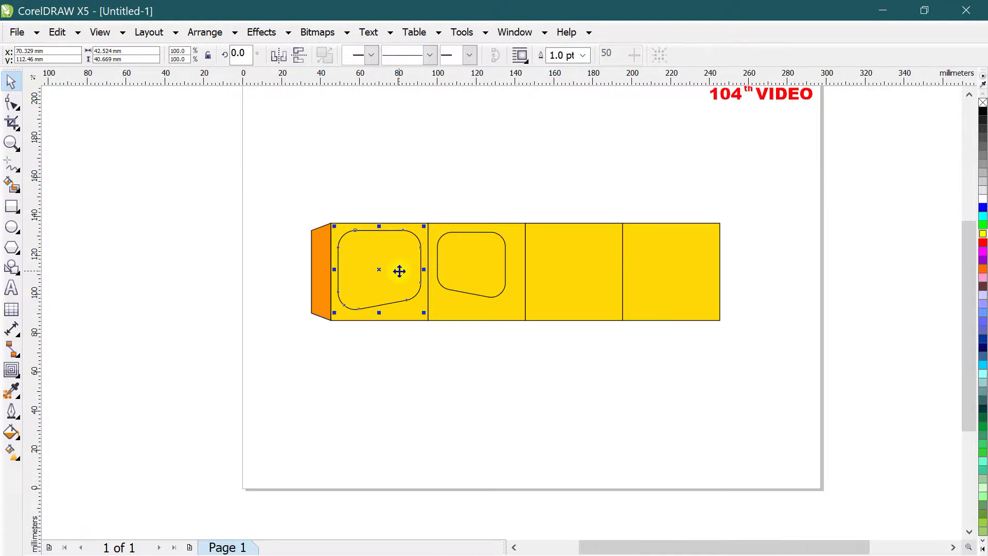
pyautogui.click(11, 206)
# Draw a square left of the box and choose the Conical - Rainbow fountain fill preset
pyautogui.moveTo(105, 191); pyautogui.dragTo(286, 369)
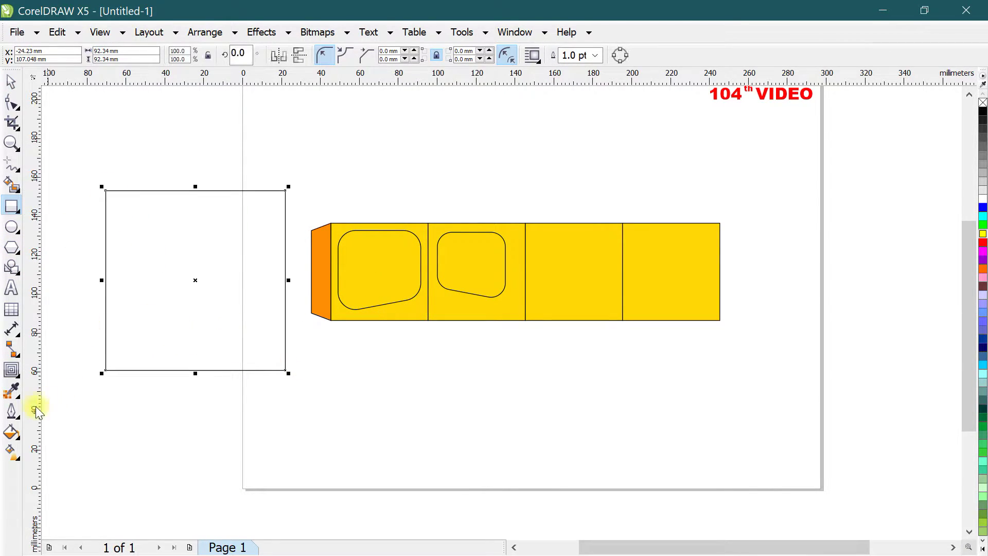
pyautogui.click(13, 436)
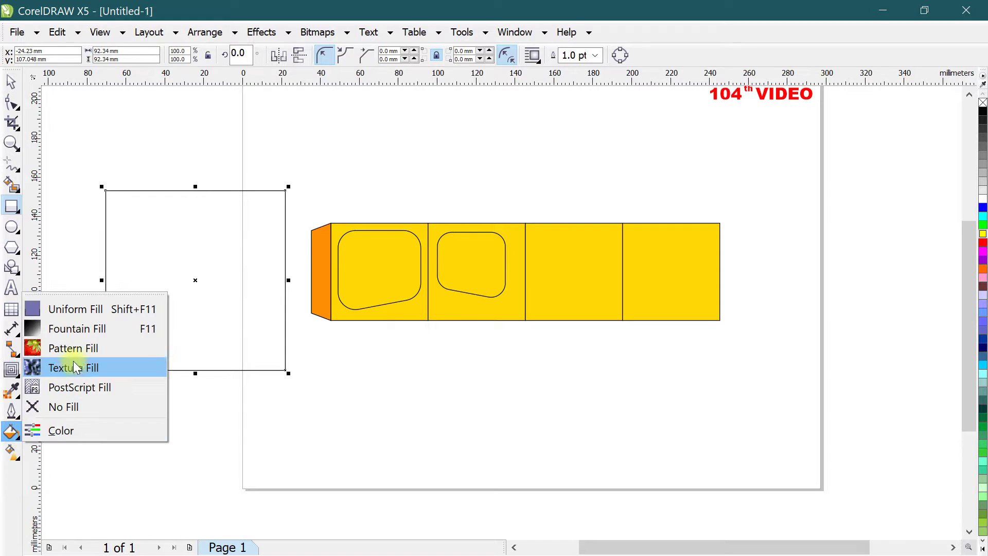
pyautogui.click(62, 326)
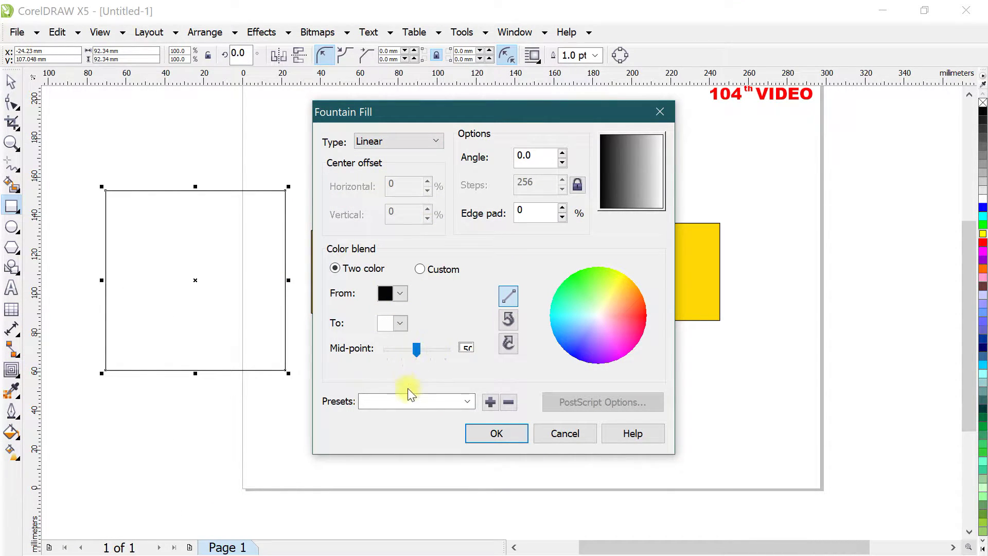
pyautogui.click(467, 402)
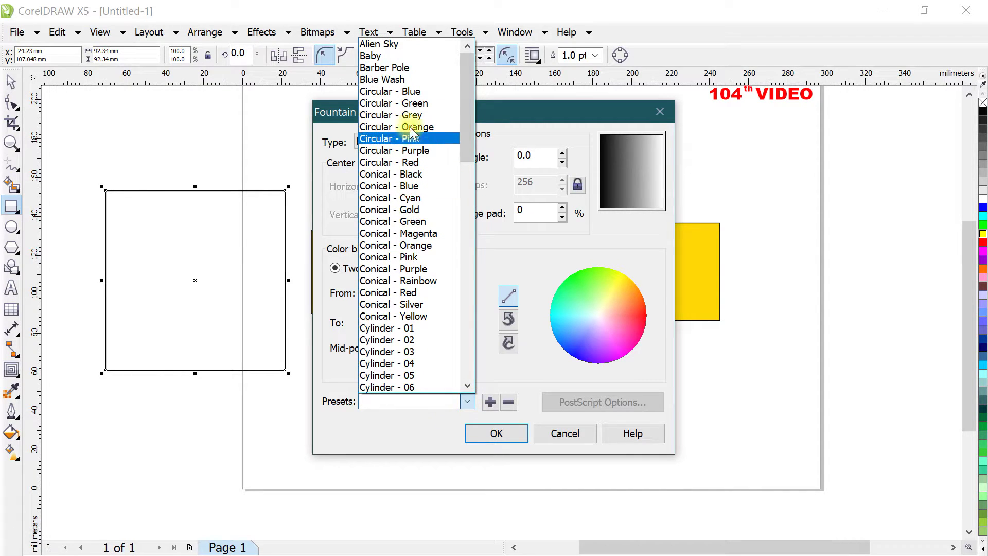
pyautogui.click(410, 103)
pyautogui.press('Down')
pyautogui.press('Down')
pyautogui.press('Down')
pyautogui.press('Down')
pyautogui.press('Down')
pyautogui.press('Down')
pyautogui.press('Down')
pyautogui.press('Down')
pyautogui.press('Down')
pyautogui.press('Down')
pyautogui.press('Down')
pyautogui.press('Down')
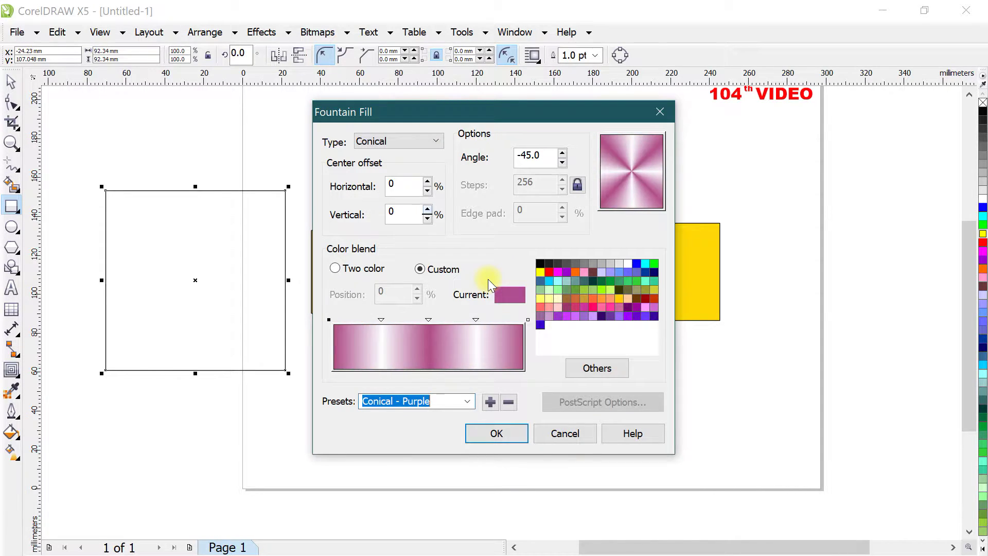
pyautogui.press('Down')
pyautogui.press('Down')
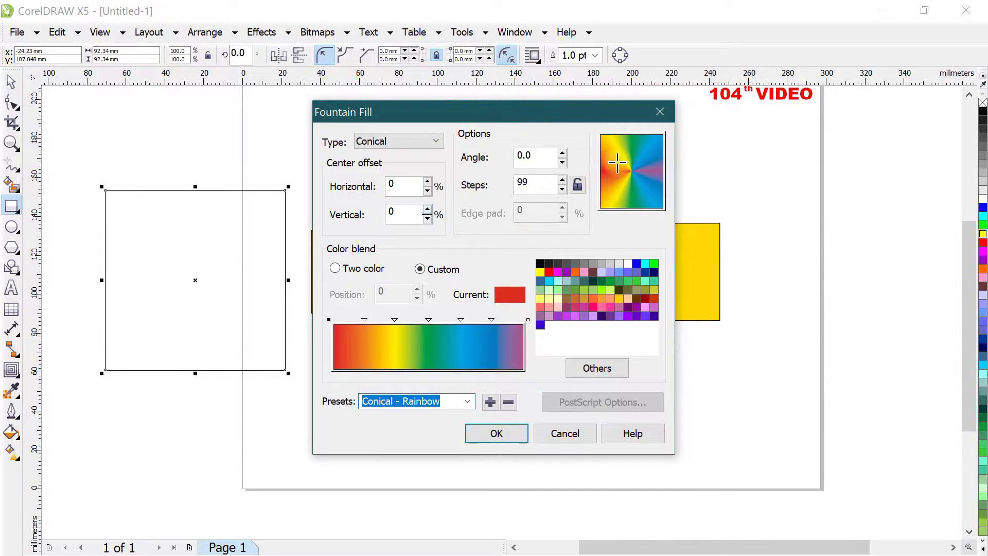
# Make the gradient linear at -41.4° with a black stop at 54%, and apply it
pyautogui.click(384, 139)
pyautogui.click(377, 164)
pyautogui.click(383, 144)
pyautogui.click(380, 156)
pyautogui.click(657, 202)
pyautogui.moveTo(657, 202); pyautogui.dragTo(674, 210)
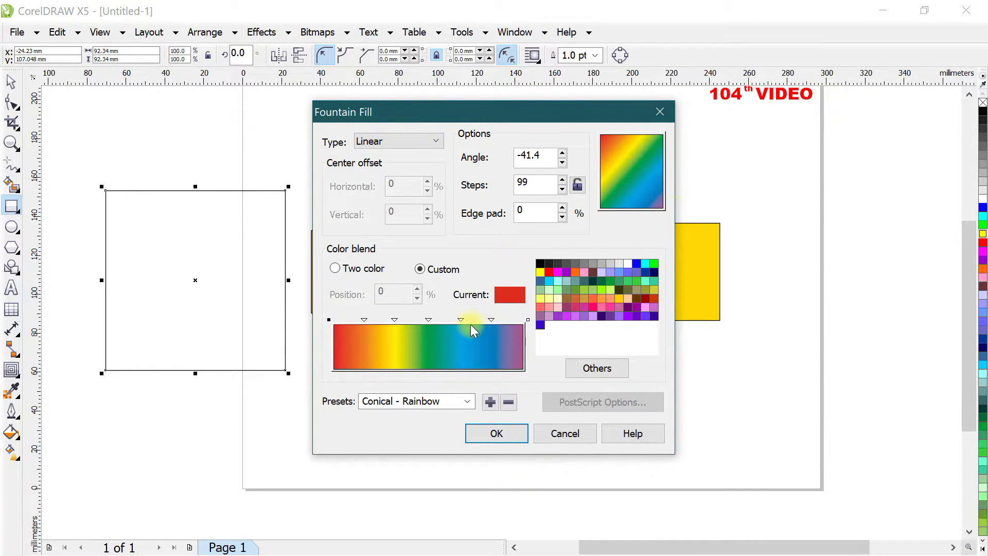
pyautogui.doubleClick(435, 319)
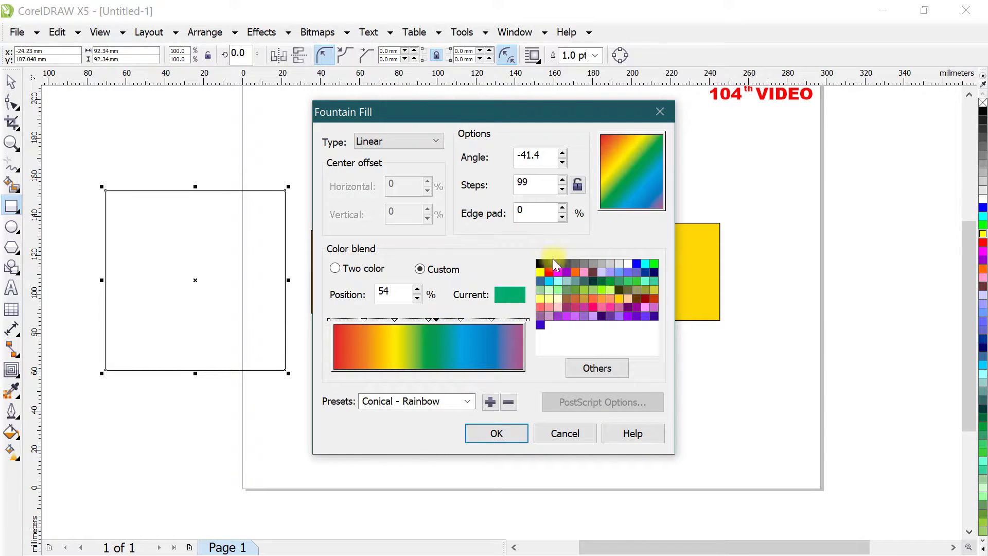
pyautogui.click(540, 264)
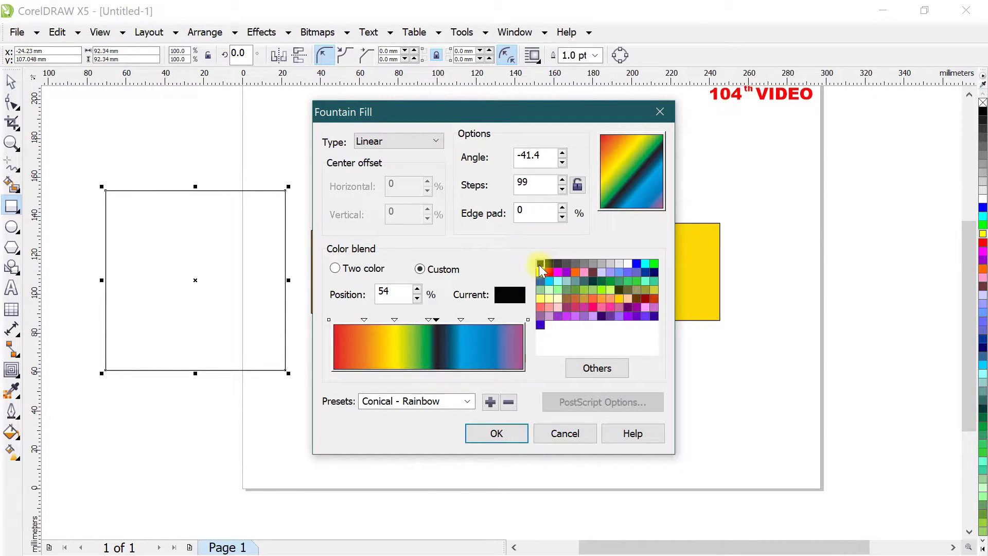
pyautogui.click(499, 431)
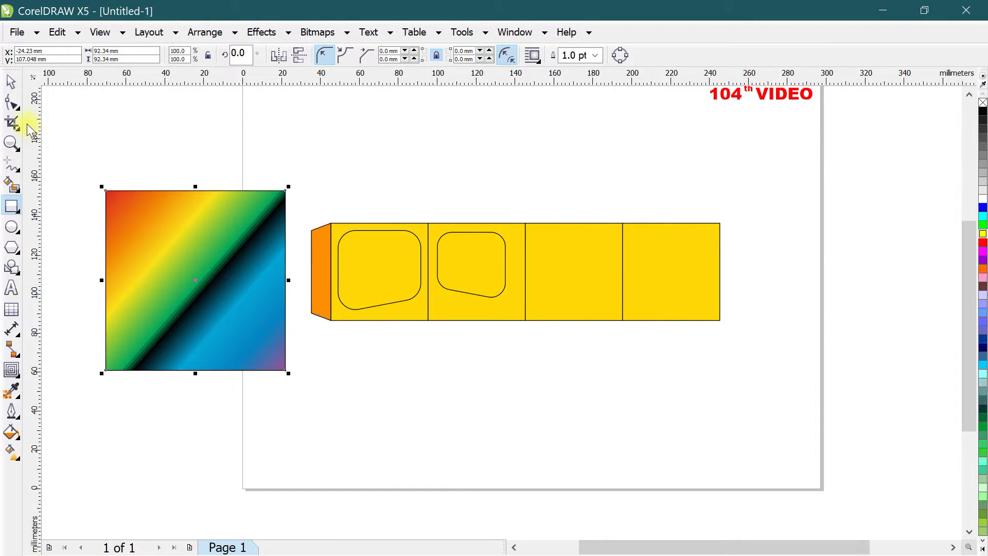
pyautogui.click(11, 81)
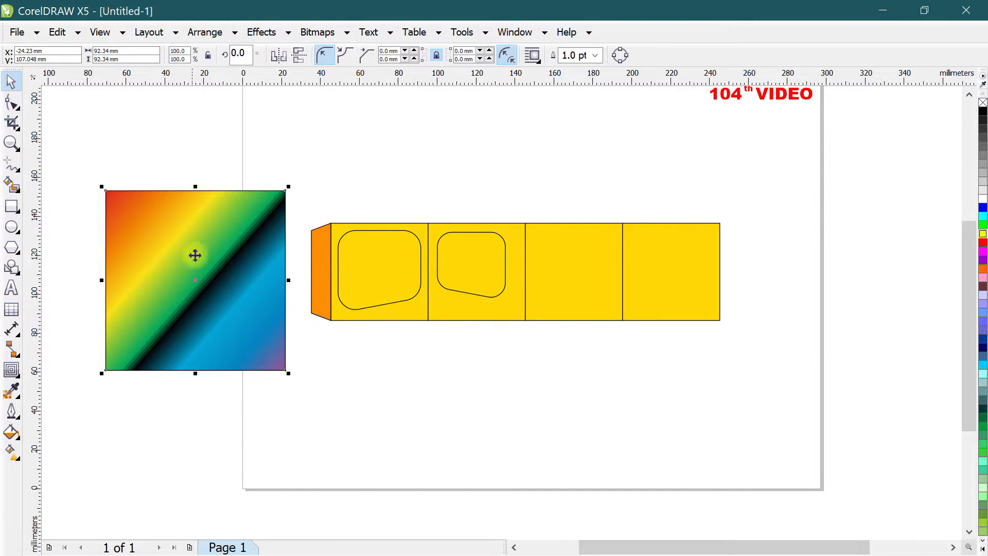
# Remove the gradient square's outline and PowerClip it inside the first panel's rounded frame
pyautogui.rightClick(983, 103)
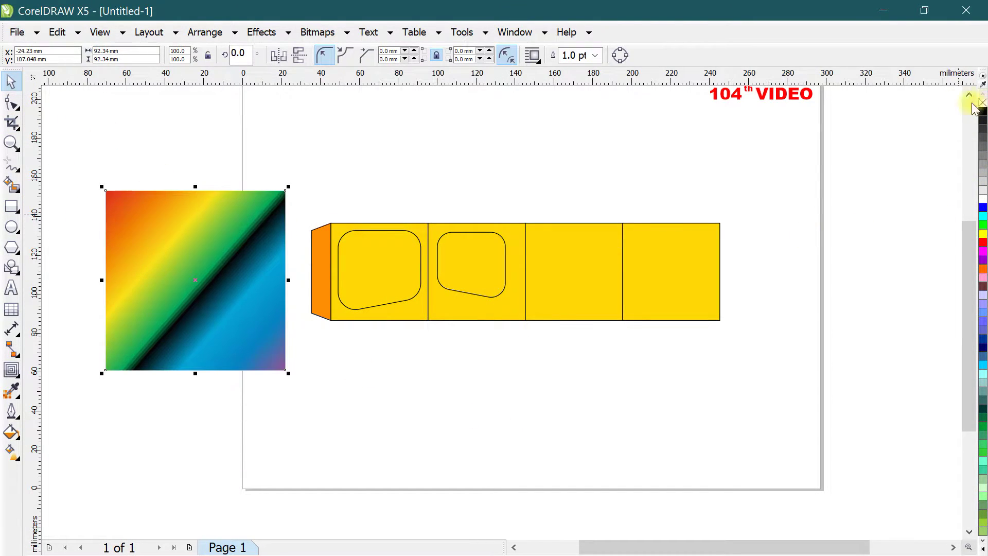
pyautogui.moveTo(243, 251); pyautogui.dragTo(368, 269)
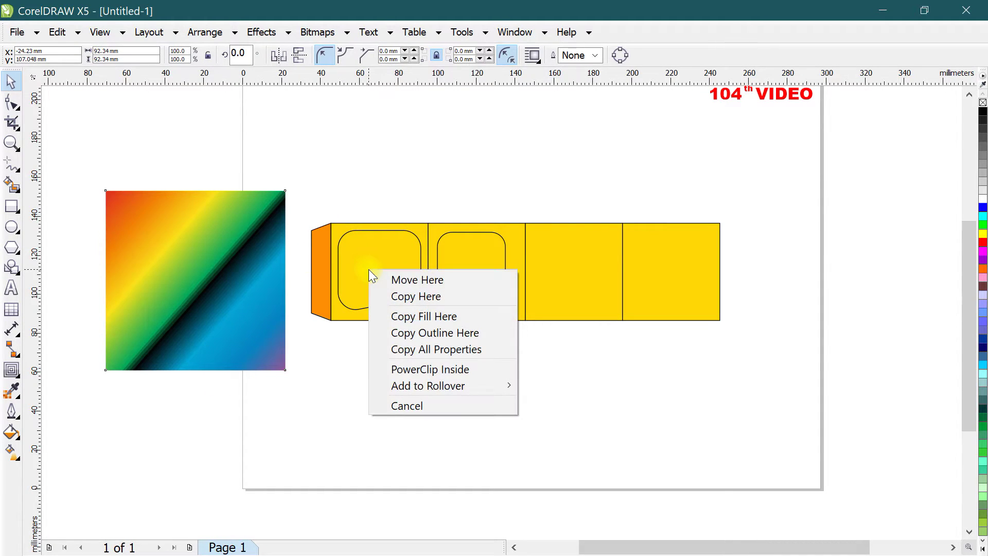
pyautogui.click(369, 175)
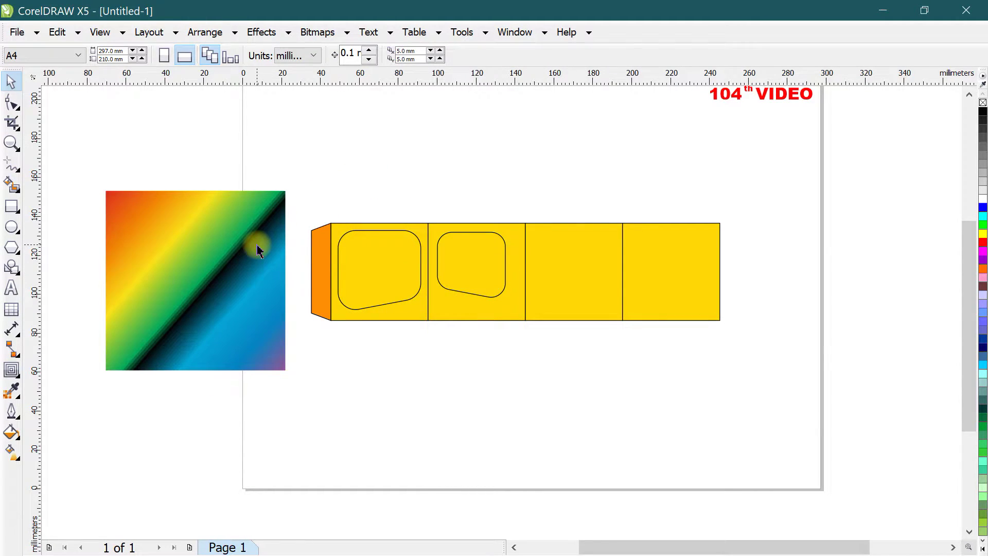
pyautogui.moveTo(257, 245); pyautogui.dragTo(363, 260)
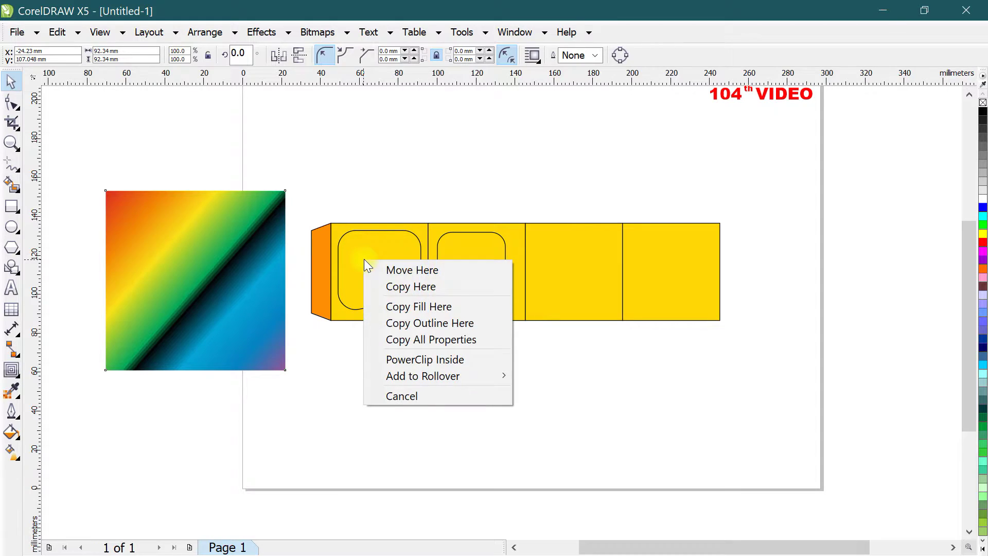
pyautogui.click(420, 357)
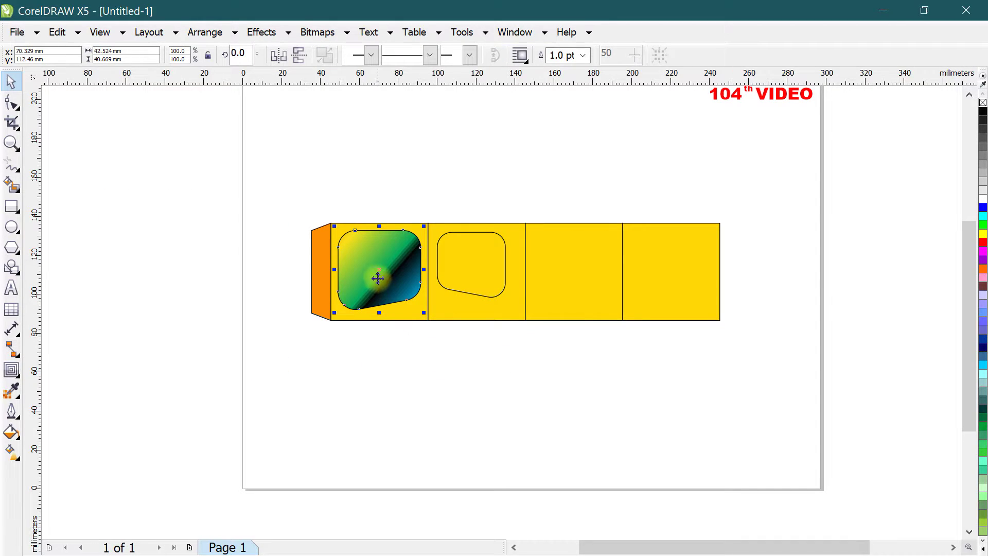
# Edit the PowerClip contents and shrink the gradient square to about 46 mm
pyautogui.scroll(1, 364, 266)
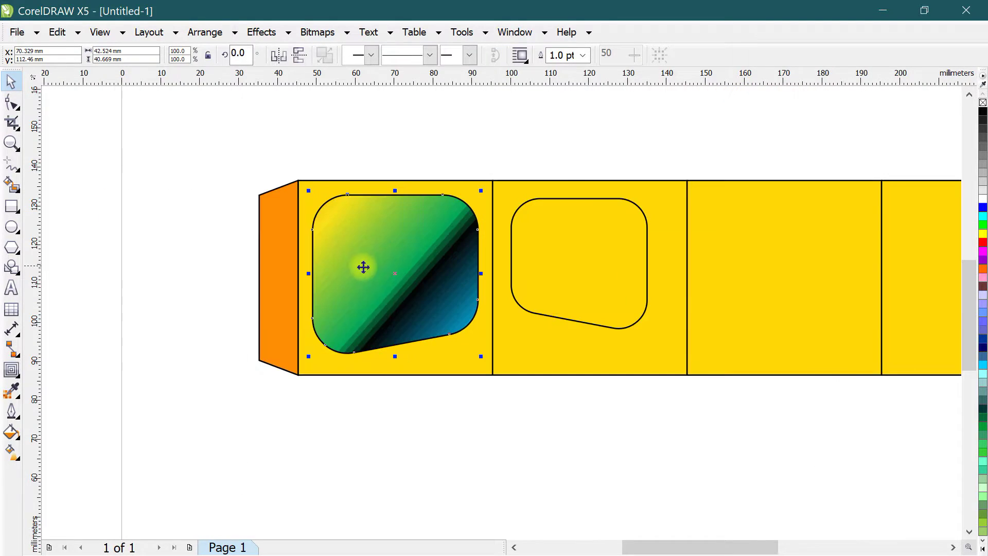
pyautogui.click(389, 261)
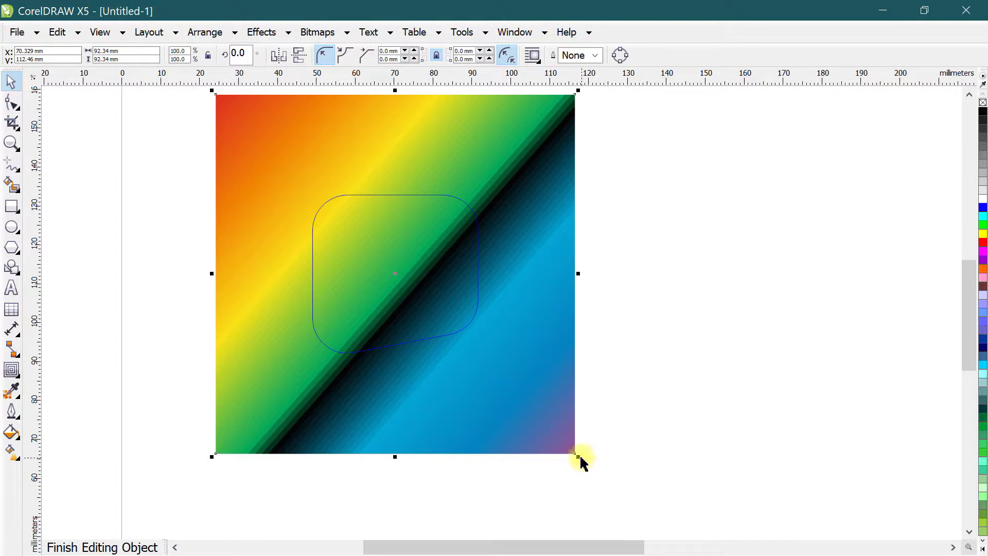
pyautogui.moveTo(579, 460); pyautogui.dragTo(488, 446)
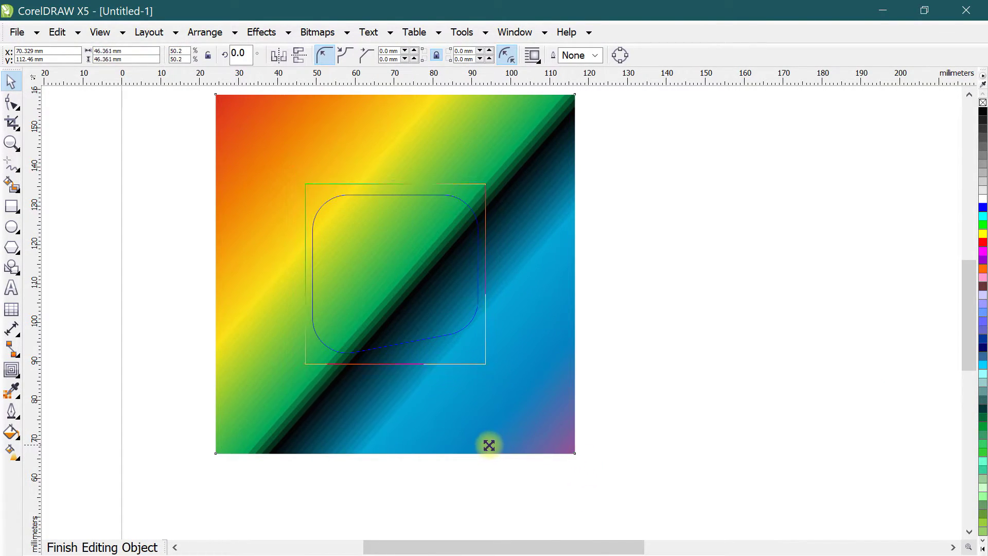
pyautogui.keyDown('ctrl'); pyautogui.click(179, 276); pyautogui.keyUp('ctrl')
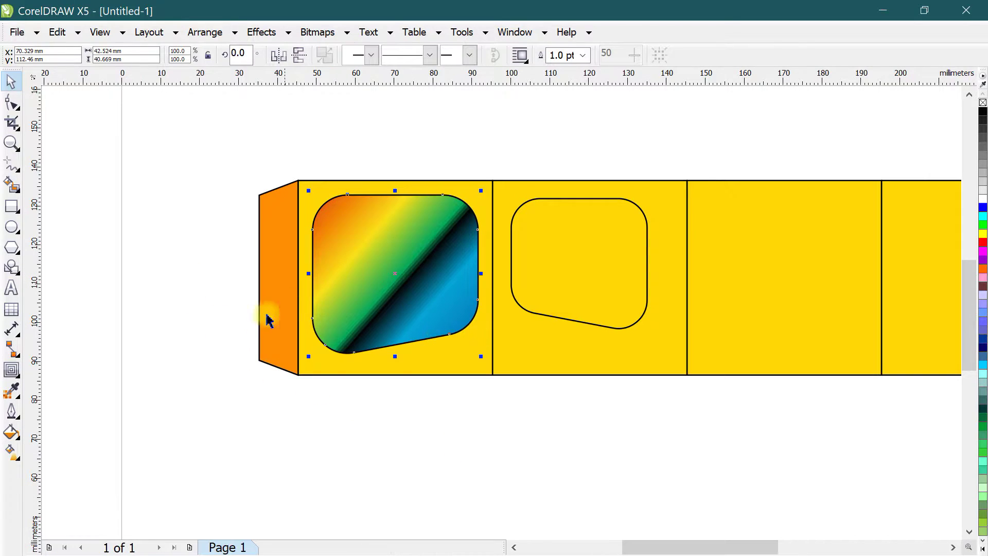
pyautogui.click(329, 247)
pyautogui.keyDown('ctrl'); pyautogui.click(413, 257); pyautogui.keyUp('ctrl')
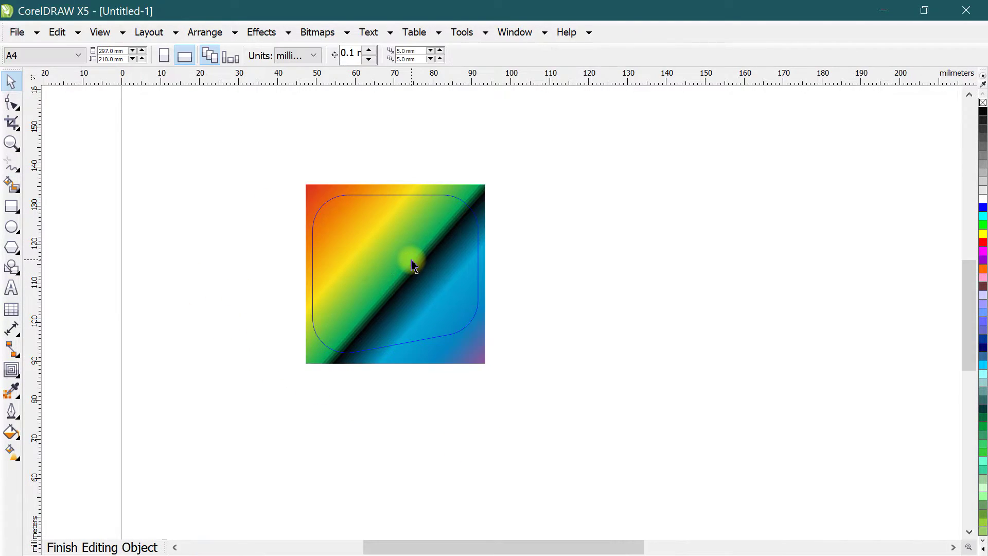
pyautogui.click(477, 196)
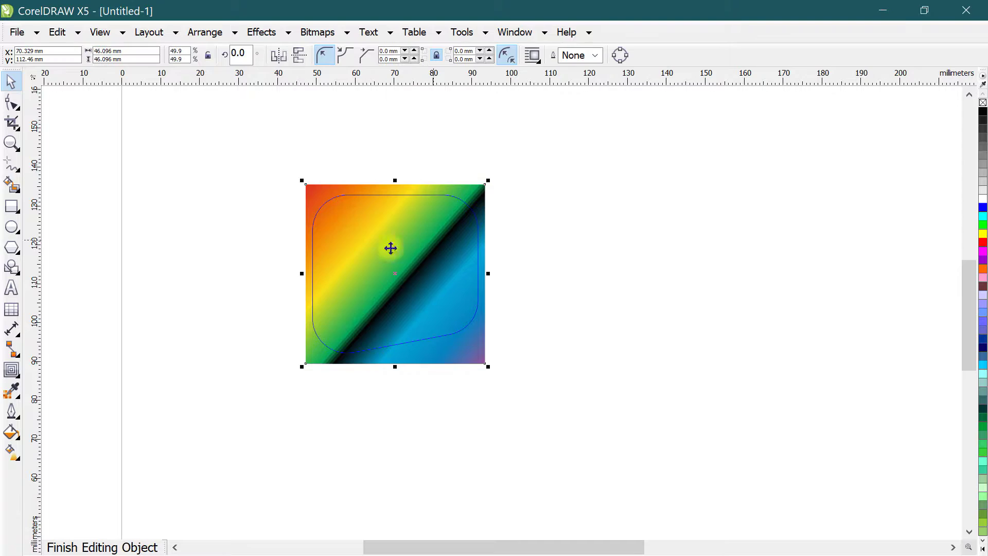
# Give the clipped rainbow gradient Uniform transparency of 38 and finish editing the PowerClip
pyautogui.click(12, 369)
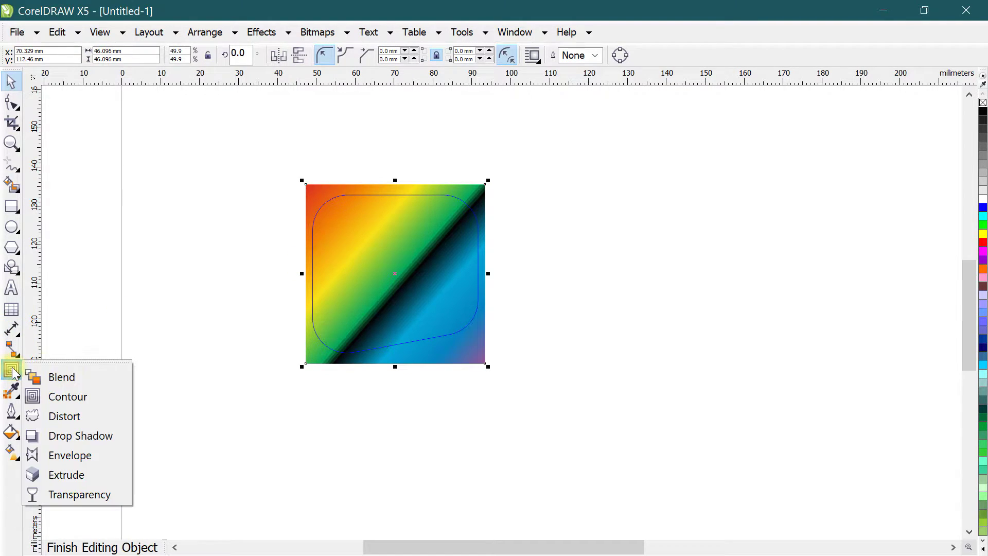
pyautogui.click(80, 494)
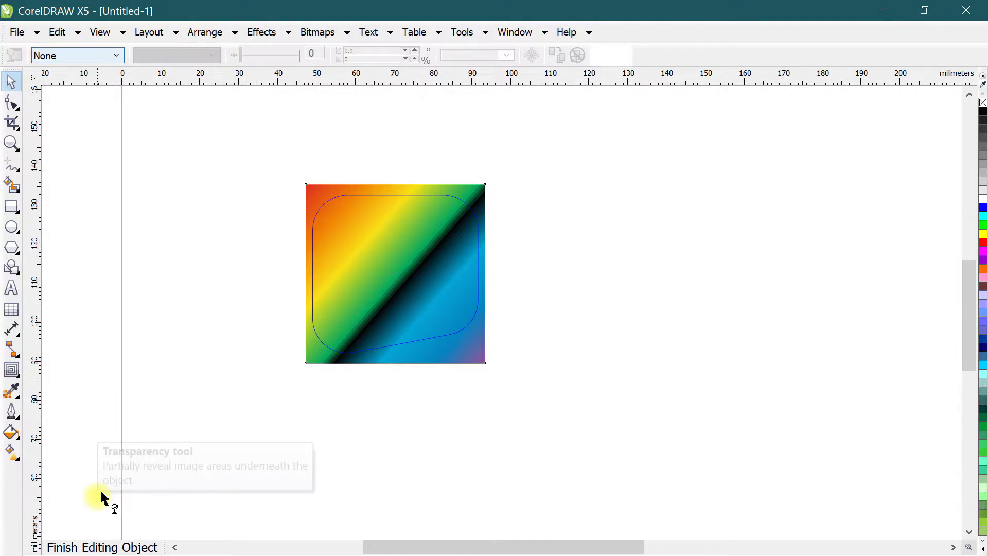
pyautogui.click(64, 55)
pyautogui.click(60, 81)
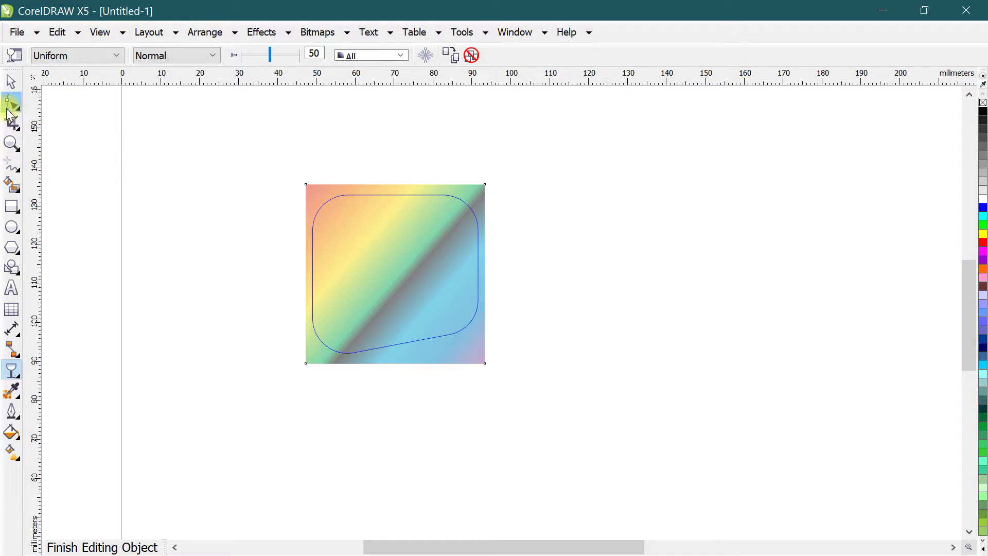
pyautogui.moveTo(270, 57); pyautogui.dragTo(263, 54)
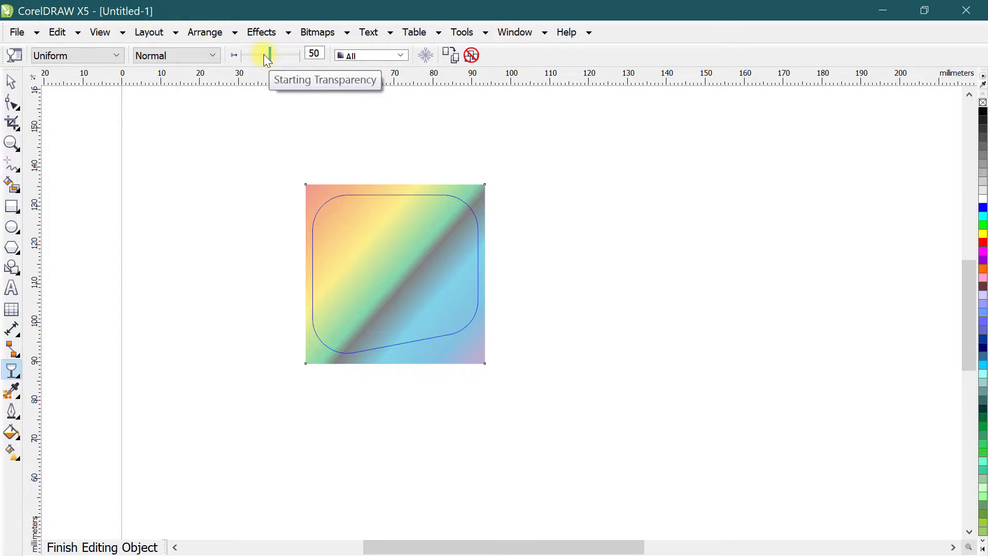
pyautogui.click(12, 81)
pyautogui.click(189, 191)
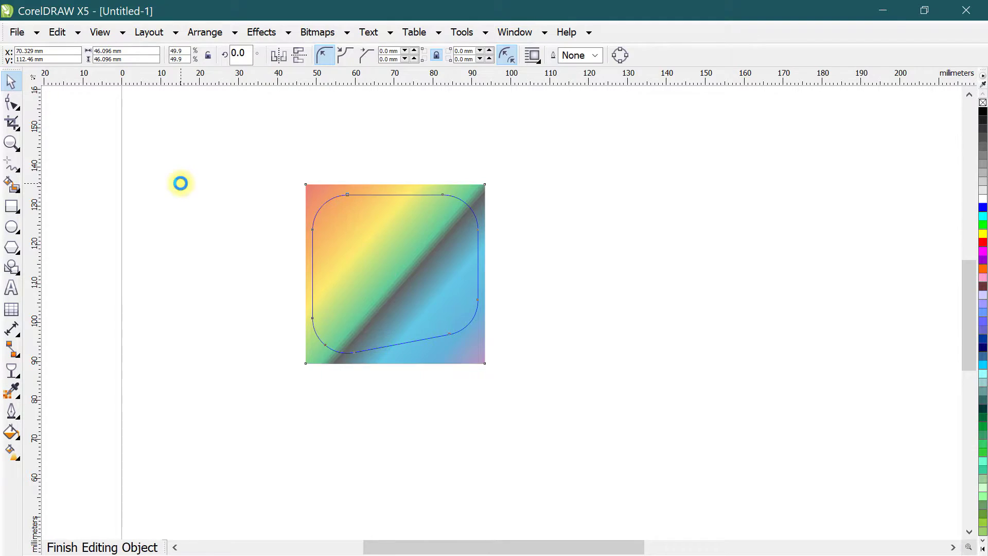
# Deselect the gradient and select the second panel's rounded shape
pyautogui.click(132, 148)
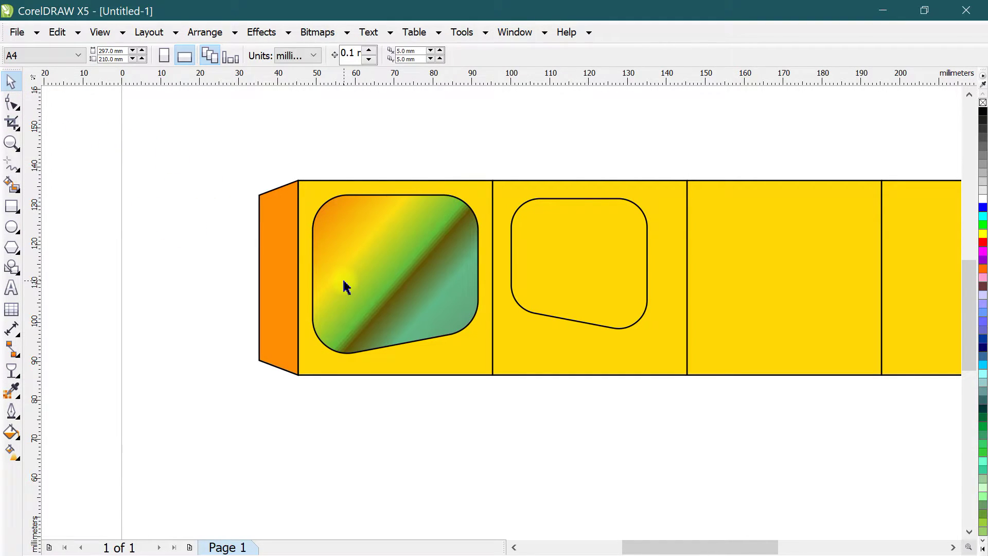
pyautogui.scroll(-2, 339, 286)
pyautogui.scroll(2, 392, 291)
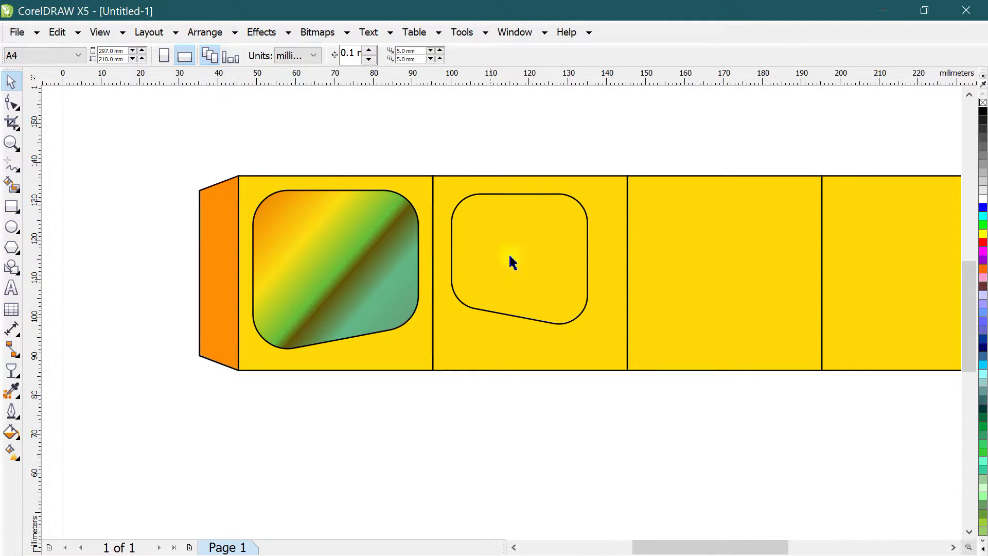
pyautogui.click(528, 215)
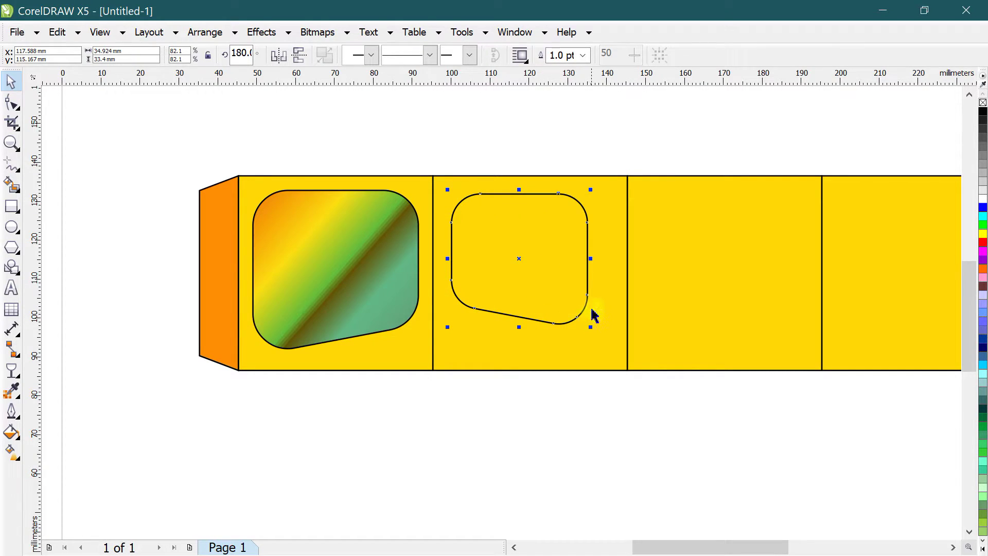
pyautogui.scroll(2, 556, 375)
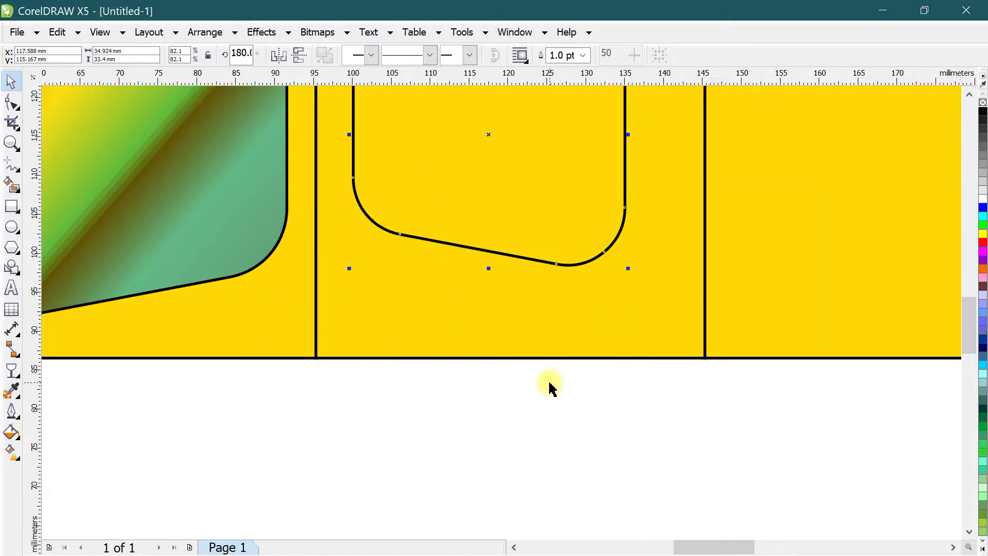
# Draw a circle over the shape's bottom-right corner with a smaller concentric copy inside
pyautogui.click(13, 228)
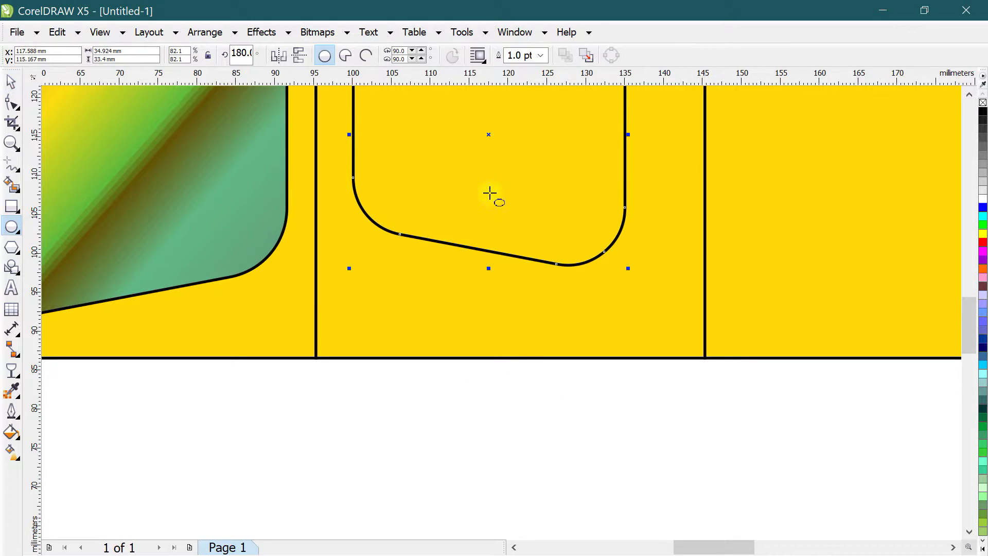
pyautogui.moveTo(500, 155); pyautogui.dragTo(686, 339)
pyautogui.press('space')
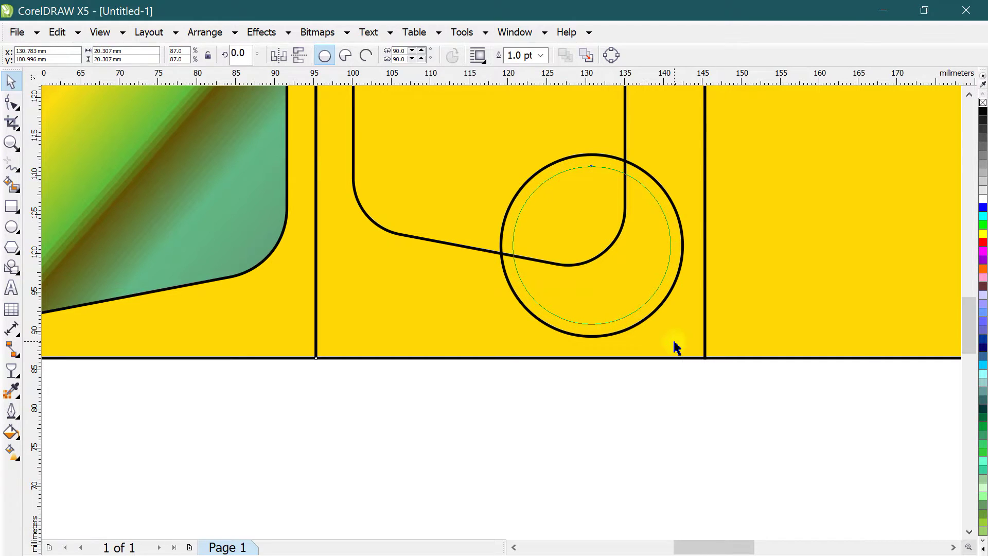
pyautogui.moveTo(686, 338); pyautogui.dragTo(675, 344)
pyautogui.rightClick(675, 344)
pyautogui.press('Escape')
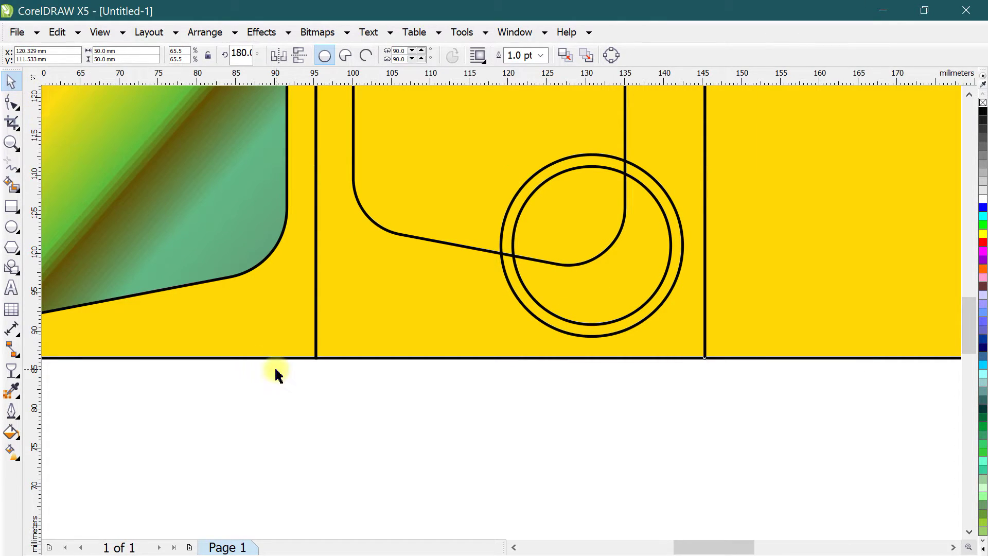
pyautogui.click(276, 375)
# Trim the second panel's rounded shape where the circle overlaps it
pyautogui.scroll(3, 604, 316)
pyautogui.click(605, 316)
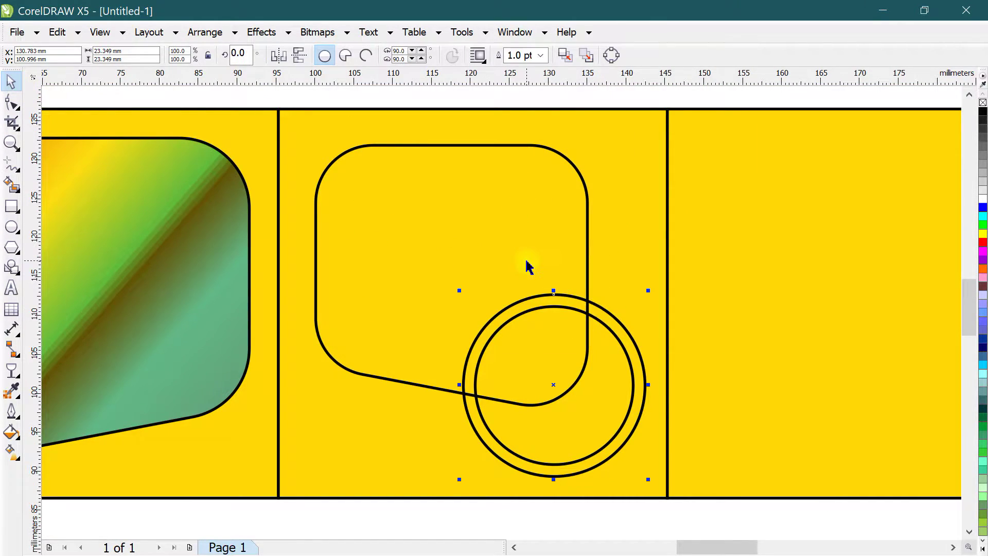
pyautogui.click(563, 100)
pyautogui.scroll(-2, 546, 235)
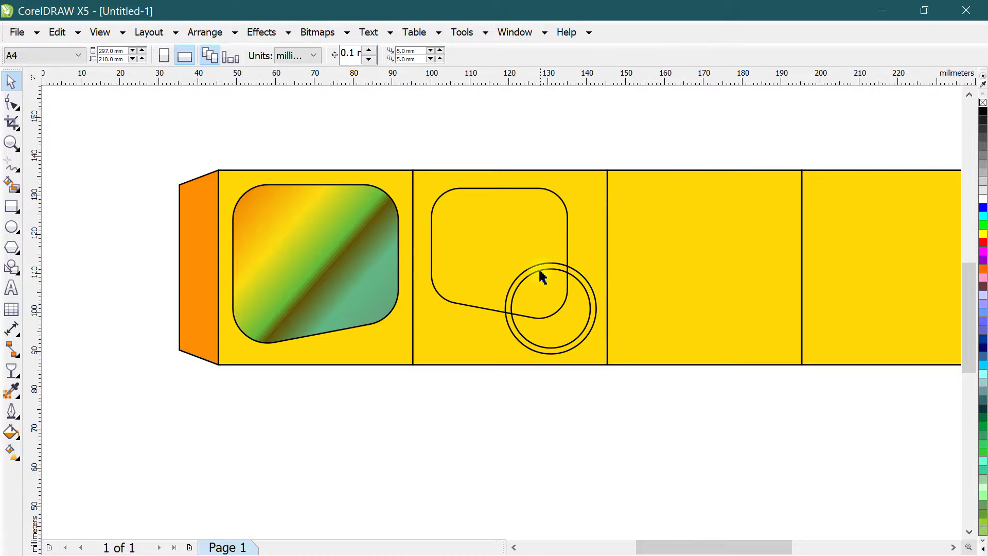
pyautogui.scroll(2, 546, 273)
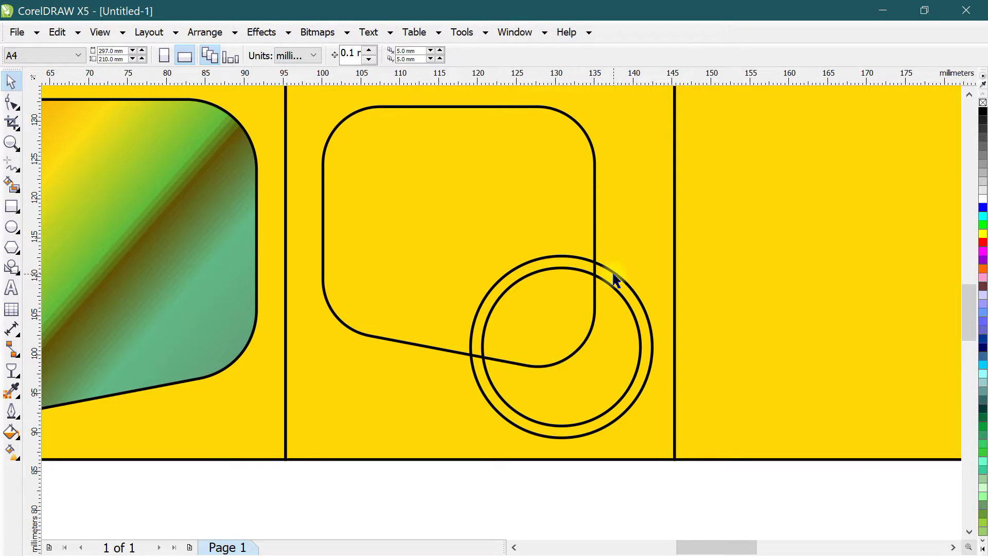
pyautogui.click(616, 281)
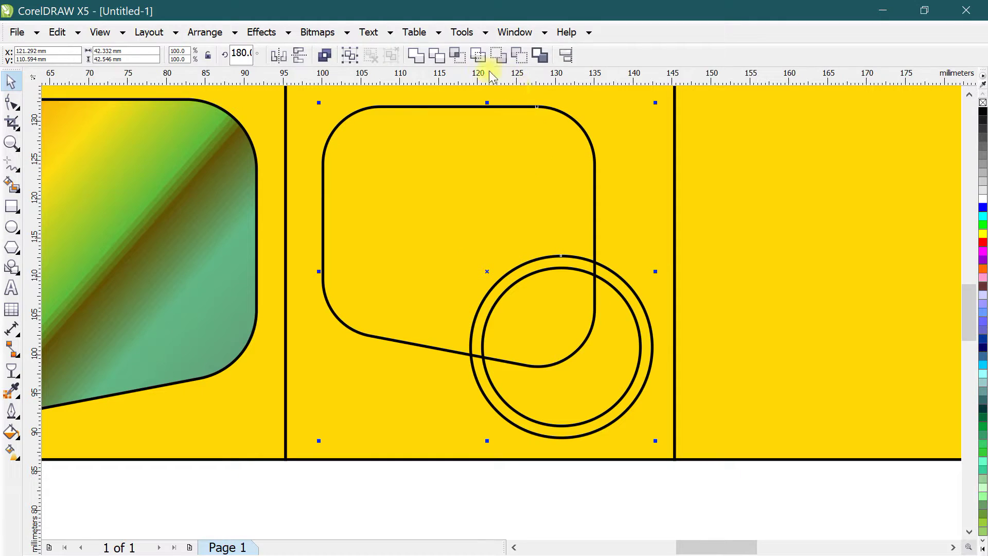
pyautogui.click(436, 55)
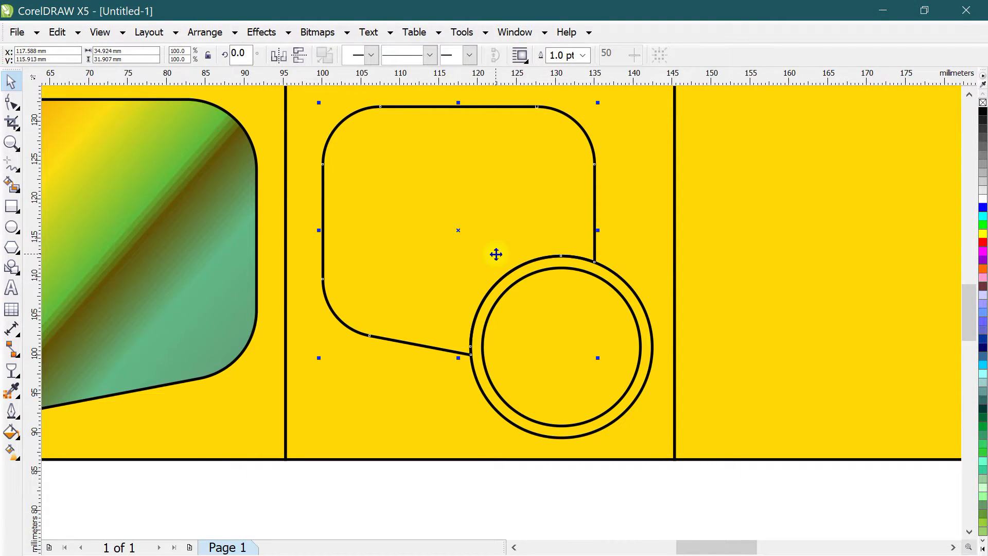
# Combine the two circles into a single ring
pyautogui.click(612, 286)
pyautogui.keyDown('shift'); pyautogui.click(612, 273); pyautogui.keyUp('shift')
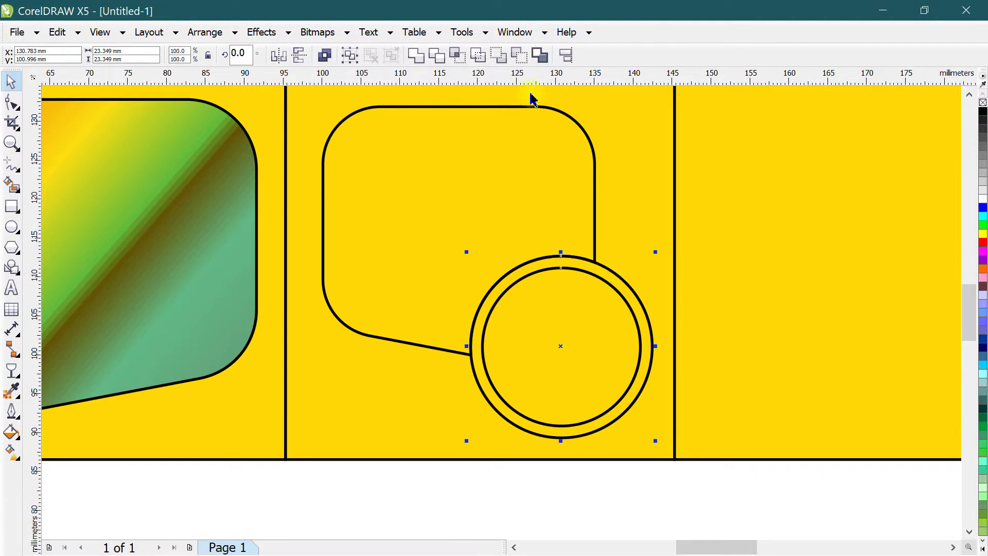
pyautogui.click(525, 56)
pyautogui.scroll(-2, 530, 304)
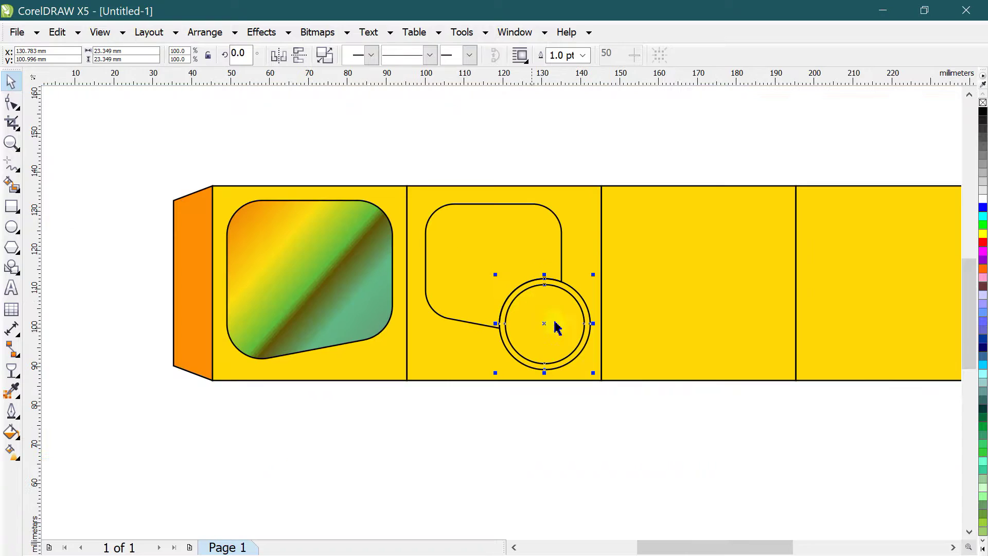
# Fill the ring with orange and remove its black outline
pyautogui.scroll(2, 577, 315)
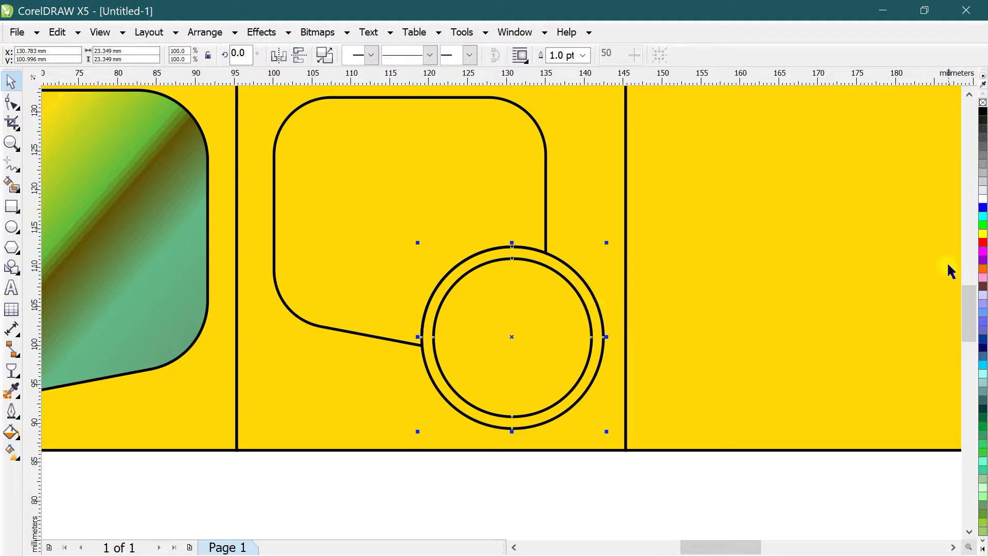
pyautogui.click(982, 235)
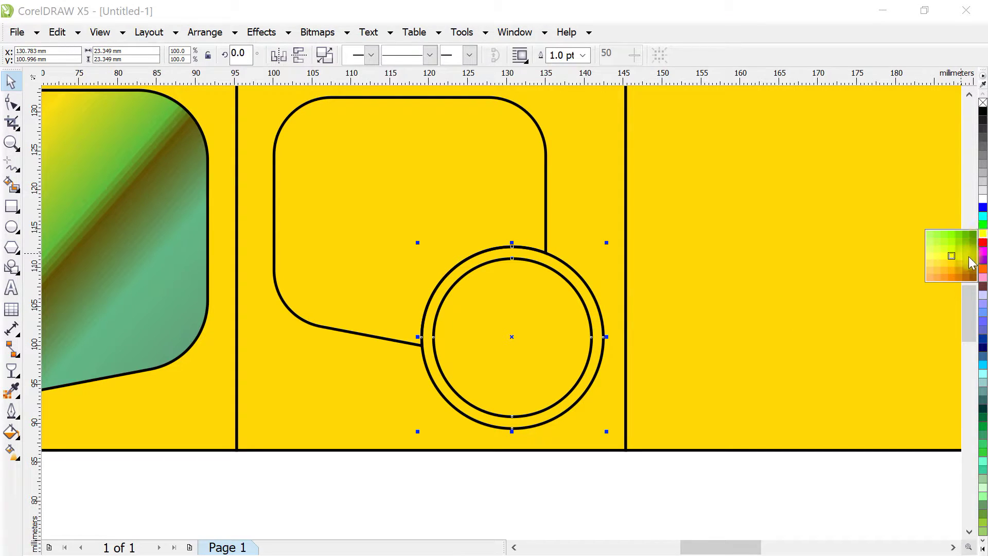
pyautogui.click(952, 279)
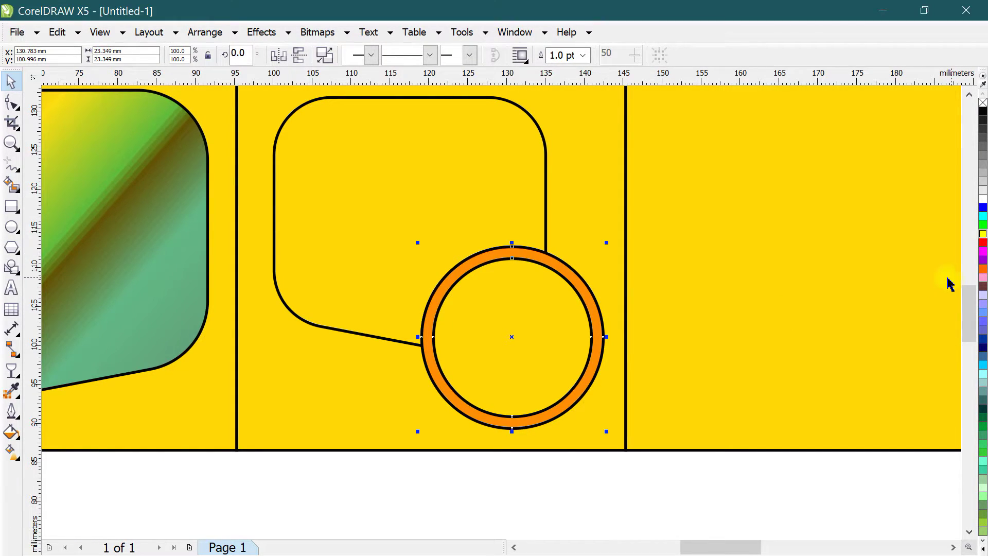
pyautogui.rightClick(983, 102)
# Check the second panel's trimmed rounded shape, then deselect everything
pyautogui.scroll(-2, 525, 347)
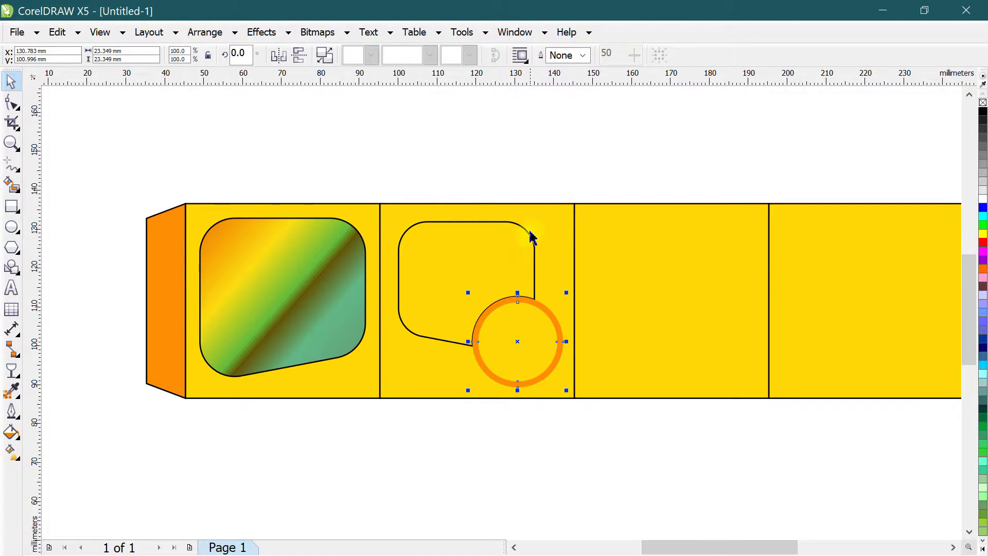
pyautogui.click(531, 237)
pyautogui.scroll(2, 470, 334)
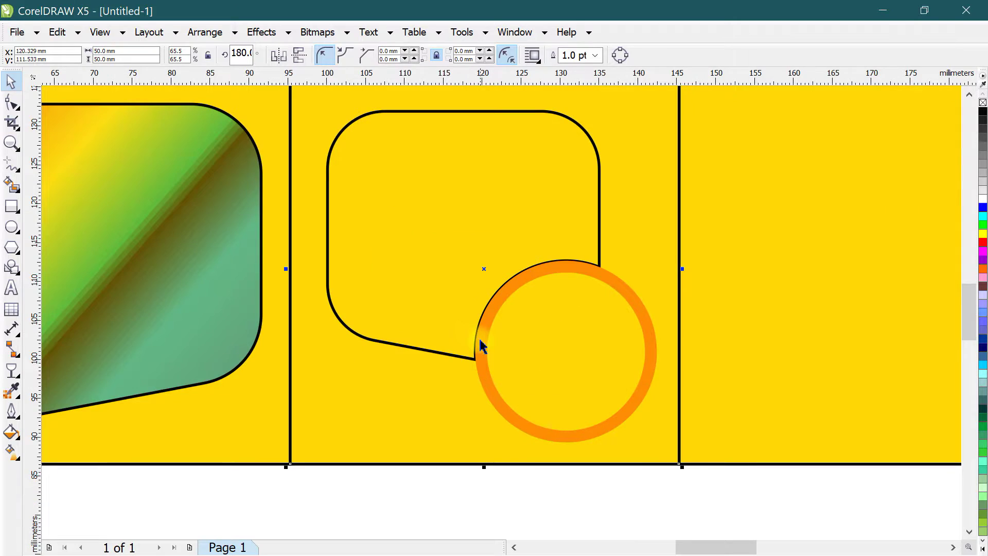
pyautogui.scroll(-2, 481, 288)
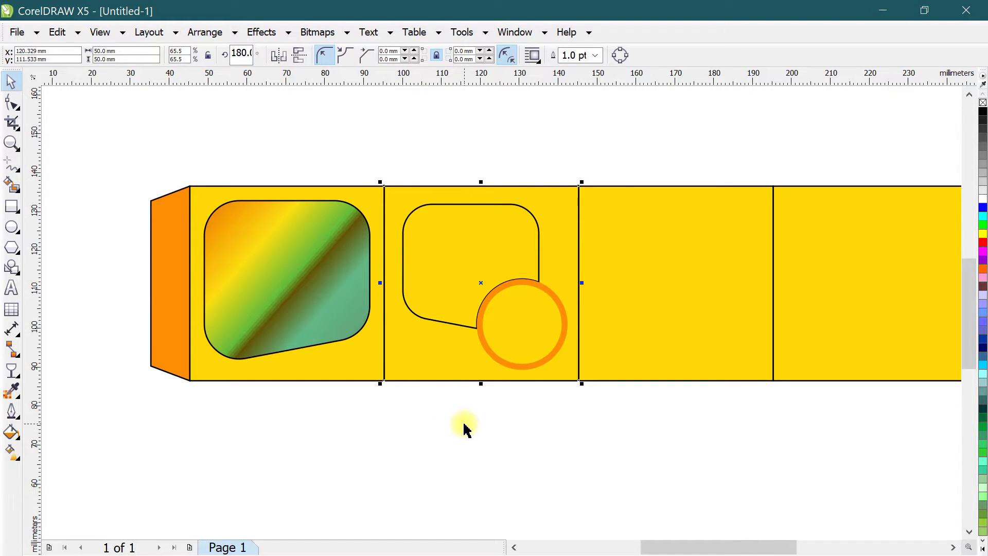
pyautogui.scroll(-2, 465, 424)
pyautogui.scroll(2, 462, 425)
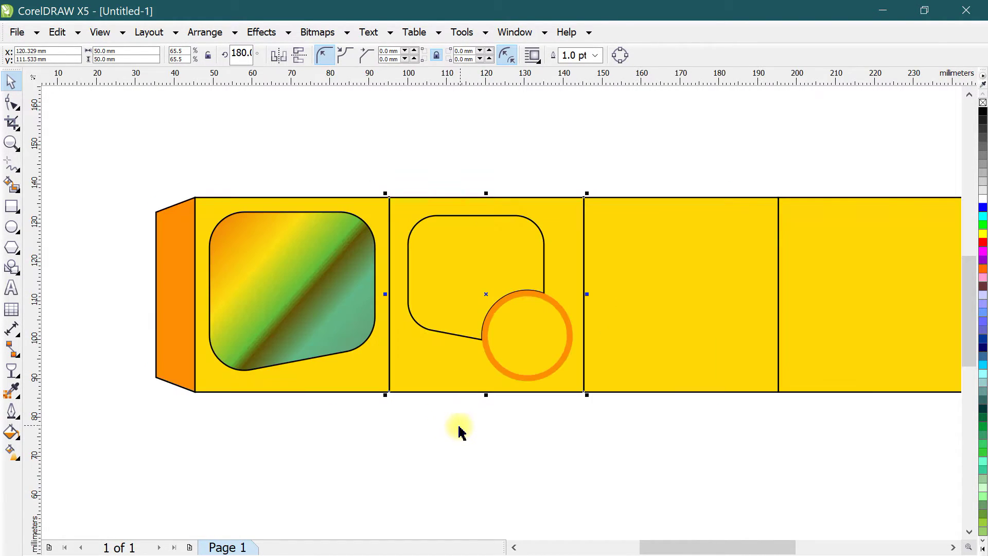
pyautogui.click(425, 448)
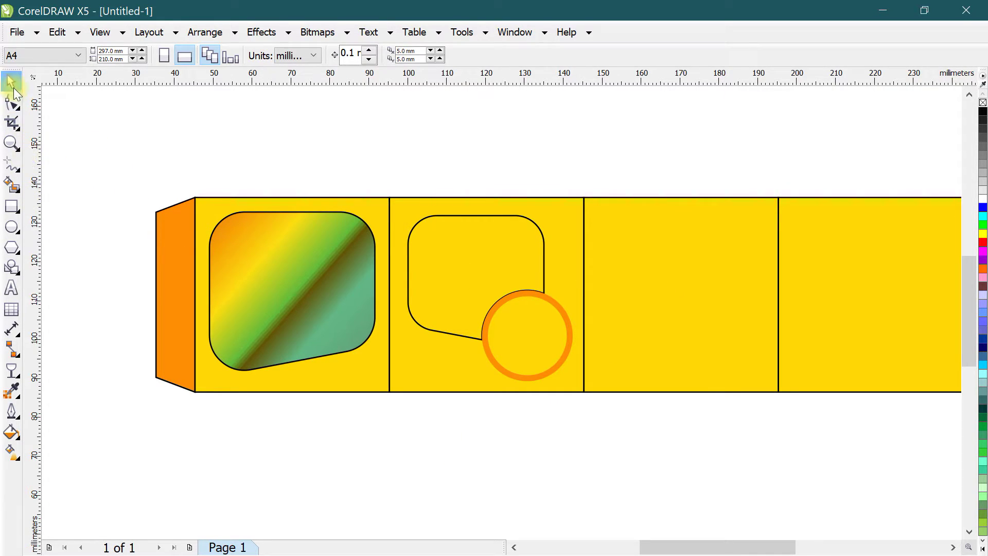
# Make a smaller copy of the third panel as an inner square with rounded corners
pyautogui.click(677, 215)
pyautogui.moveTo(780, 396); pyautogui.dragTo(767, 394)
pyautogui.click(14, 104)
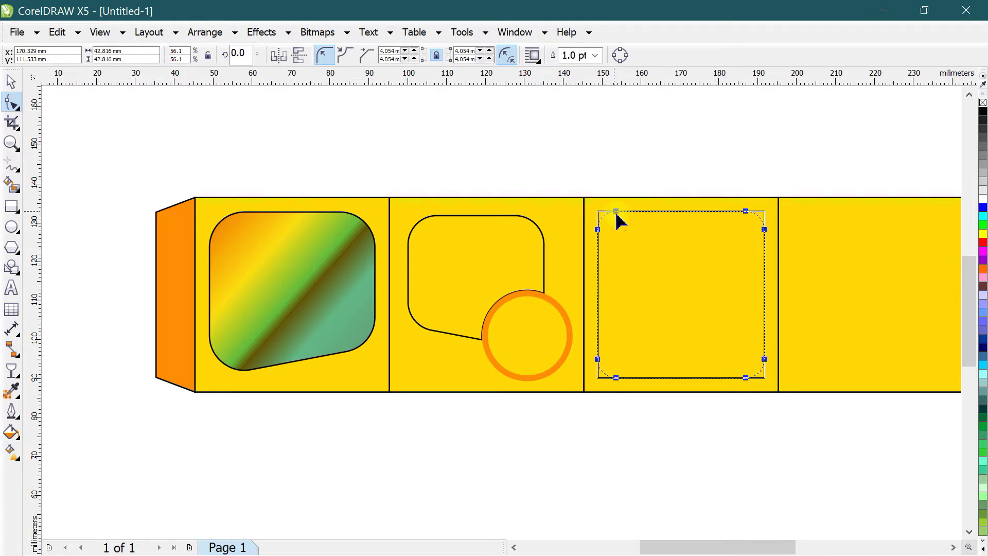
pyautogui.moveTo(599, 213); pyautogui.dragTo(625, 219)
pyautogui.click(11, 81)
pyautogui.click(252, 148)
# Fill the rounded square yellow with no outline
pyautogui.click(740, 265)
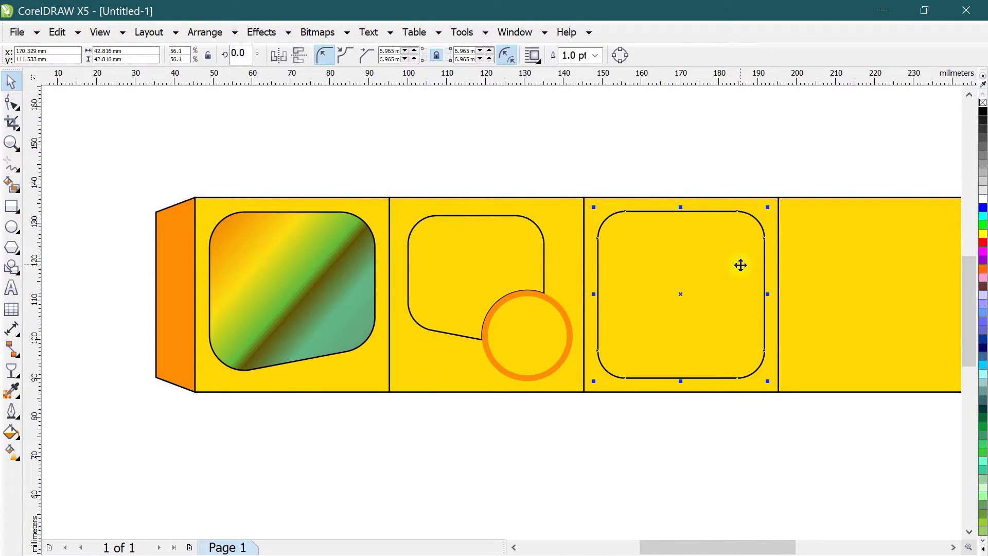
pyautogui.click(982, 233)
pyautogui.rightClick(983, 102)
pyautogui.click(747, 125)
# After trying orange, change the rounded square's fill to a paler yellow shade
pyautogui.click(716, 228)
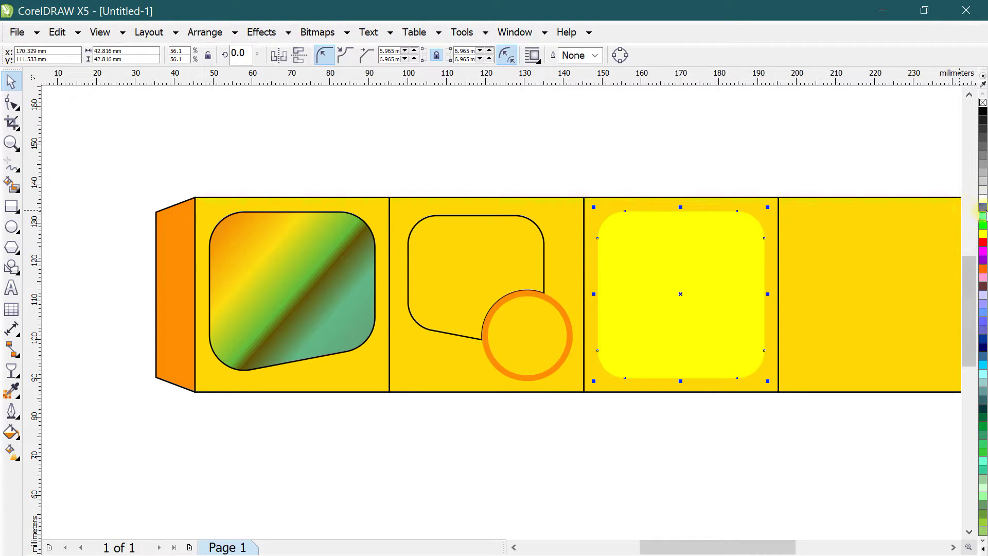
pyautogui.click(982, 269)
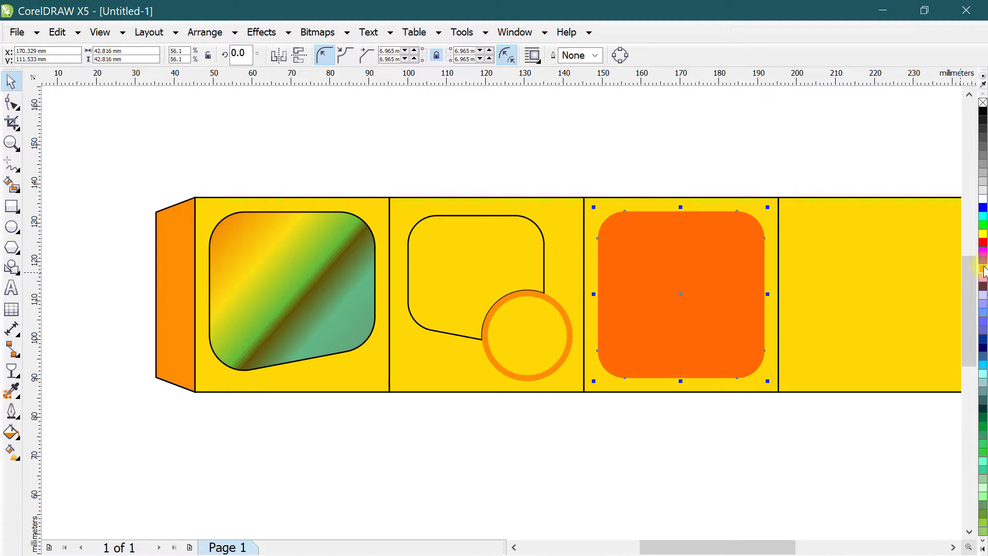
pyautogui.click(983, 237)
pyautogui.click(983, 237)
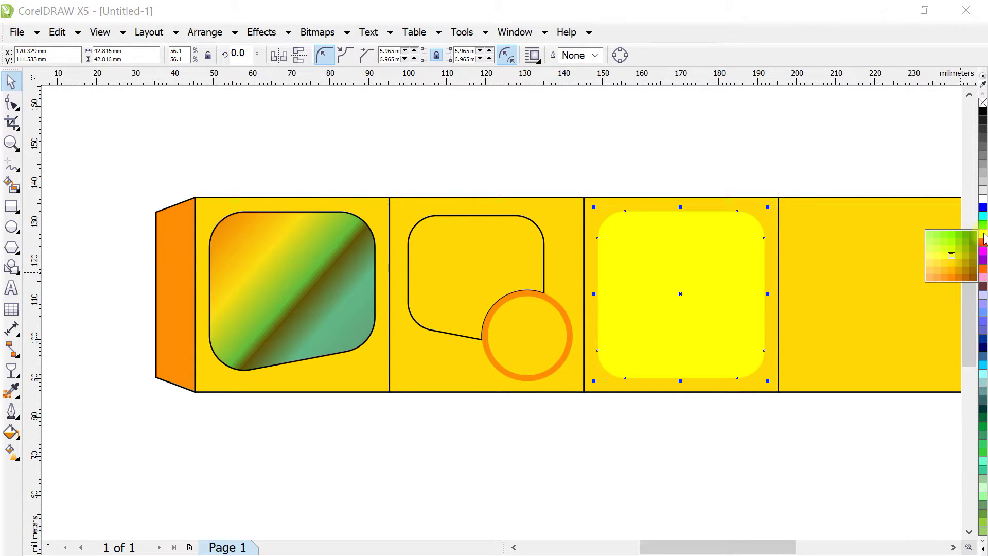
pyautogui.click(934, 263)
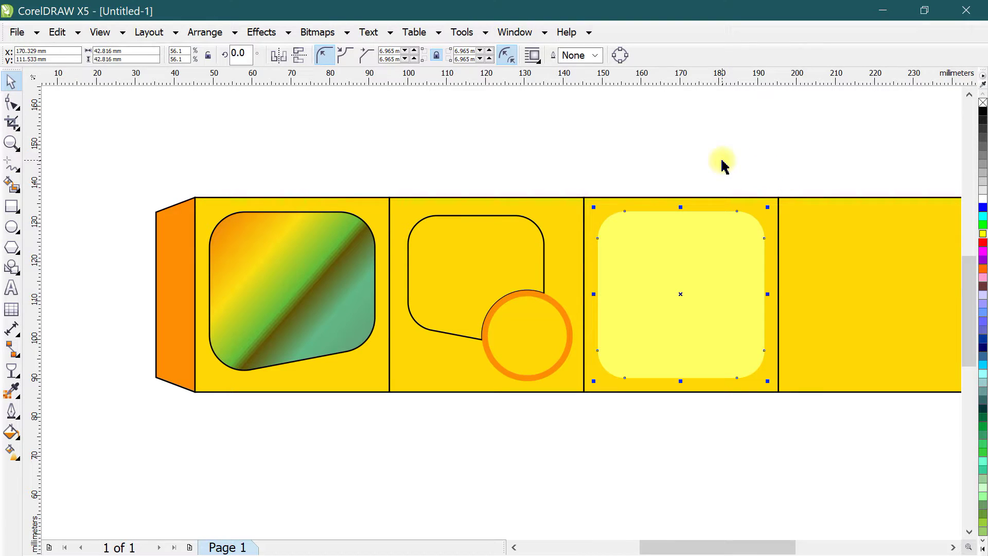
pyautogui.click(983, 236)
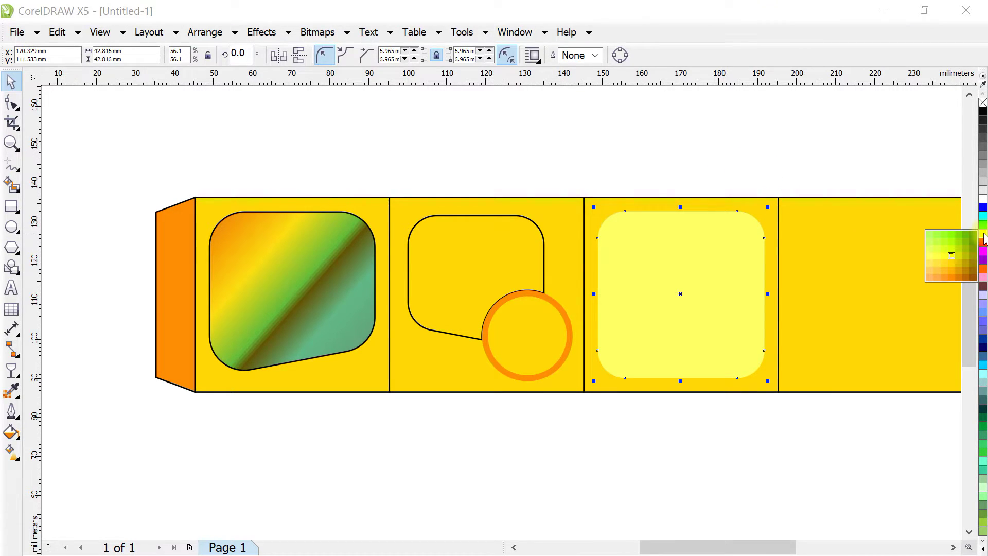
pyautogui.click(937, 256)
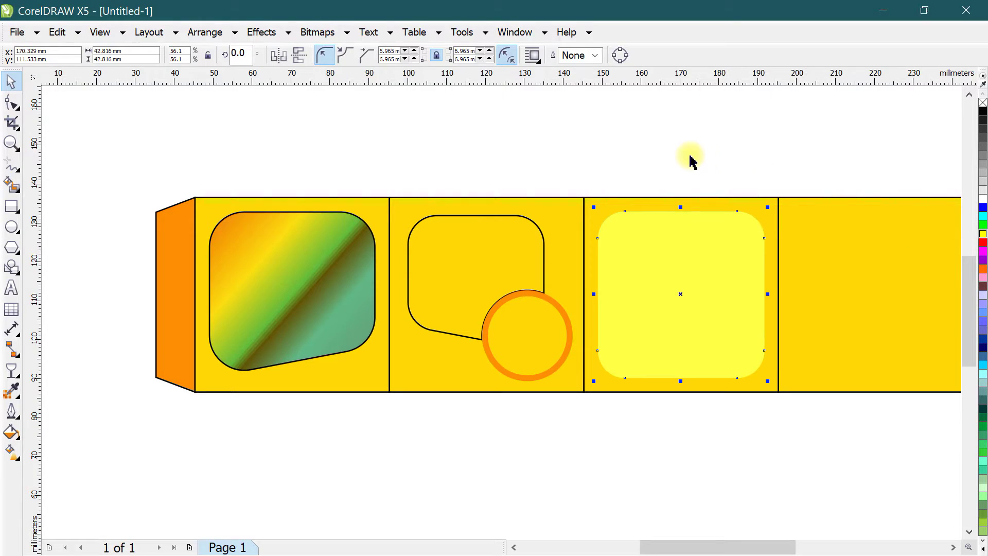
pyautogui.click(679, 152)
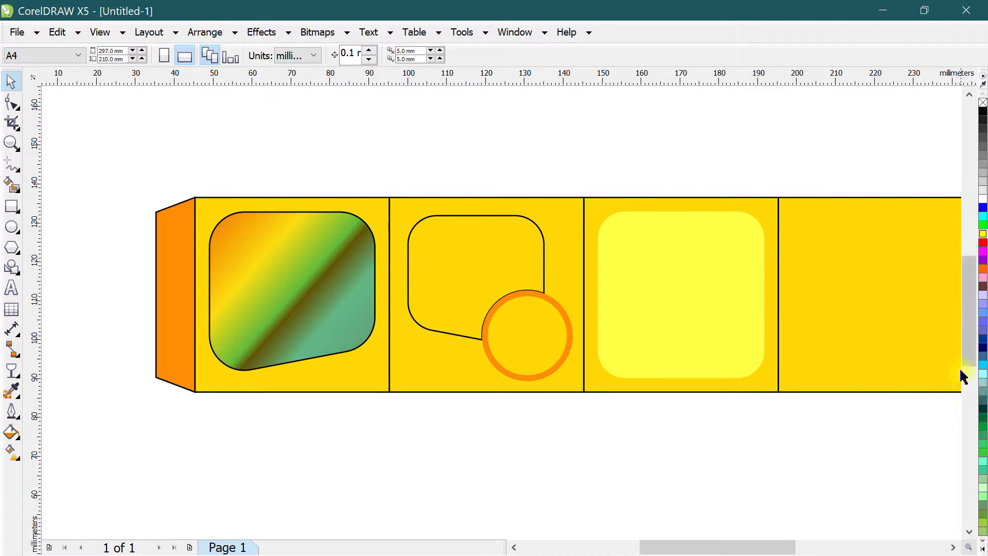
# Select the rightmost yellow panel
pyautogui.moveTo(698, 546); pyautogui.dragTo(727, 547)
pyautogui.click(663, 301)
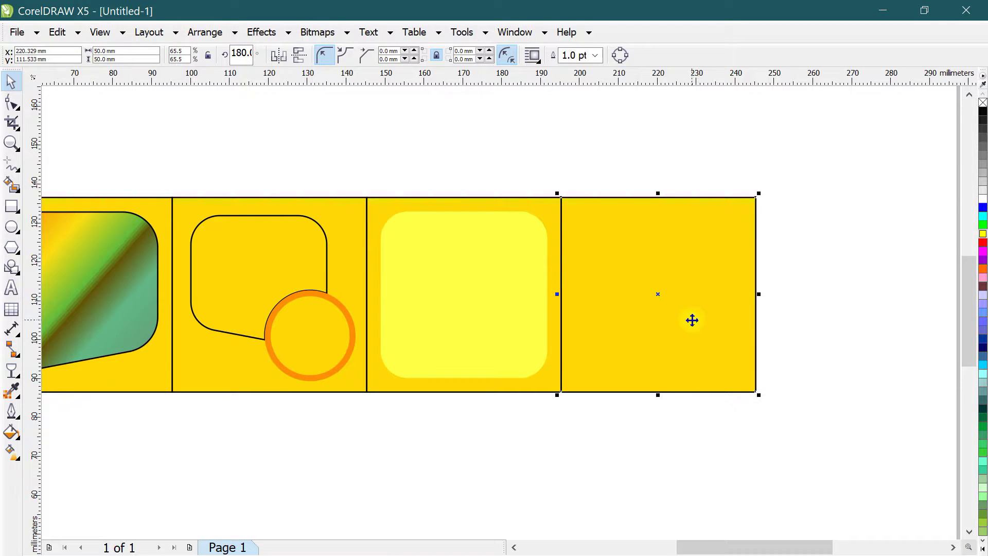
pyautogui.click(649, 169)
pyautogui.click(640, 298)
pyautogui.scroll(2, 695, 313)
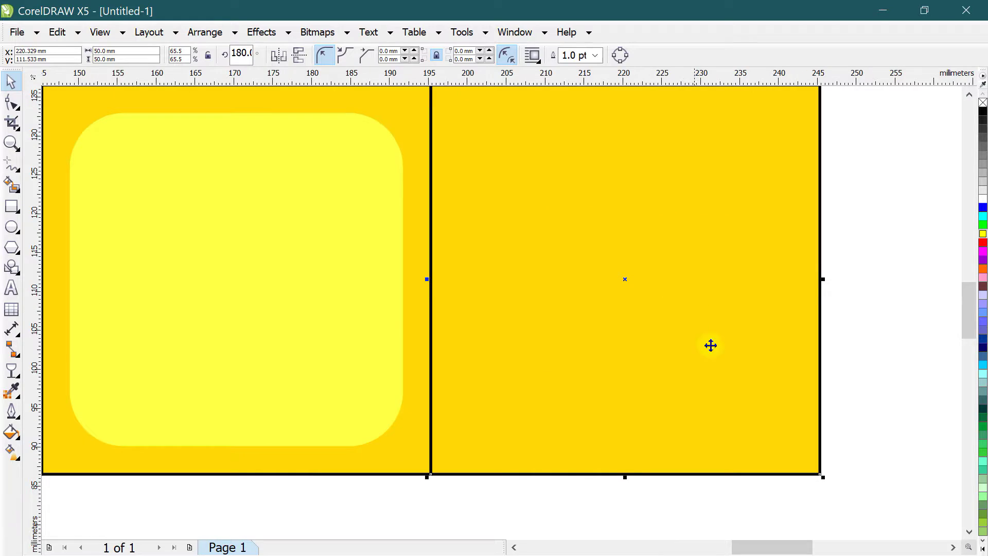
pyautogui.scroll(-2, 653, 287)
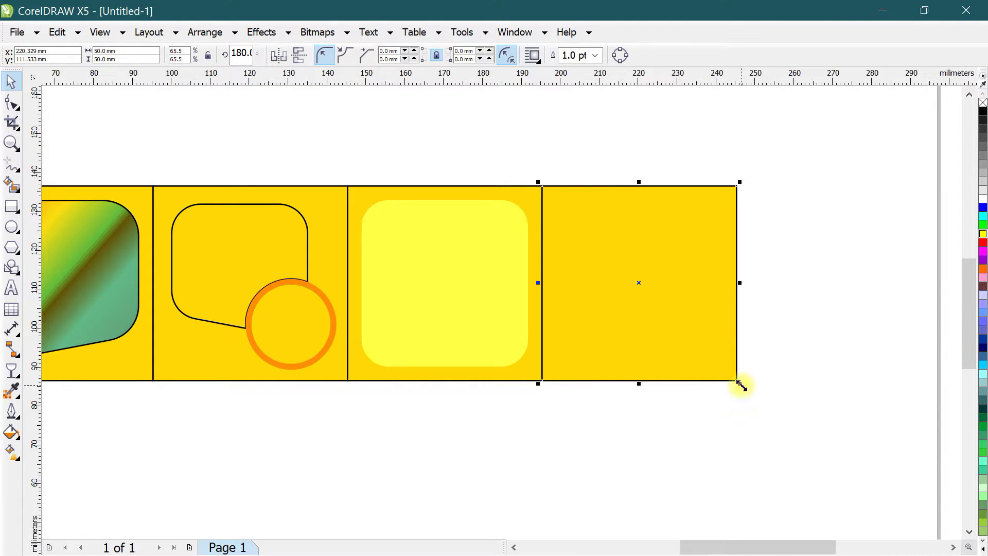
# Place a copy of the pale yellow rounded square in the fourth panel
pyautogui.click(388, 142)
pyautogui.click(445, 249)
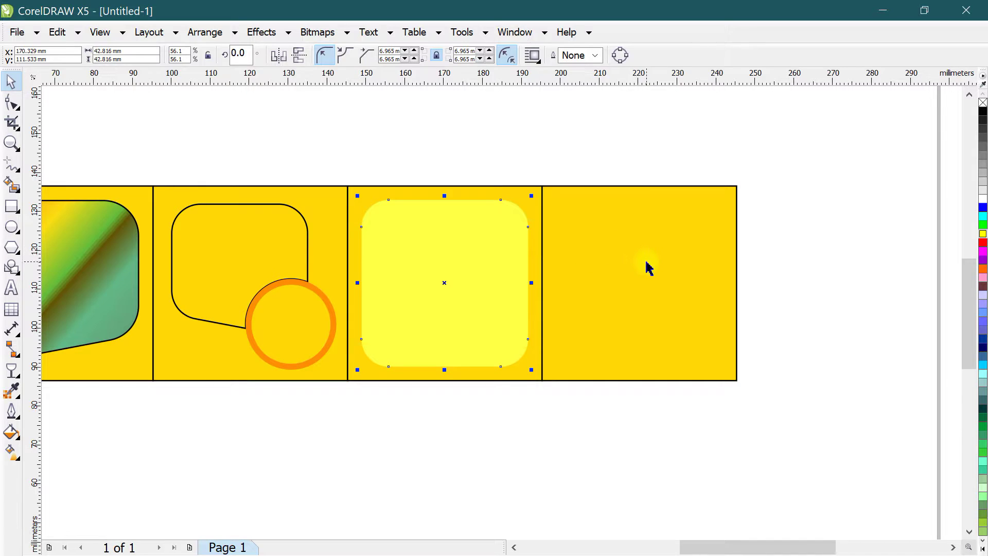
pyautogui.scroll(-2, 647, 266)
pyautogui.scroll(2, 651, 265)
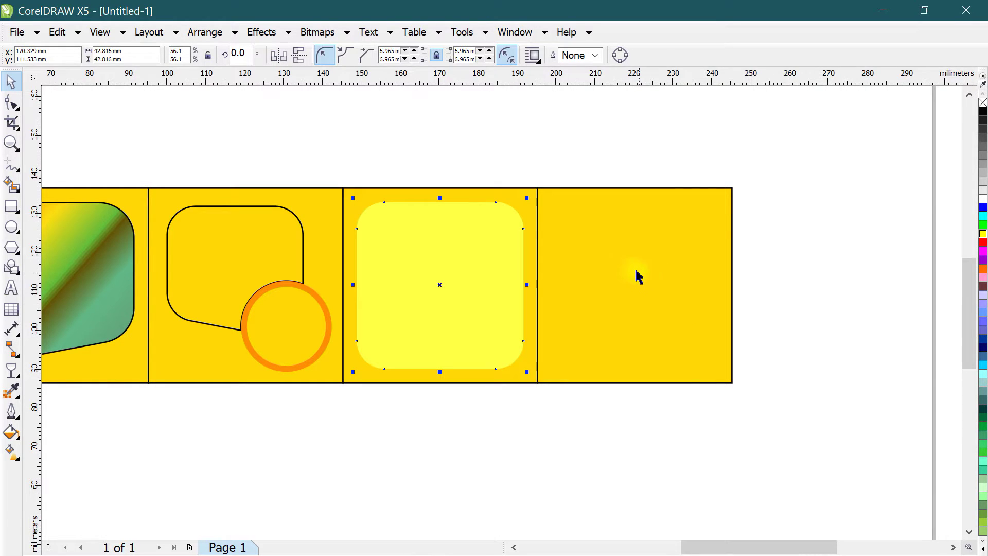
pyautogui.click(805, 198)
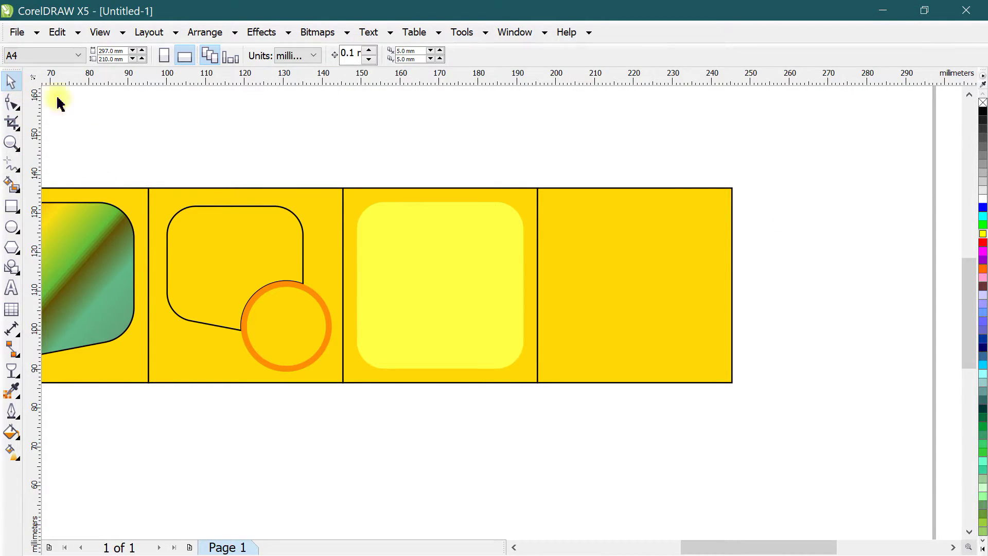
pyautogui.moveTo(401, 244); pyautogui.dragTo(594, 243)
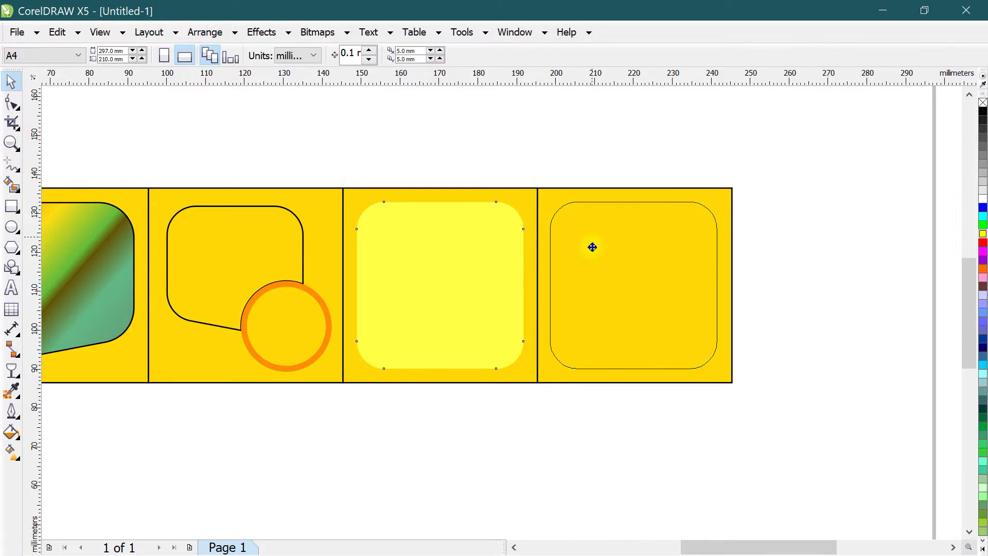
pyautogui.click(725, 210)
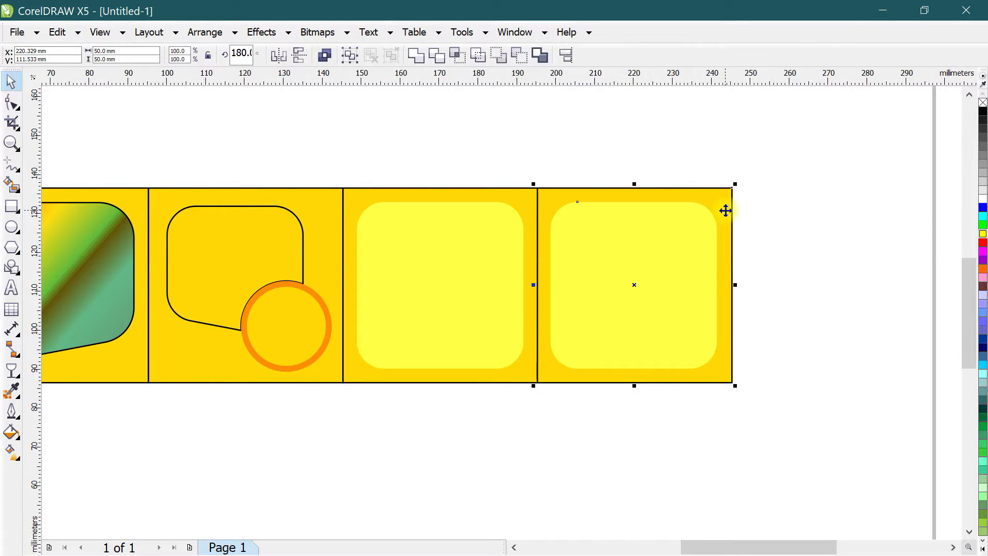
pyautogui.click(801, 223)
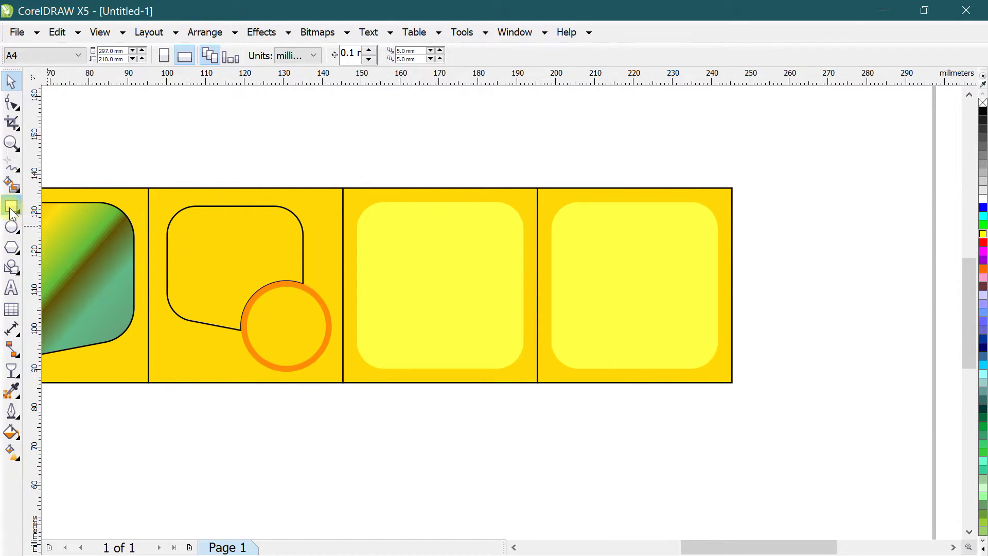
# Cut a tilted thin strip out of the fourth panel's pale square with Back Minus Front
pyautogui.click(11, 205)
pyautogui.moveTo(499, 463); pyautogui.dragTo(786, 447)
pyautogui.click(14, 87)
pyautogui.click(708, 455)
pyautogui.moveTo(788, 444); pyautogui.dragTo(805, 415)
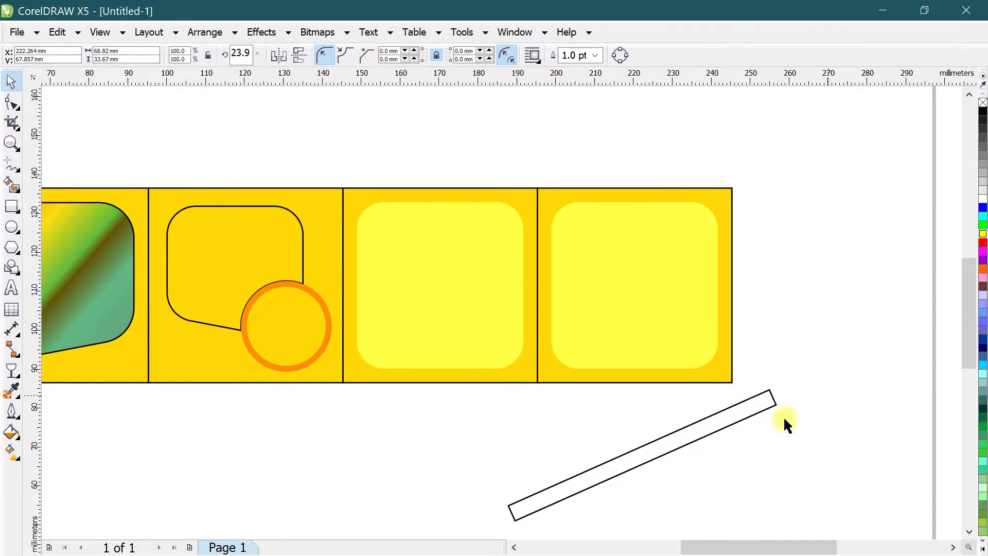
pyautogui.moveTo(719, 417); pyautogui.dragTo(751, 303)
pyautogui.keyDown('shift'); pyautogui.click(611, 276); pyautogui.keyUp('shift')
pyautogui.click(520, 56)
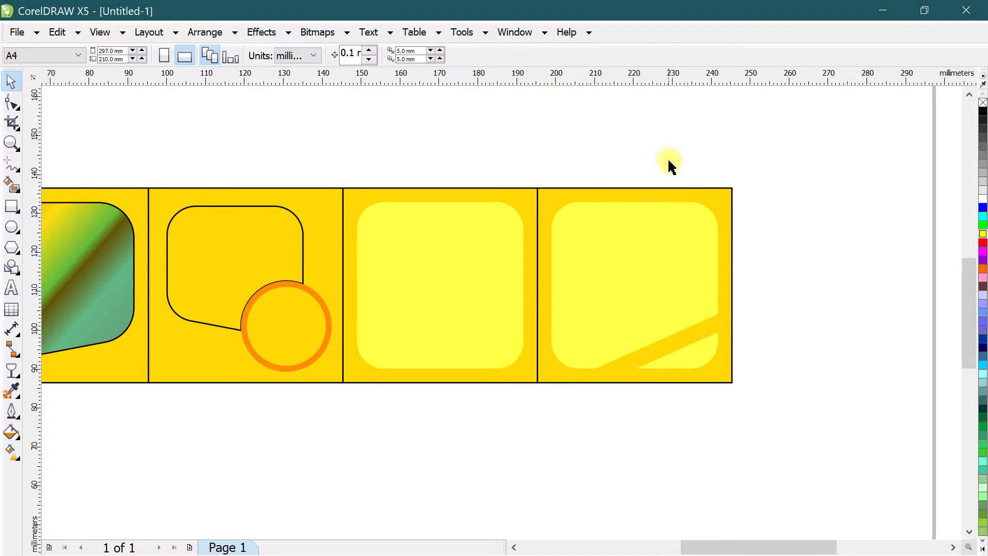
# Mirror a 50 × 50 mm copy of the first panel directly above it
pyautogui.scroll(-2, 682, 337)
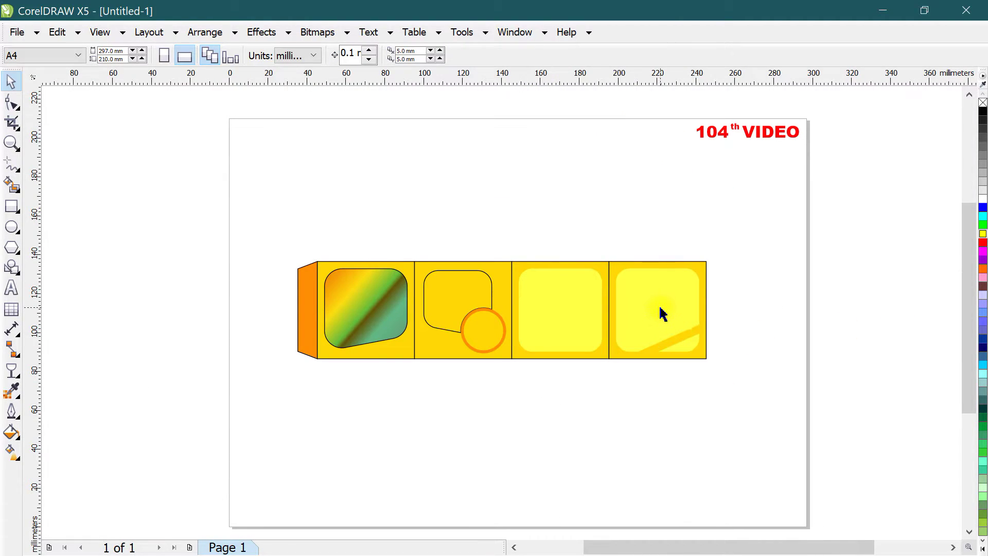
pyautogui.scroll(2, 662, 313)
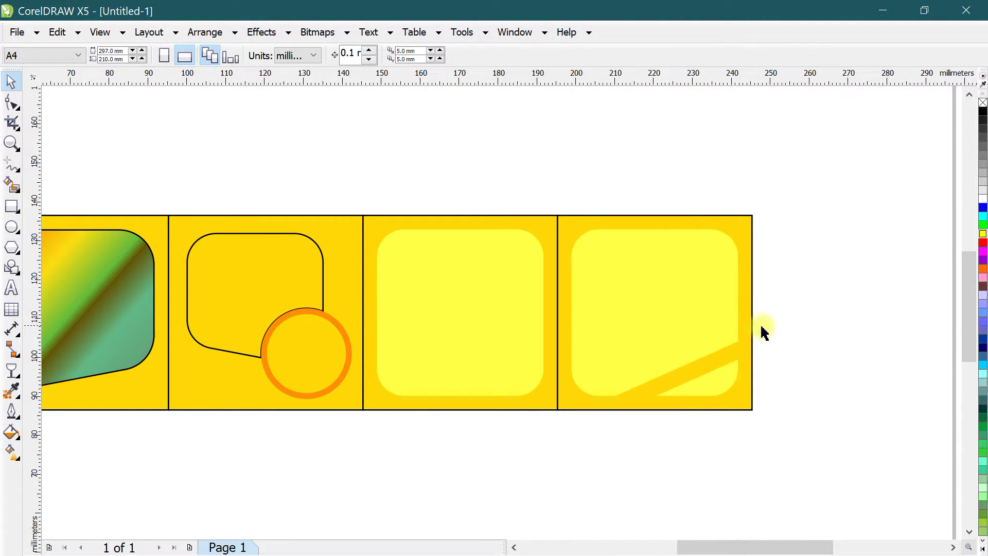
pyautogui.scroll(-2, 812, 331)
pyautogui.scroll(2, 430, 264)
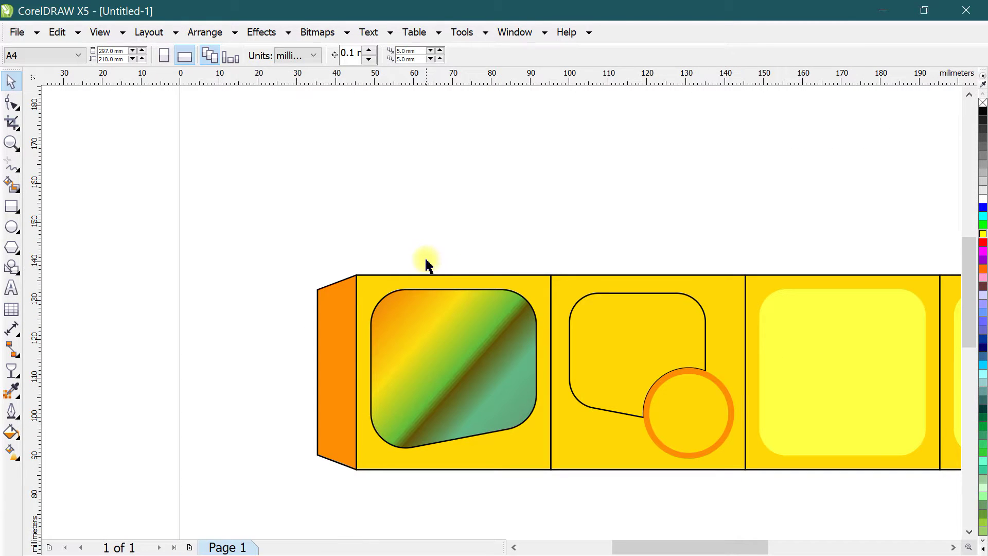
pyautogui.scroll(-2, 401, 261)
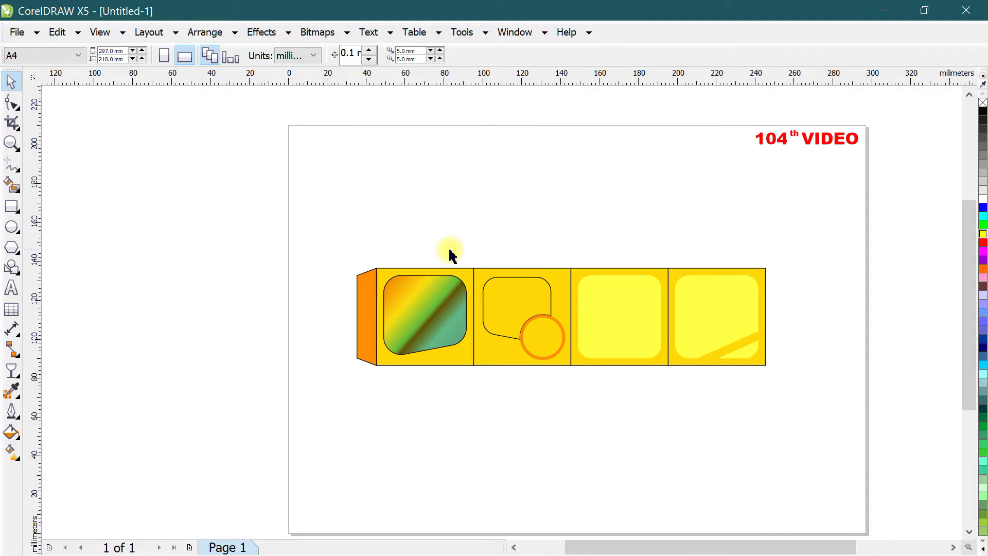
pyautogui.scroll(2, 436, 269)
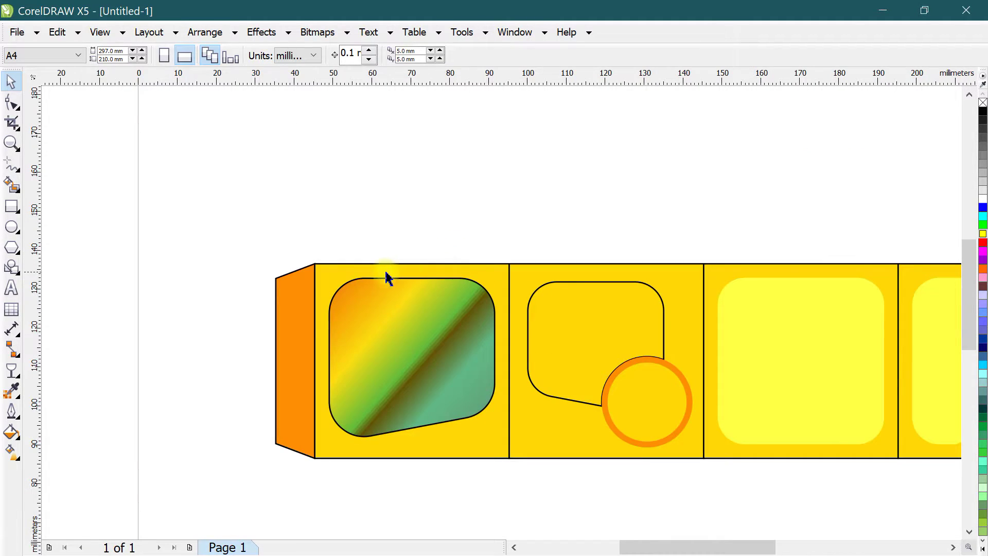
pyautogui.click(485, 275)
pyautogui.moveTo(410, 460); pyautogui.dragTo(428, 218)
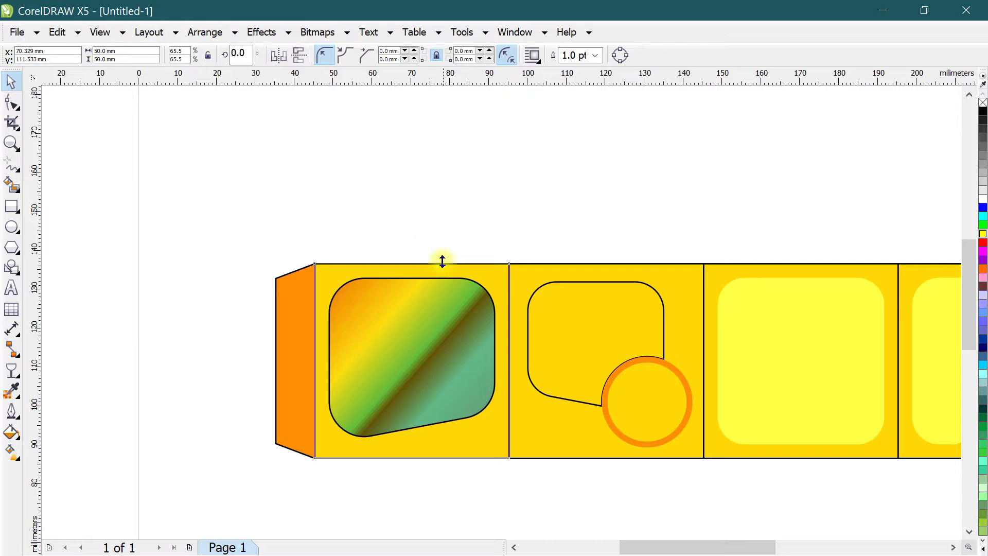
pyautogui.moveTo(427, 218); pyautogui.dragTo(437, 182)
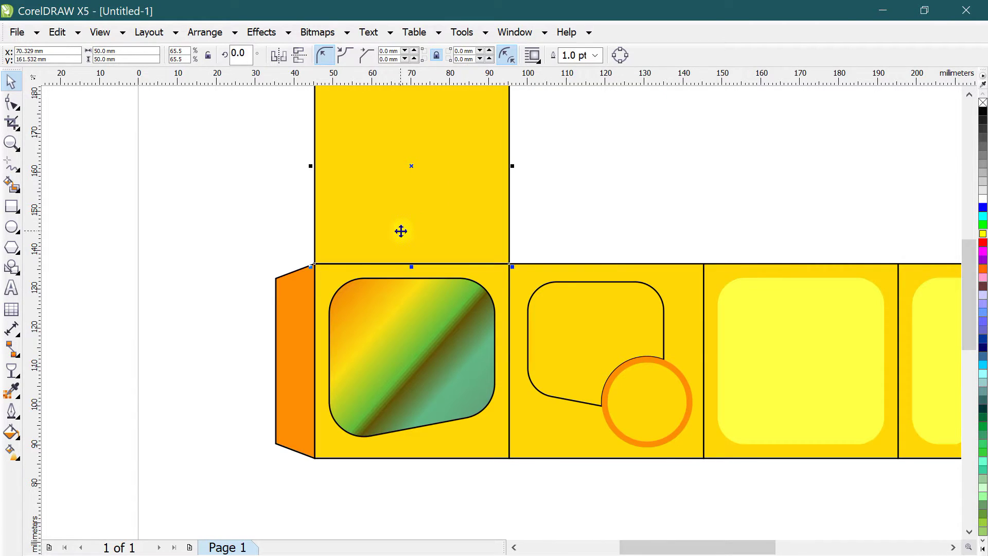
# Mirror a 50 × 50 mm copy of the third panel downward as the bottom flap
pyautogui.scroll(-1, 401, 231)
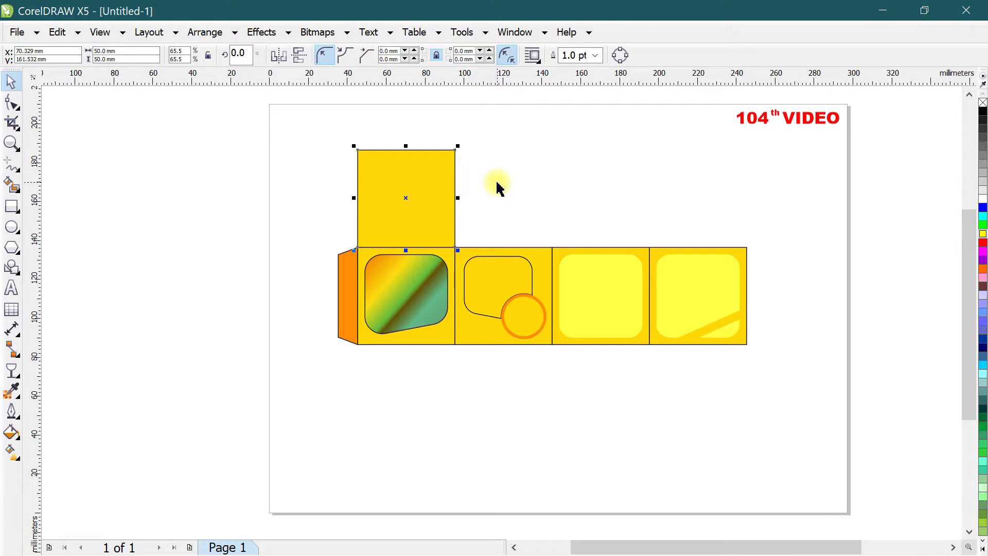
pyautogui.scroll(1, 496, 188)
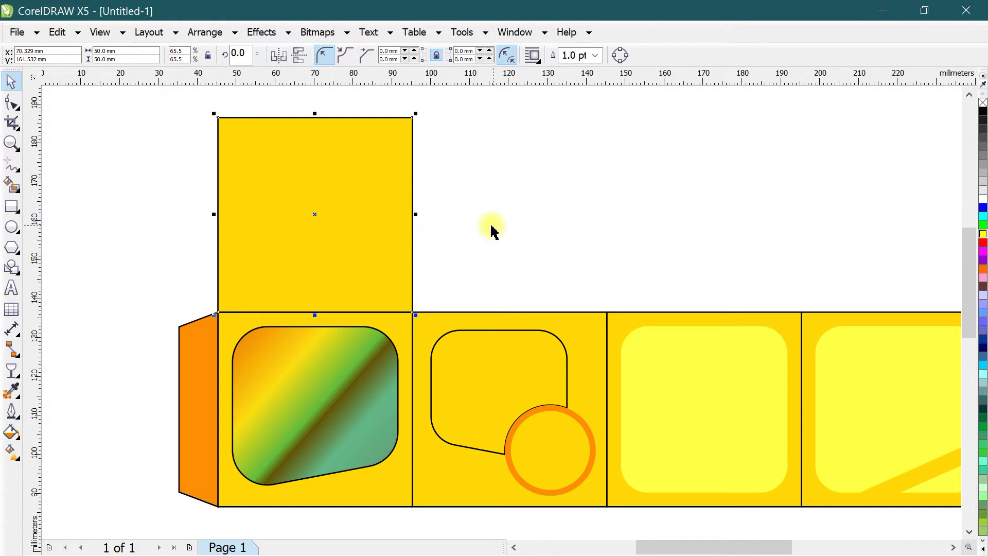
pyautogui.scroll(-1, 404, 206)
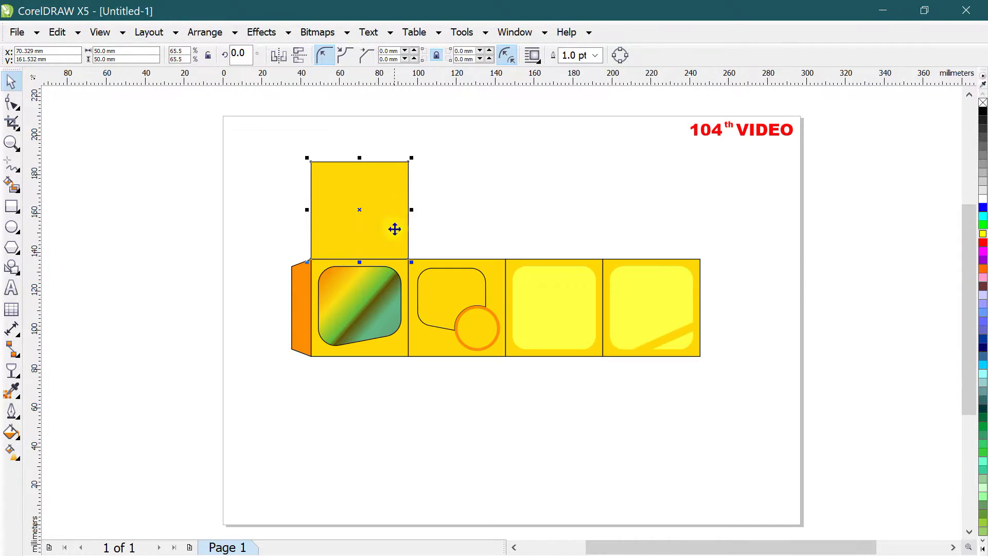
pyautogui.click(579, 244)
pyautogui.click(586, 267)
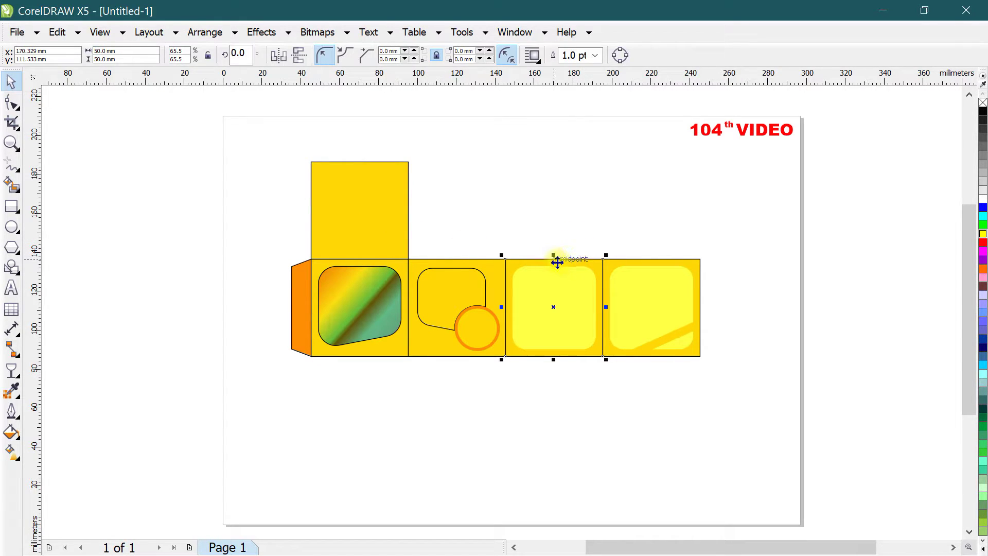
pyautogui.moveTo(555, 255); pyautogui.dragTo(564, 399)
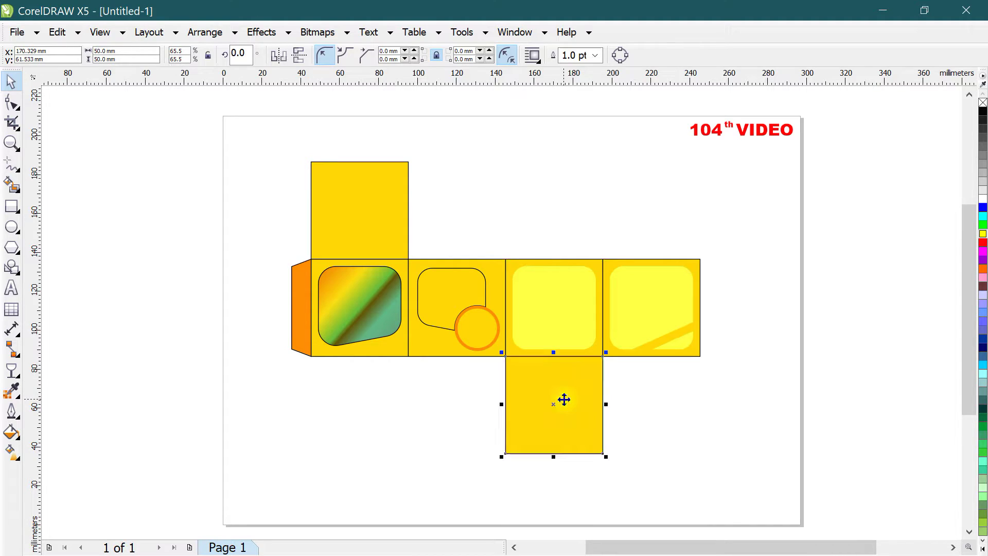
pyautogui.click(674, 415)
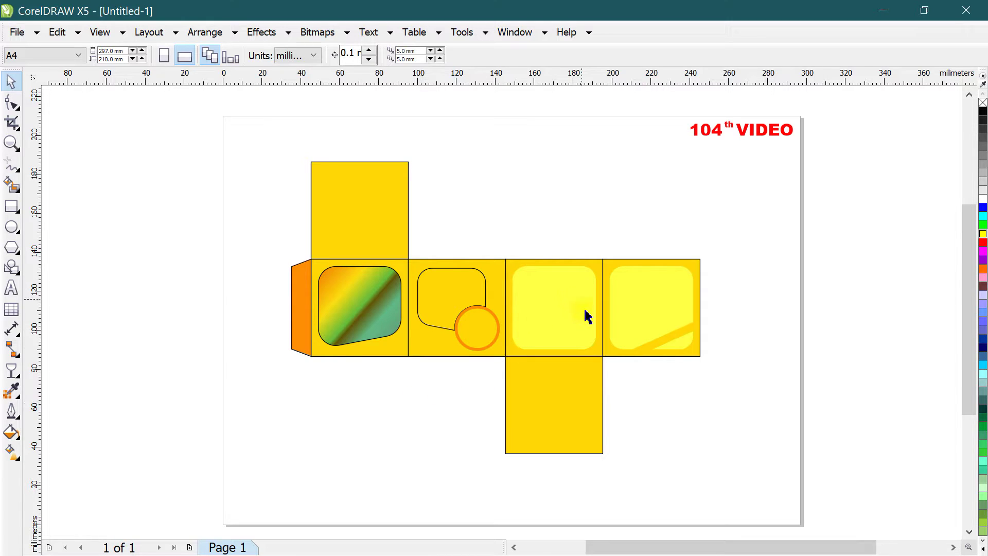
pyautogui.scroll(2, 587, 316)
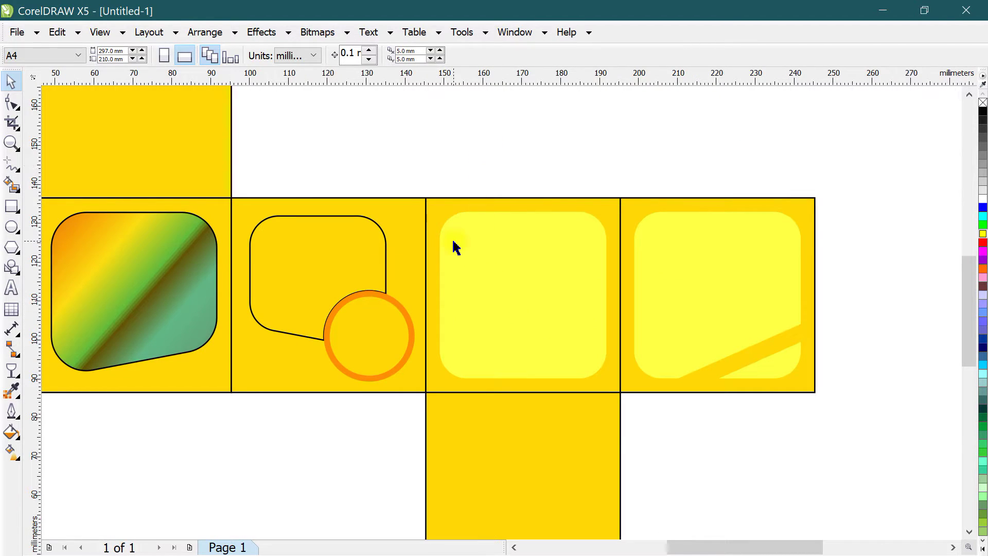
pyautogui.scroll(-2, 452, 247)
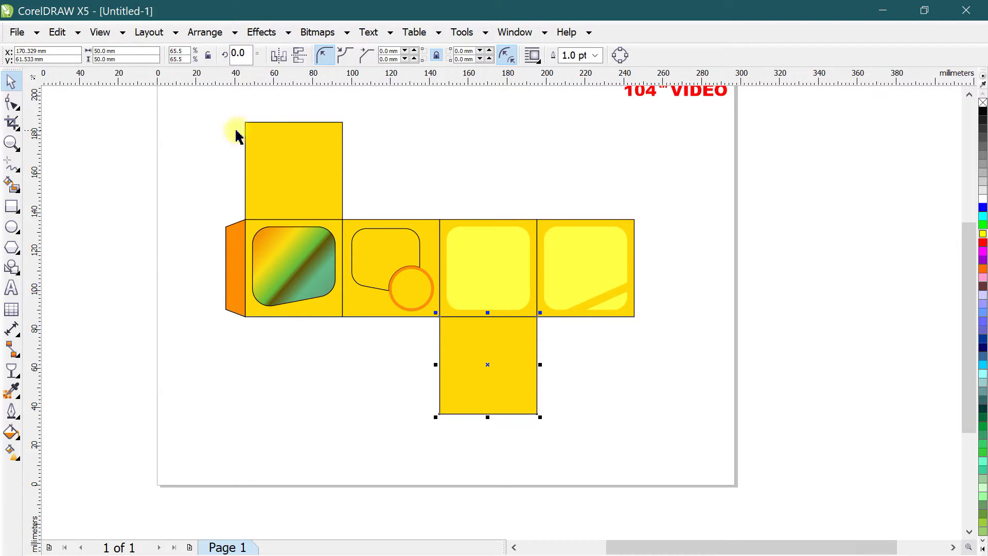
pyautogui.scroll(2, 971, 99)
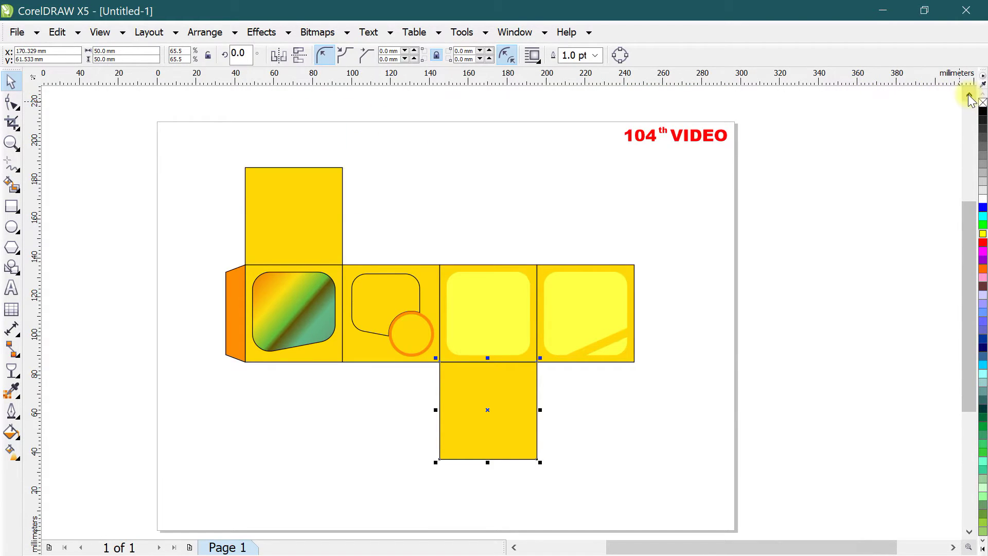
# Copy the top flap square to its right and round its corners to about 9.056 mm
pyautogui.click(349, 228)
pyautogui.scroll(2, 262, 208)
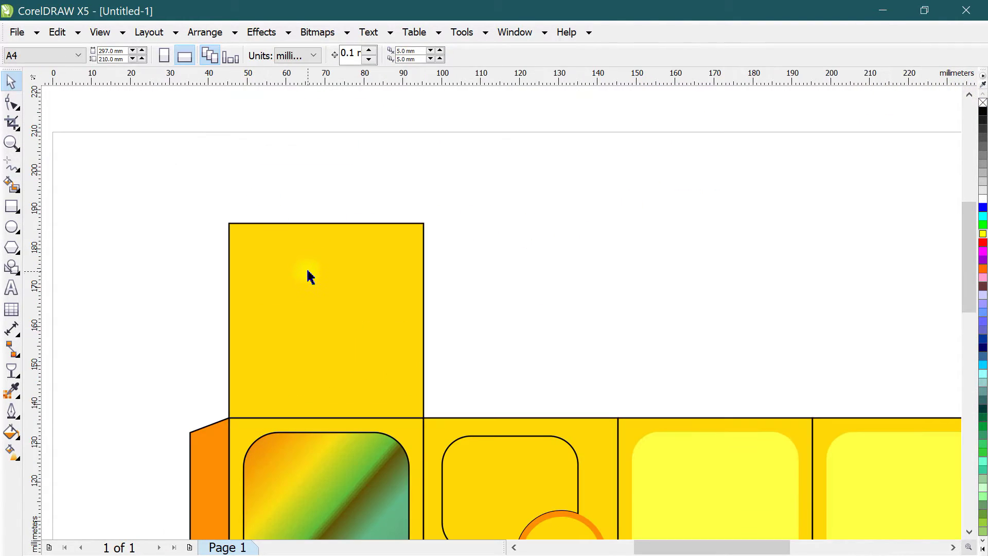
pyautogui.moveTo(306, 276); pyautogui.dragTo(562, 228)
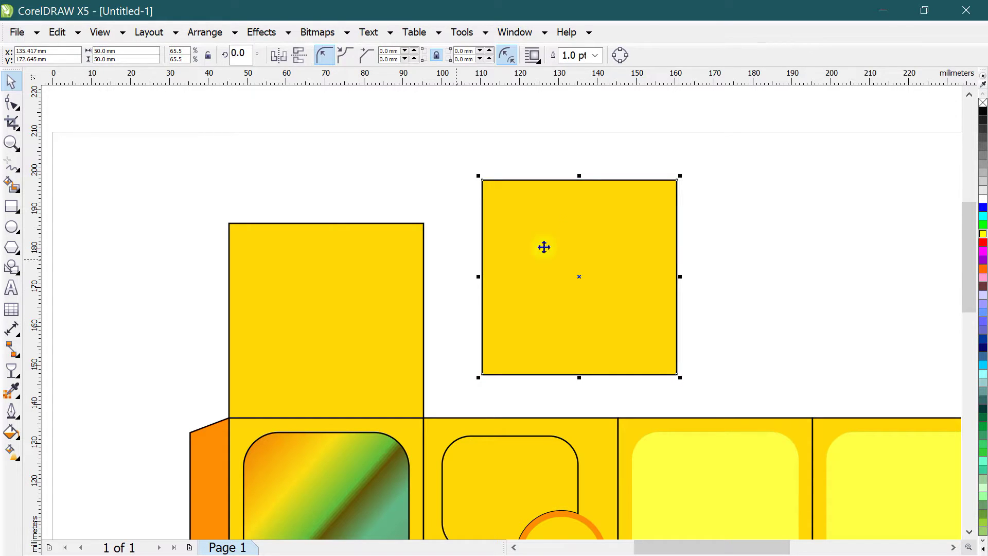
pyautogui.click(11, 103)
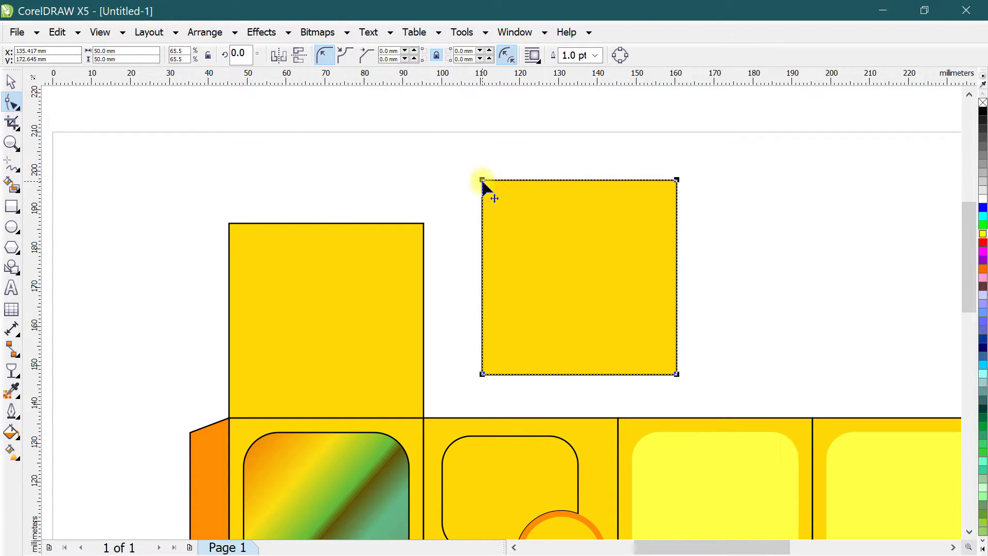
pyautogui.moveTo(483, 180); pyautogui.dragTo(521, 186)
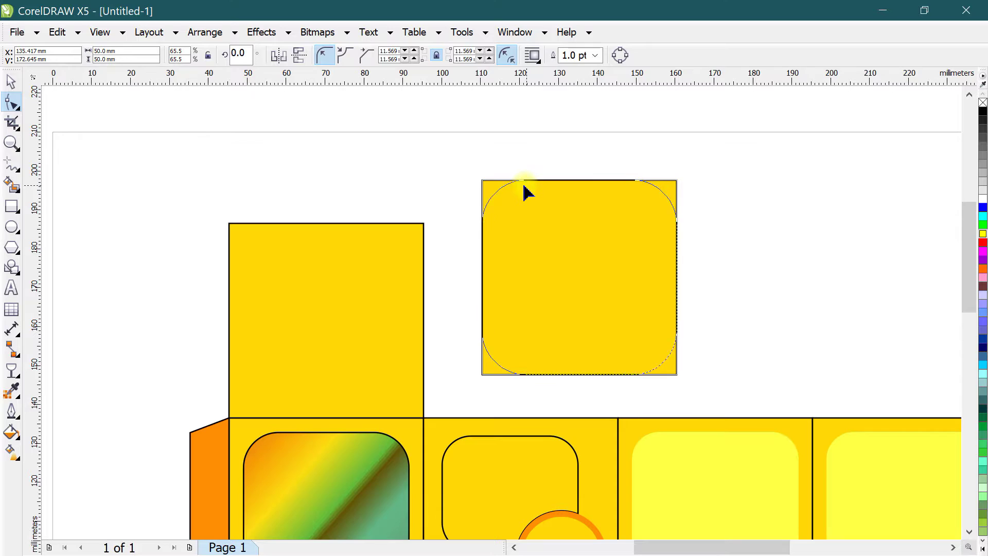
pyautogui.moveTo(521, 187); pyautogui.dragTo(519, 189)
pyautogui.click(12, 81)
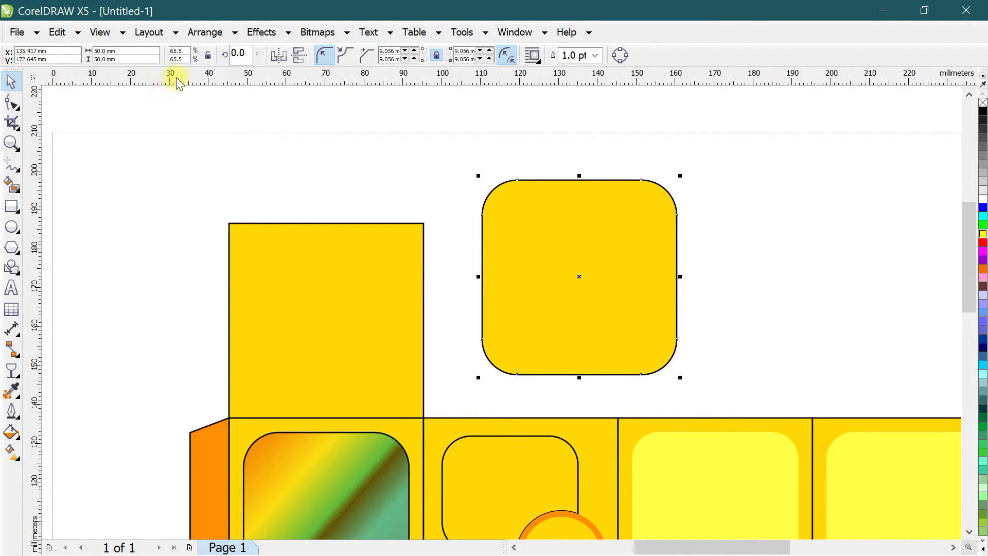
# Set the ruler zero at the rounded square's top edge and add a guideline at -15 mm
pyautogui.moveTo(175, 80); pyautogui.dragTo(172, 120)
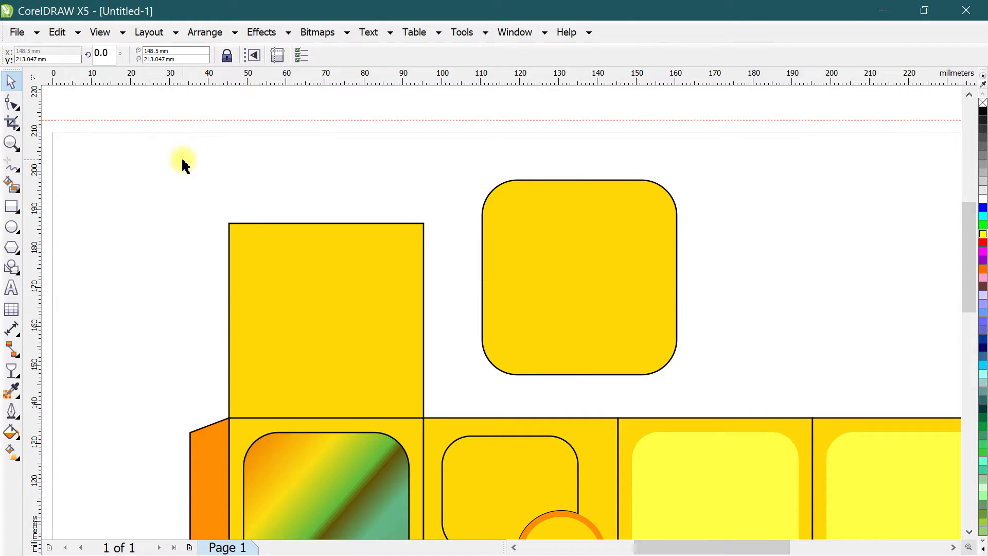
pyautogui.moveTo(32, 158); pyautogui.dragTo(122, 177)
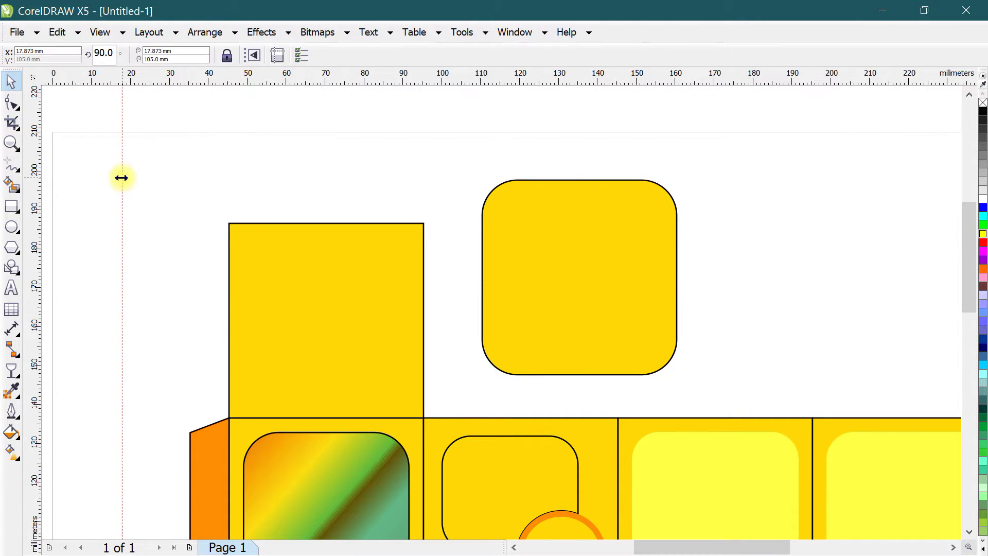
pyautogui.press('Delete')
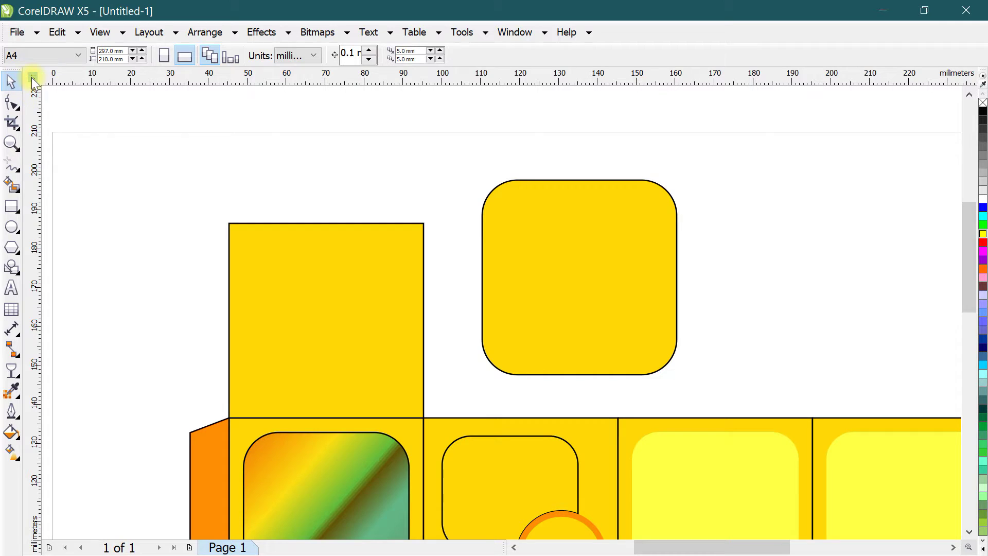
pyautogui.moveTo(32, 77); pyautogui.dragTo(75, 116)
pyautogui.moveTo(34, 77); pyautogui.dragTo(107, 153)
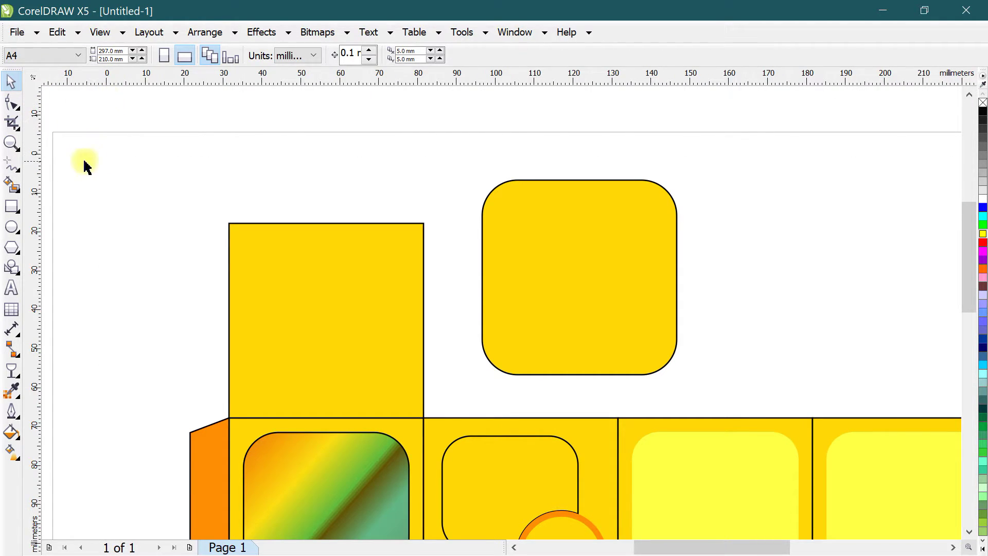
pyautogui.moveTo(33, 74); pyautogui.dragTo(562, 190)
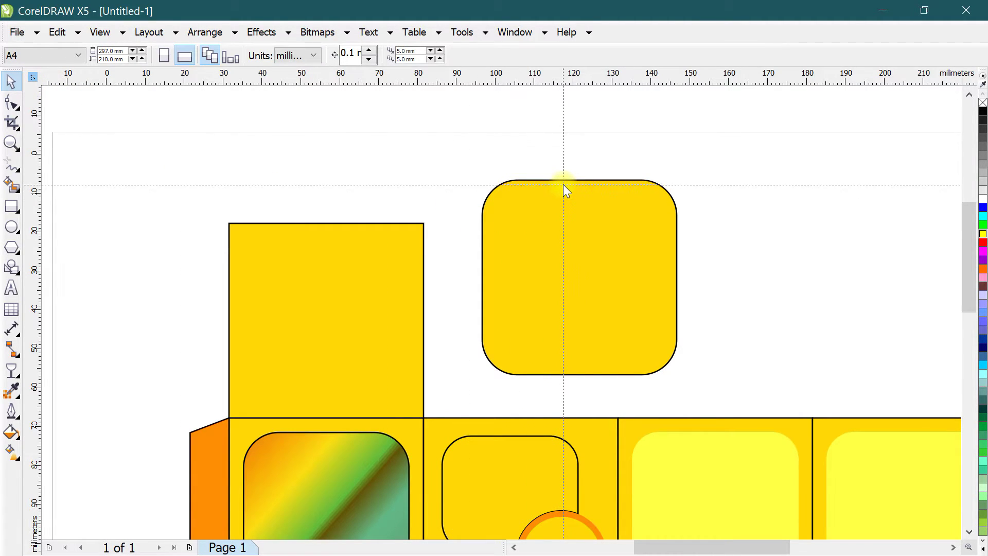
pyautogui.moveTo(563, 185); pyautogui.dragTo(564, 183)
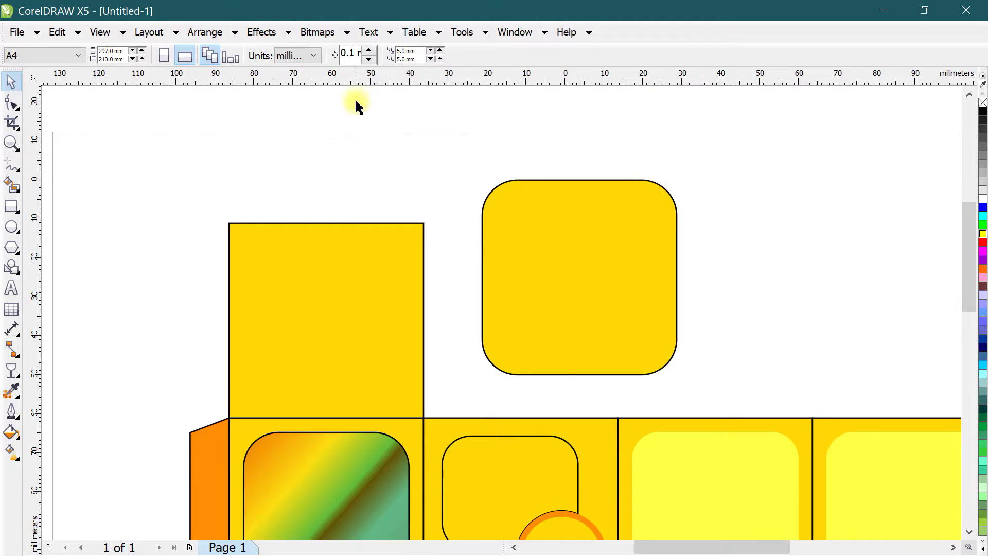
pyautogui.moveTo(397, 78); pyautogui.dragTo(415, 212)
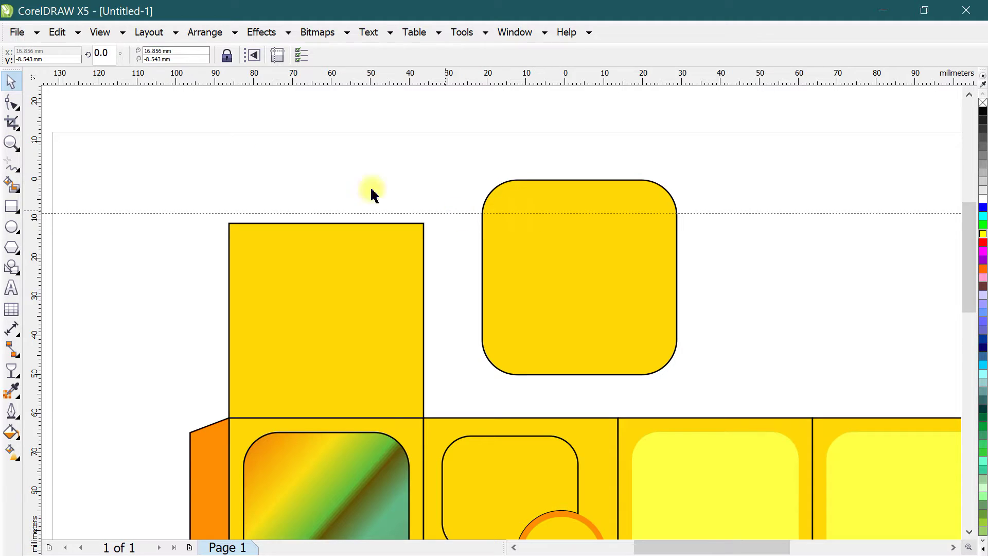
pyautogui.doubleClick(33, 60)
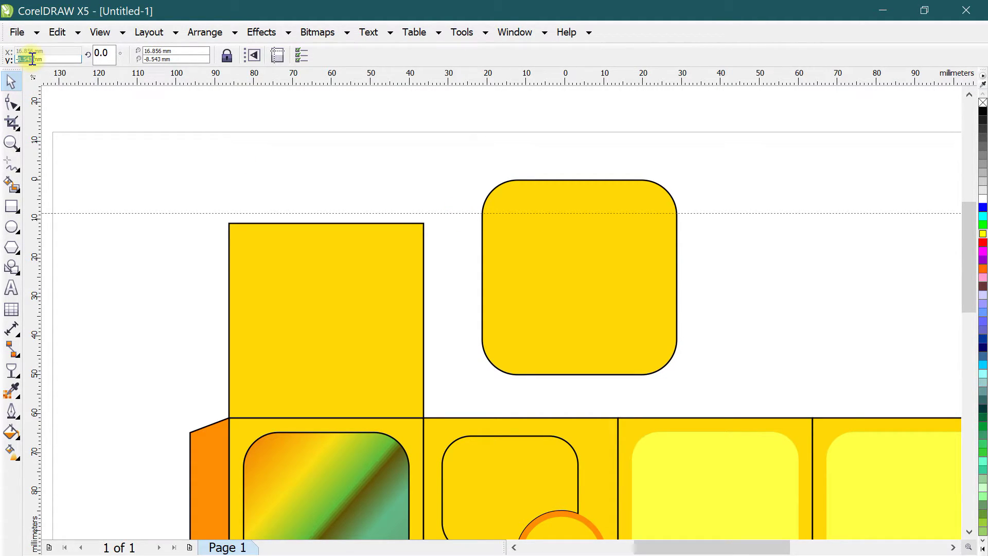
pyautogui.write('-15')
pyautogui.press('Return')
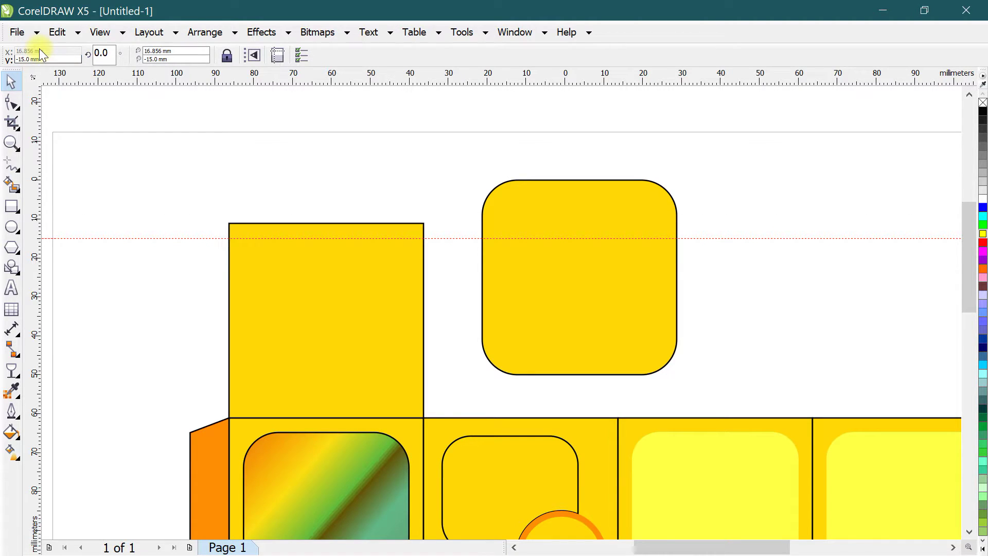
# Make the rounded square's corners rounder
pyautogui.click(493, 195)
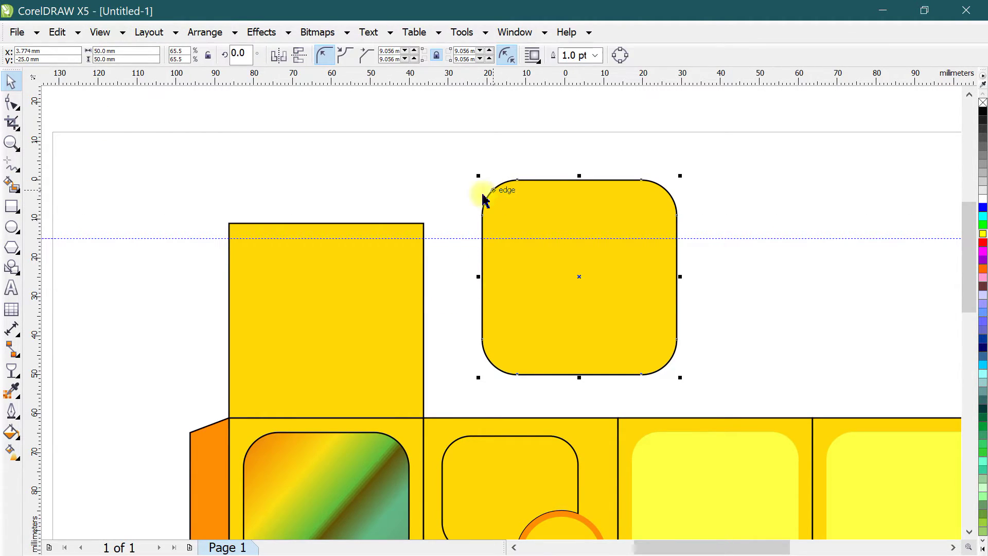
pyautogui.click(11, 103)
pyautogui.moveTo(519, 180); pyautogui.dragTo(526, 182)
pyautogui.click(11, 83)
pyautogui.click(210, 133)
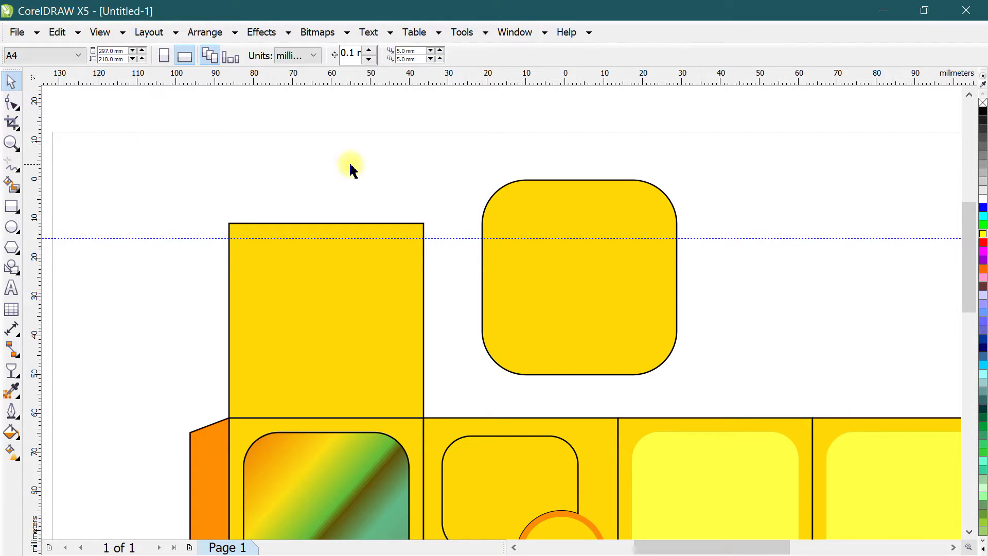
pyautogui.click(11, 164)
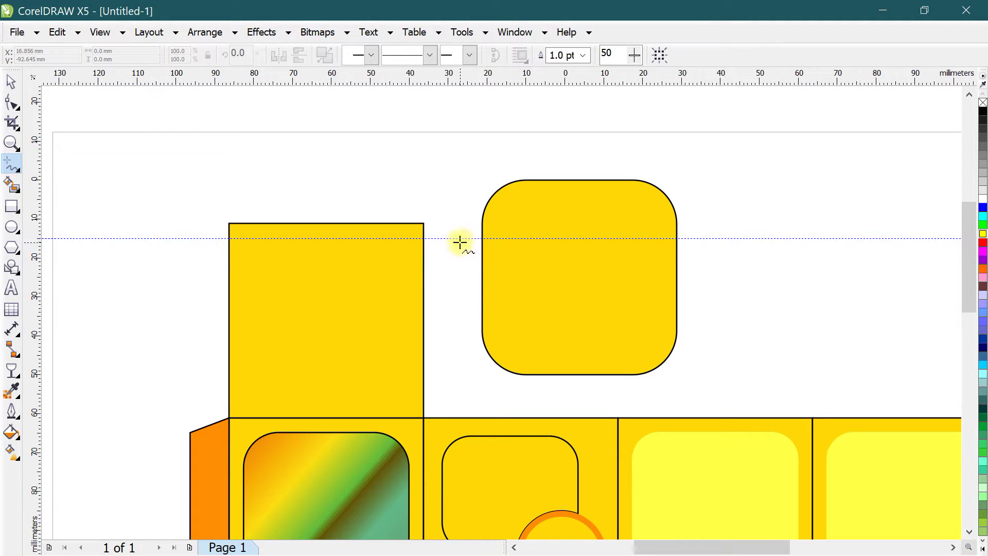
# Turn on Snap to Guidelines and draw a line along the guideline across the square
pyautogui.click(100, 32)
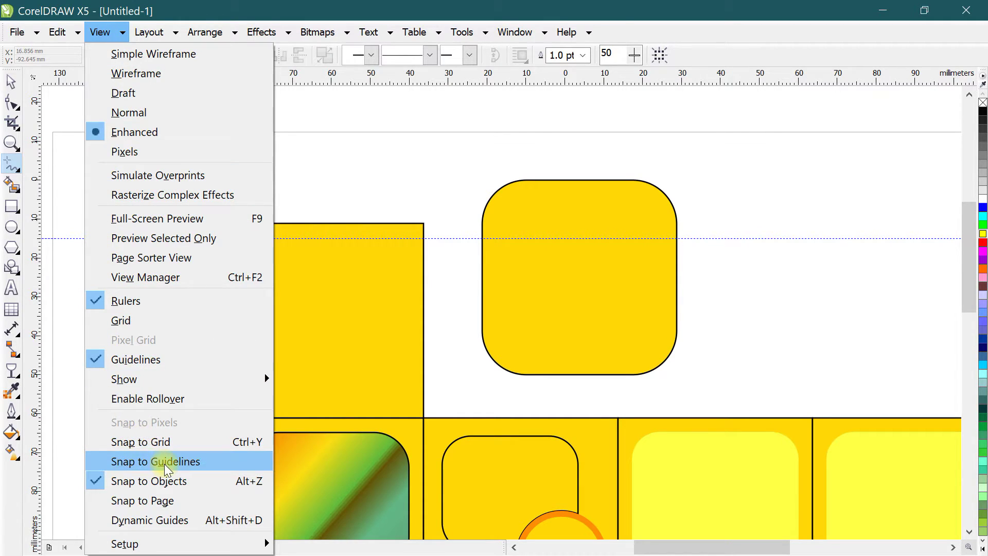
pyautogui.click(163, 461)
pyautogui.click(457, 238)
pyautogui.click(726, 237)
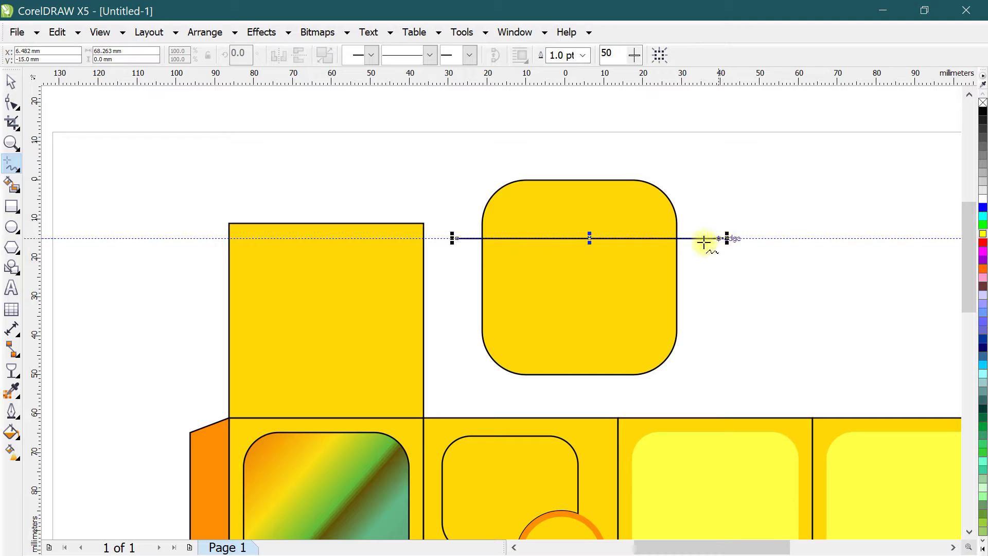
# Split the rounded square along the line and delete its lower part, keeping the rounded cap
pyautogui.click(11, 81)
pyautogui.click(573, 312)
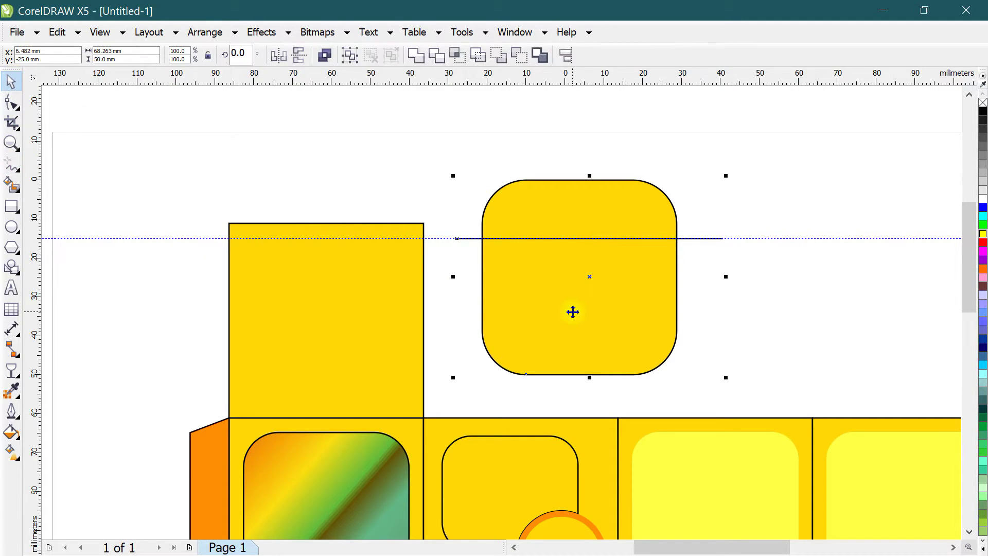
pyautogui.click(519, 55)
pyautogui.click(725, 175)
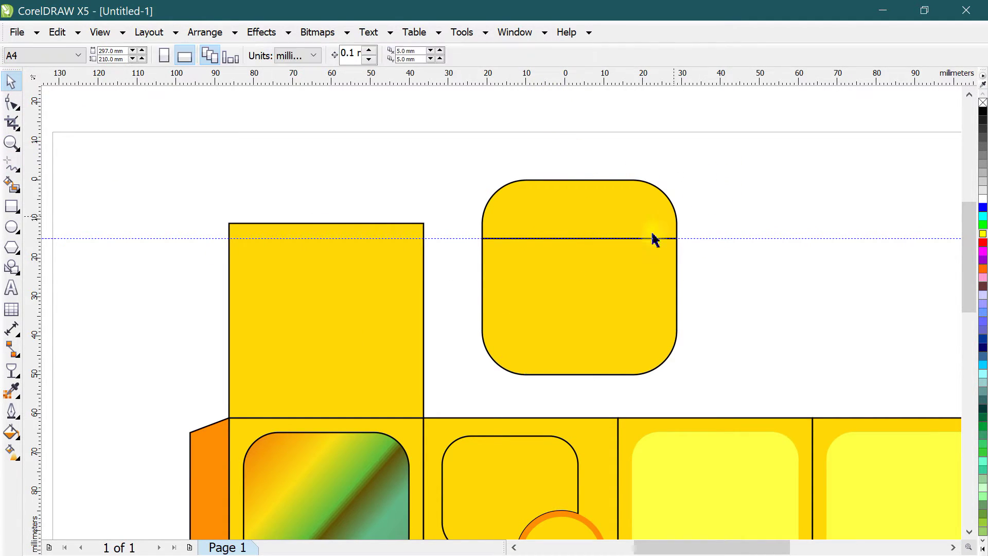
pyautogui.moveTo(493, 248); pyautogui.dragTo(502, 236)
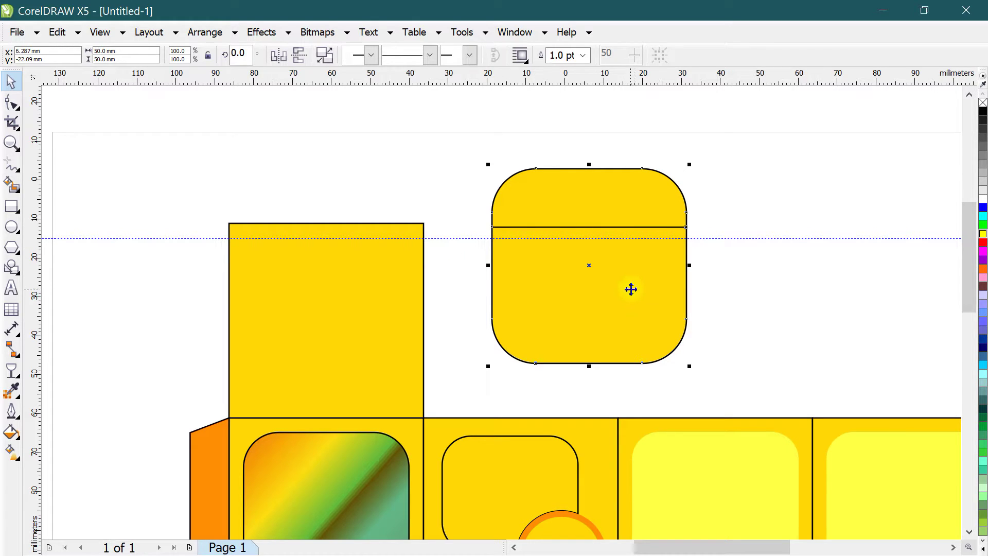
pyautogui.click(710, 315)
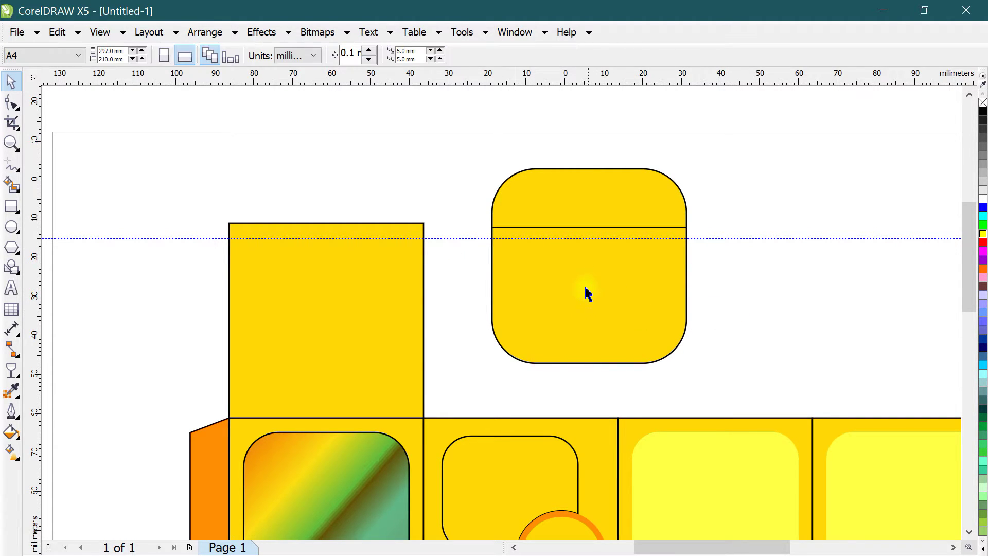
pyautogui.moveTo(635, 306); pyautogui.dragTo(738, 316)
pyautogui.press('Delete')
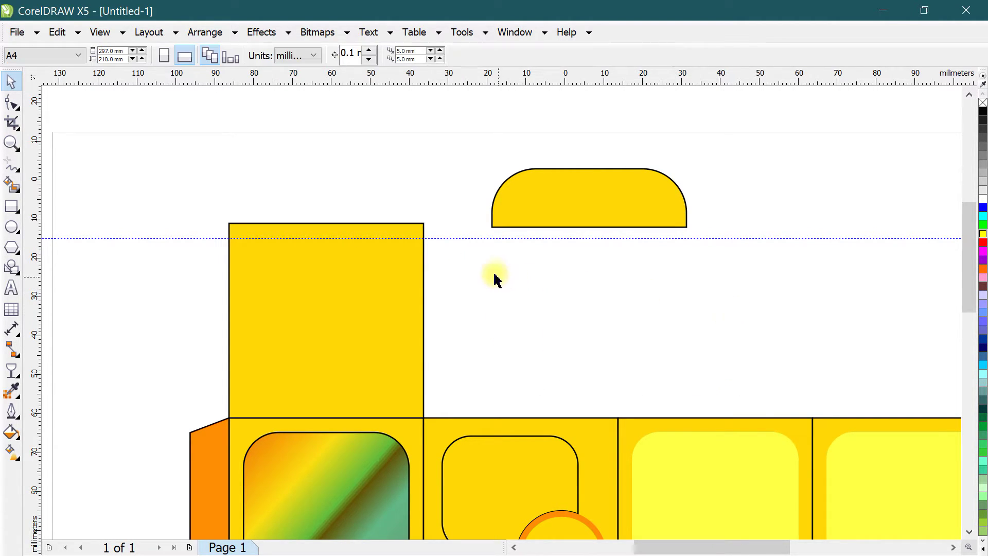
pyautogui.click(563, 203)
# Align the rounded cap's top with the tall top flap and center it horizontally
pyautogui.keyDown('shift'); pyautogui.click(392, 283); pyautogui.keyUp('shift')
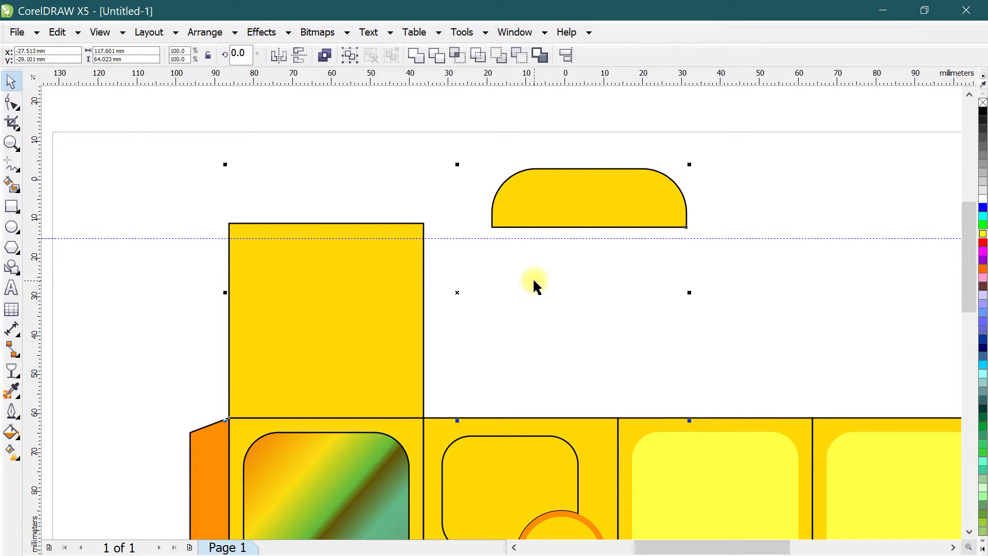
pyautogui.press('t')
pyautogui.press('c')
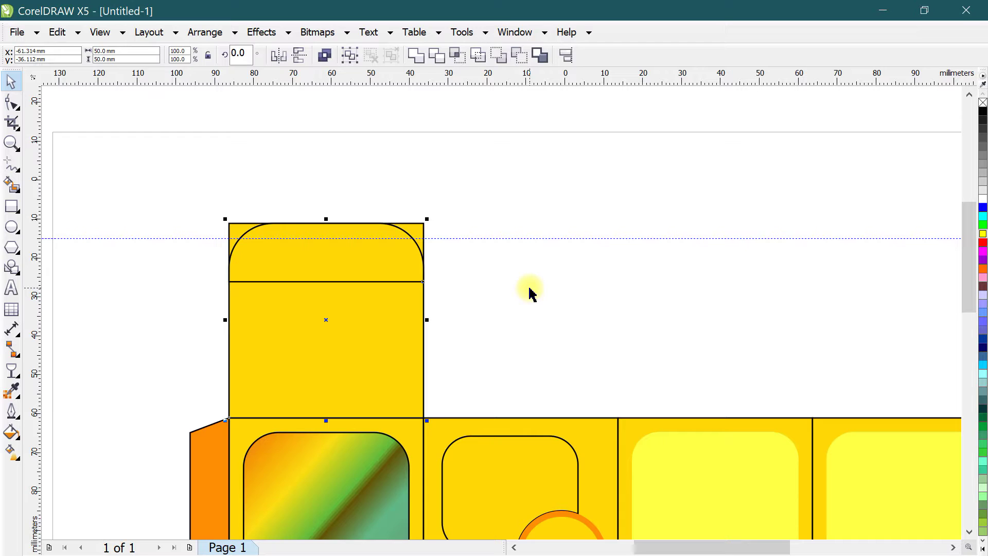
# Mirror the cap vertically so it sits above the top panel with its rounded corners facing up
pyautogui.click(530, 293)
pyautogui.click(376, 272)
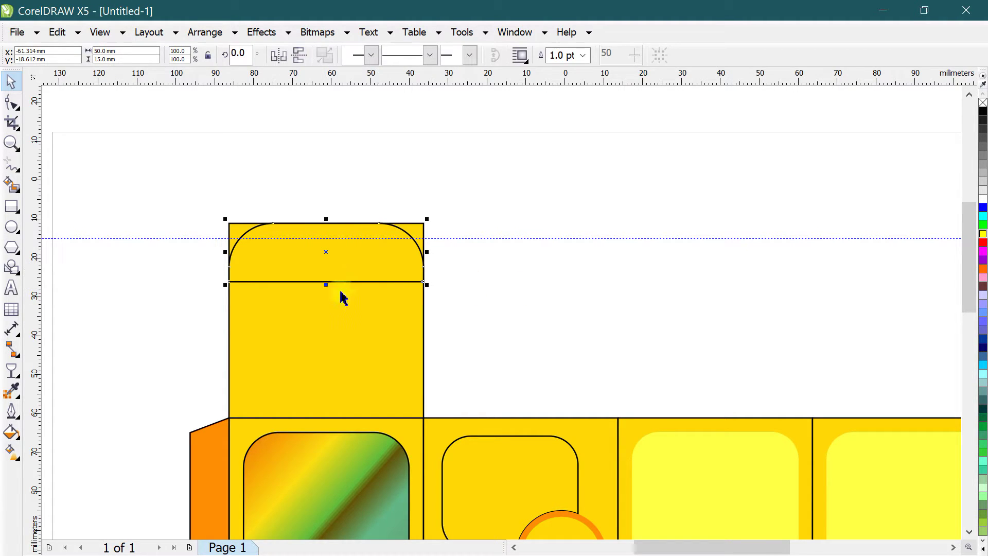
pyautogui.moveTo(325, 284); pyautogui.dragTo(334, 201)
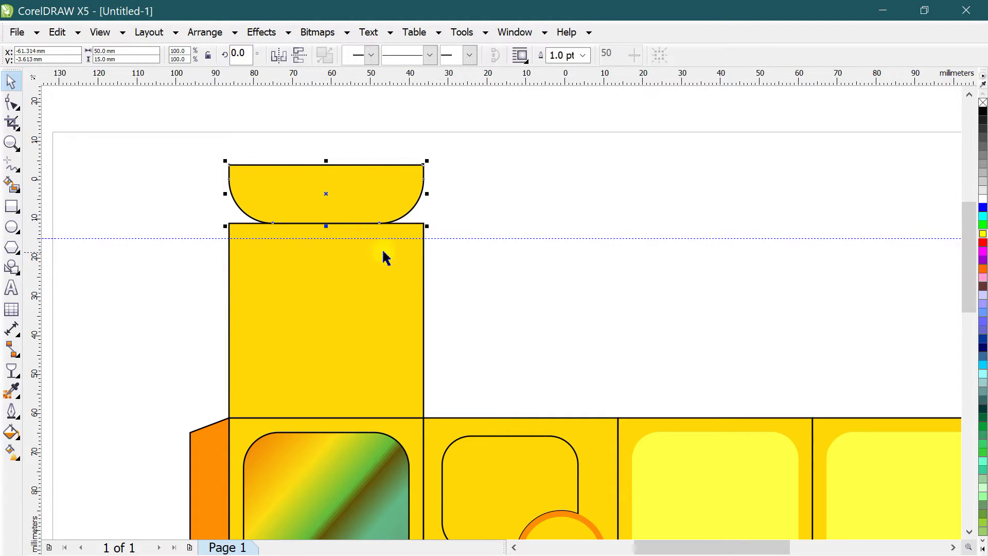
pyautogui.click(301, 56)
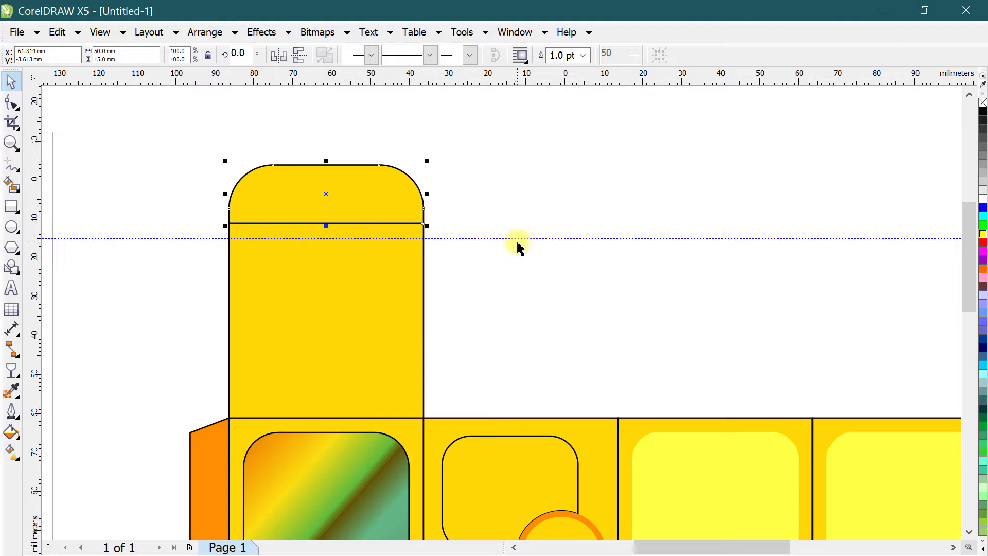
pyautogui.click(477, 290)
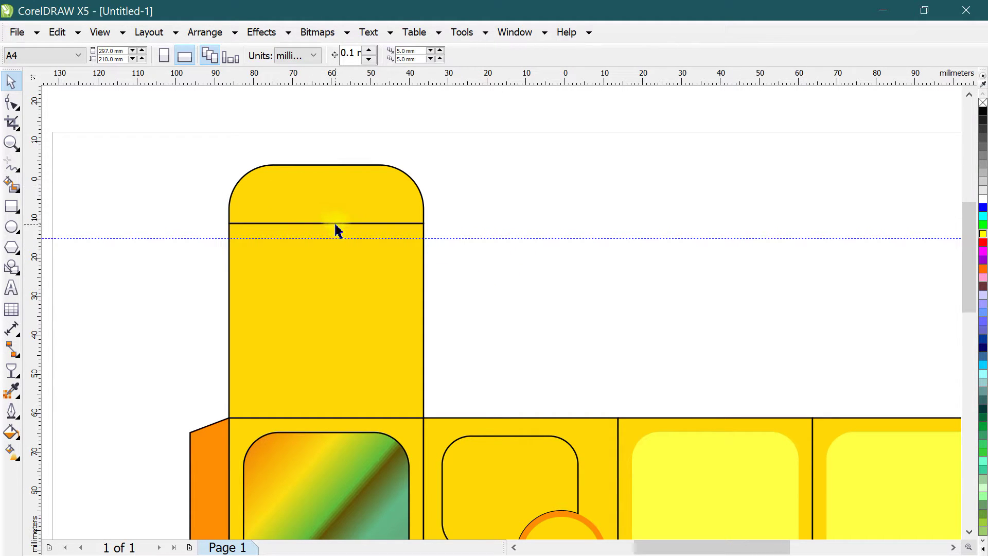
# Copy the rounded cap onto the bottom panel, aligned to its bottom edge and centred
pyautogui.scroll(-1, 333, 212)
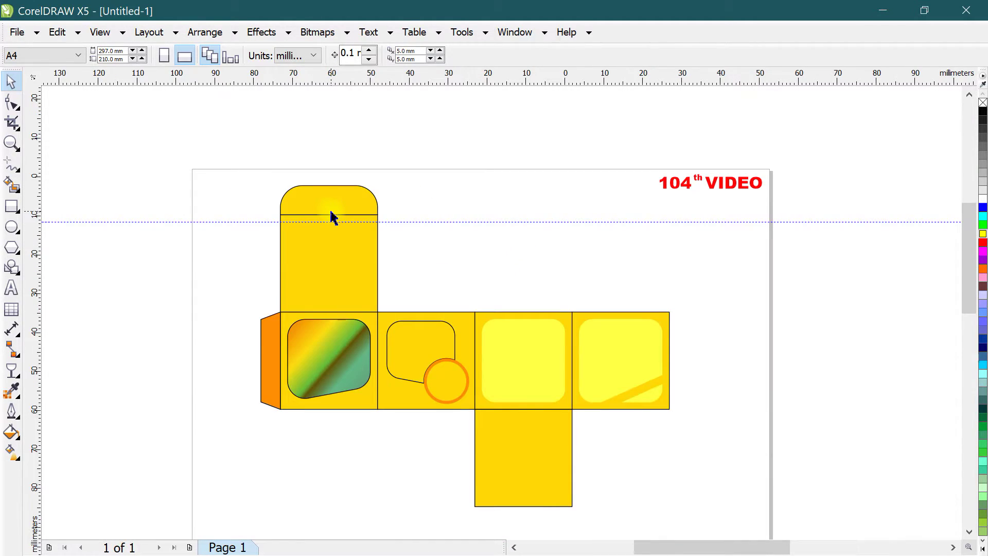
pyautogui.scroll(1, 334, 215)
pyautogui.scroll(-1, 313, 202)
pyautogui.scroll(1, 317, 205)
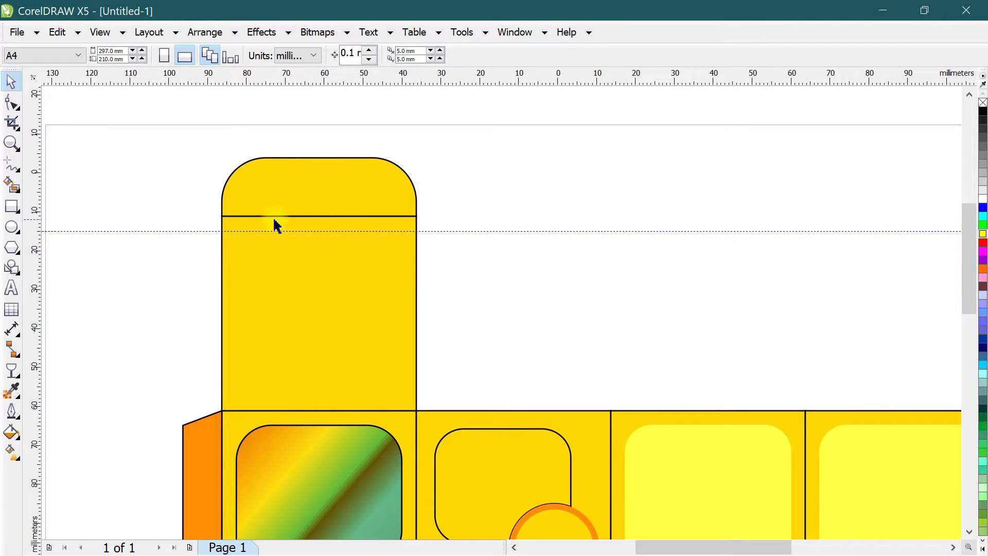
pyautogui.scroll(-1, 332, 223)
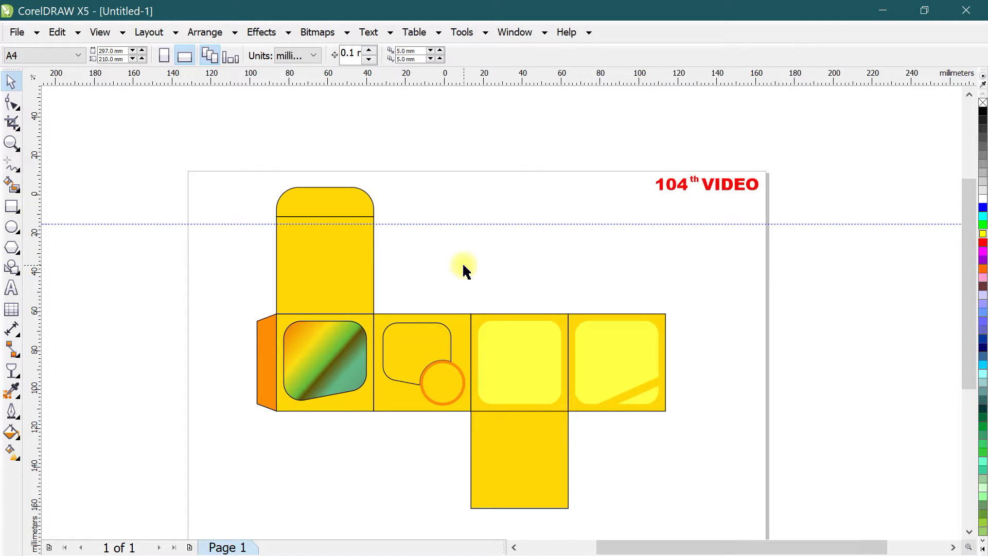
pyautogui.moveTo(340, 201); pyautogui.dragTo(532, 457)
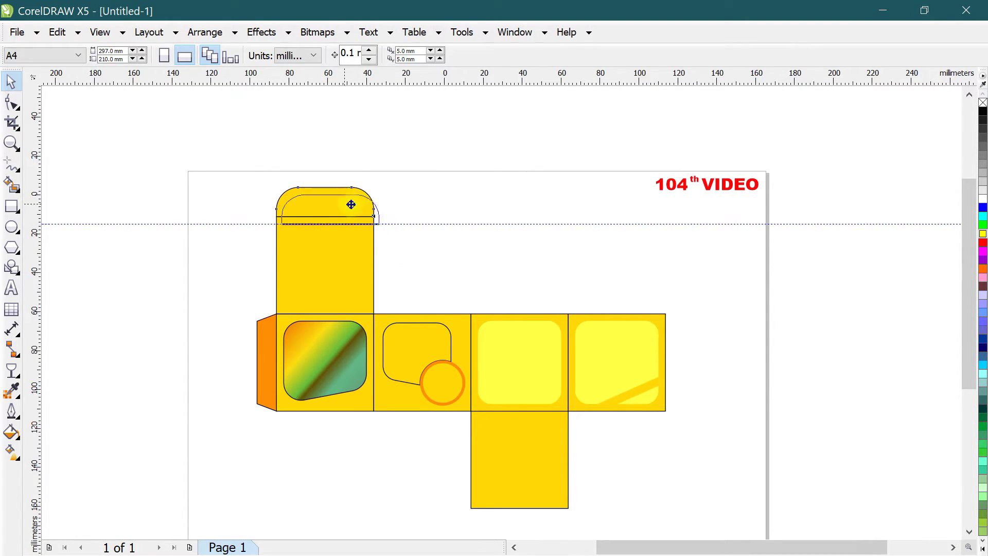
pyautogui.keyDown('shift'); pyautogui.click(545, 445); pyautogui.keyUp('shift')
pyautogui.press('b')
pyautogui.press('c')
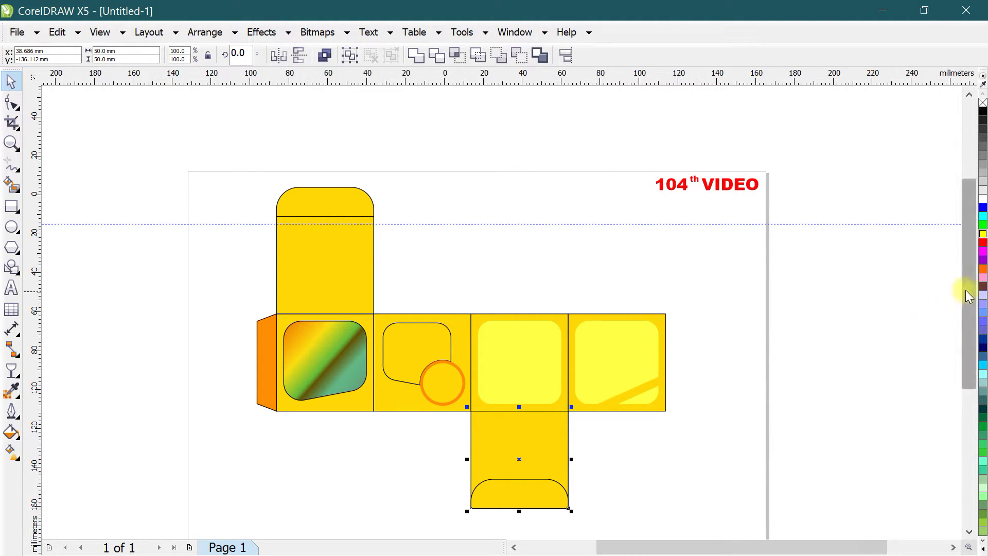
# Mirror the cap copy downward so it hangs below the bottom panel, rounded side down
pyautogui.moveTo(967, 289); pyautogui.dragTo(967, 309)
pyautogui.click(625, 471)
pyautogui.click(522, 440)
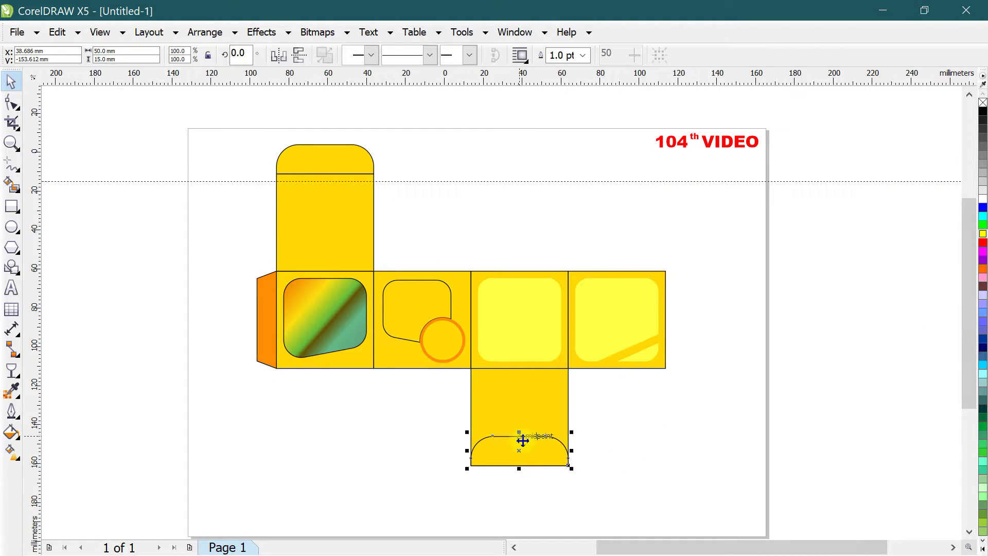
pyautogui.moveTo(520, 433); pyautogui.dragTo(520, 481)
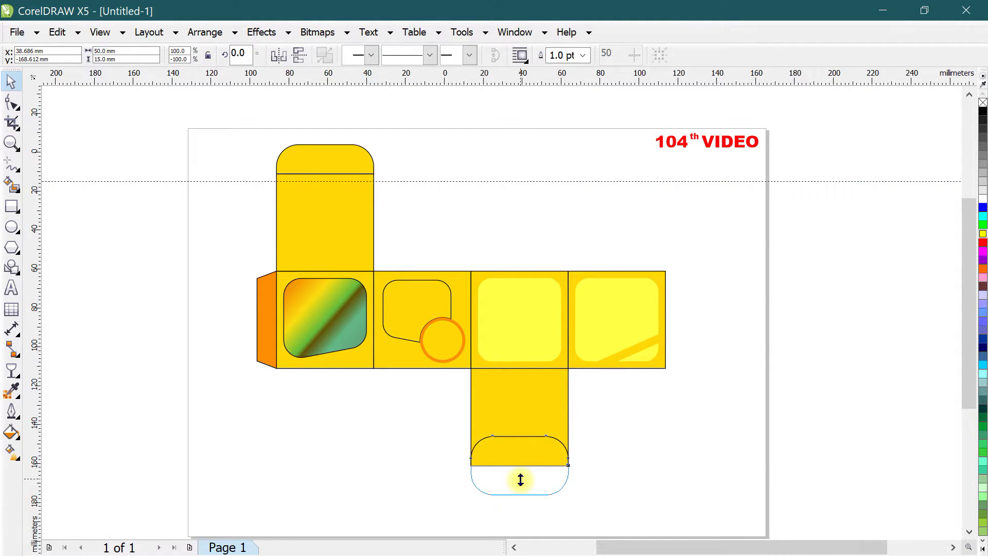
pyautogui.click(640, 442)
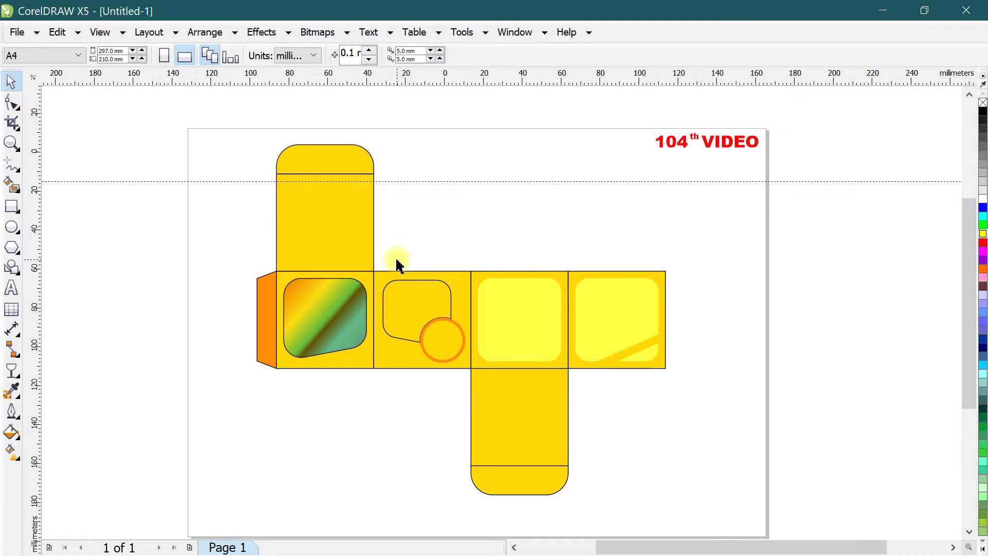
pyautogui.scroll(2, 404, 268)
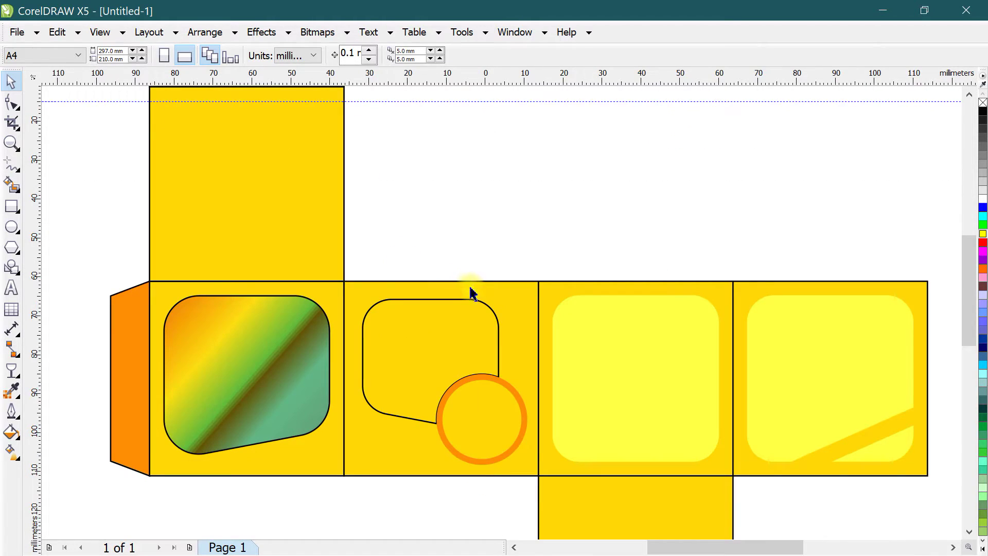
# Mirror a copy of the circle-decorated second panel upward to start a flap above it
pyautogui.click(496, 286)
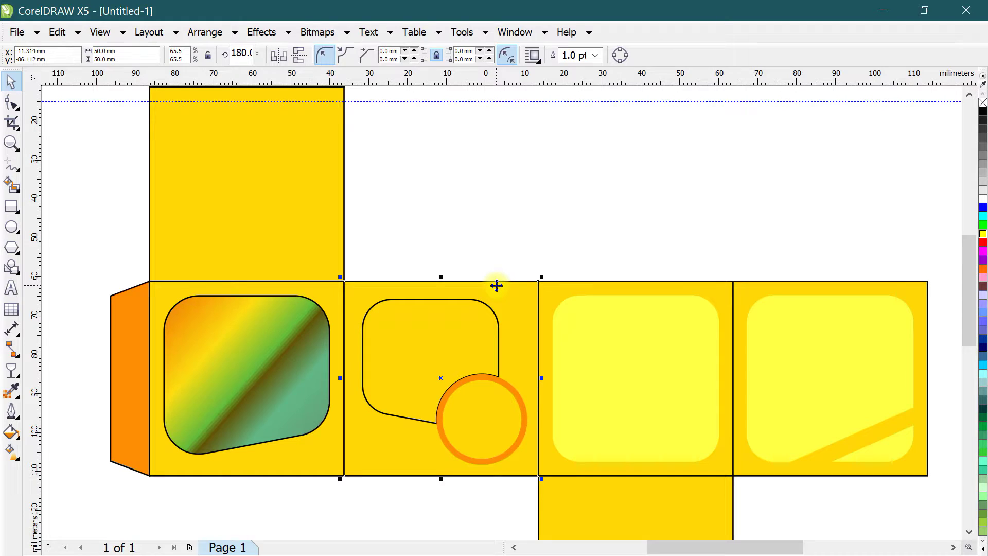
pyautogui.moveTo(441, 478); pyautogui.dragTo(465, 175)
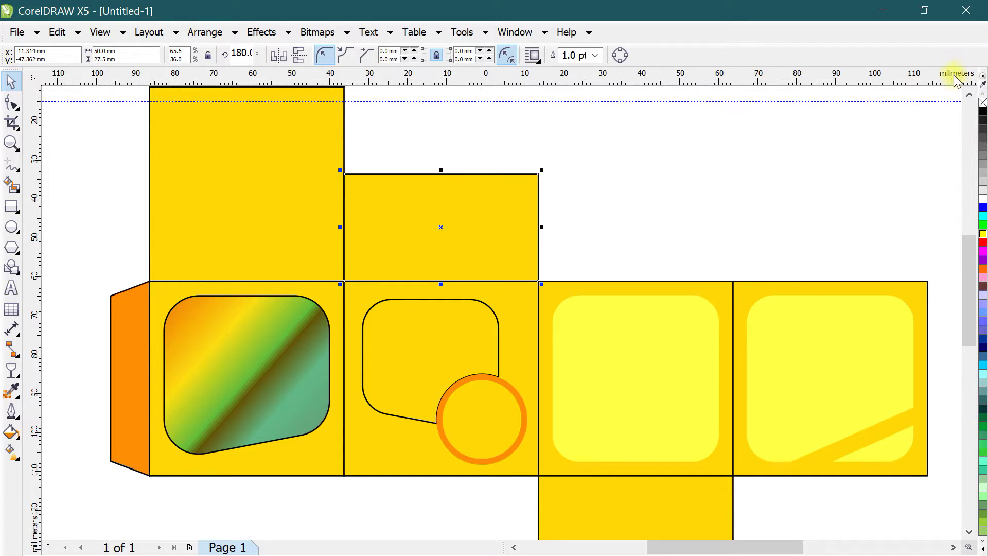
pyautogui.click(969, 94)
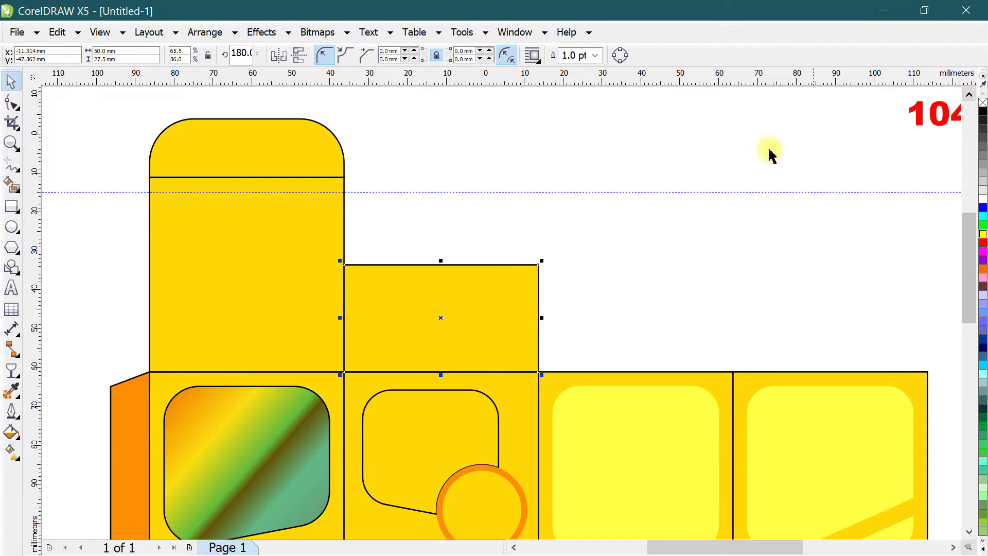
# Resize the flap copy's top edge to make it about 31 mm tall
pyautogui.moveTo(440, 261)
pyautogui.mouseDown()
pyautogui.moveTo(441, 235)
pyautogui.moveTo(438, 265)
pyautogui.mouseUp()
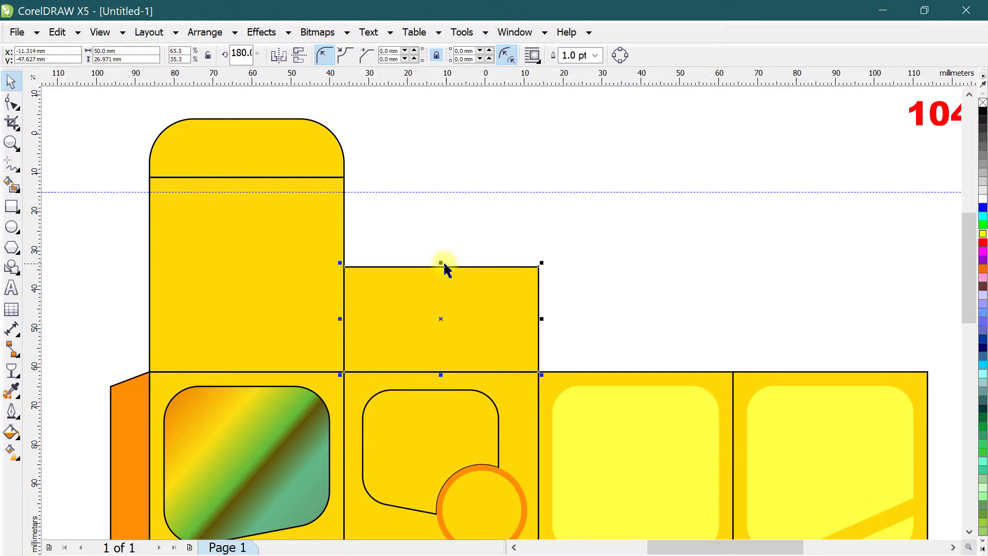
pyautogui.moveTo(442, 266); pyautogui.dragTo(445, 244)
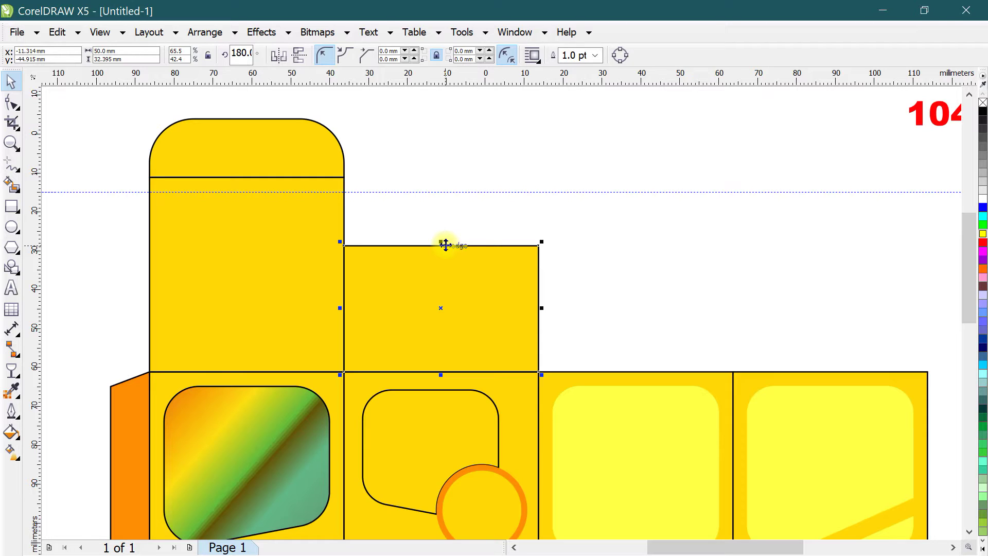
pyautogui.moveTo(440, 241); pyautogui.dragTo(447, 251)
pyautogui.click(504, 212)
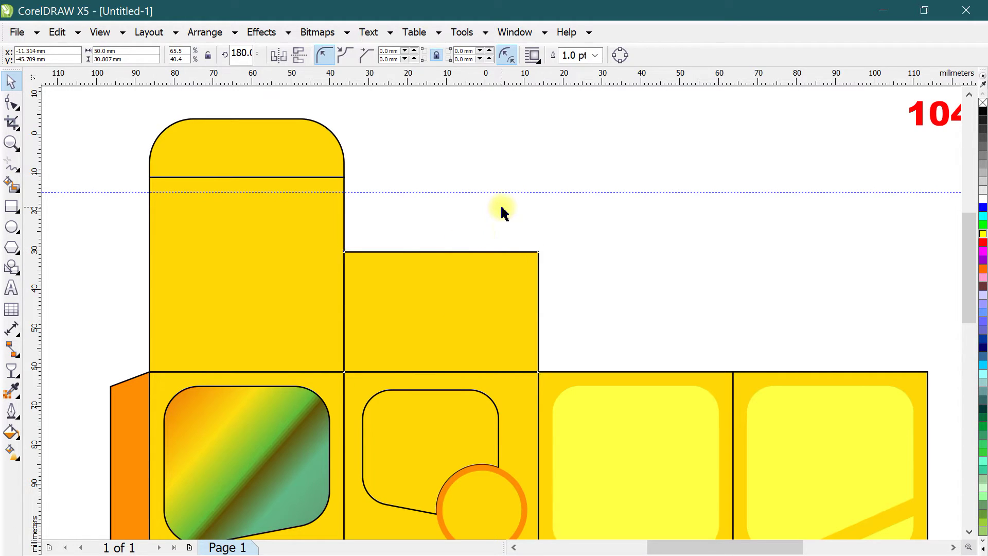
pyautogui.click(435, 278)
# Raise the flap to about 34 mm, convert it to curves, and slide its top-left corner inward
pyautogui.moveTo(441, 248); pyautogui.dragTo(440, 235)
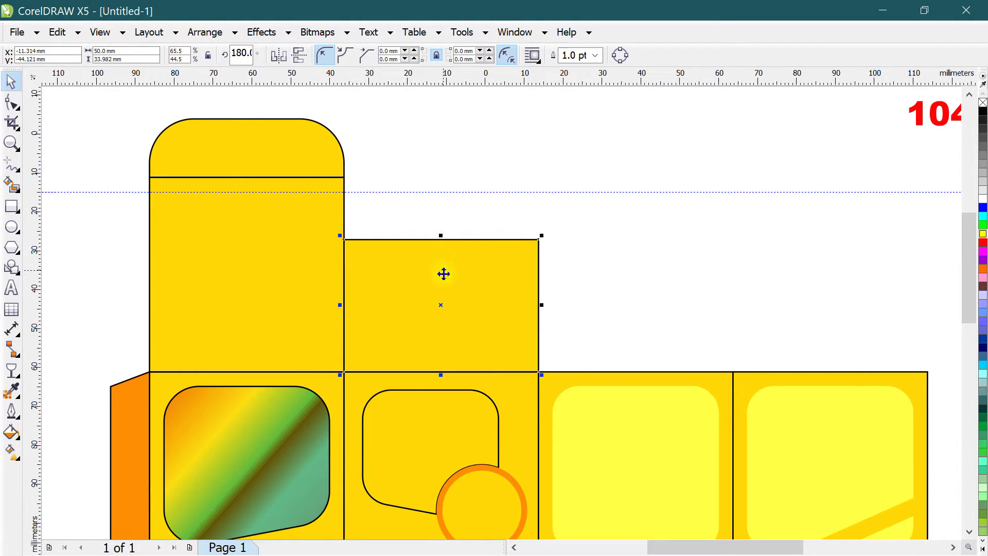
pyautogui.hotkey('ctrl', 'q')
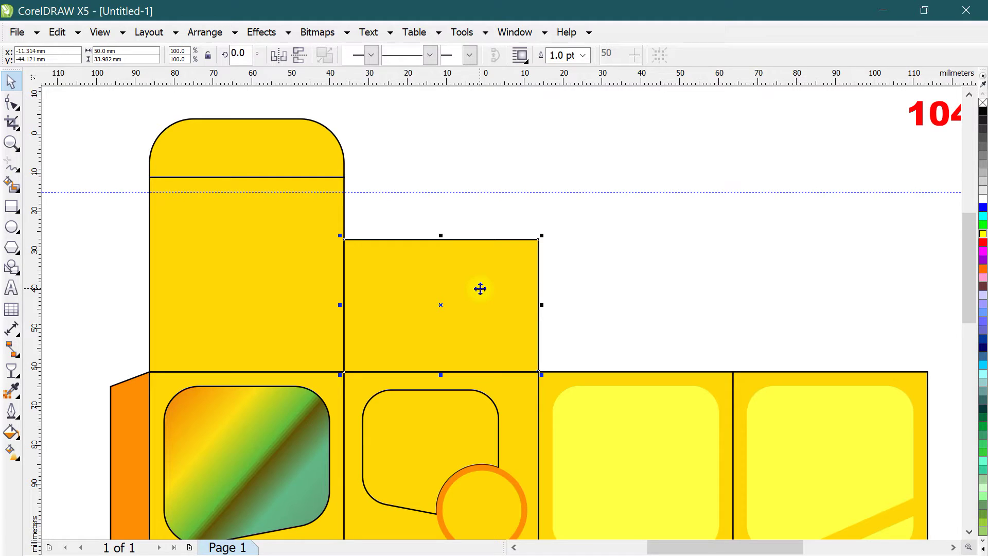
pyautogui.click(11, 103)
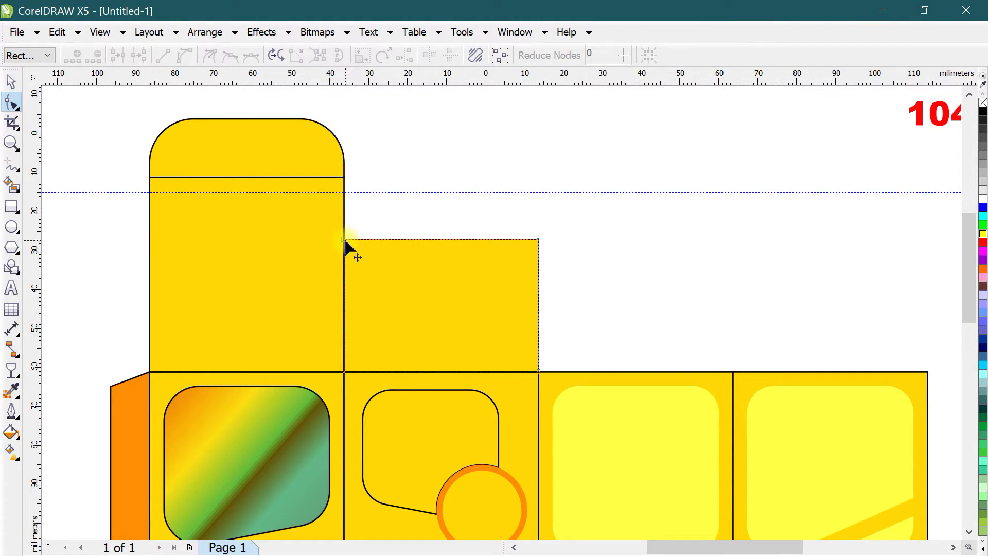
pyautogui.moveTo(344, 240); pyautogui.dragTo(369, 241)
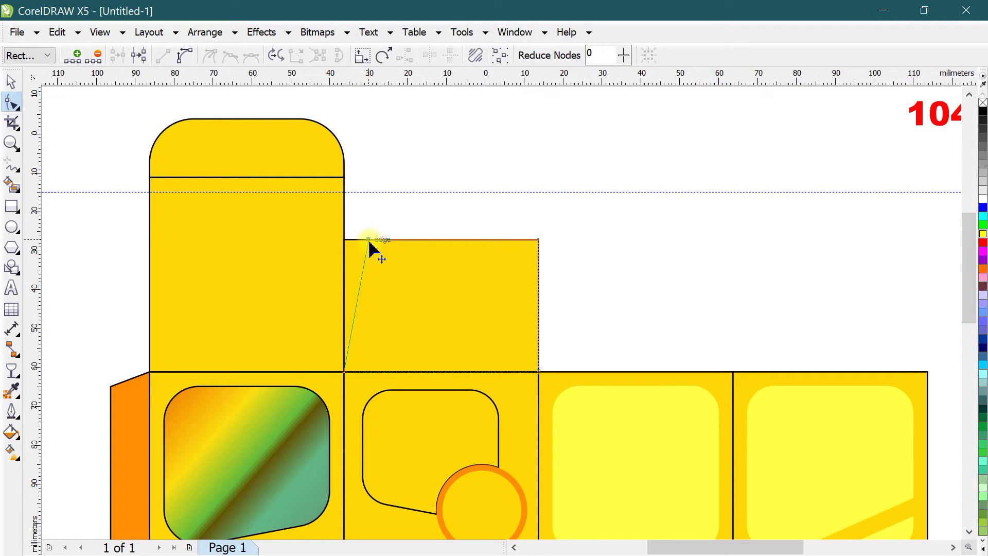
pyautogui.moveTo(372, 242); pyautogui.dragTo(372, 240)
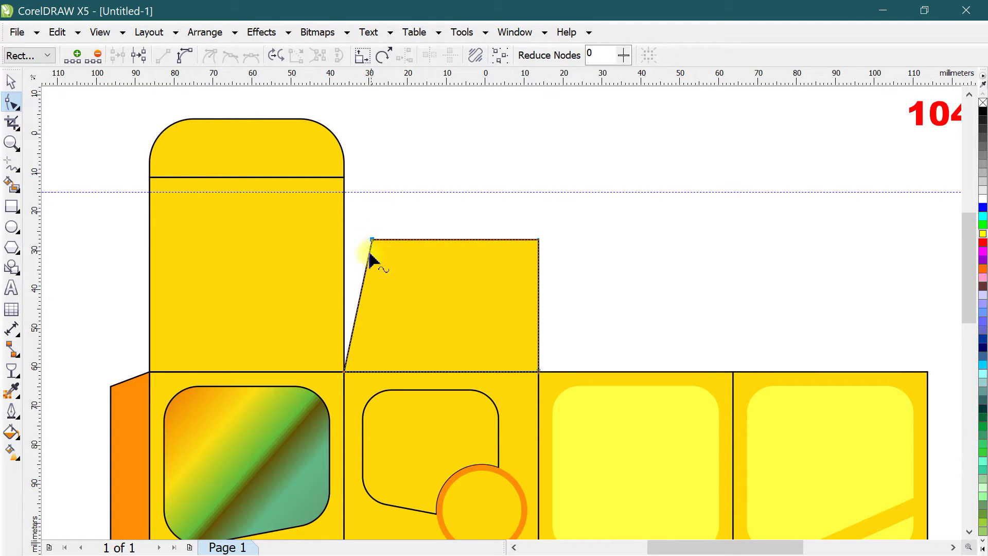
# Bend the flap's slanted left edge and pull its top-right corner inward to taper it
pyautogui.click(355, 317)
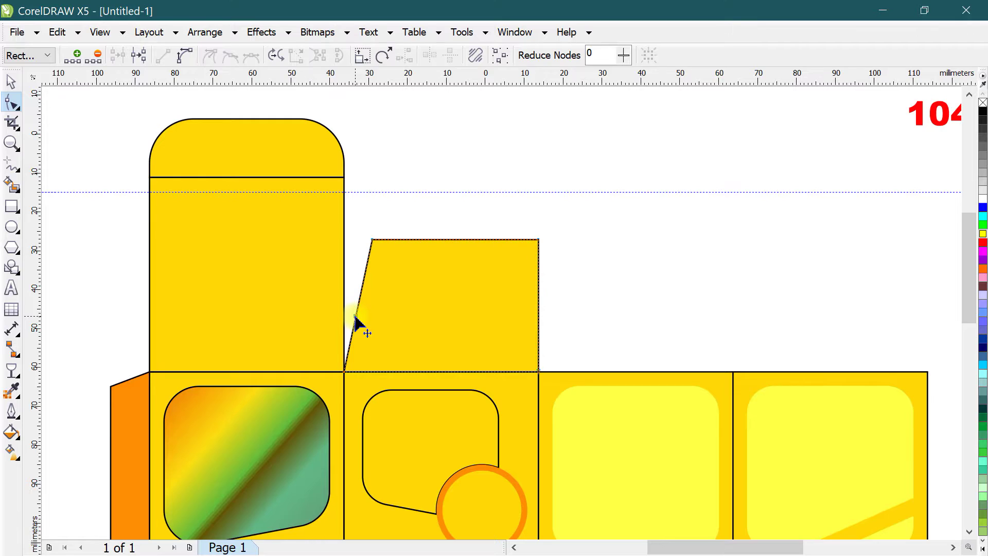
pyautogui.moveTo(355, 317)
pyautogui.mouseDown()
pyautogui.moveTo(360, 345)
pyautogui.moveTo(358, 335)
pyautogui.mouseUp()
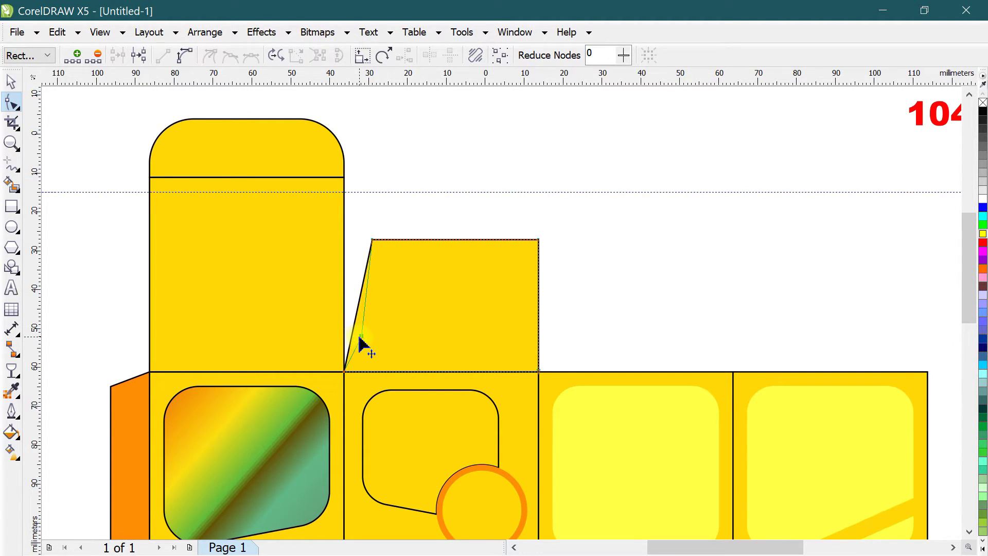
pyautogui.moveTo(362, 341); pyautogui.dragTo(362, 340)
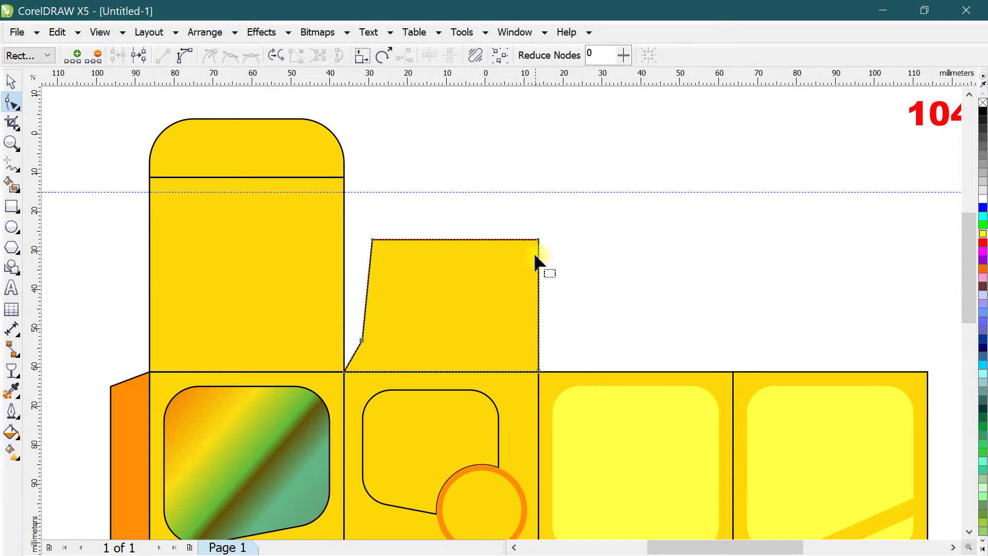
pyautogui.moveTo(539, 240); pyautogui.dragTo(498, 239)
pyautogui.click(10, 82)
pyautogui.click(68, 169)
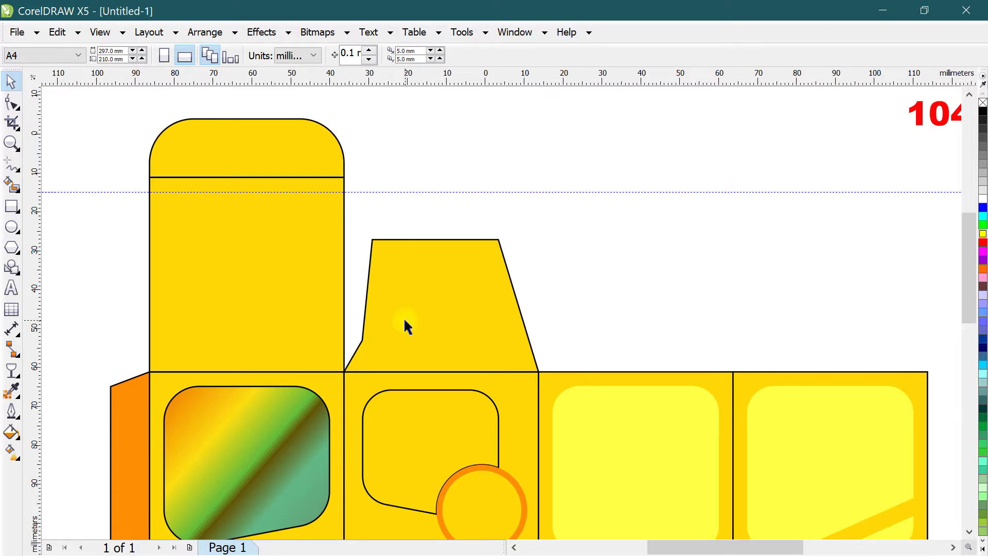
pyautogui.scroll(-2, 548, 330)
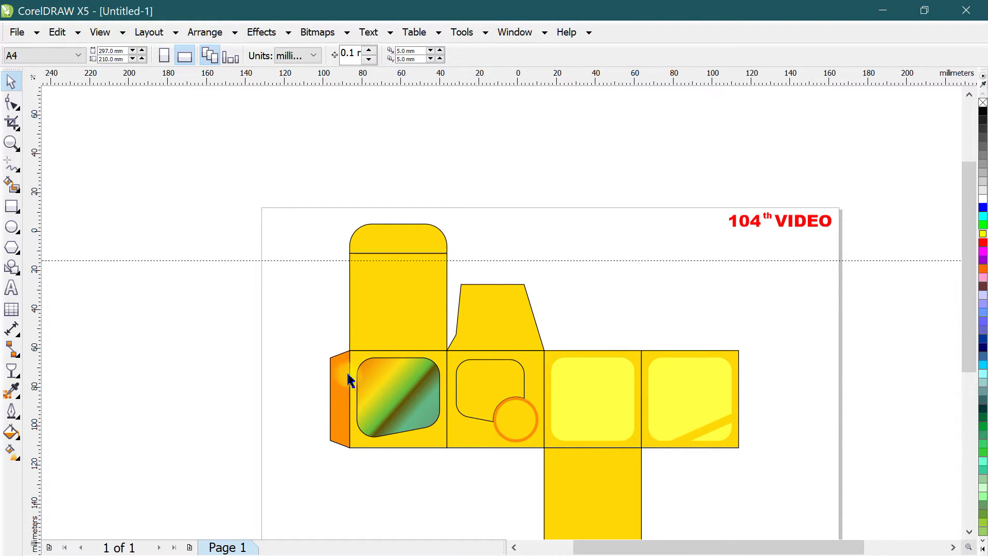
# Place a mirrored copy of the tapered dust flap centred above the rightmost panel
pyautogui.click(685, 344)
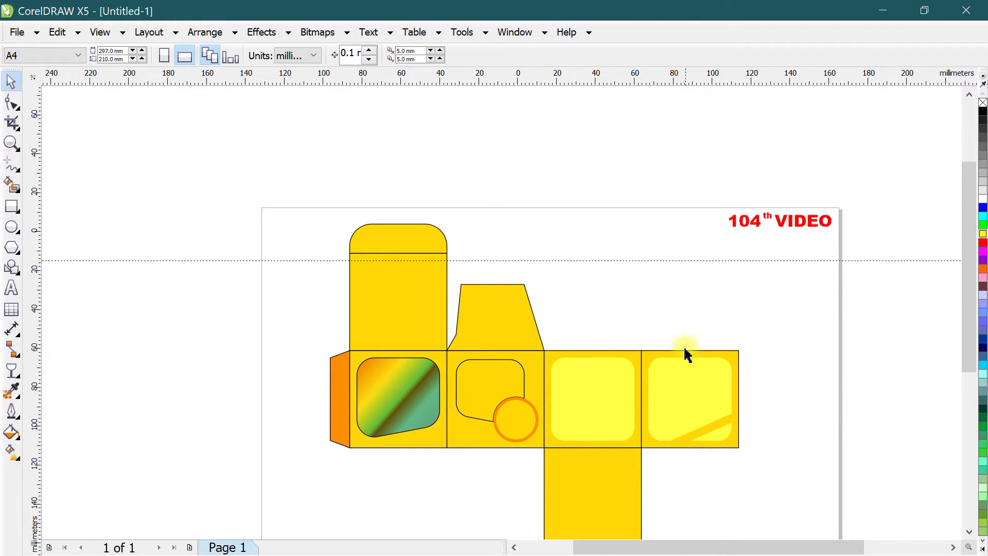
pyautogui.click(497, 325)
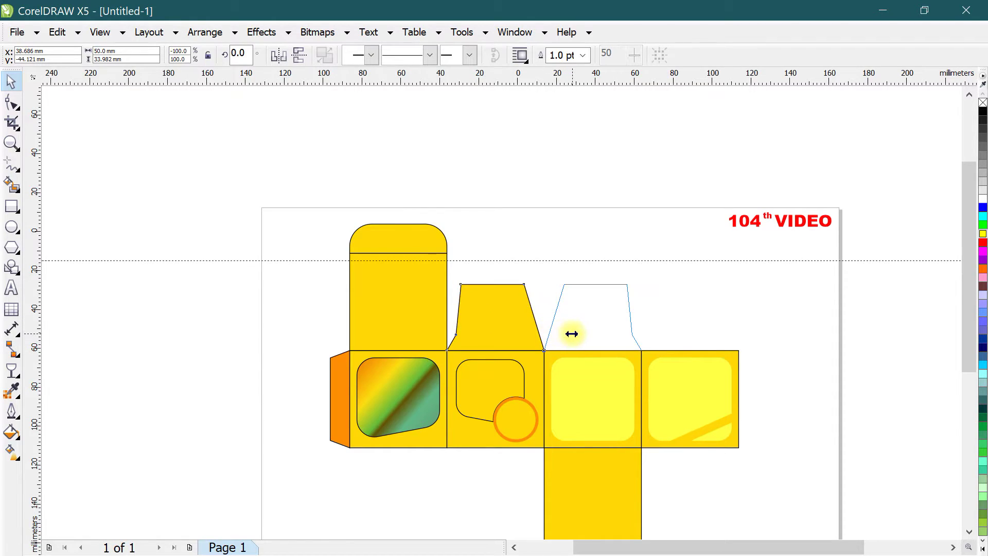
pyautogui.moveTo(441, 316); pyautogui.dragTo(571, 336)
pyautogui.keyDown('shift'); pyautogui.click(734, 355); pyautogui.keyUp('shift')
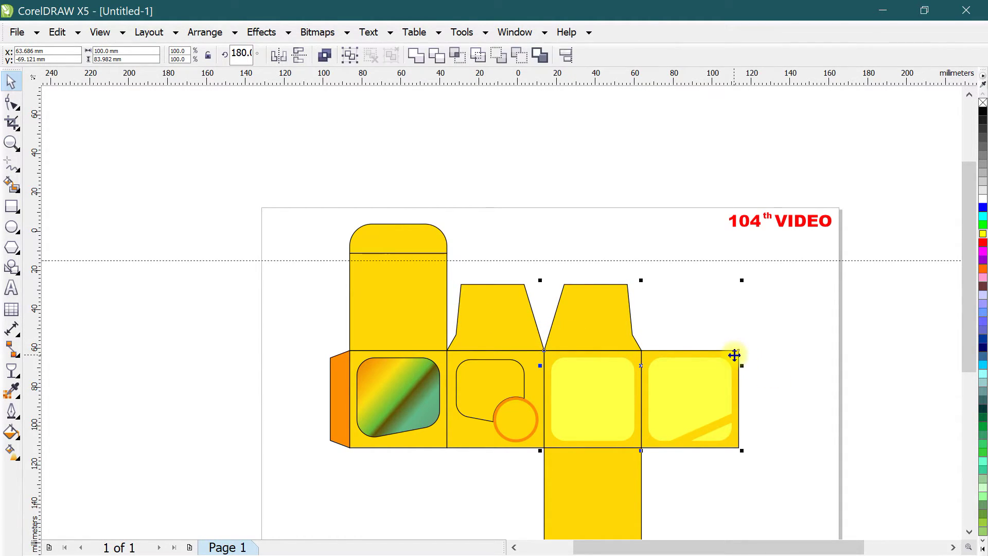
pyautogui.press('c')
pyautogui.click(777, 331)
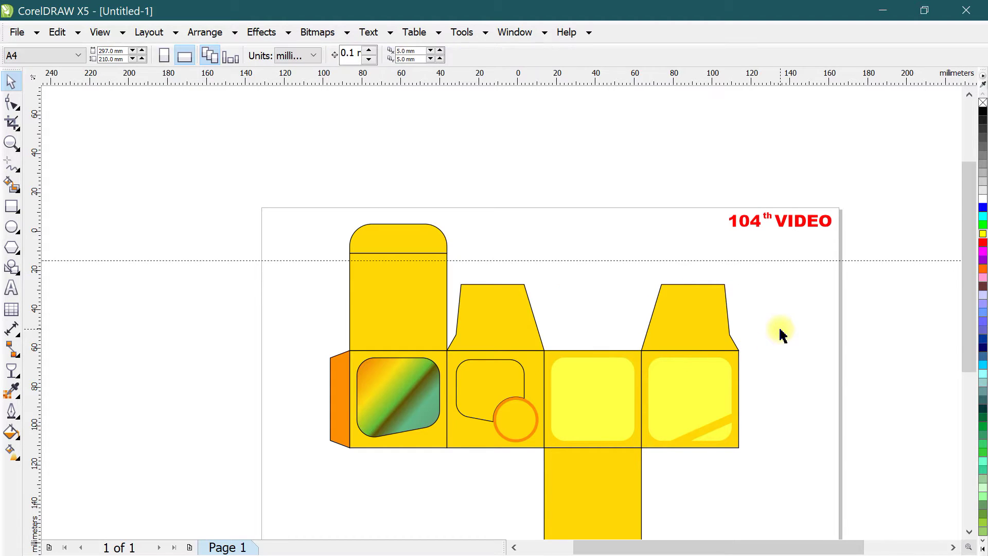
# Delete the horizontal guideline
pyautogui.scroll(2, 651, 380)
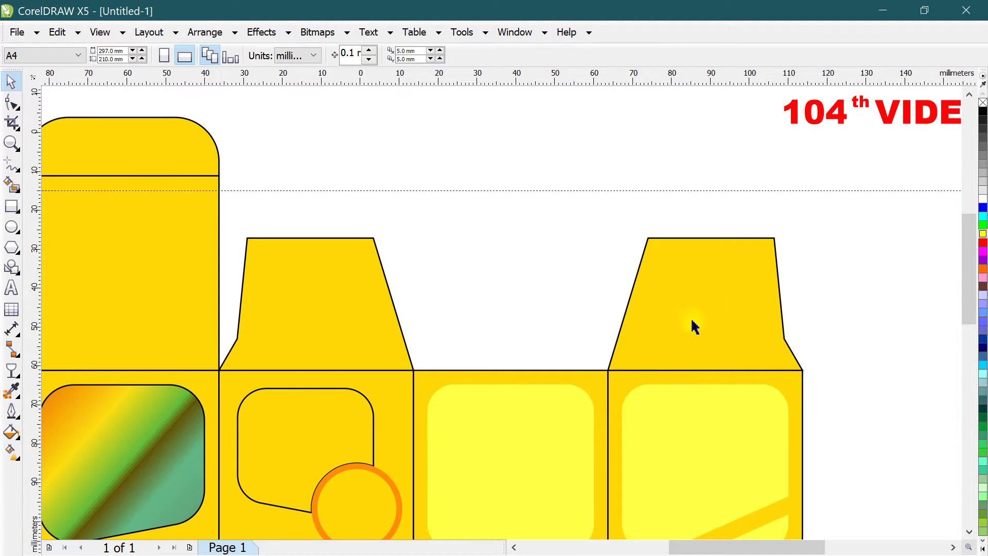
pyautogui.scroll(-1, 607, 315)
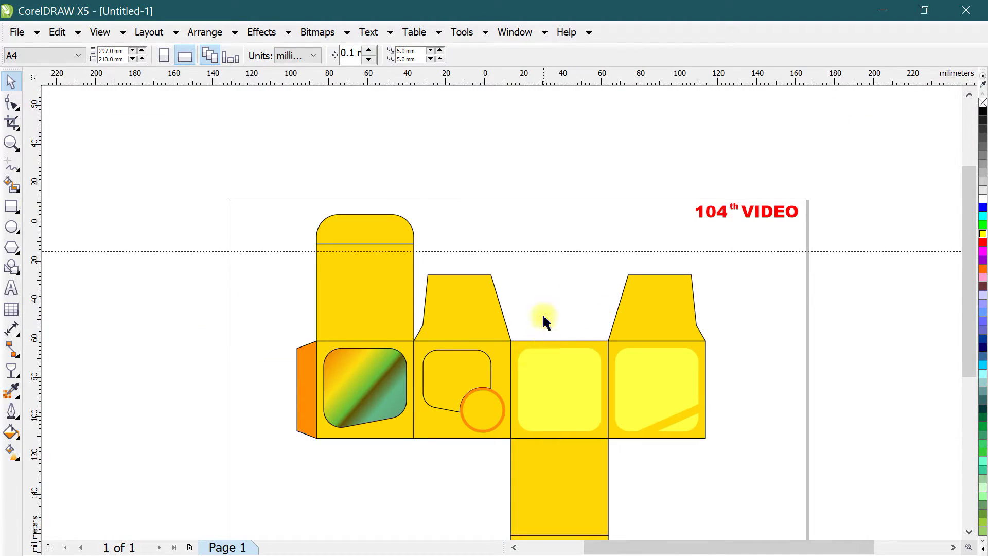
pyautogui.click(533, 251)
pyautogui.press('Delete')
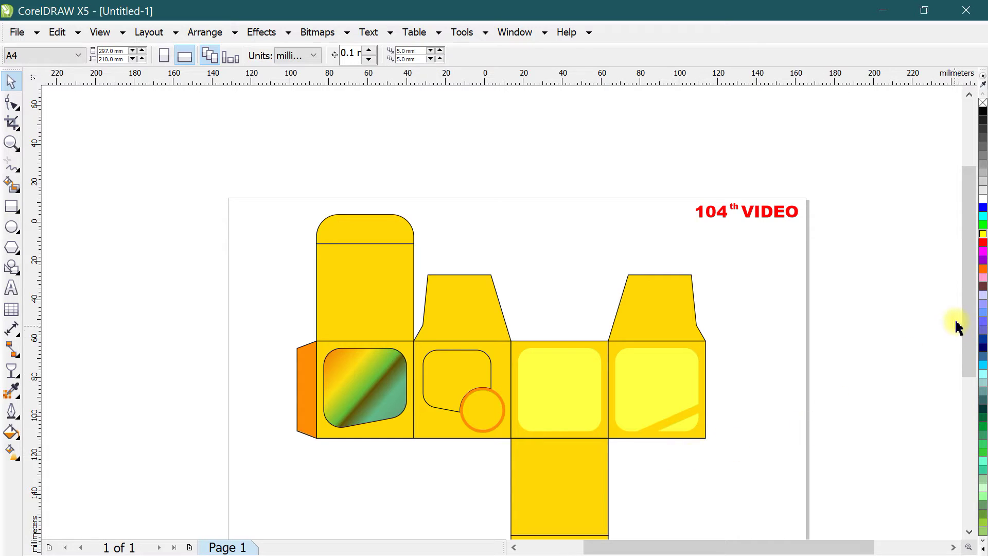
pyautogui.moveTo(964, 296); pyautogui.dragTo(963, 316)
pyautogui.scroll(2, 480, 441)
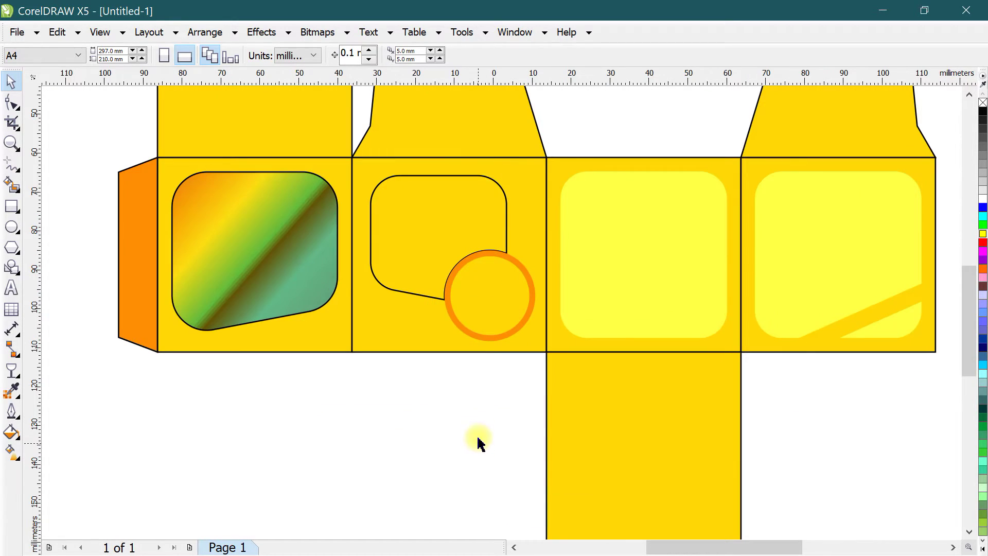
pyautogui.scroll(-2, 499, 283)
# Flip a copy of the top flap down and align it with the middle panel's bottom edge
pyautogui.click(493, 193)
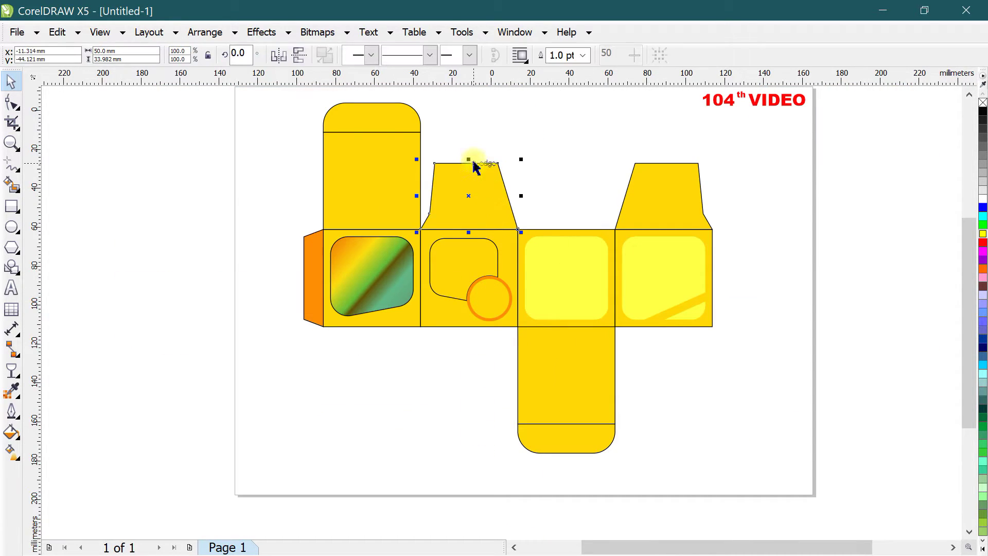
pyautogui.moveTo(469, 159); pyautogui.dragTo(484, 298)
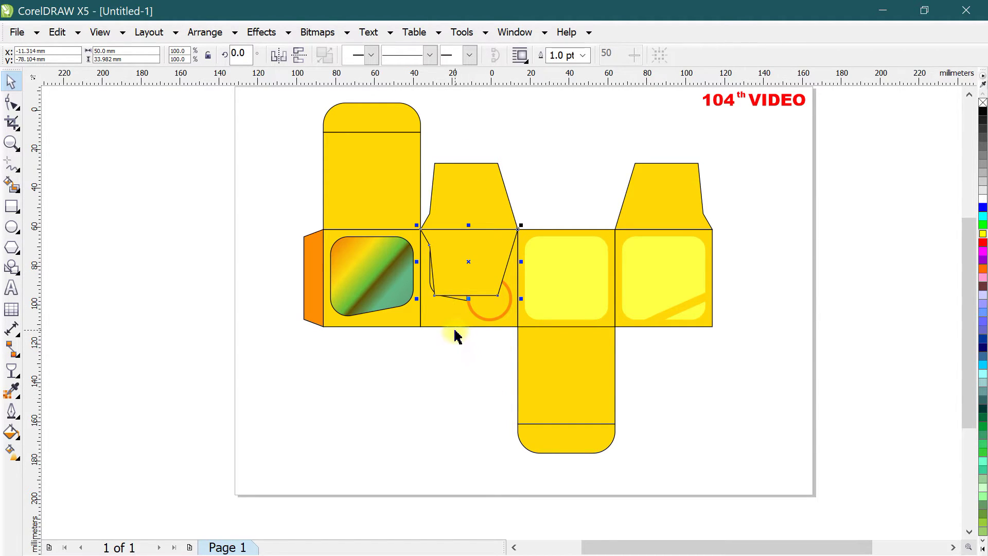
pyautogui.scroll(1, 453, 322)
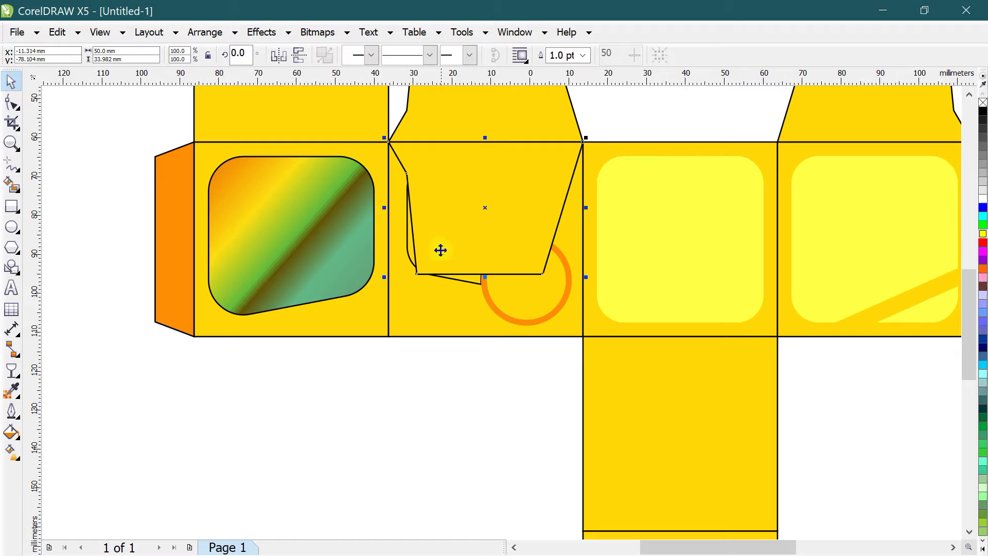
pyautogui.keyDown('shift'); pyautogui.click(437, 320); pyautogui.keyUp('shift')
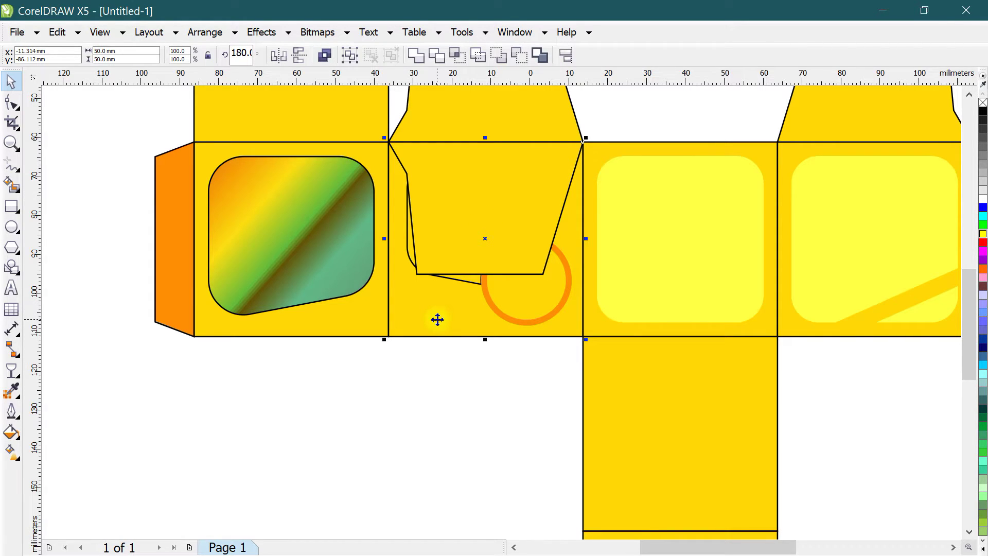
pyautogui.press('b')
pyautogui.click(482, 423)
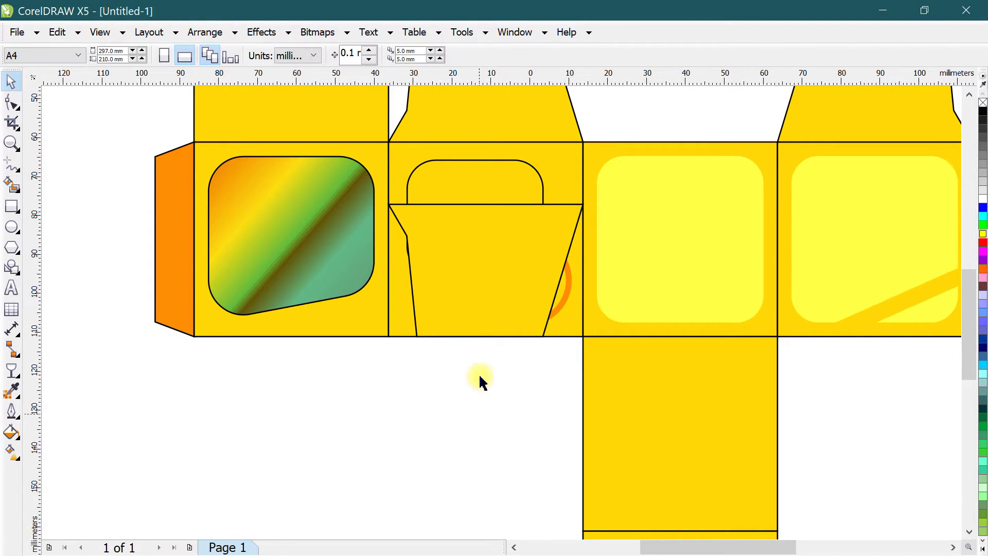
# Move the flap copy below the panel row and mirror it vertically and horizontally
pyautogui.click(491, 249)
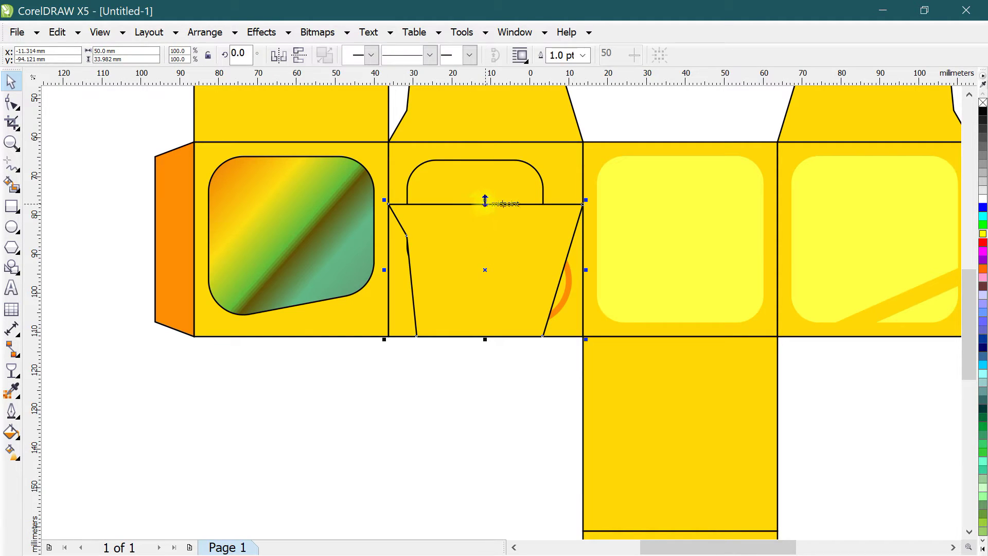
pyautogui.moveTo(490, 329); pyautogui.dragTo(489, 362)
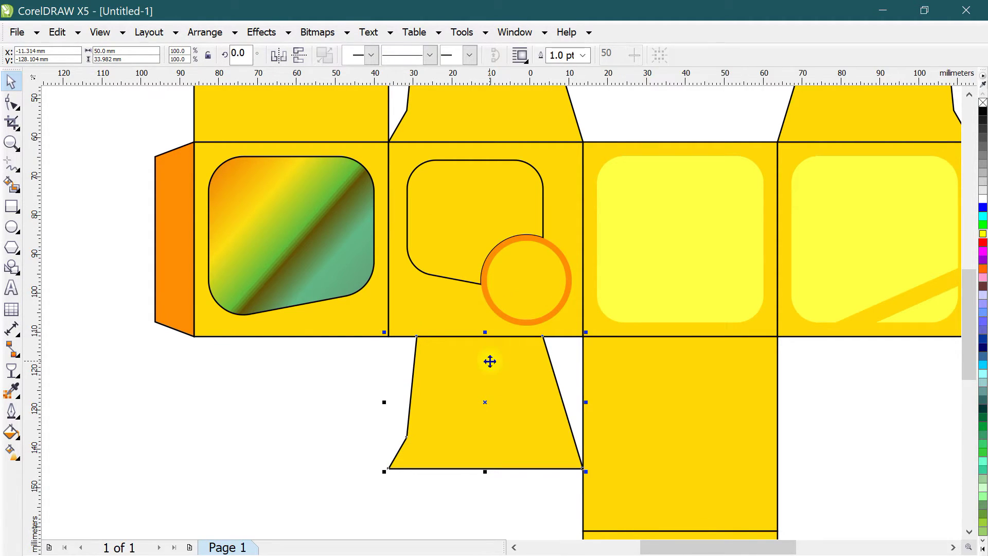
pyautogui.click(305, 58)
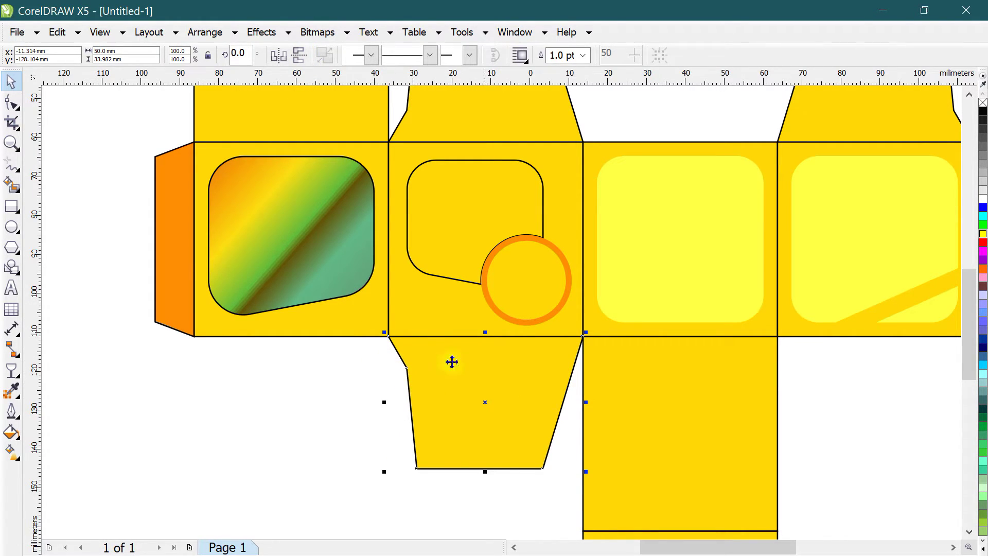
pyautogui.click(278, 56)
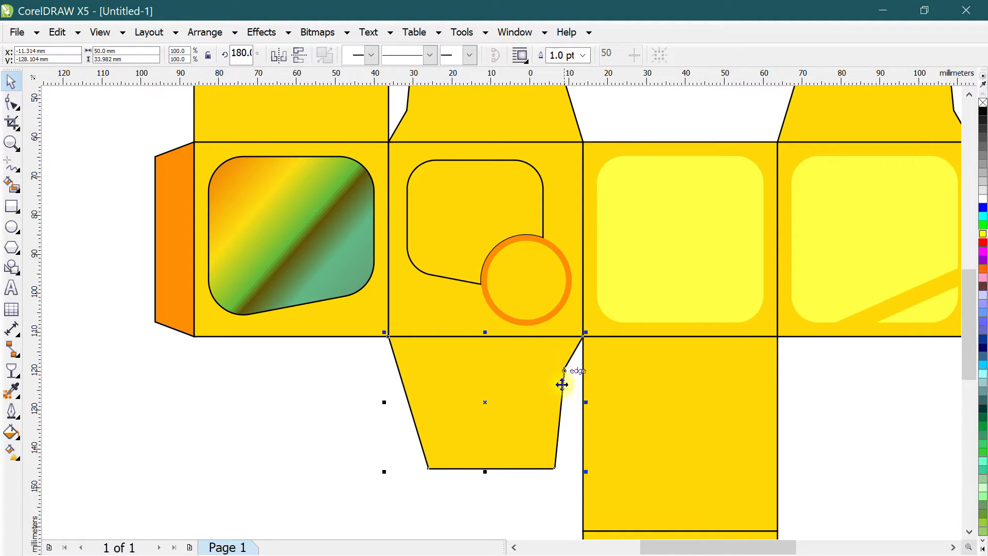
pyautogui.scroll(-2, 532, 391)
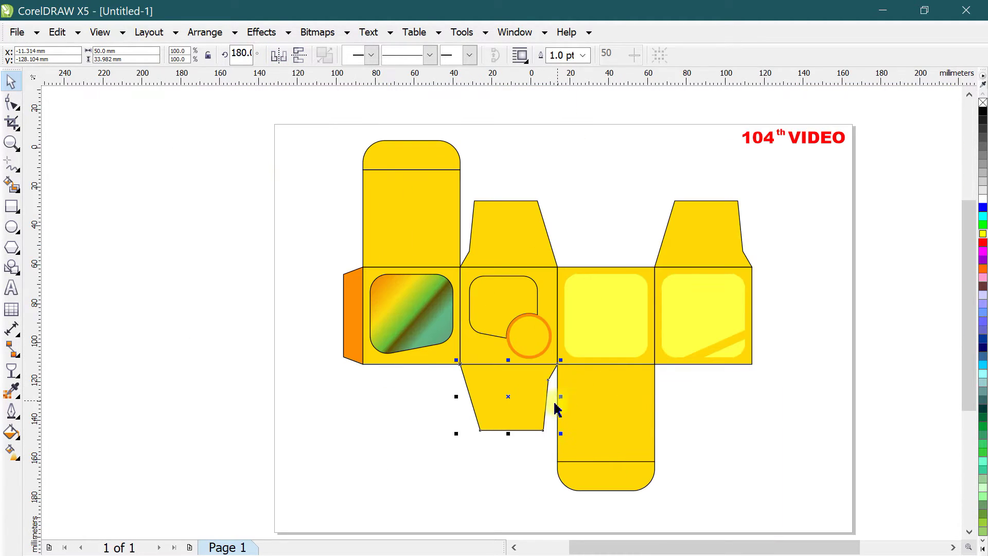
pyautogui.click(683, 397)
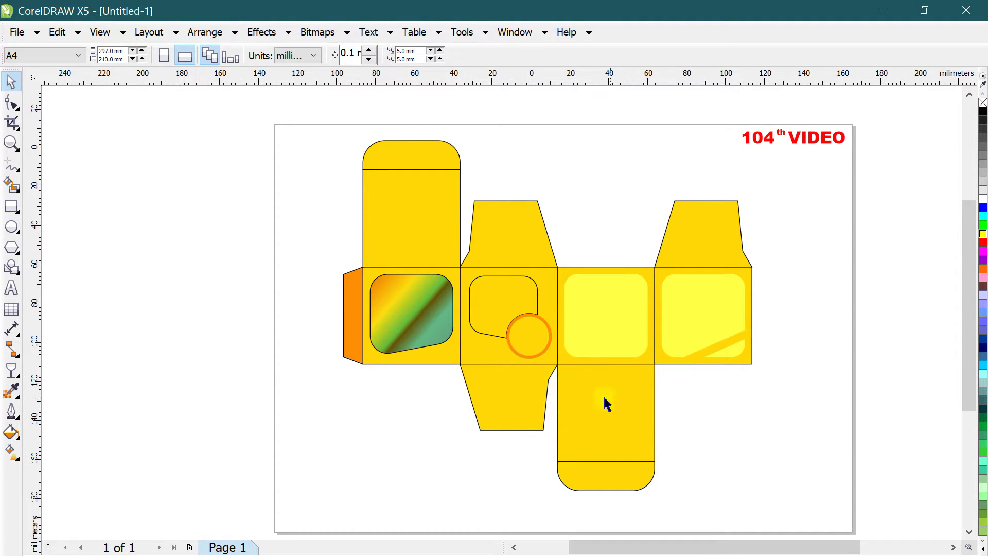
# Make a mirrored copy of the lower flap and right-align it under the rightmost panel
pyautogui.click(538, 390)
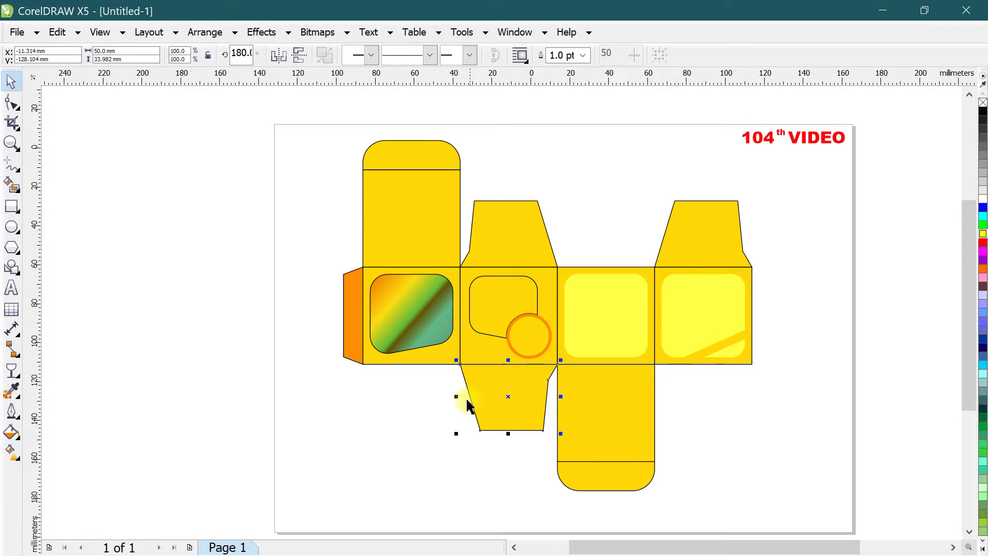
pyautogui.moveTo(456, 396); pyautogui.dragTo(607, 397)
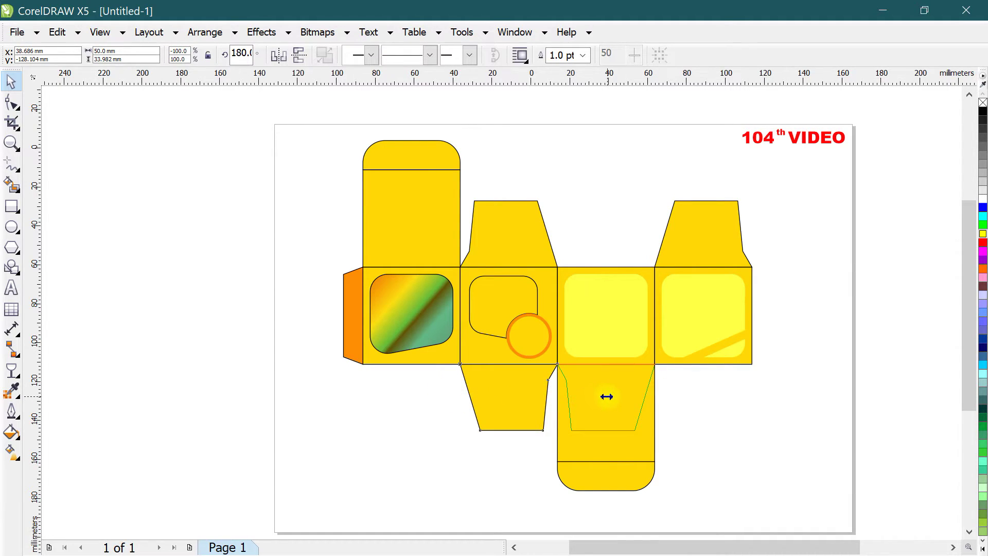
pyautogui.keyDown('shift'); pyautogui.click(748, 363); pyautogui.keyUp('shift')
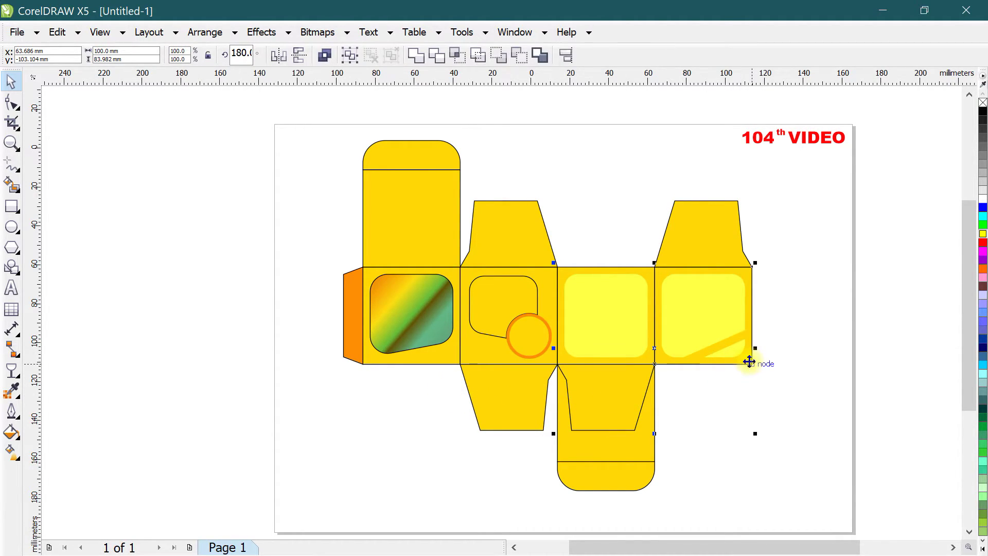
pyautogui.press('r')
pyautogui.click(811, 364)
pyautogui.scroll(2, 721, 402)
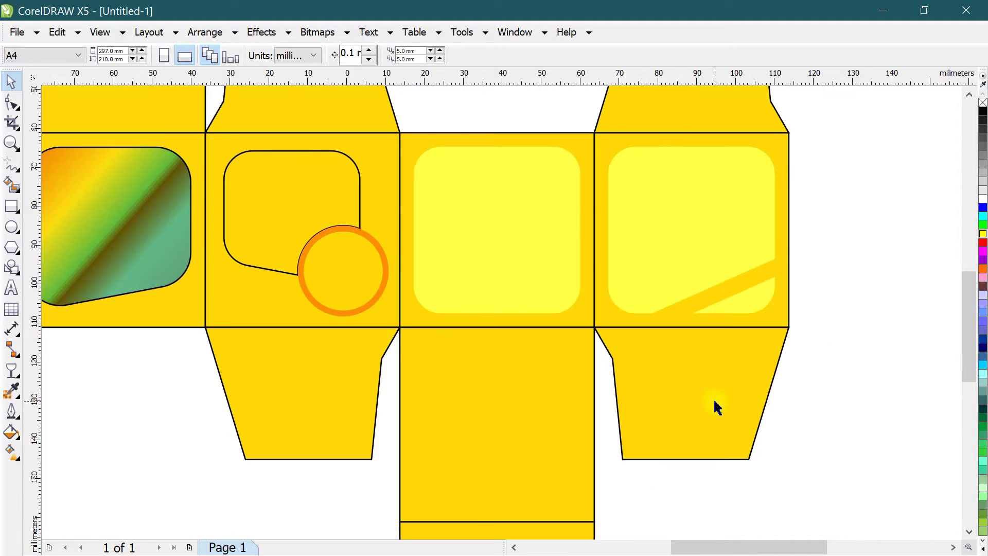
pyautogui.scroll(-2, 829, 386)
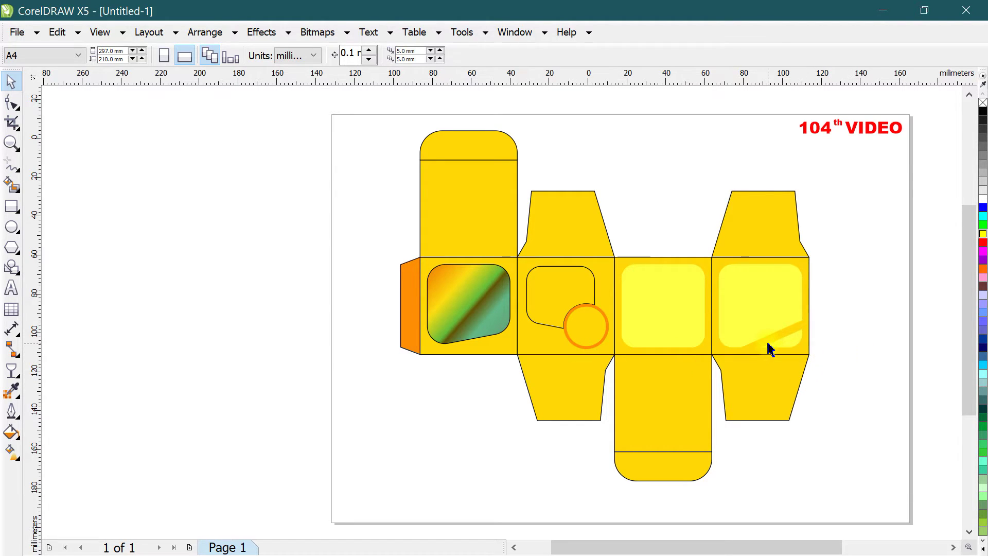
pyautogui.scroll(-2, 839, 319)
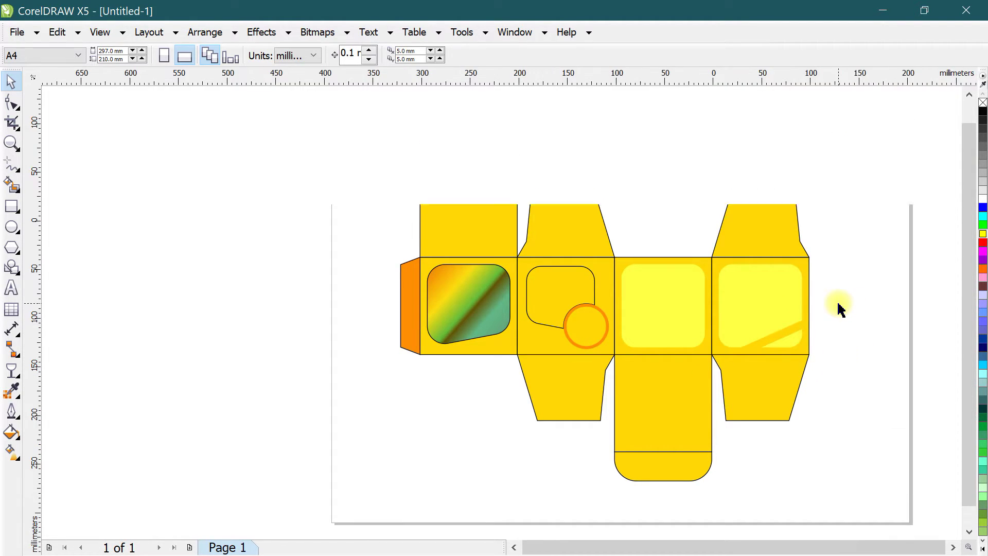
pyautogui.scroll(2, 840, 335)
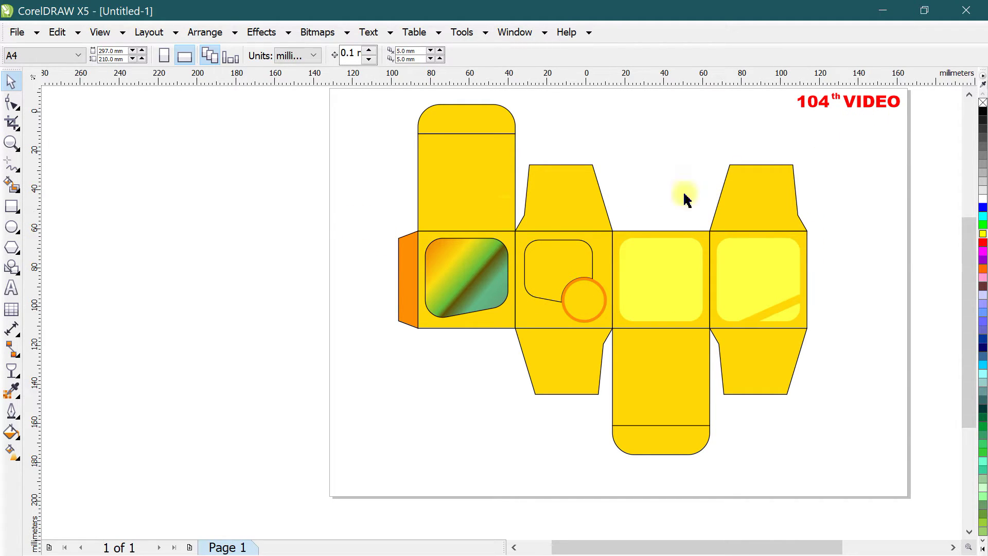
pyautogui.scroll(-2, 390, 221)
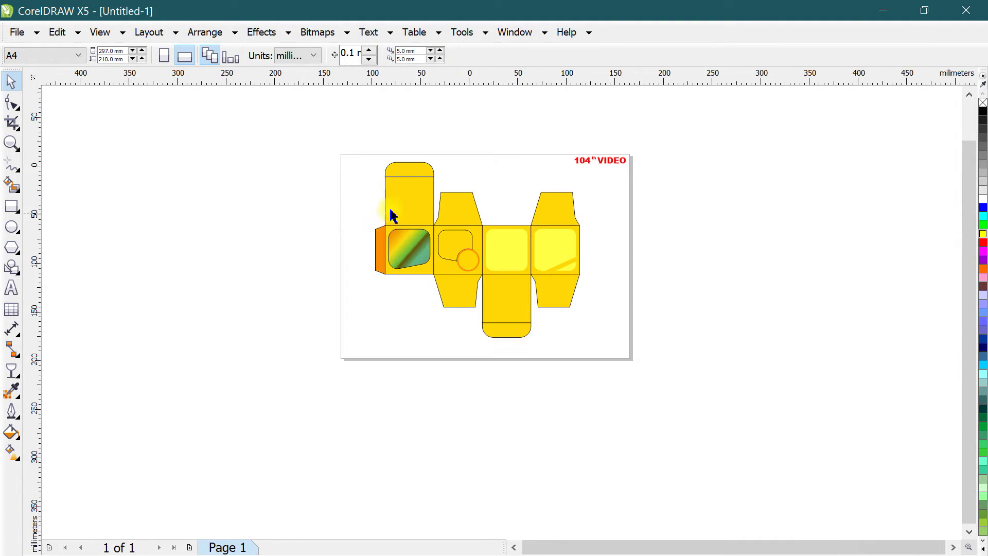
pyautogui.click(12, 143)
pyautogui.moveTo(357, 156); pyautogui.dragTo(607, 352)
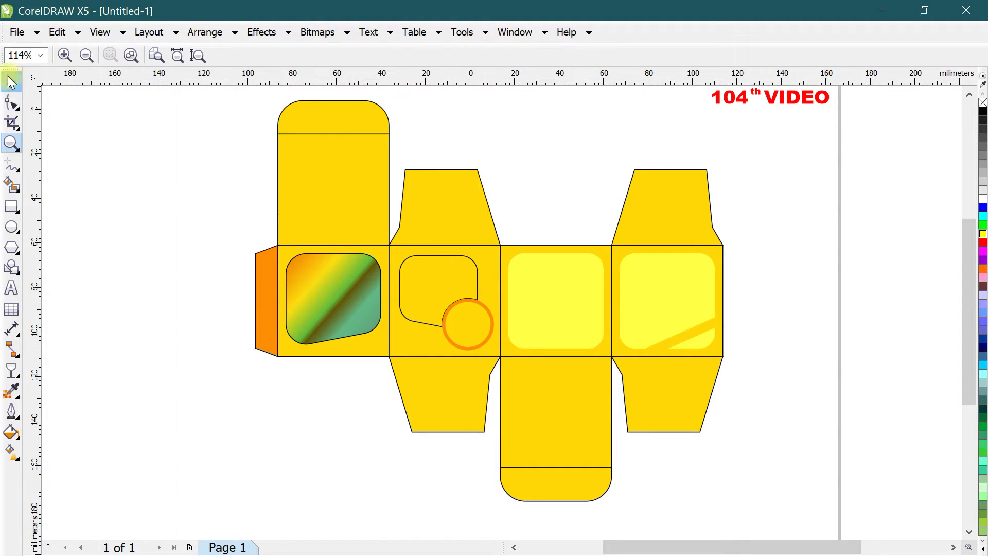
pyautogui.click(12, 83)
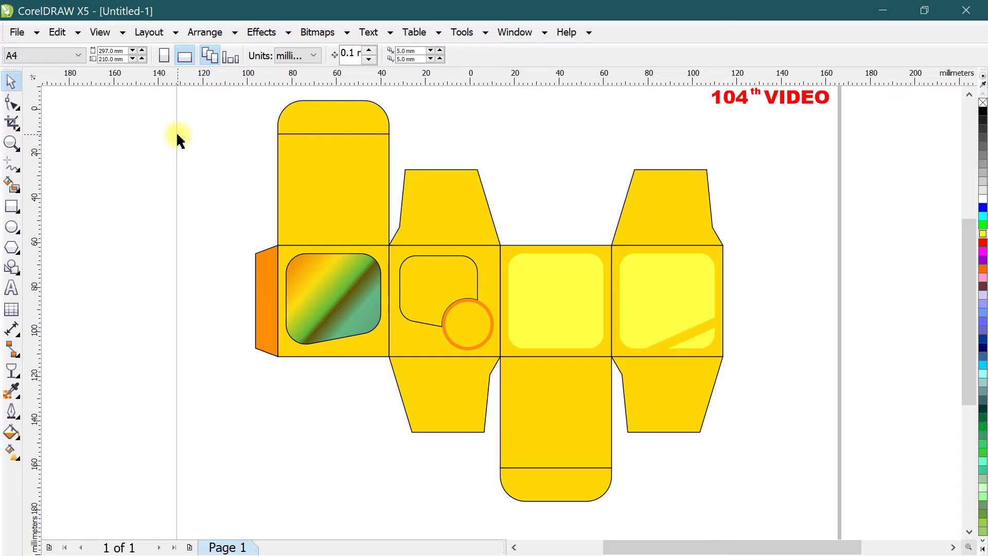
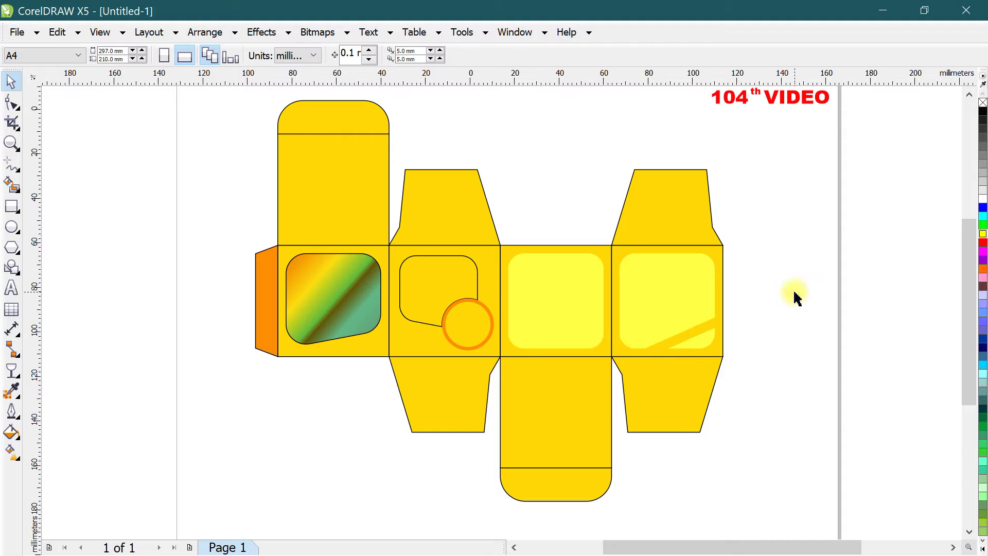
# Take the diagonal gradient shape out of the left panel's PowerClip
pyautogui.click(703, 300)
pyautogui.press('Escape')
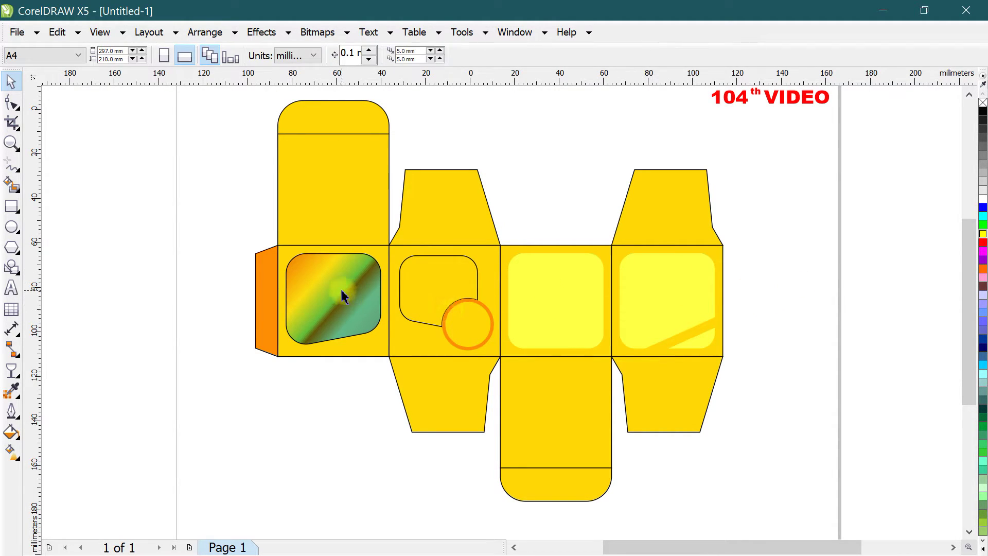
pyautogui.click(342, 286)
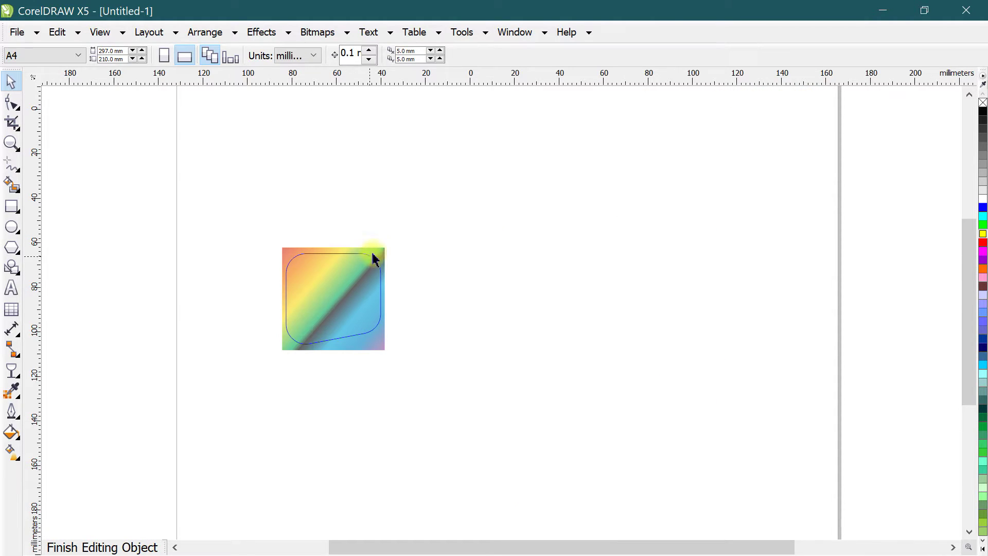
pyautogui.click(370, 263)
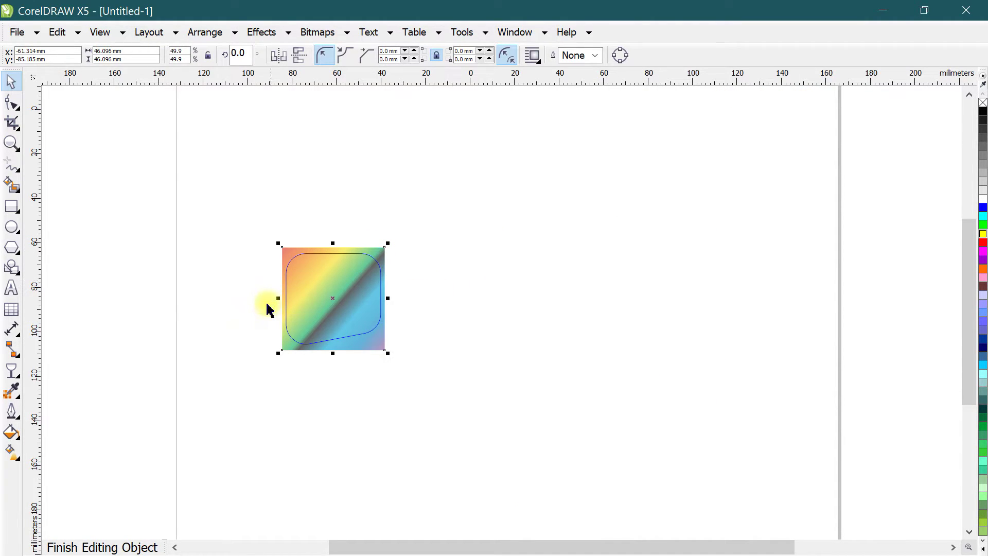
pyautogui.click(246, 295)
pyautogui.keyDown('ctrl'); pyautogui.click(459, 330); pyautogui.keyUp('ctrl')
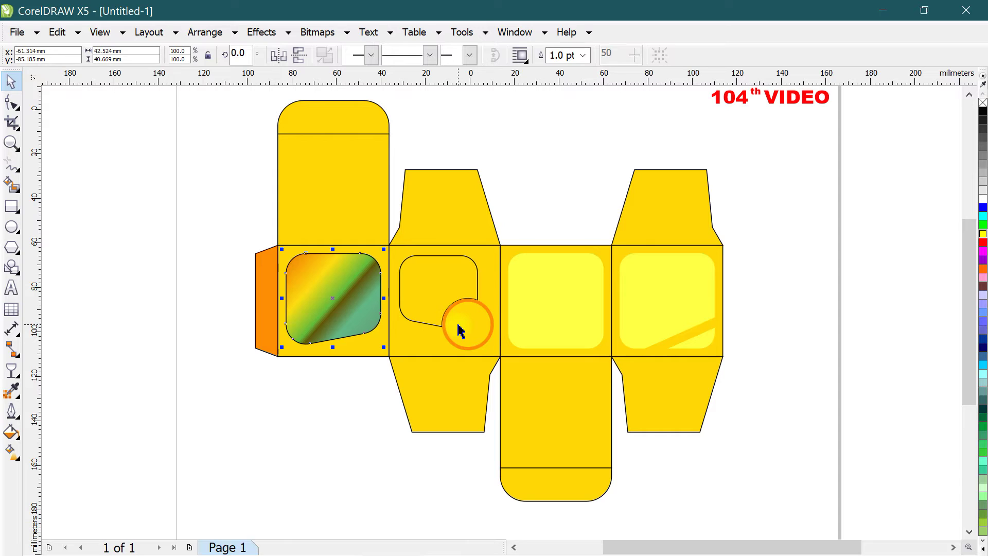
# PowerClip the gradient rectangle inside the right-hand rounded panel
pyautogui.click(379, 342)
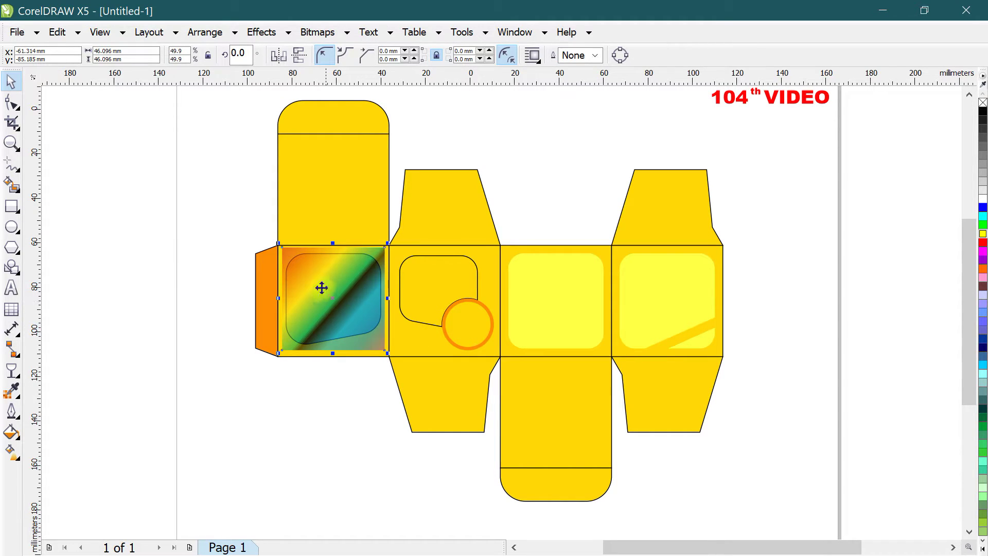
pyautogui.moveTo(319, 281); pyautogui.dragTo(647, 284)
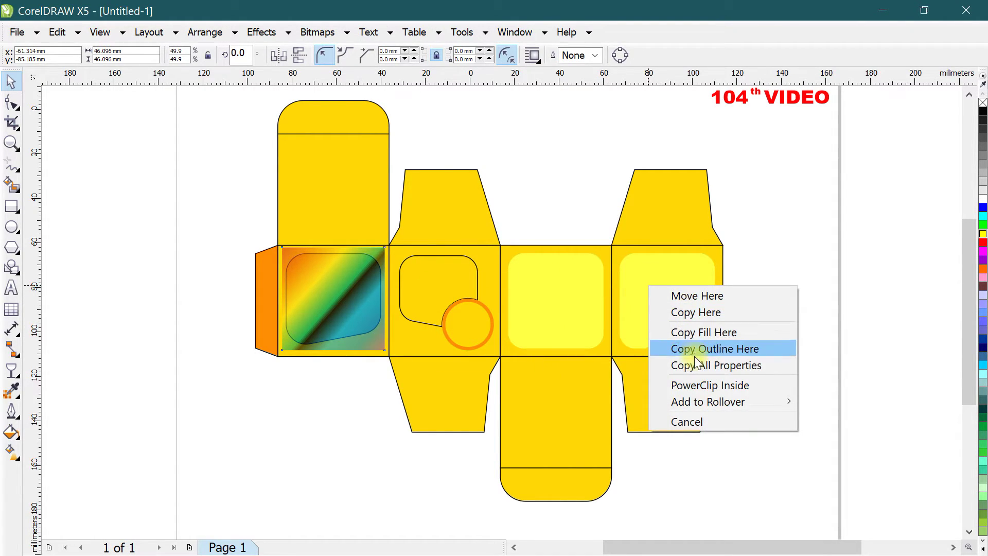
pyautogui.click(708, 387)
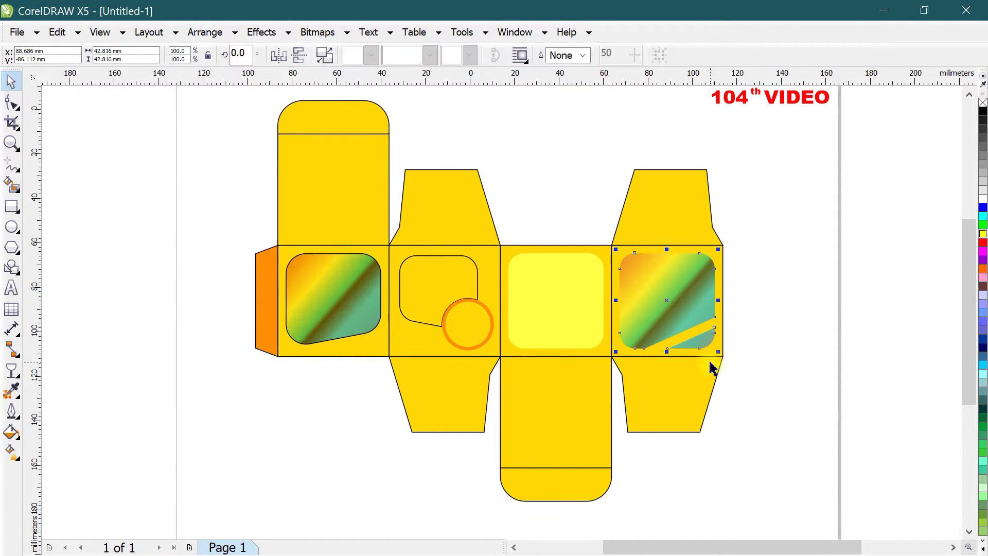
pyautogui.click(783, 308)
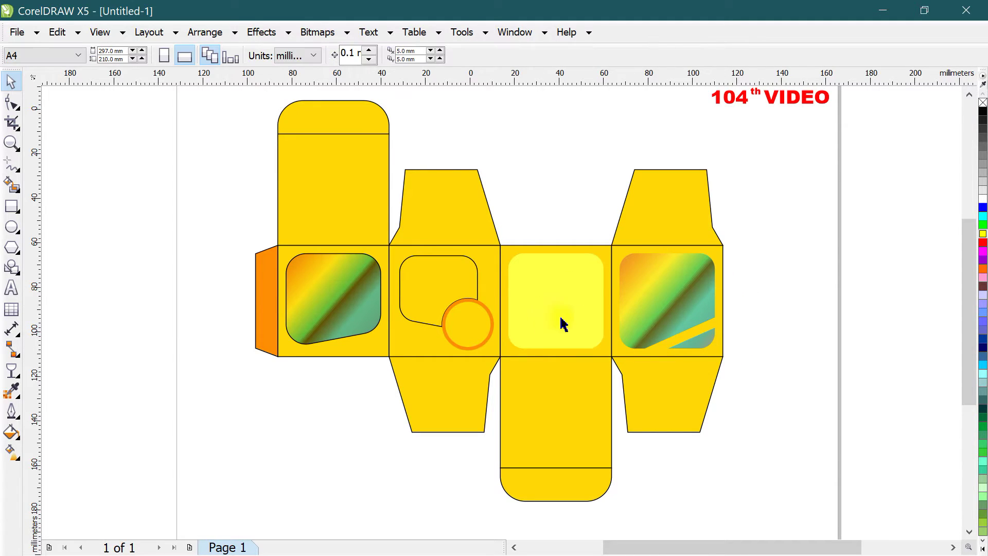
pyautogui.click(655, 283)
pyautogui.click(534, 209)
pyautogui.scroll(1, 459, 227)
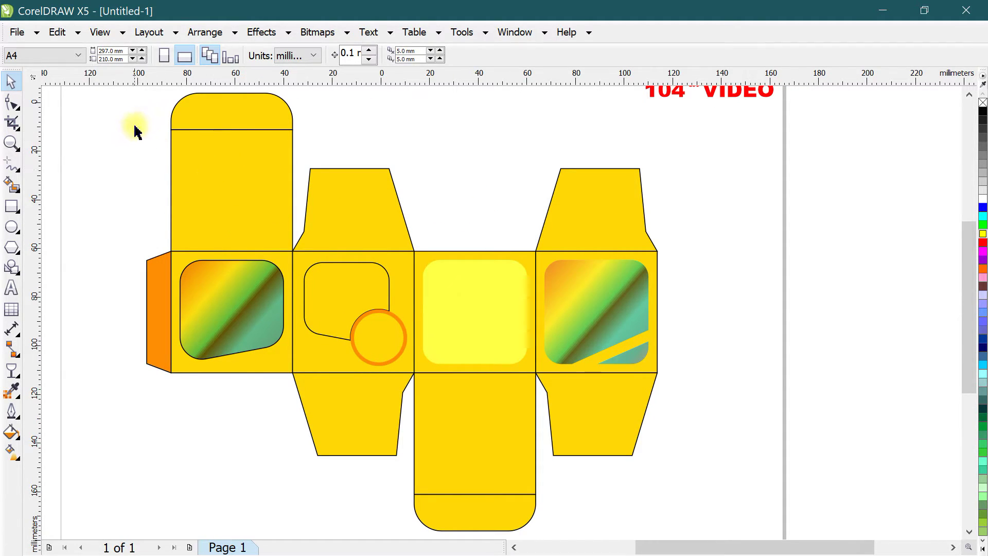
# Draw a circle and centre it on the tall top flap
pyautogui.scroll(2, 135, 131)
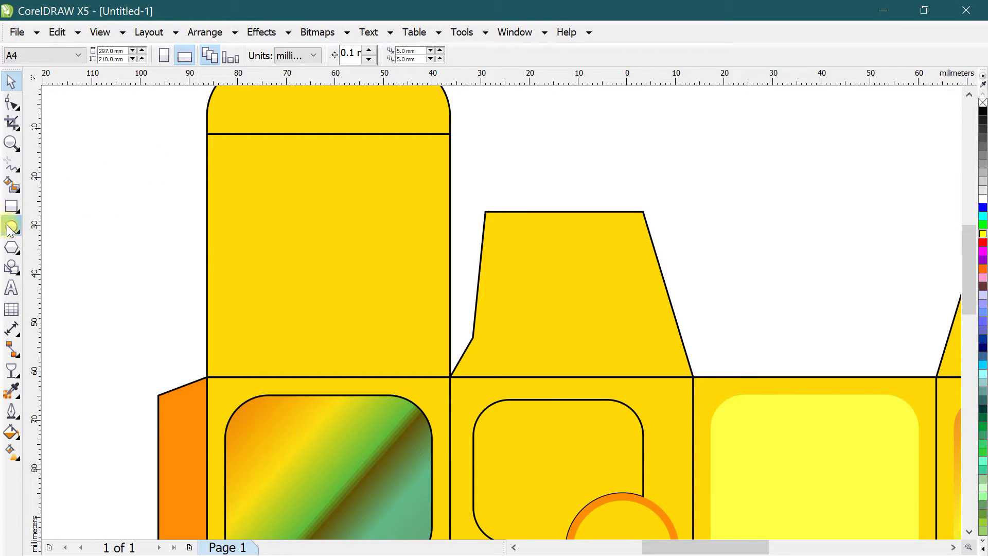
pyautogui.click(11, 227)
pyautogui.moveTo(98, 174); pyautogui.dragTo(195, 329)
pyautogui.click(10, 81)
pyautogui.keyDown('shift'); pyautogui.click(337, 187); pyautogui.keyUp('shift')
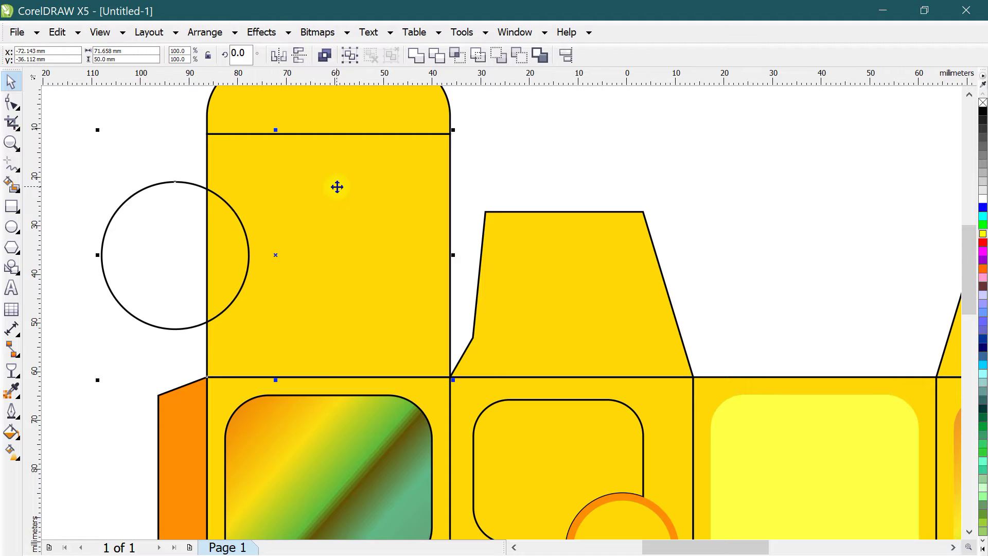
pyautogui.press('c')
pyautogui.press('e')
# Make a smaller concentric copy of the circle and combine both into a ring
pyautogui.click(165, 171)
pyautogui.click(383, 303)
pyautogui.moveTo(404, 333); pyautogui.dragTo(381, 337)
pyautogui.rightClick(381, 337)
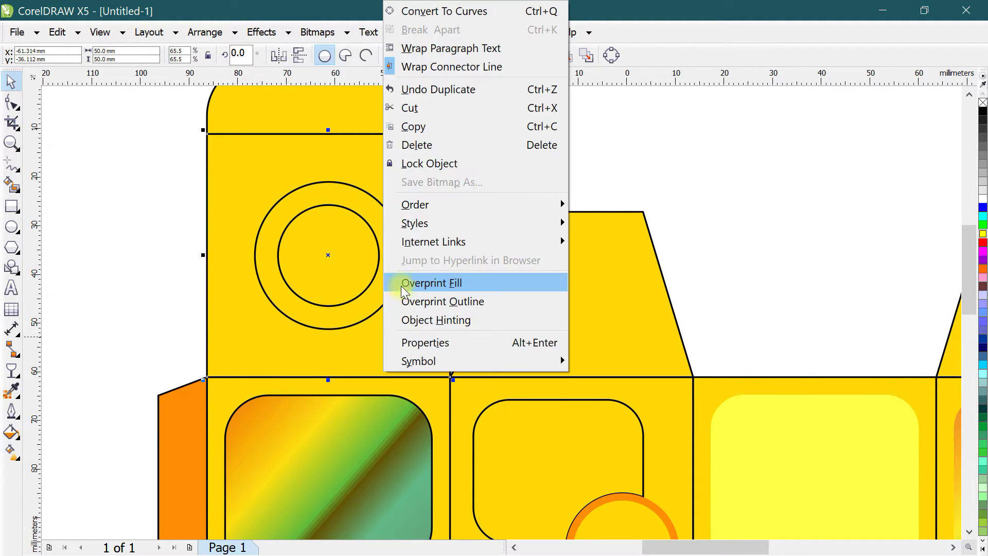
pyautogui.click(195, 215)
pyautogui.click(118, 156)
pyautogui.click(379, 202)
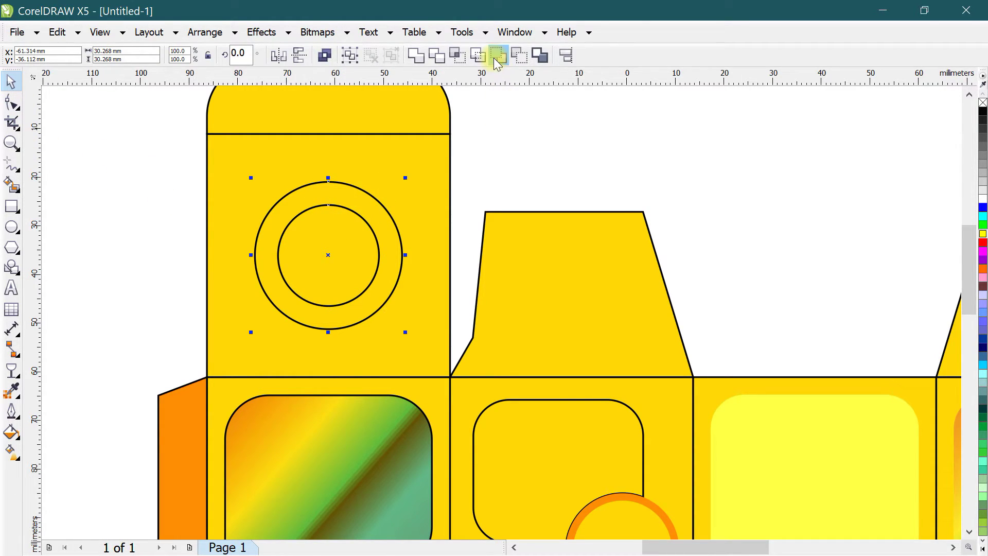
pyautogui.click(498, 63)
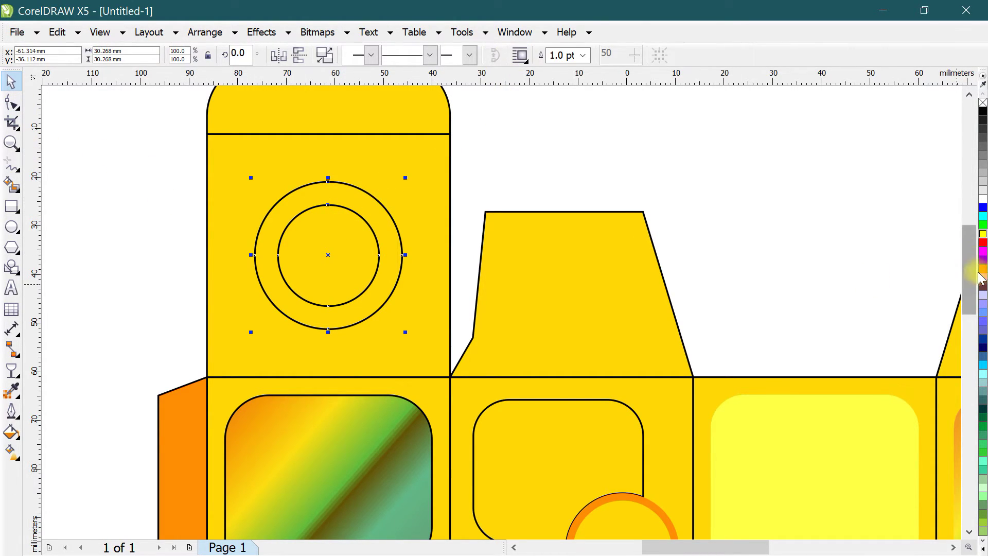
# Fill the ring orange and remove its outline
pyautogui.moveTo(979, 276); pyautogui.dragTo(980, 257)
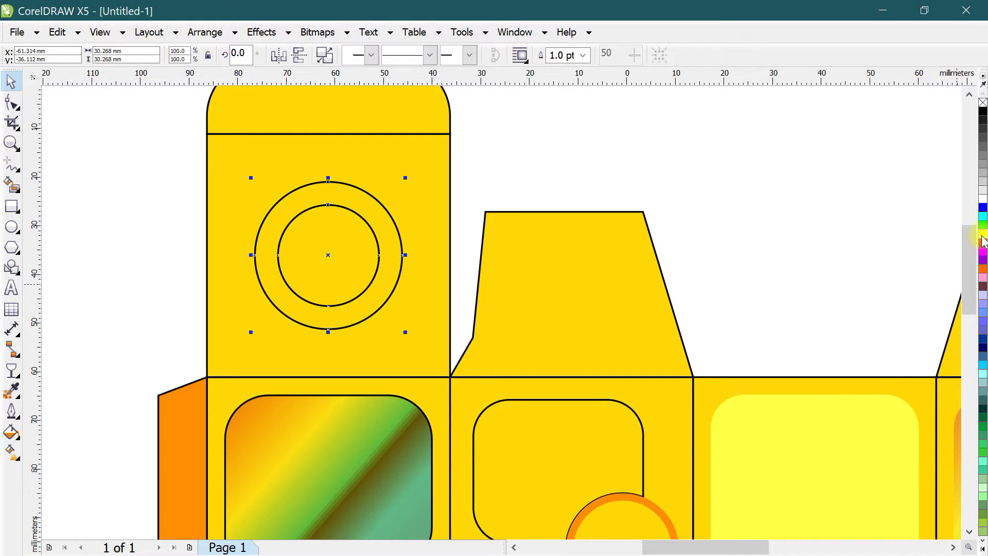
pyautogui.click(983, 240)
pyautogui.moveTo(983, 241); pyautogui.dragTo(951, 282)
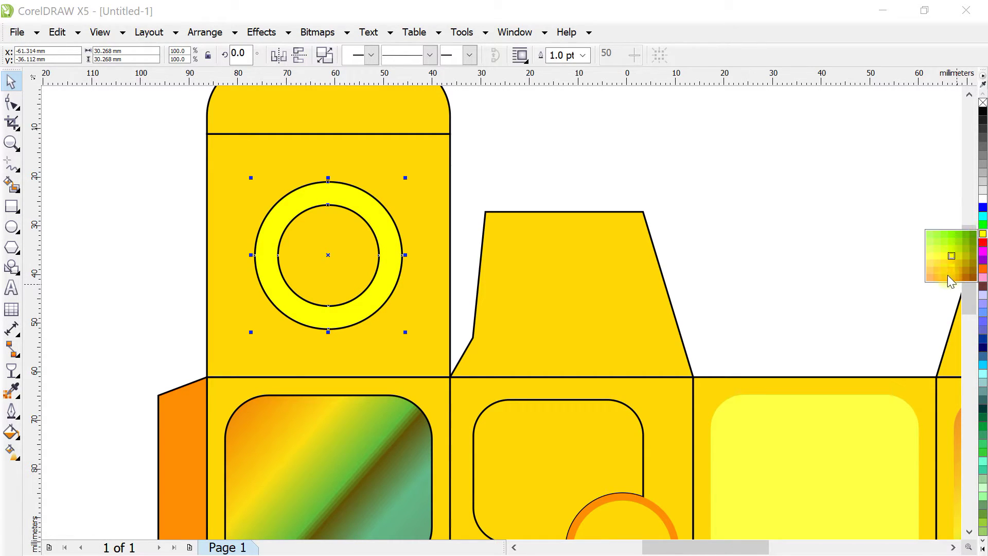
pyautogui.click(950, 282)
pyautogui.rightClick(982, 103)
pyautogui.click(689, 192)
pyautogui.scroll(-2, 348, 227)
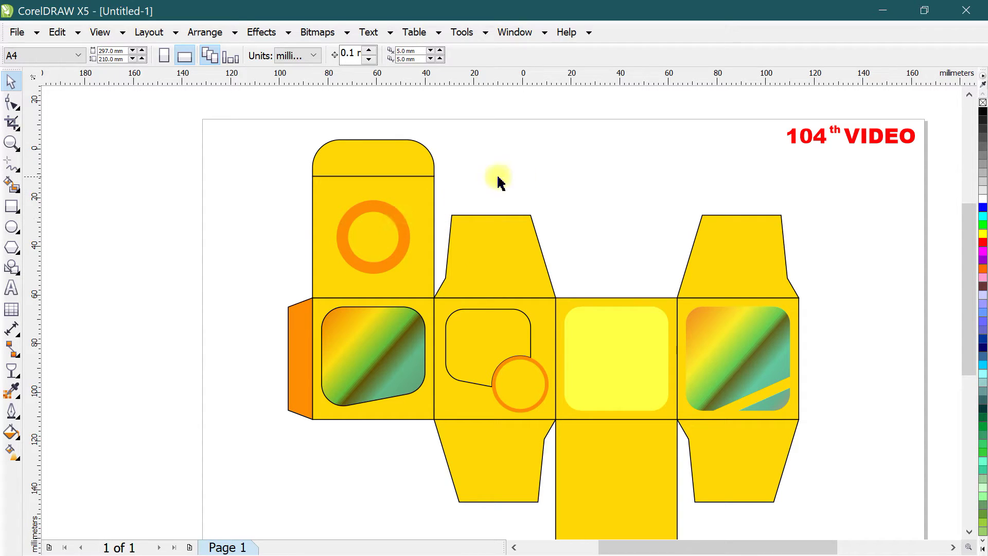
# Zoom in on the box and open Print Preview with Color Separations on
pyautogui.scroll(-2, 450, 222)
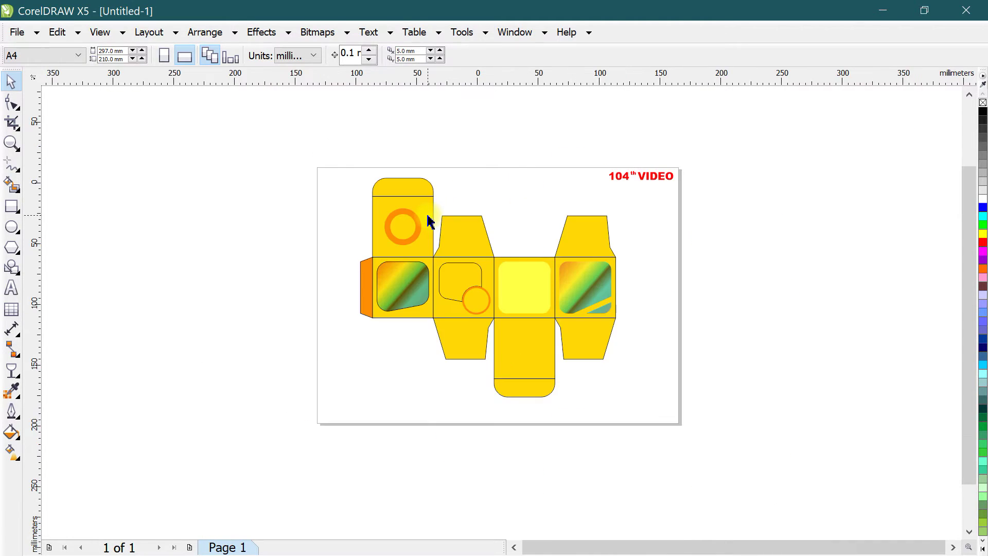
pyautogui.click(11, 143)
pyautogui.moveTo(333, 164); pyautogui.dragTo(652, 436)
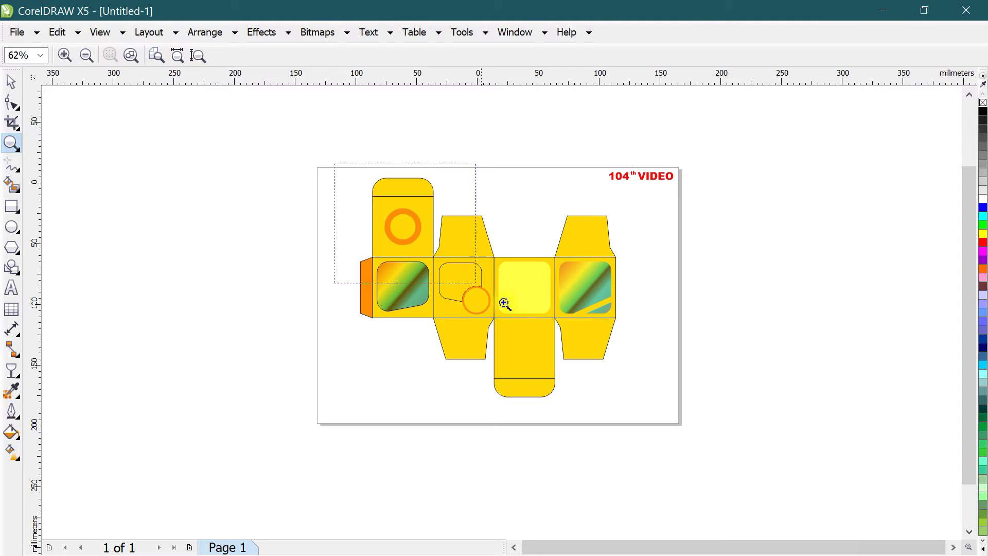
pyautogui.click(11, 81)
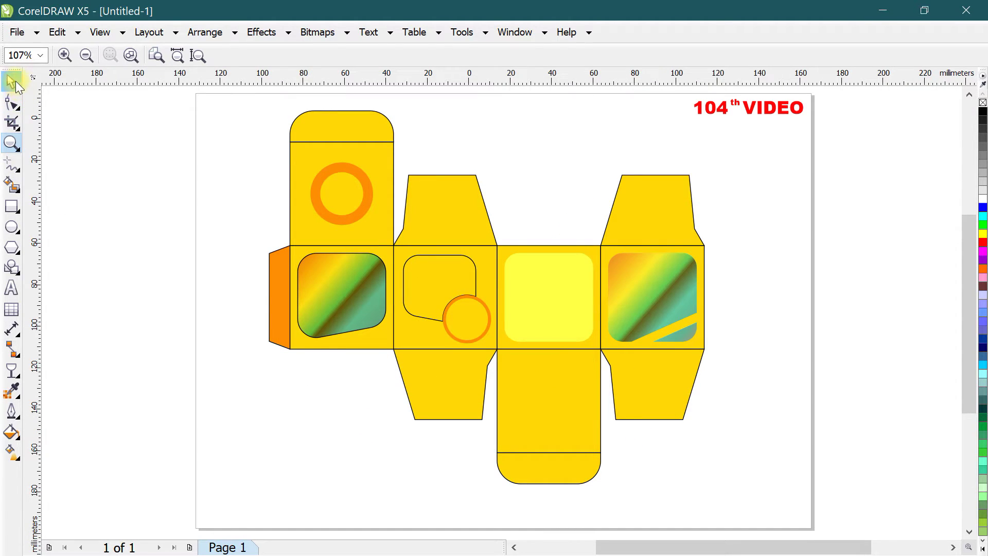
pyautogui.click(20, 34)
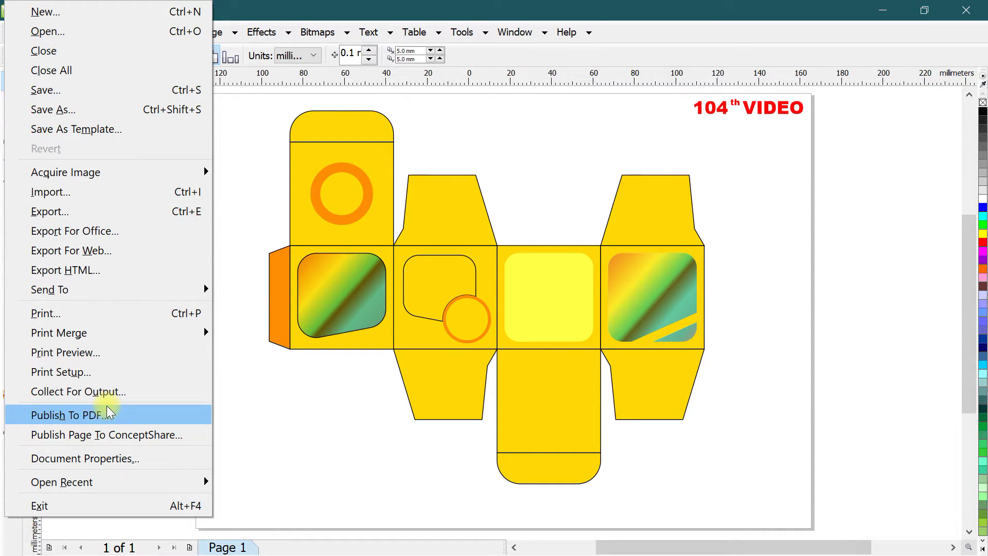
pyautogui.click(109, 351)
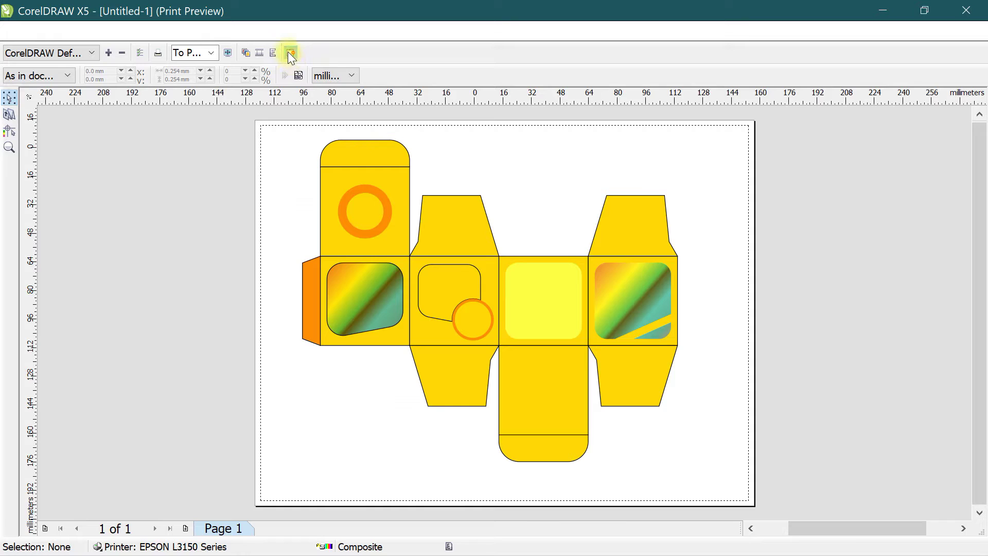
pyautogui.click(246, 53)
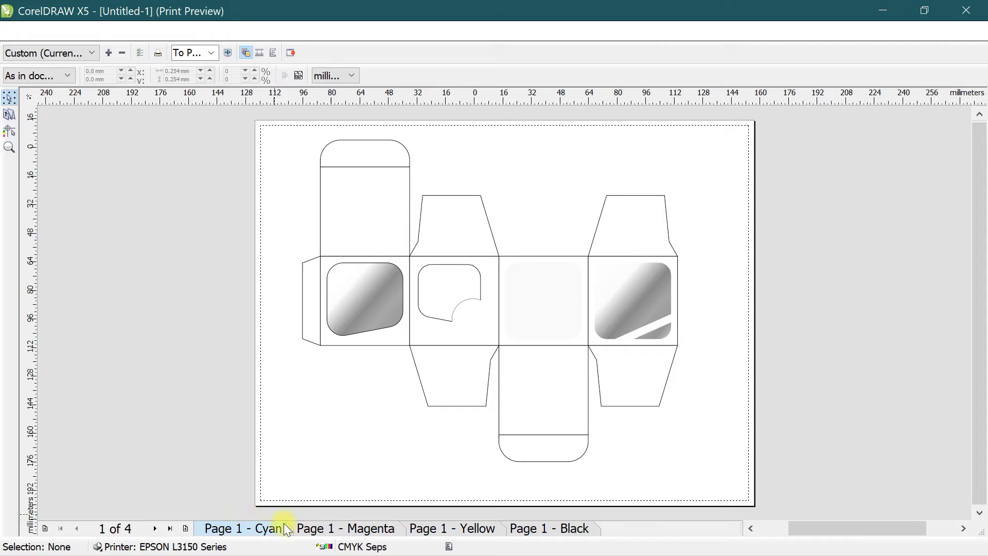
# Check the Magenta, Yellow, Black and Cyan plates, then close the preview
pyautogui.click(353, 532)
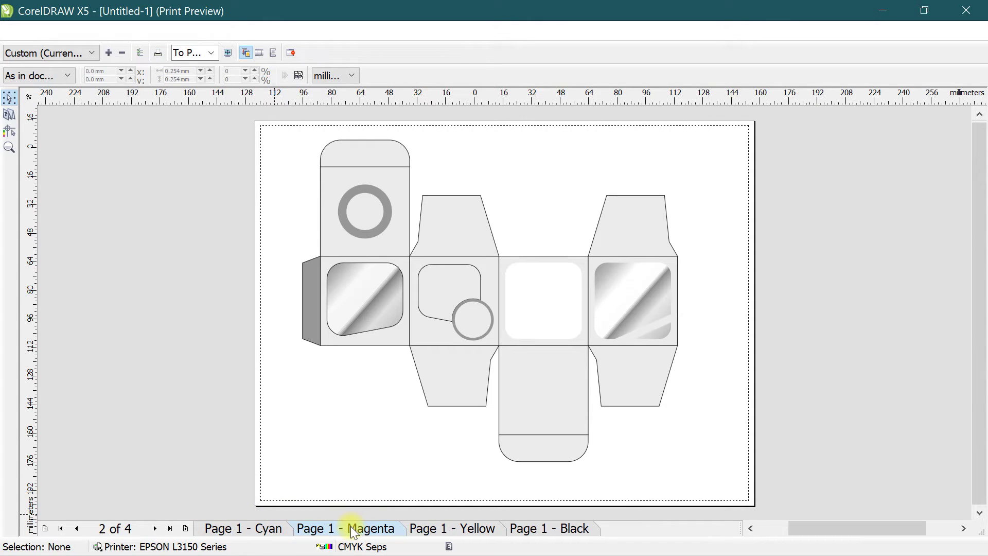
pyautogui.click(425, 525)
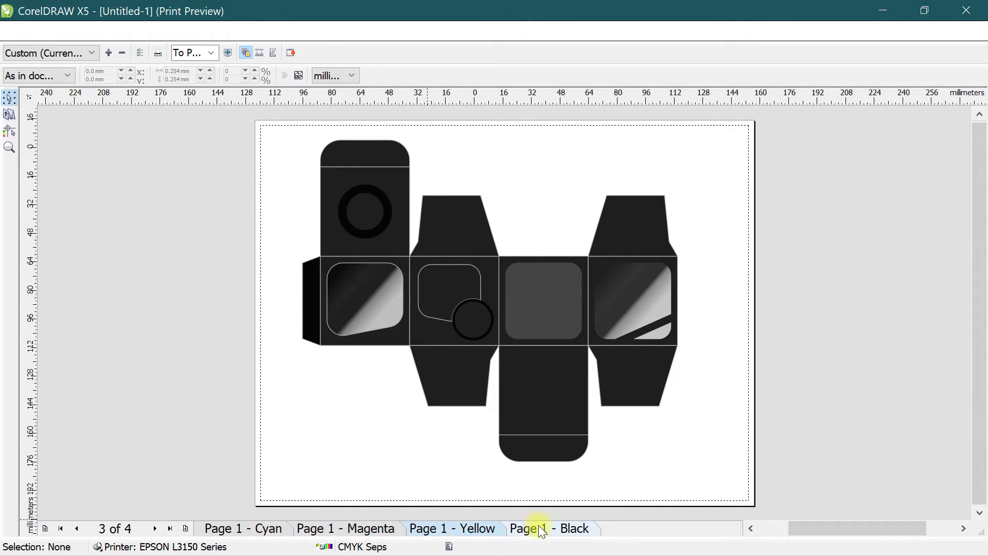
pyautogui.click(556, 528)
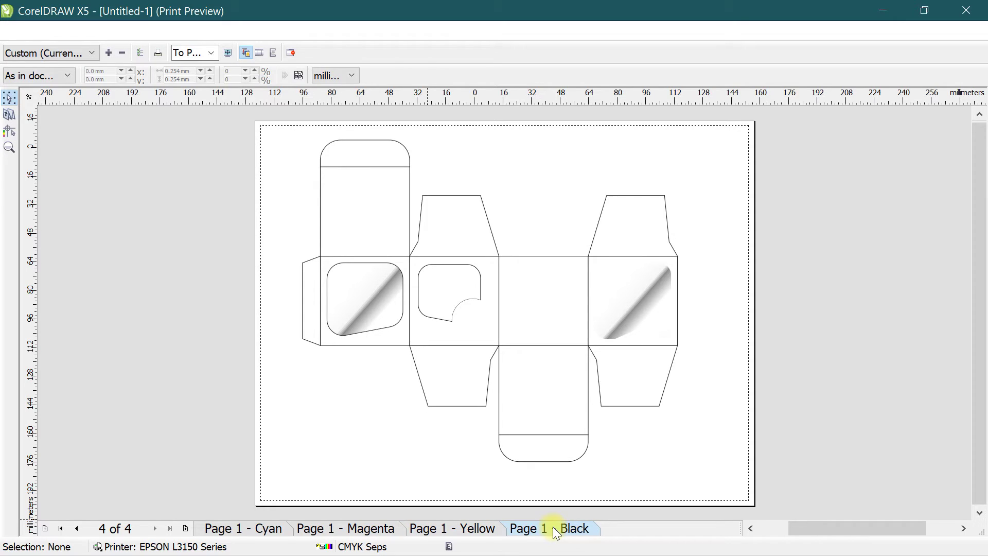
pyautogui.click(482, 526)
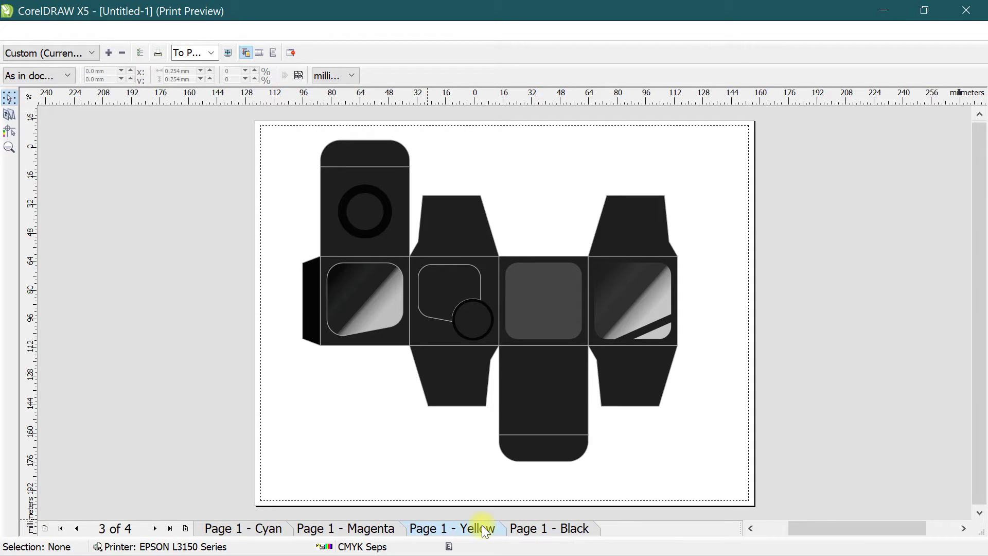
pyautogui.click(381, 529)
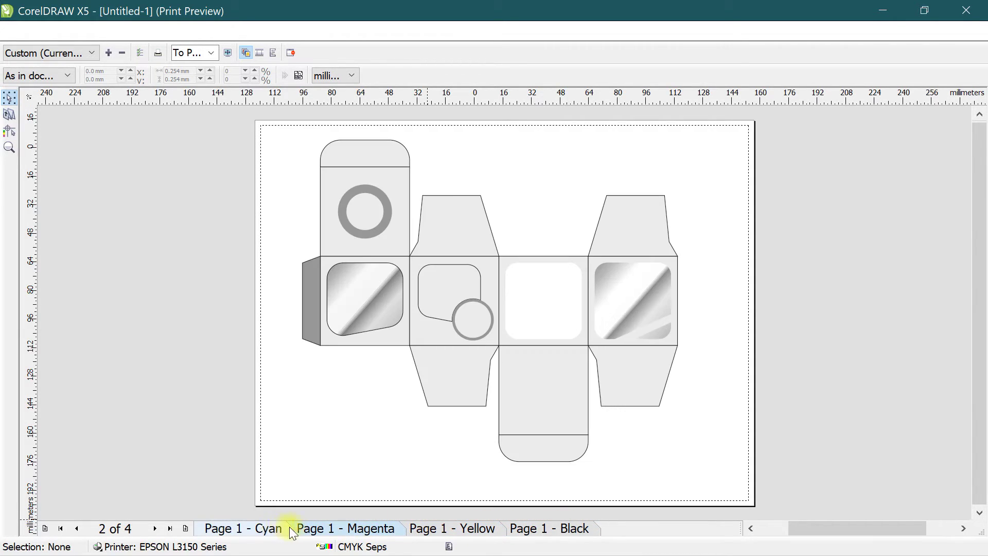
pyautogui.click(270, 530)
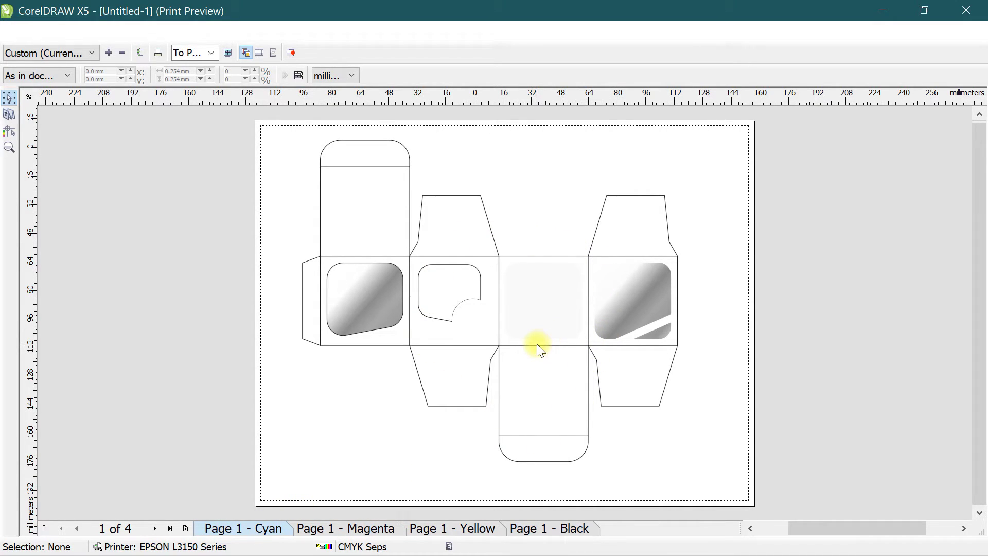
pyautogui.click(291, 53)
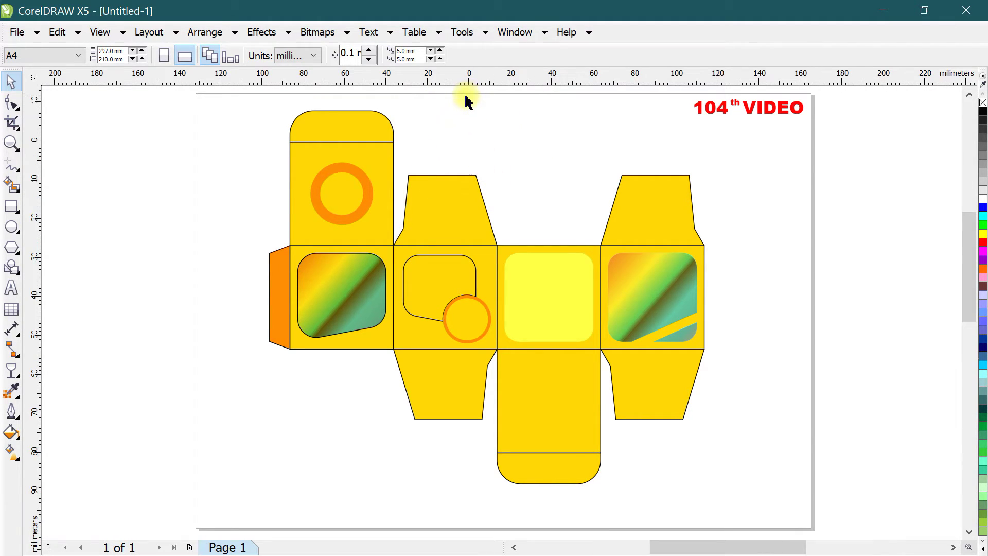
# Draw a 5 mm circle above the flaps
pyautogui.scroll(2, 465, 99)
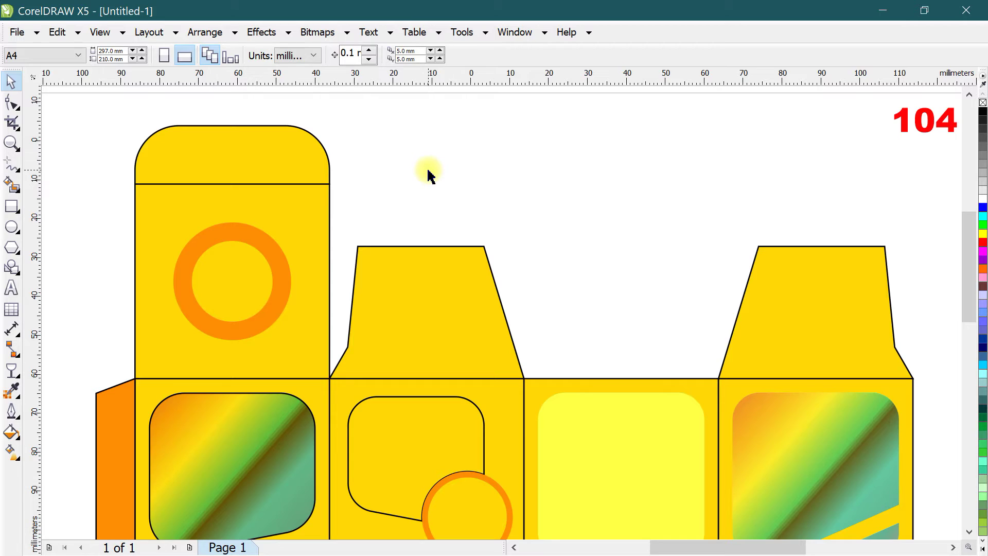
pyautogui.click(11, 226)
pyautogui.moveTo(384, 161); pyautogui.dragTo(412, 205)
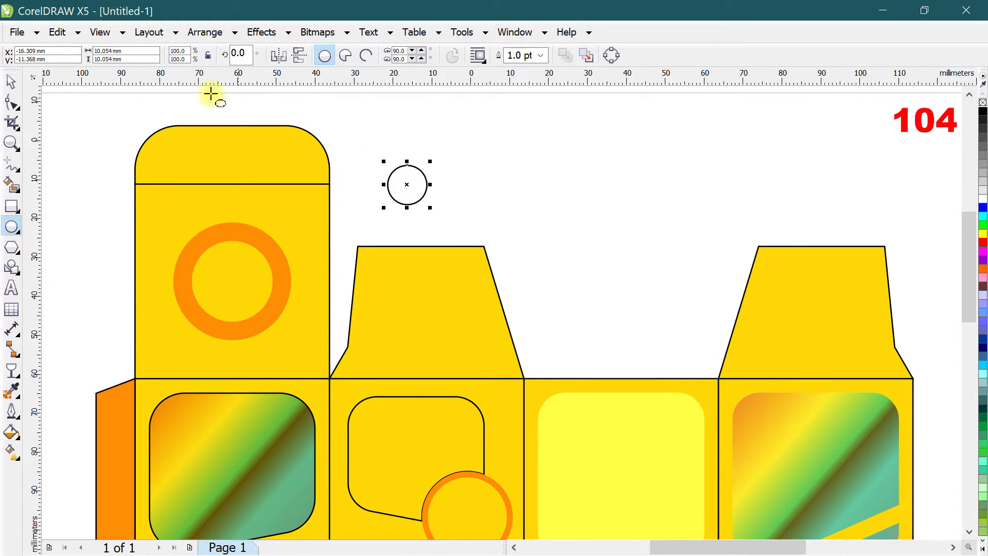
pyautogui.doubleClick(108, 50)
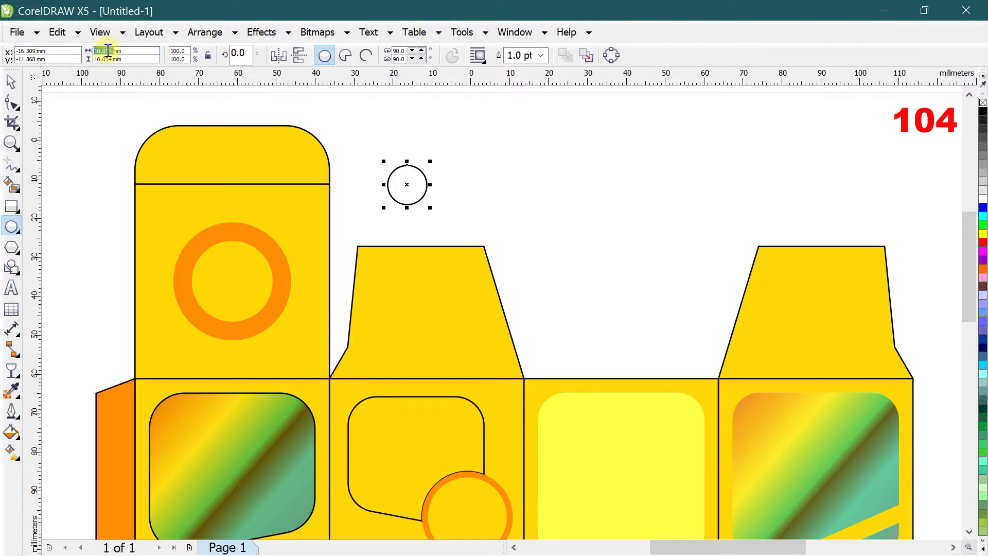
pyautogui.write('5')
pyautogui.press('Return')
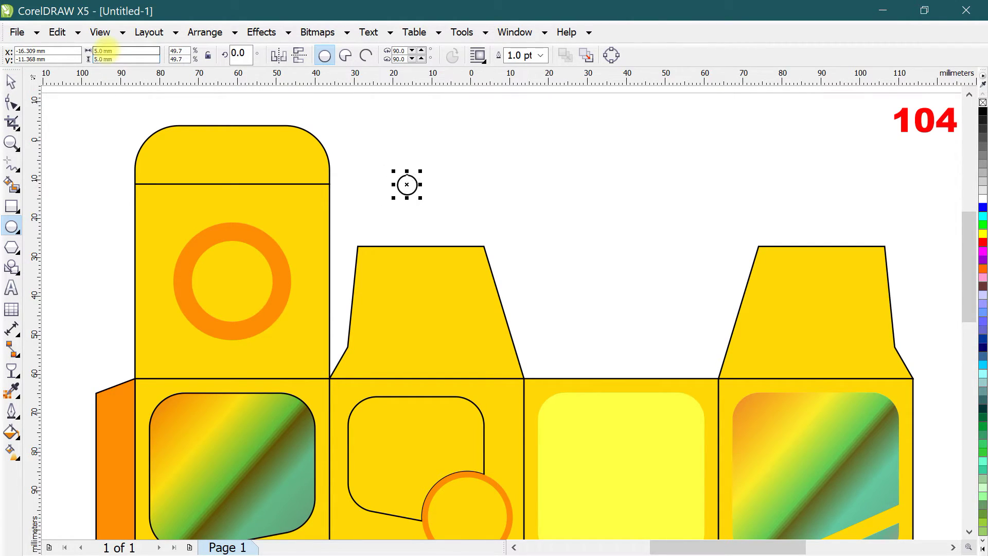
# Draw a 9 mm horizontal line through the circle's centre
pyautogui.scroll(2, 397, 154)
pyautogui.scroll(2, 401, 170)
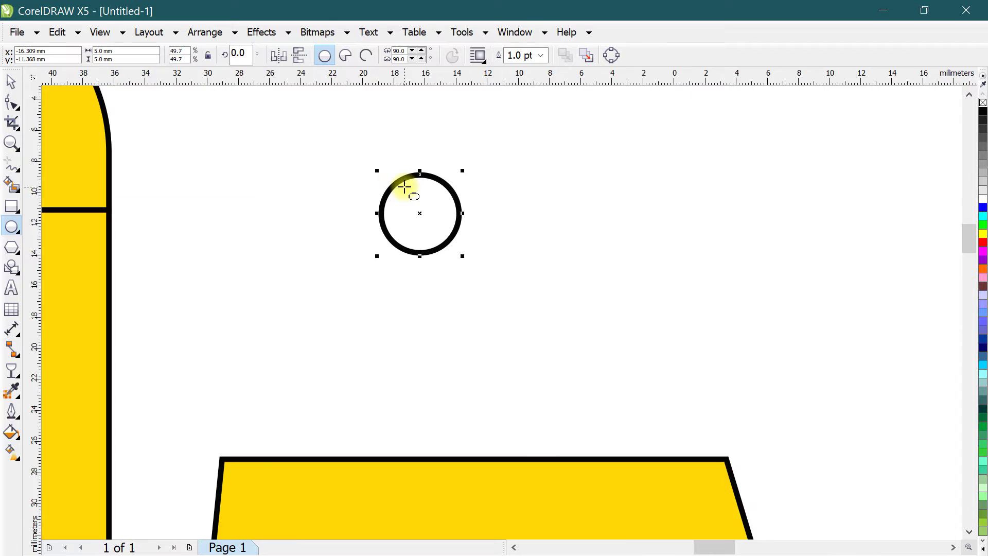
pyautogui.click(10, 165)
pyautogui.click(331, 212)
pyautogui.click(519, 212)
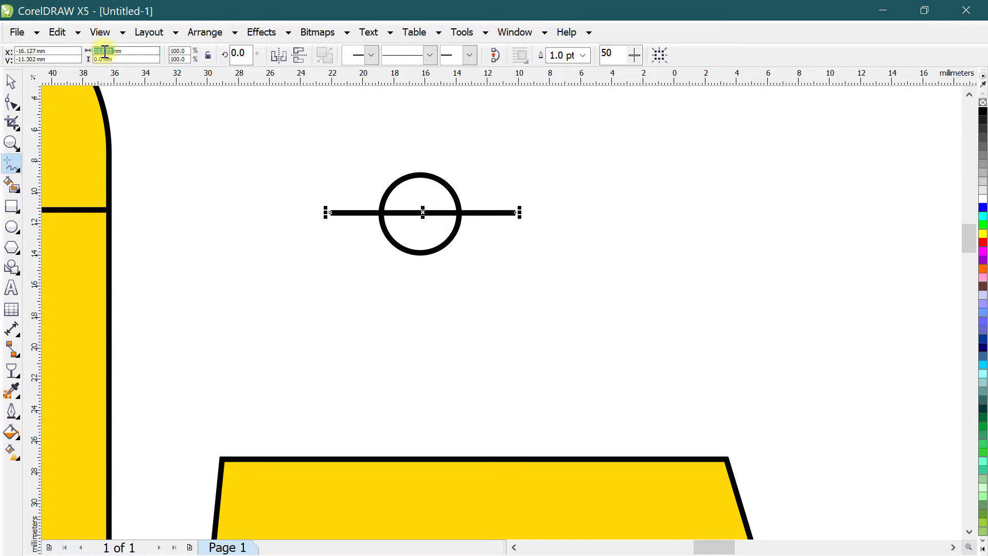
pyautogui.press('Return')
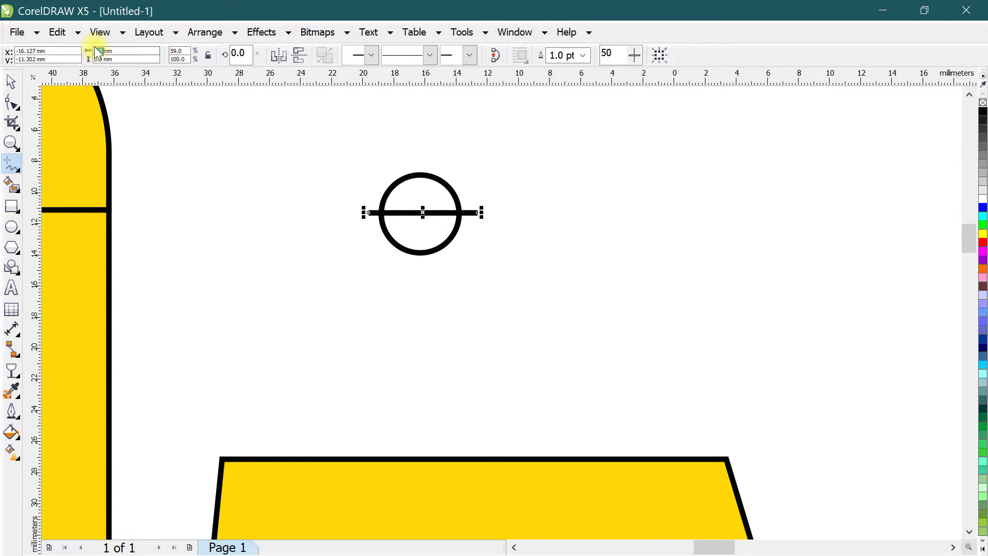
pyautogui.press('Return')
# Rotate a copy of the line 90° to make a vertical line
pyautogui.click(11, 81)
pyautogui.moveTo(328, 145); pyautogui.dragTo(543, 291)
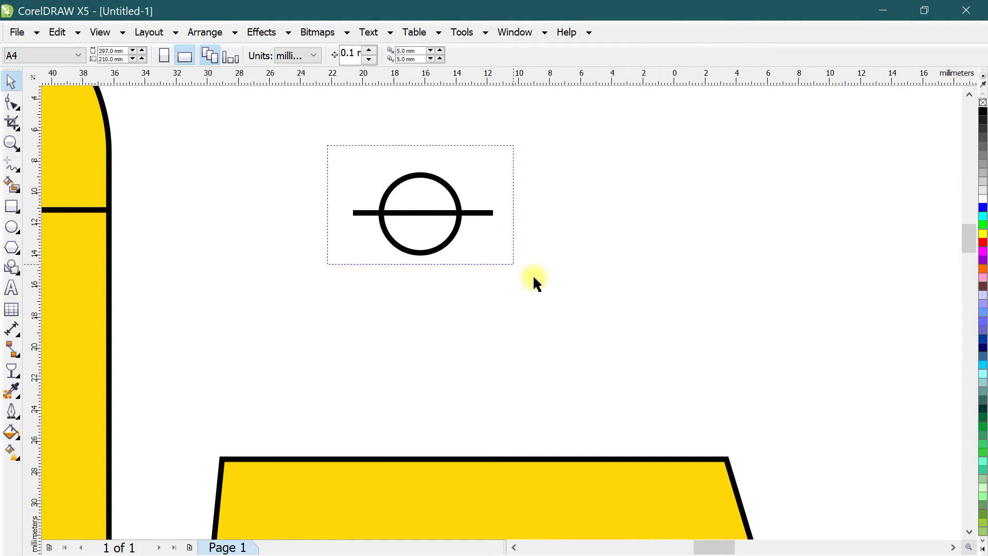
pyautogui.click(486, 213)
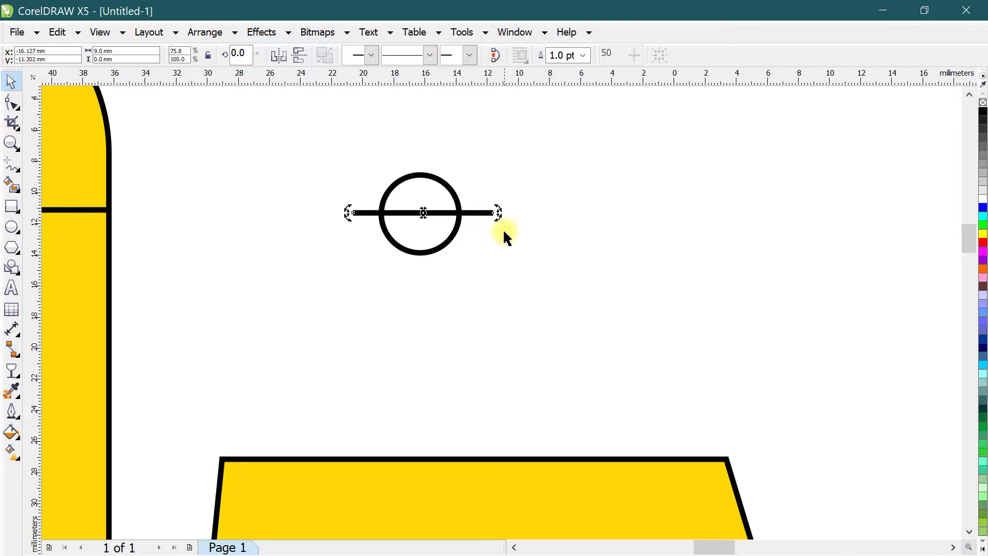
pyautogui.moveTo(497, 213); pyautogui.dragTo(417, 322)
pyautogui.click(542, 261)
# Centre both lines on the circle, group them, and apply Hairline outlines
pyautogui.moveTo(326, 132); pyautogui.dragTo(579, 344)
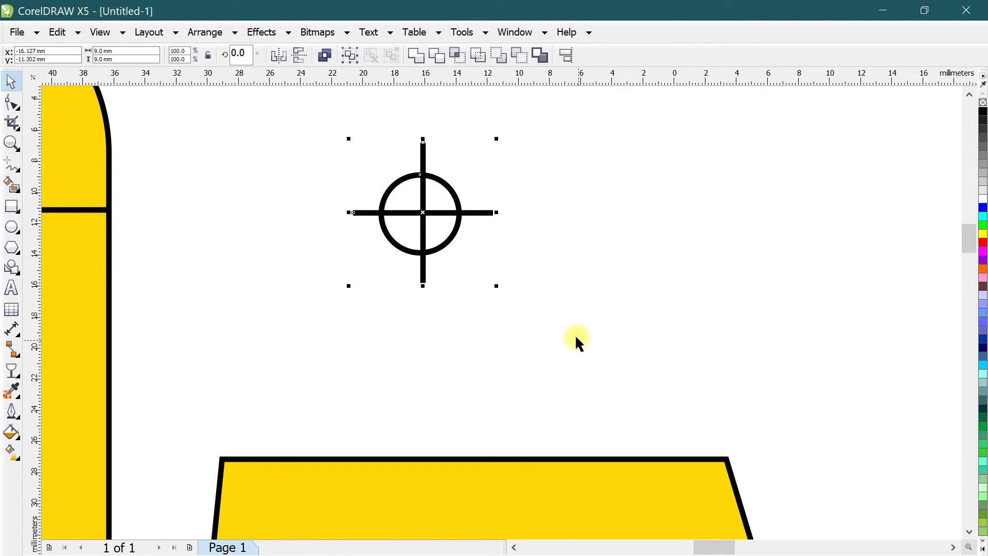
pyautogui.press('e')
pyautogui.press('c')
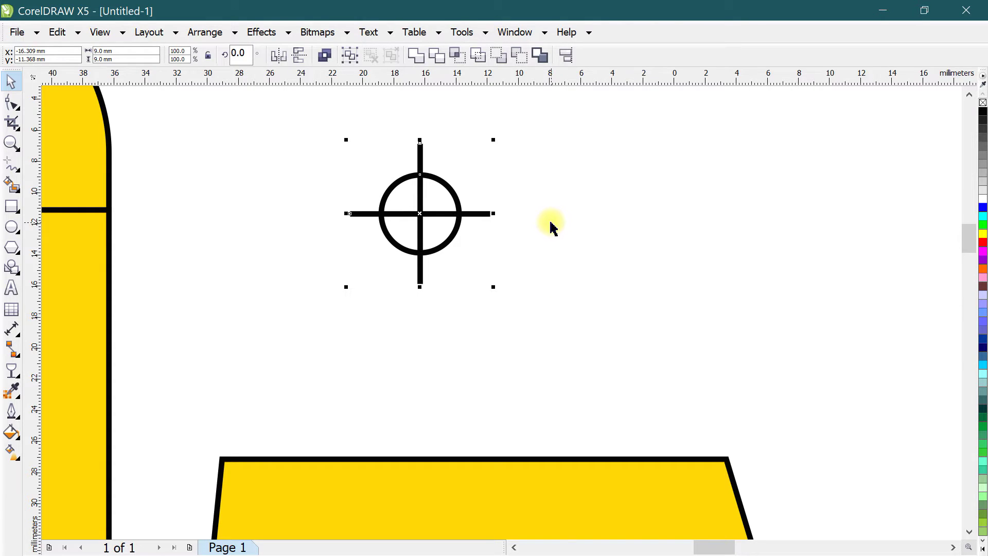
pyautogui.hotkey('ctrl', 'g')
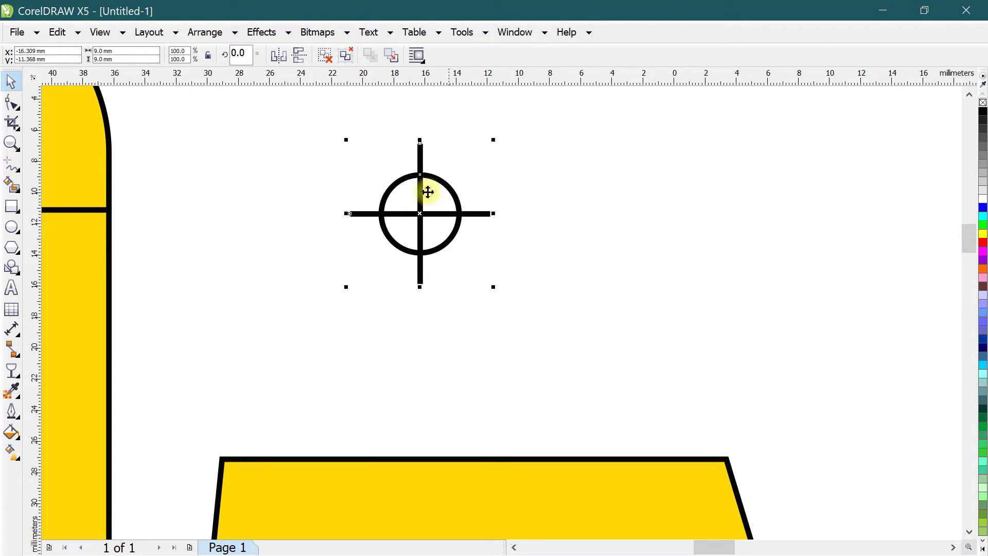
pyautogui.click(8, 414)
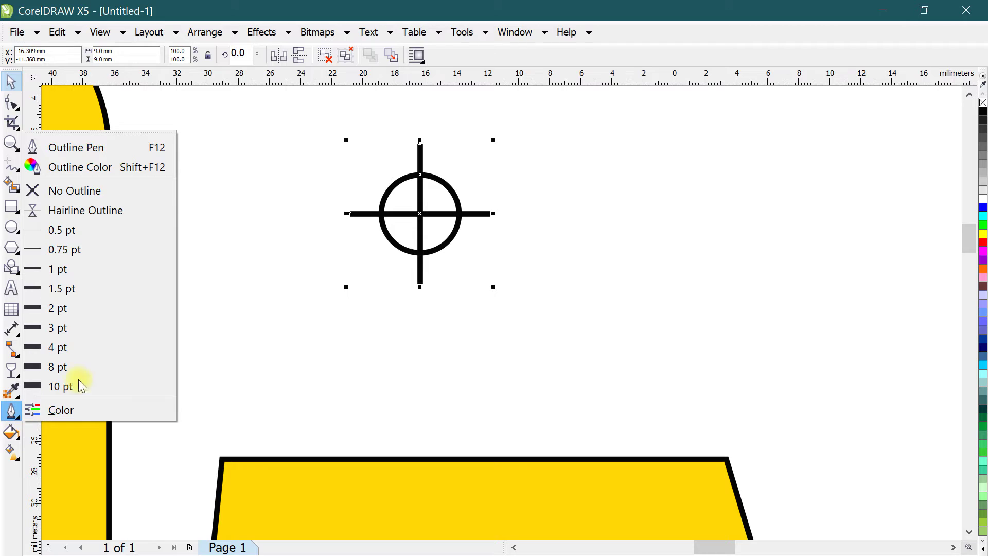
pyautogui.click(76, 211)
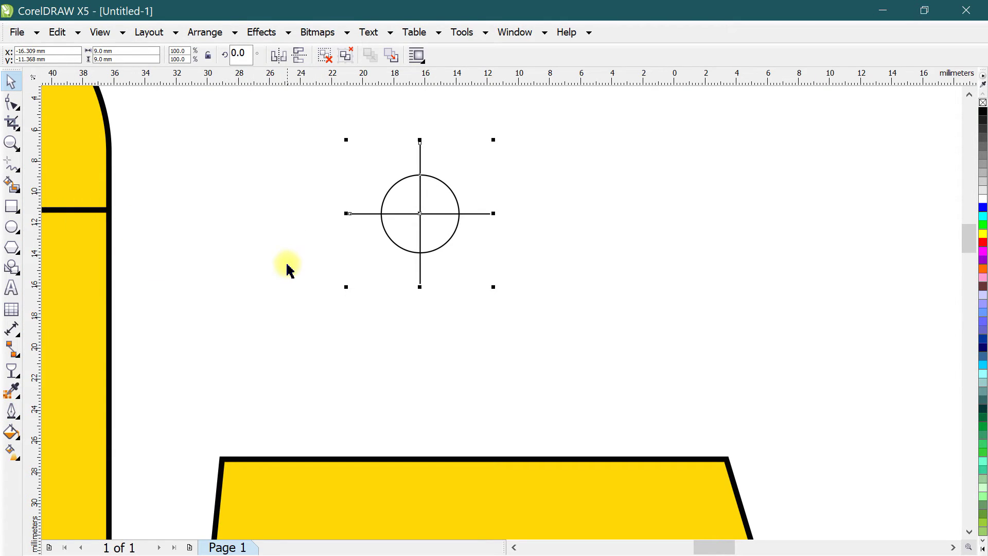
# Nudge the grouped crosshair slightly down-left
pyautogui.click(289, 274)
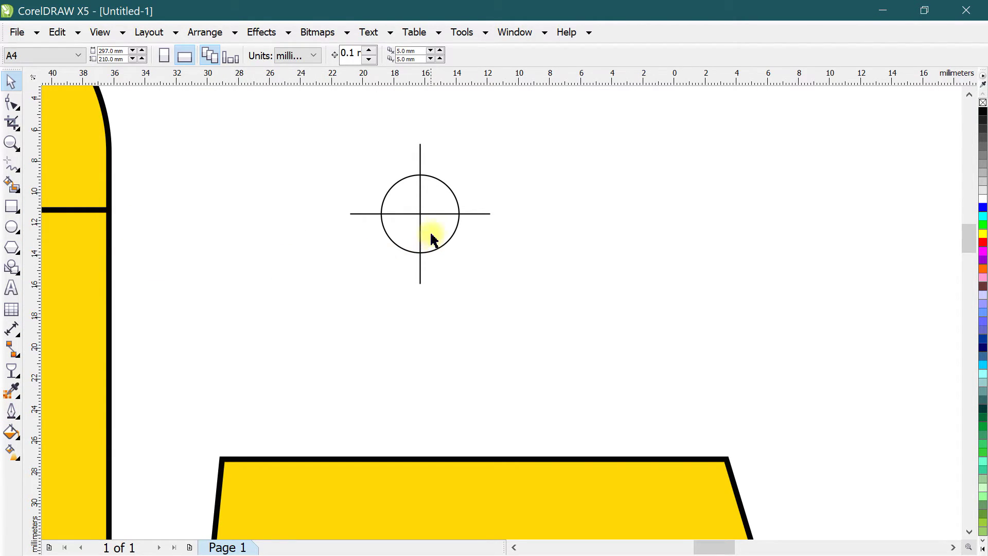
pyautogui.scroll(-1, 313, 218)
pyautogui.moveTo(316, 160); pyautogui.dragTo(432, 273)
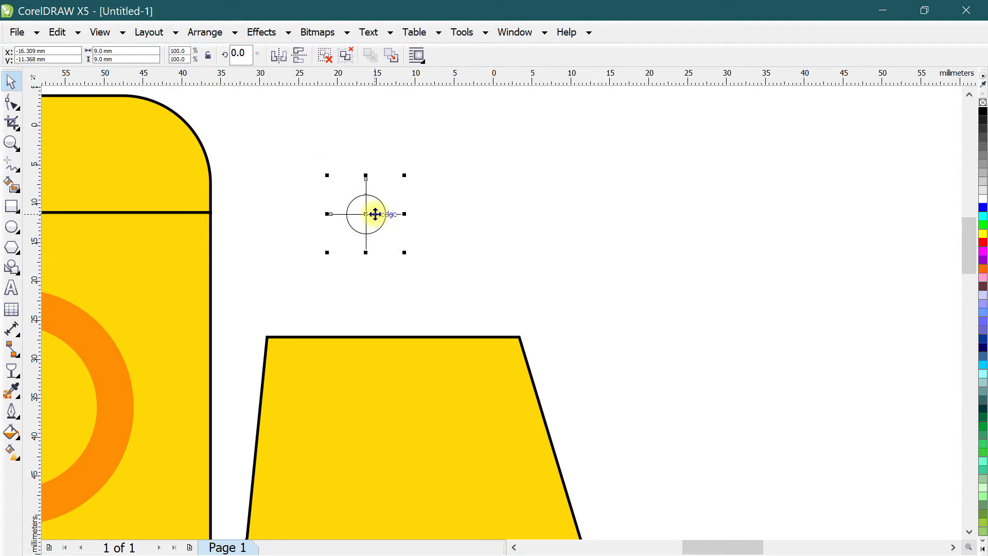
pyautogui.scroll(1, 375, 214)
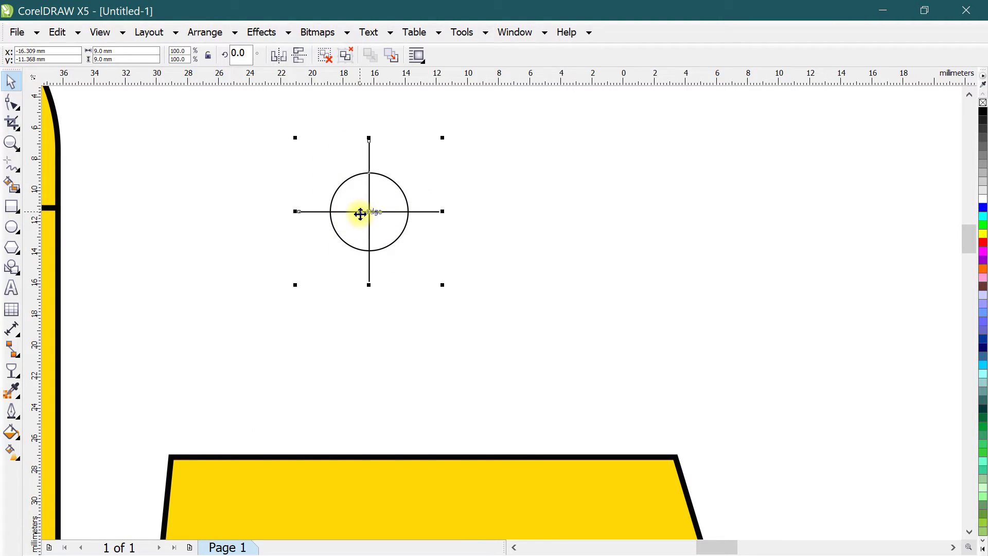
pyautogui.moveTo(374, 211); pyautogui.dragTo(368, 221)
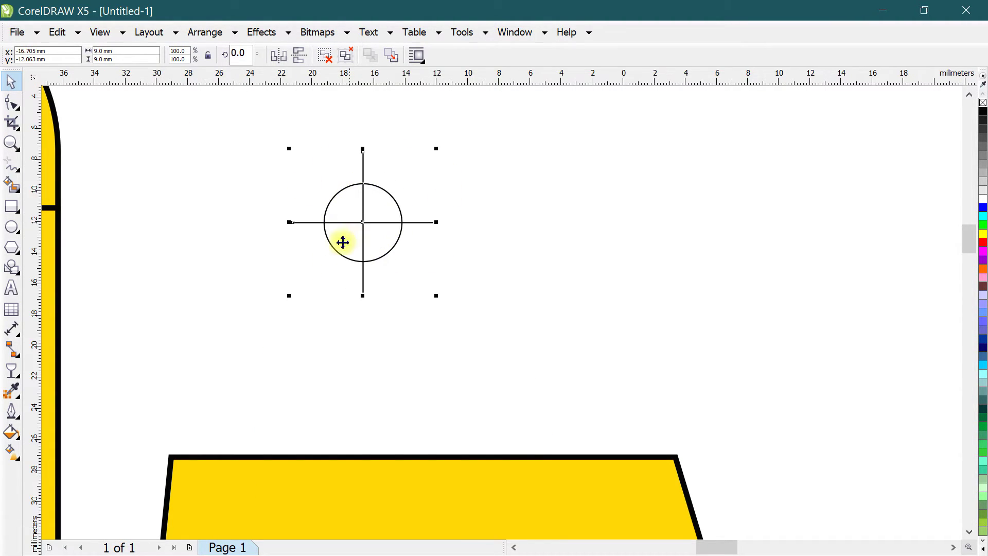
# Set the crosshair outline colour to CMYK C100 M100 Y100 K100
pyautogui.click(13, 411)
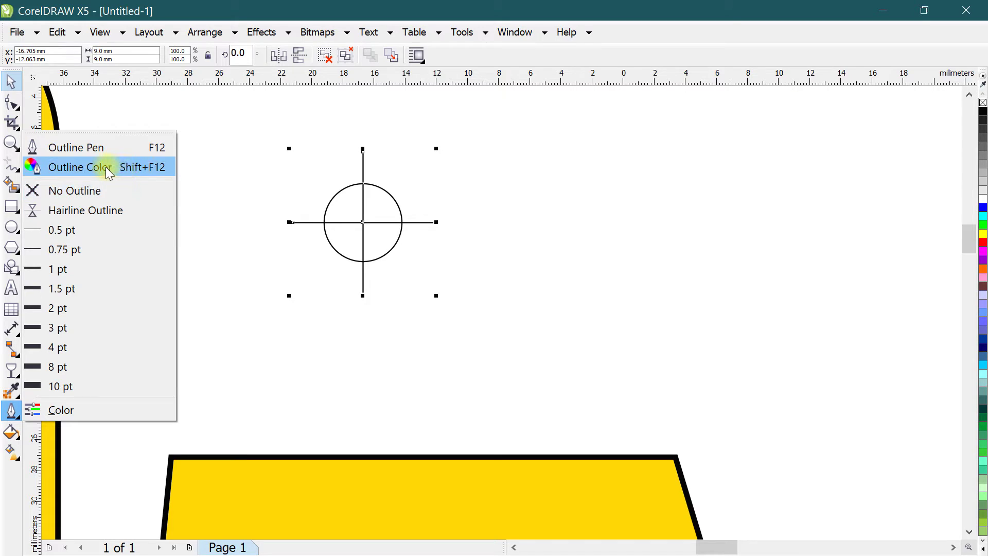
pyautogui.click(107, 168)
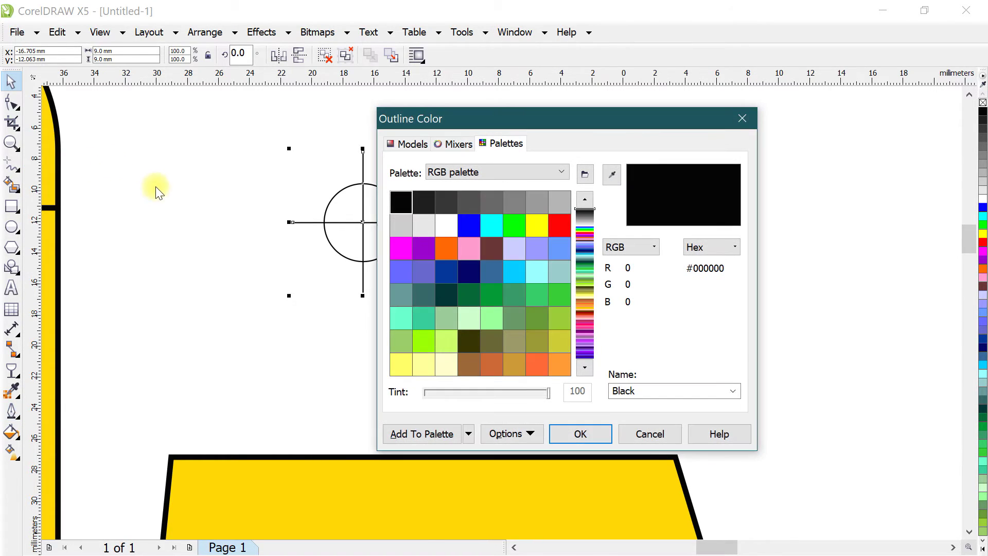
pyautogui.moveTo(451, 116)
pyautogui.mouseDown()
pyautogui.moveTo(560, 87)
pyautogui.moveTo(563, 77)
pyautogui.mouseUp()
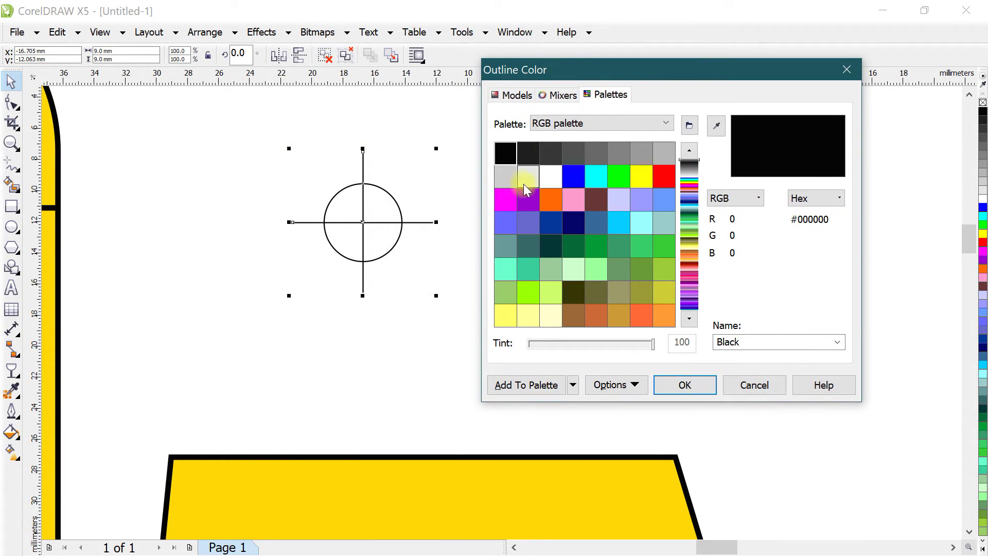
pyautogui.click(517, 96)
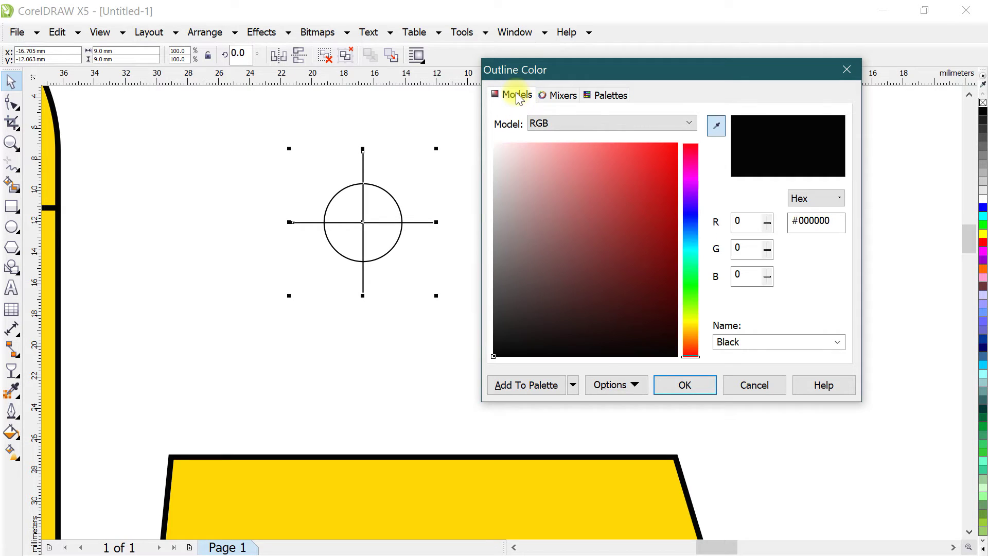
pyautogui.click(567, 125)
pyautogui.click(548, 149)
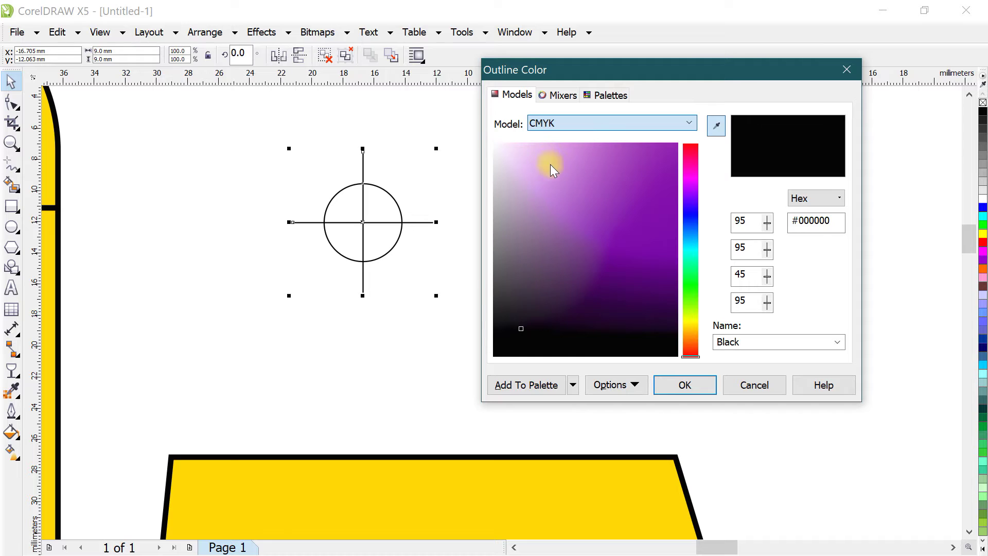
pyautogui.moveTo(767, 222); pyautogui.dragTo(766, 157)
pyautogui.moveTo(767, 249); pyautogui.dragTo(774, 177)
pyautogui.moveTo(767, 276); pyautogui.dragTo(768, 211)
pyautogui.moveTo(766, 304); pyautogui.dragTo(766, 144)
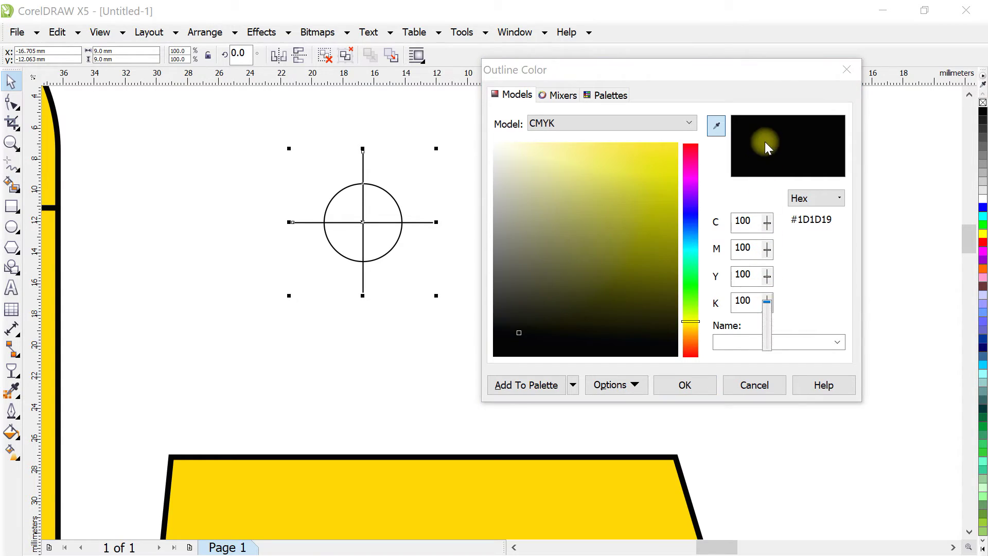
pyautogui.click(684, 385)
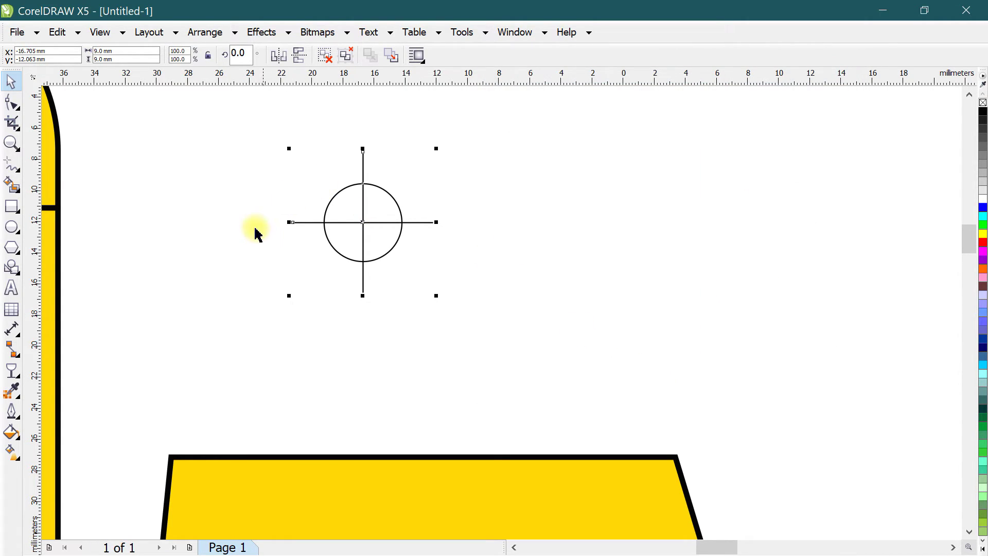
# Move the crosshair above the left flap and copy it above the right flap
pyautogui.moveTo(361, 225); pyautogui.dragTo(257, 233)
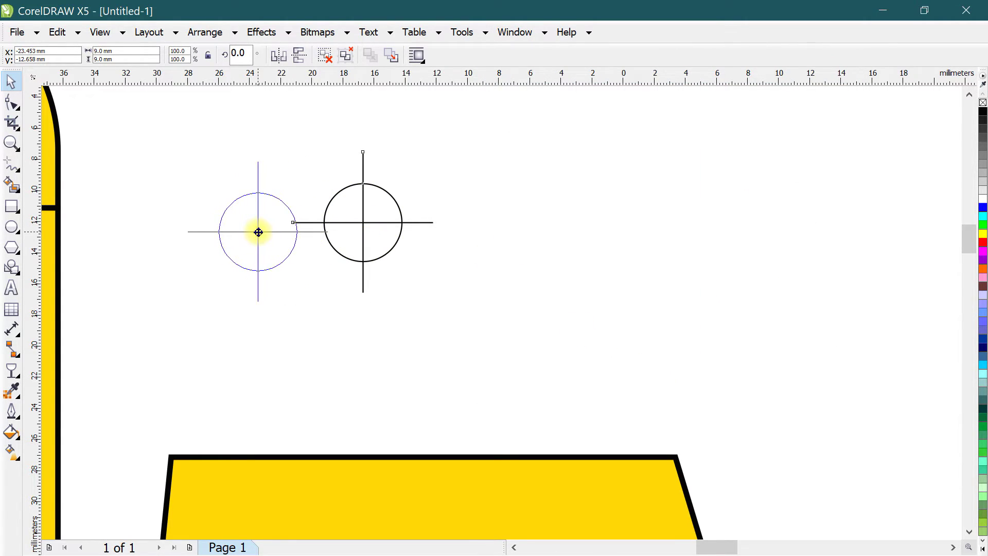
pyautogui.scroll(-1, 259, 238)
pyautogui.scroll(-1, 258, 243)
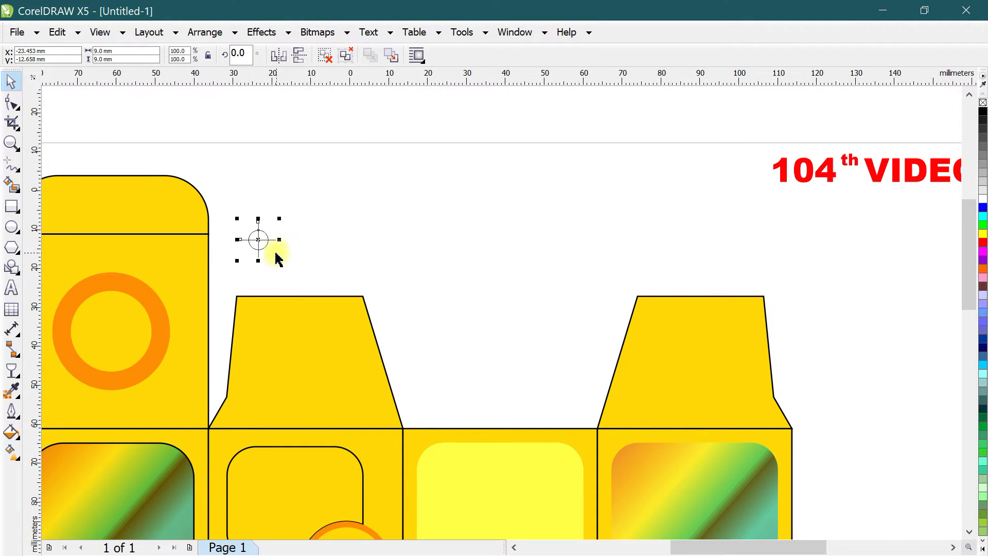
pyautogui.moveTo(260, 239); pyautogui.dragTo(716, 293)
# Copy both top crosshairs straight down below the lower flaps
pyautogui.scroll(-3, 456, 254)
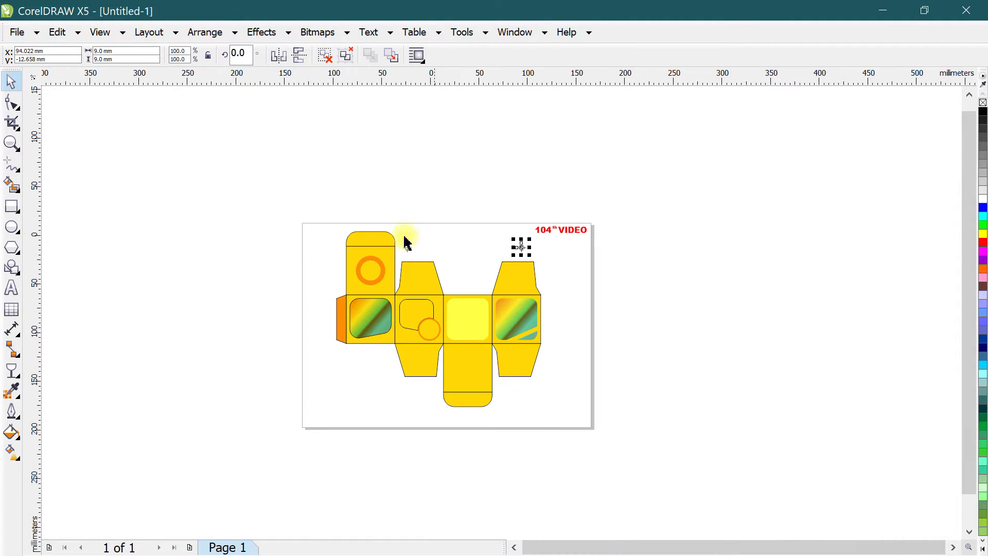
pyautogui.scroll(2, 406, 242)
pyautogui.press('Escape')
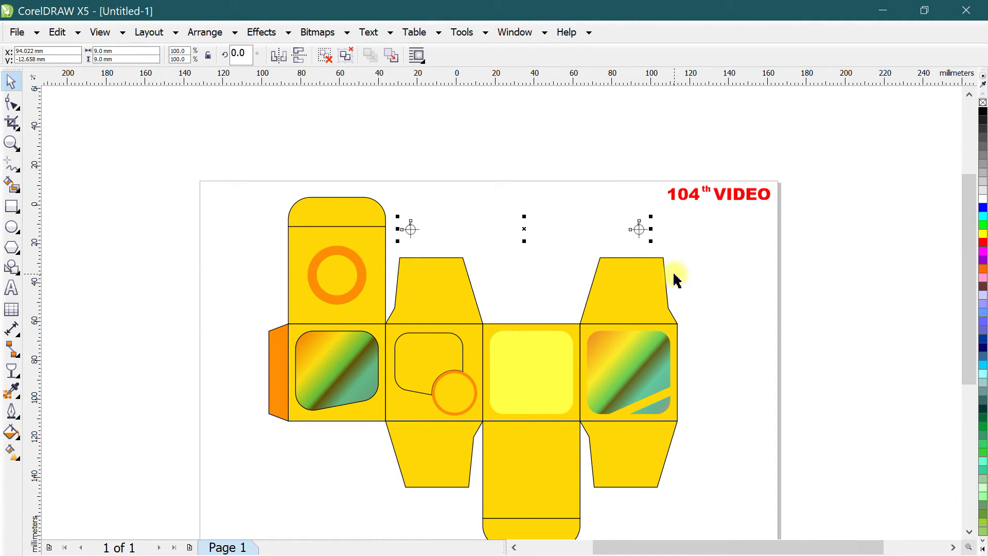
pyautogui.moveTo(522, 230); pyautogui.dragTo(553, 508)
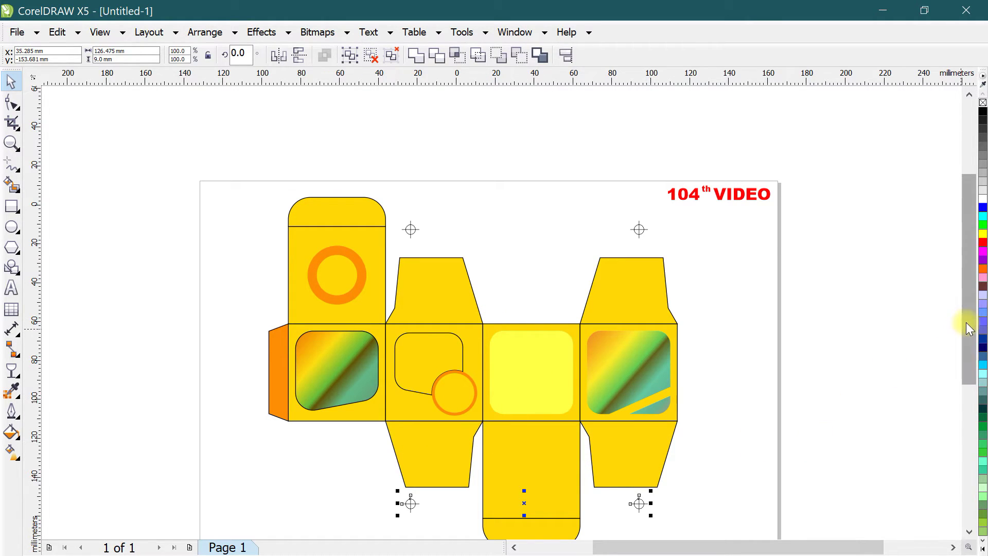
pyautogui.scroll(-3, 966, 319)
pyautogui.moveTo(232, 107); pyautogui.dragTo(712, 509)
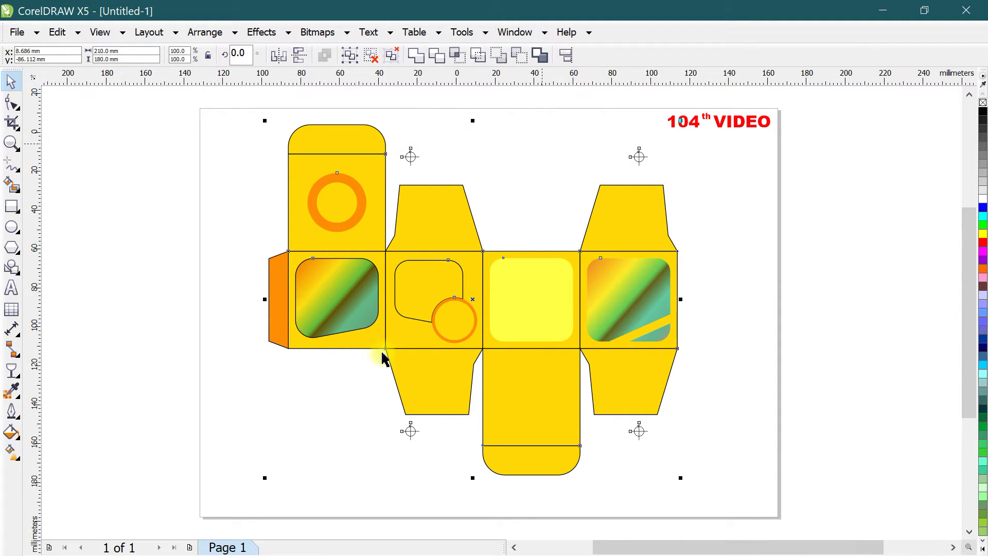
pyautogui.click(757, 398)
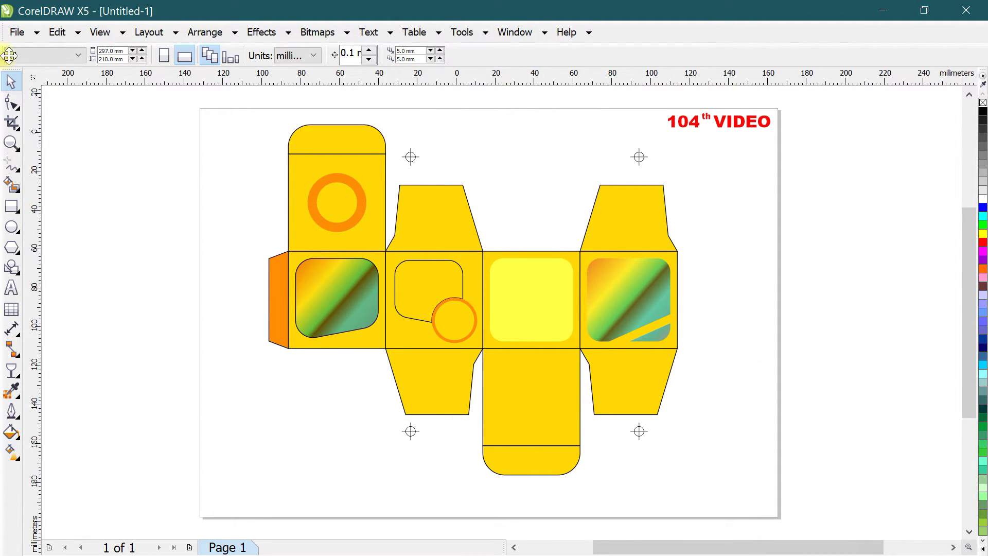
pyautogui.click(17, 31)
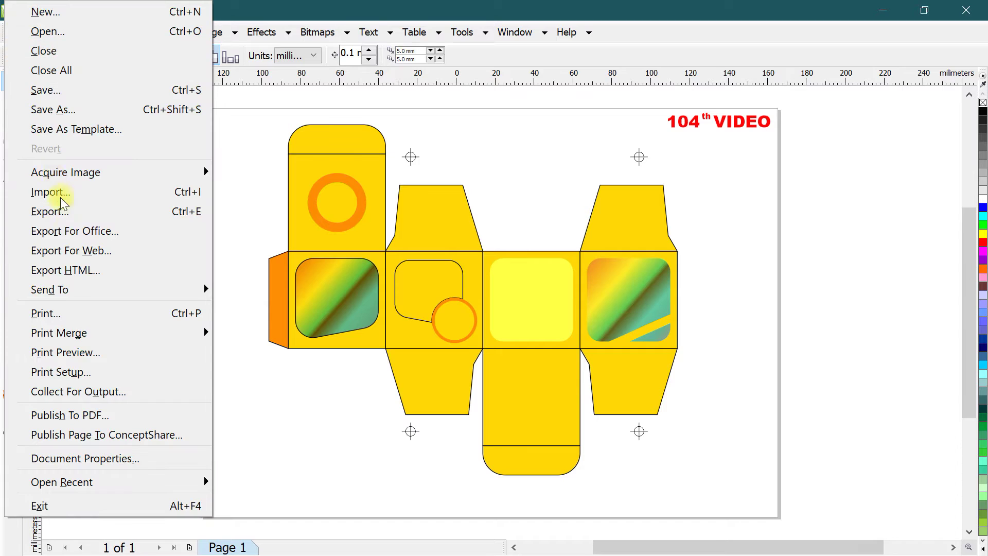
pyautogui.click(114, 354)
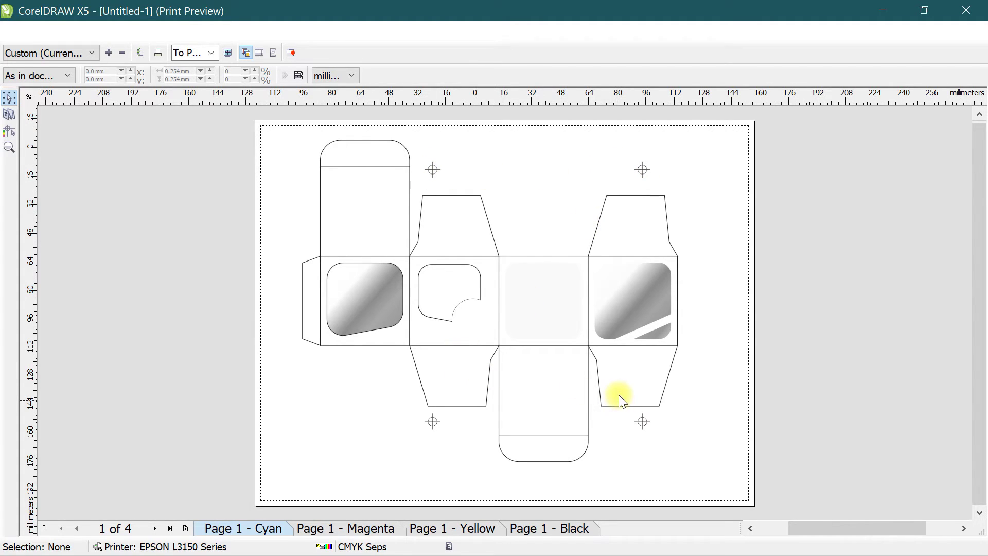
pyautogui.click(349, 529)
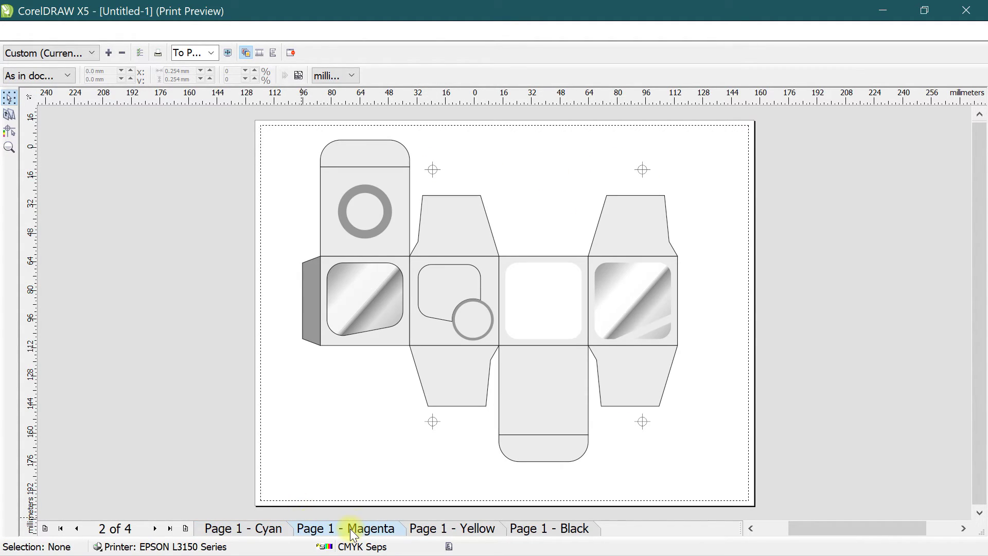
pyautogui.click(455, 528)
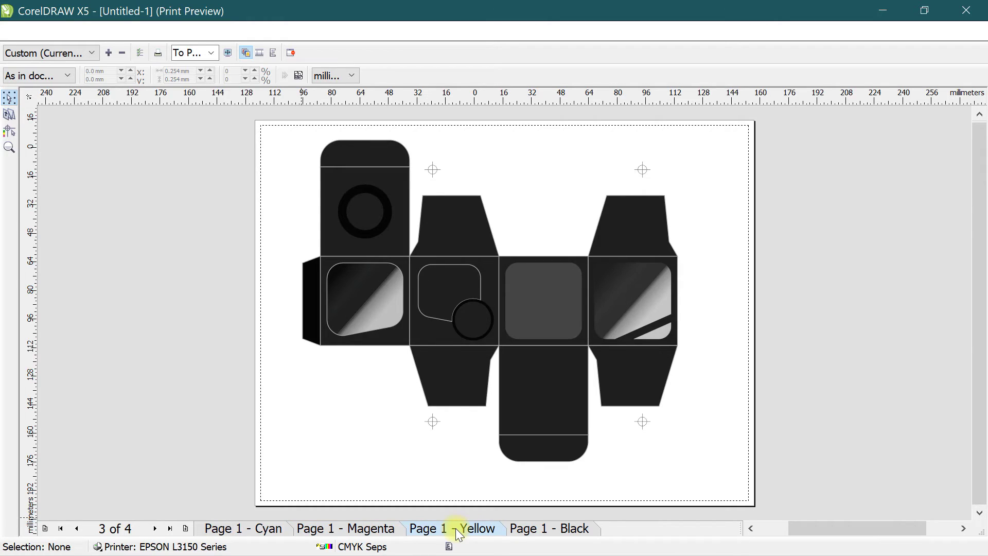
pyautogui.click(578, 527)
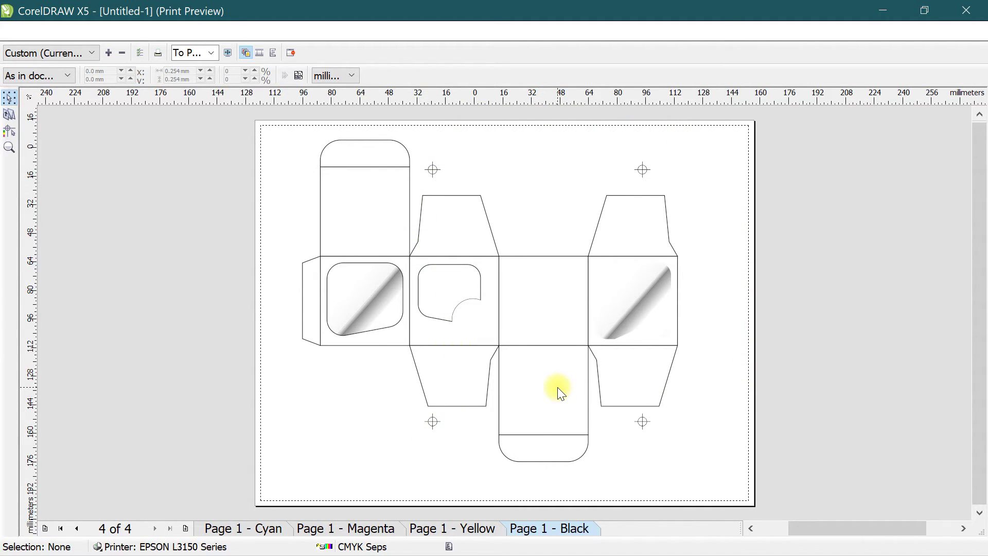
pyautogui.click(290, 53)
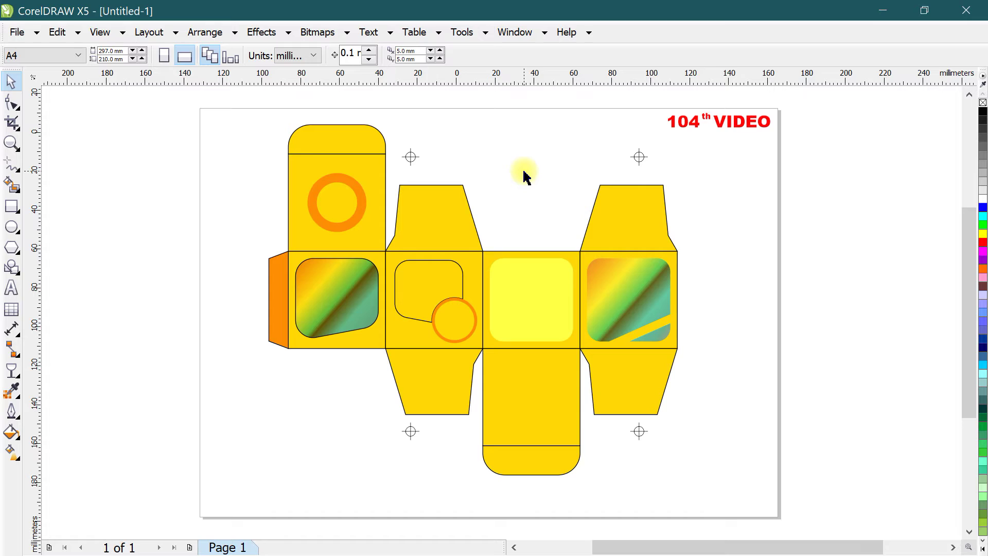
# Type 'CMYK' in Arial Black beside the top-left registration mark
pyautogui.scroll(2, 439, 154)
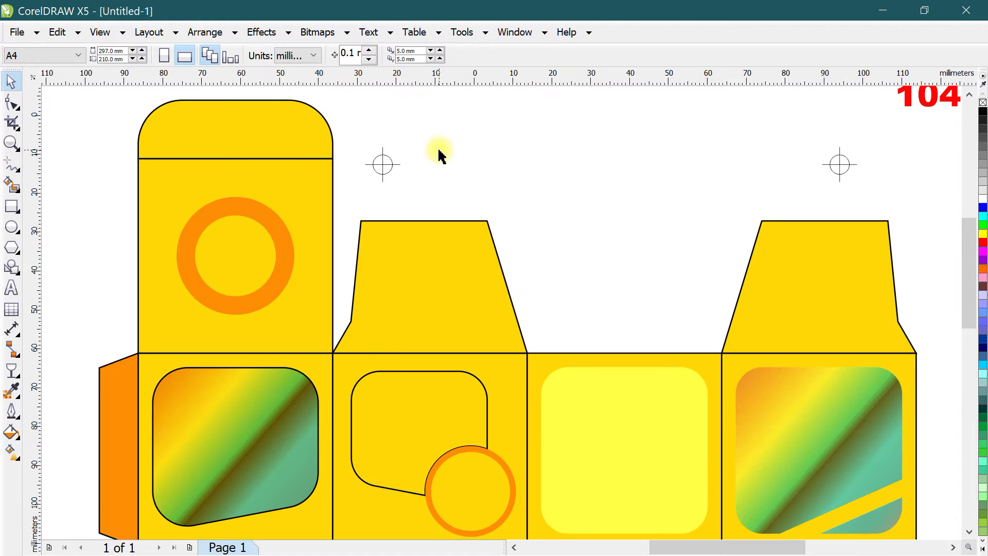
pyautogui.scroll(3, 438, 157)
pyautogui.click(12, 291)
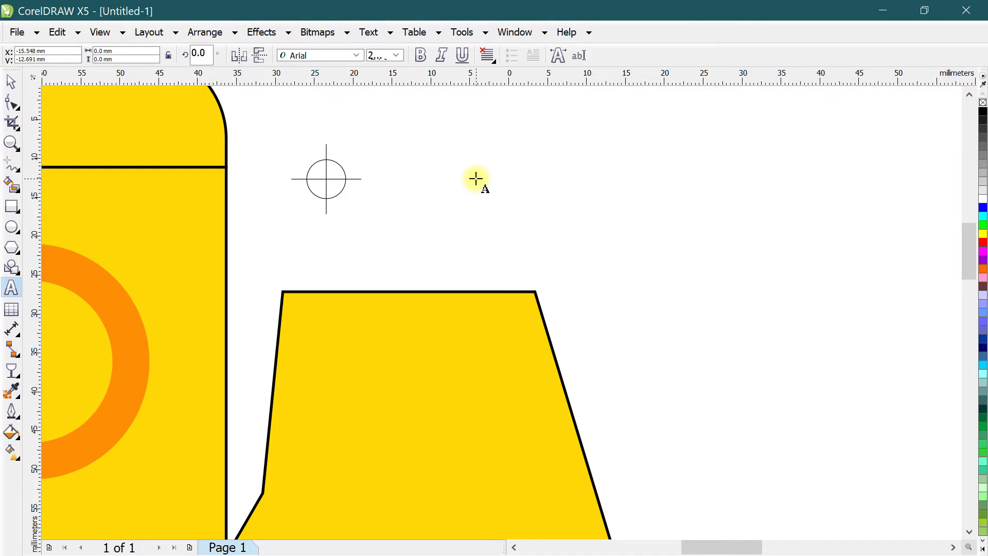
pyautogui.write('CM')
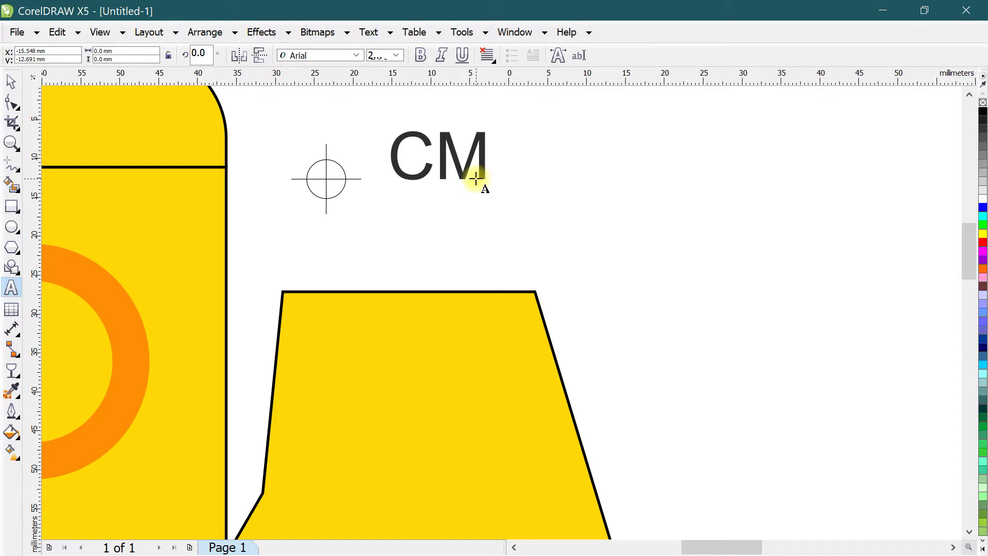
pyautogui.write('YK')
pyautogui.click(10, 81)
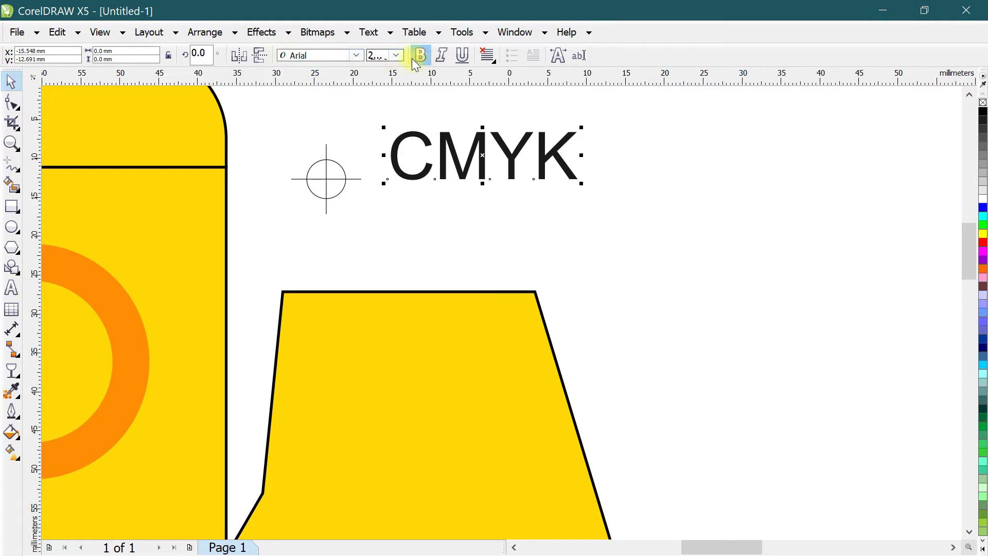
pyautogui.click(356, 56)
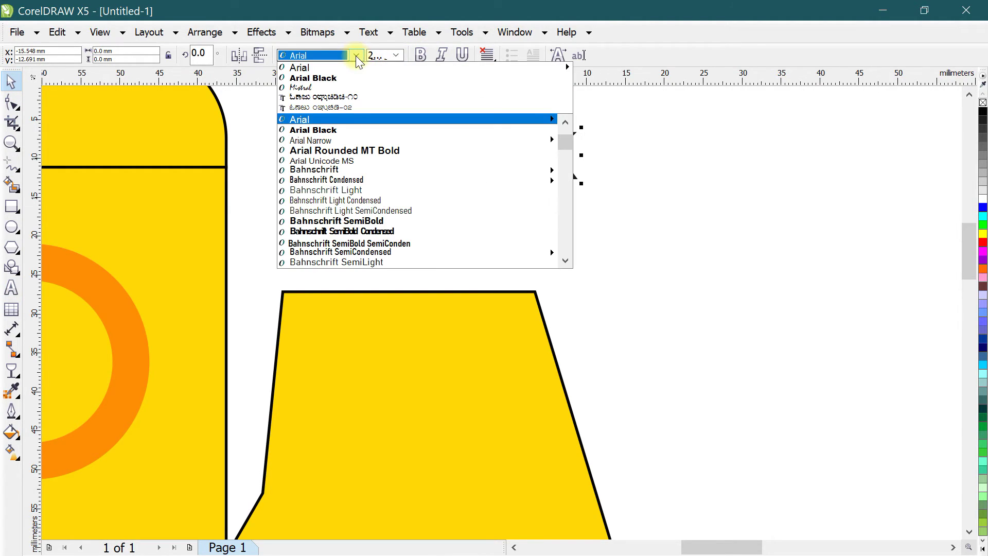
pyautogui.click(319, 78)
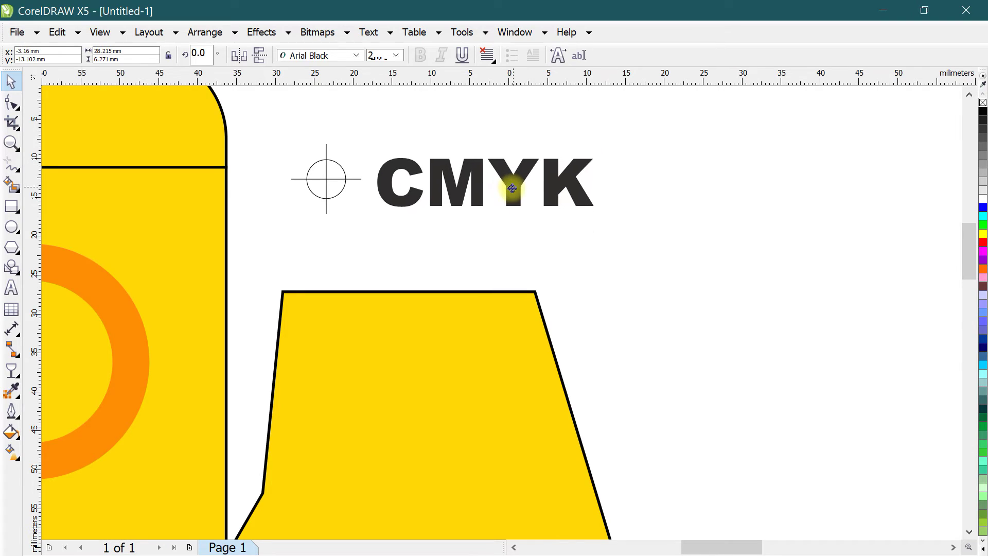
pyautogui.moveTo(513, 188); pyautogui.dragTo(506, 184)
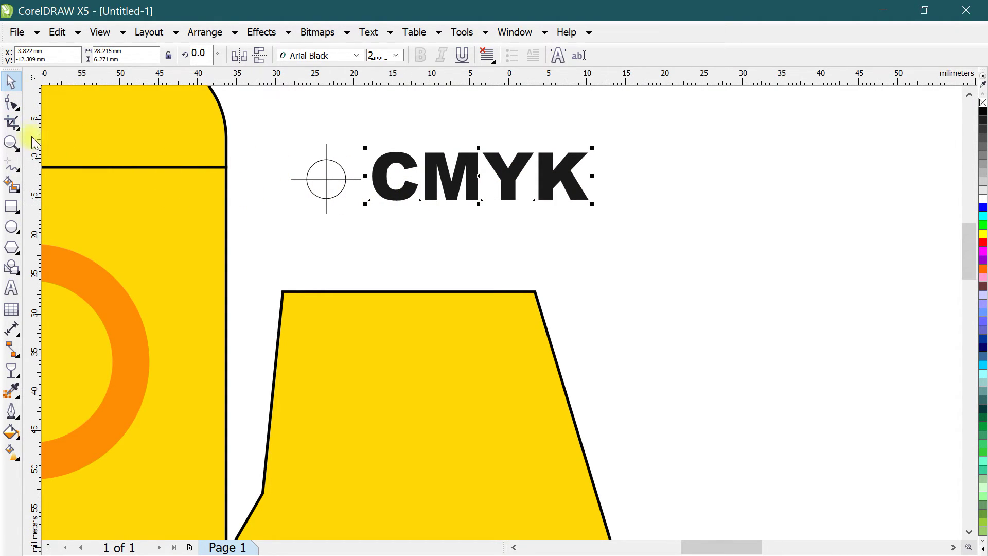
# Colour the letters C cyan, M magenta and Y yellow, leaving K black
pyautogui.click(17, 106)
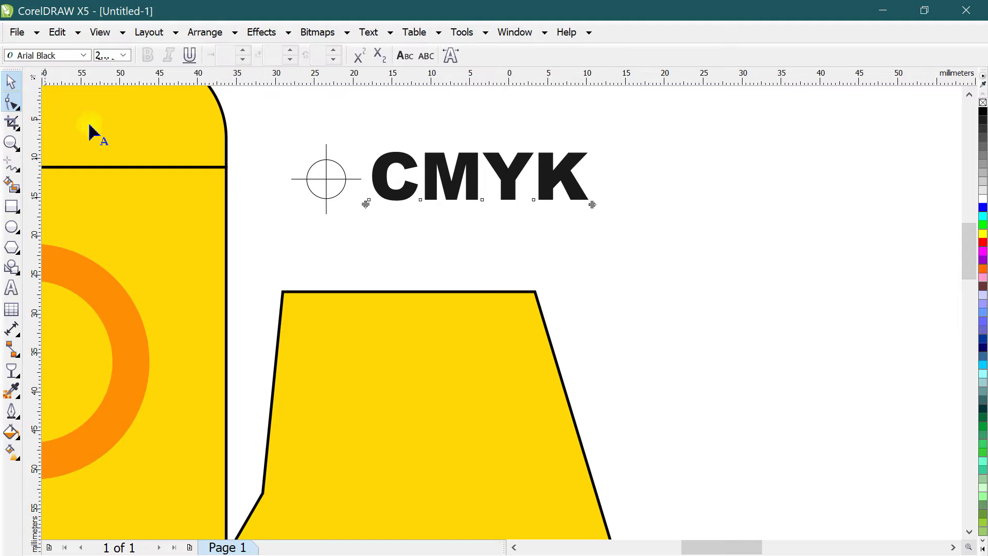
pyautogui.click(367, 204)
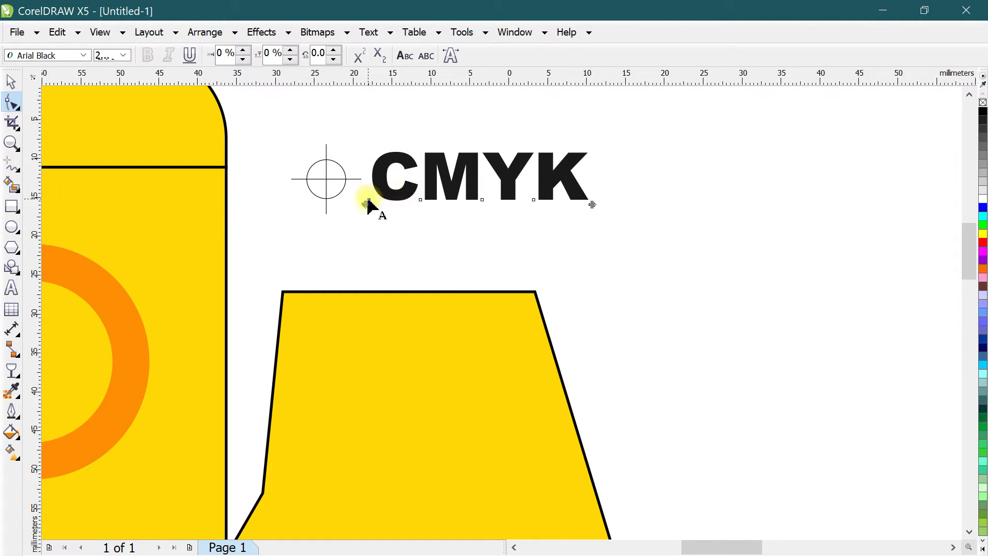
pyautogui.click(373, 207)
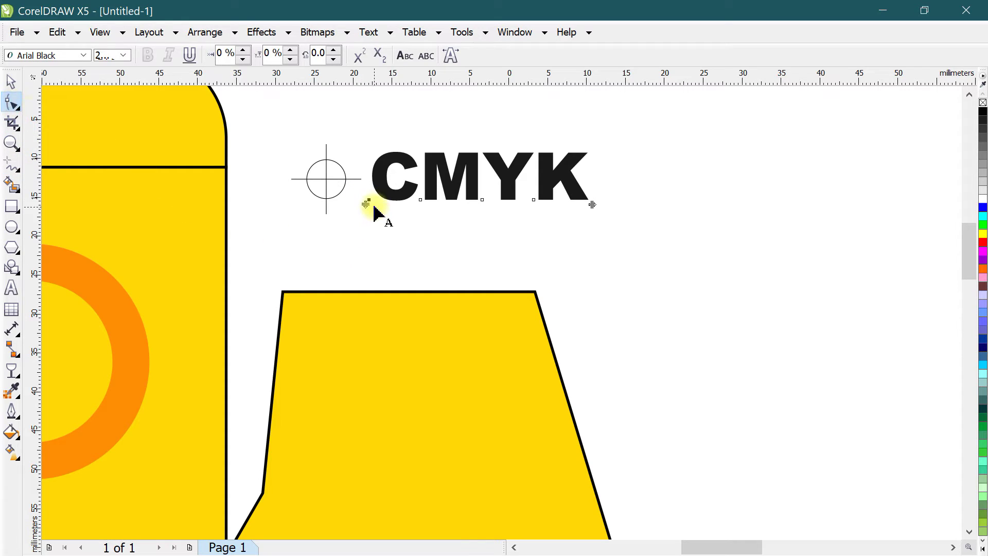
pyautogui.moveTo(368, 204); pyautogui.dragTo(983, 226)
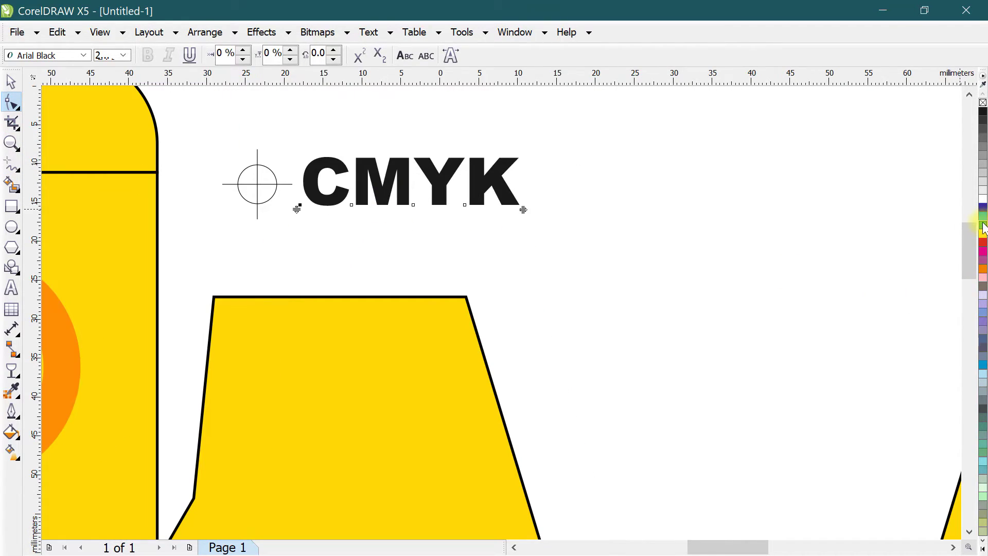
pyautogui.click(982, 216)
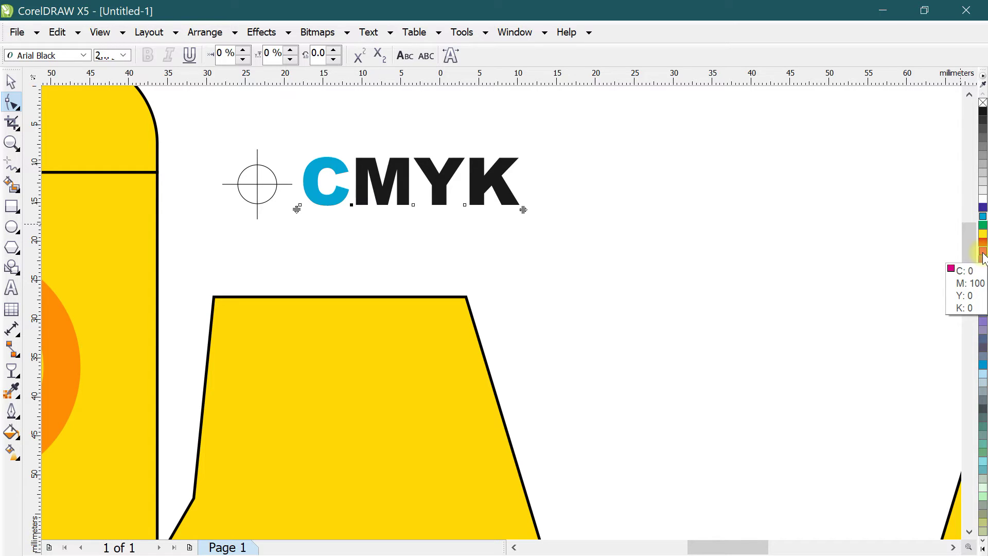
pyautogui.click(983, 252)
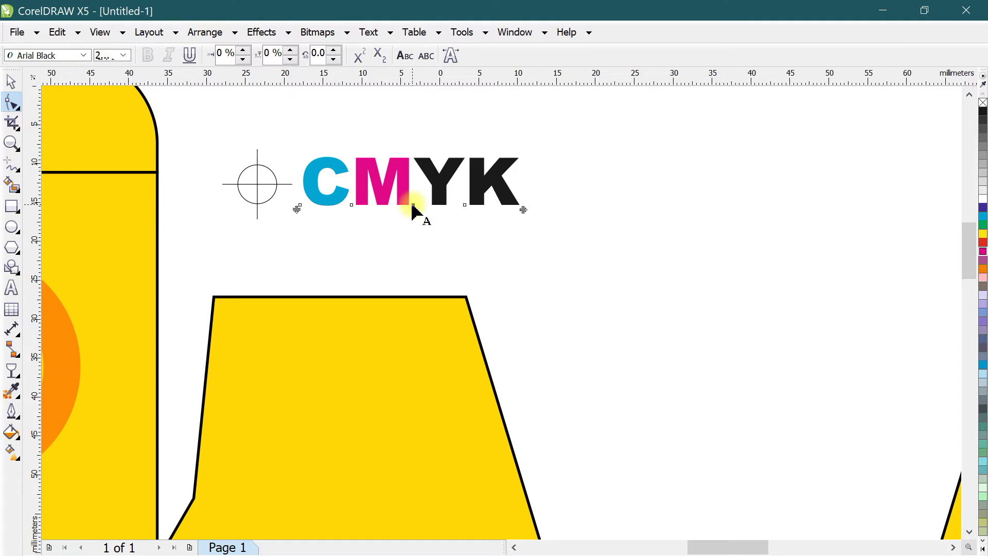
pyautogui.click(981, 235)
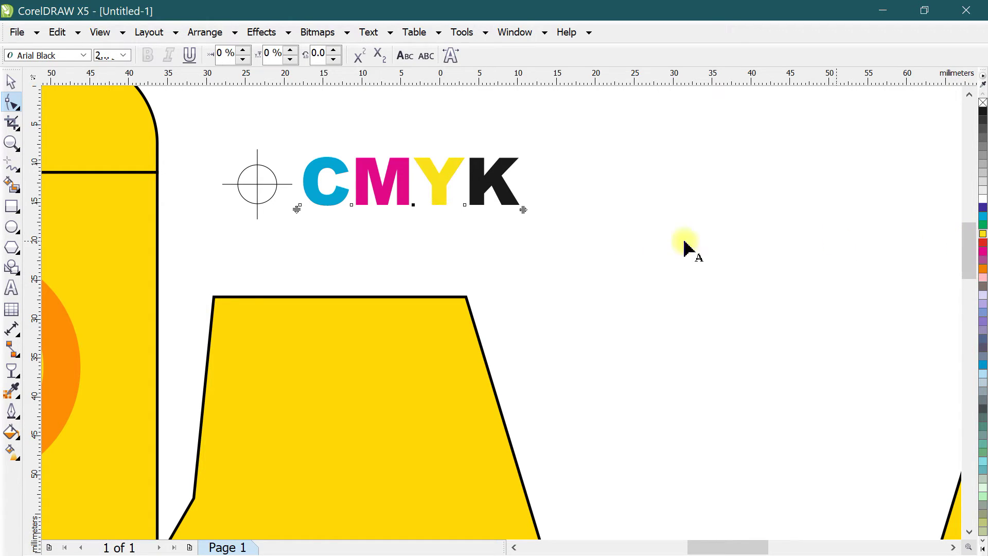
pyautogui.click(465, 205)
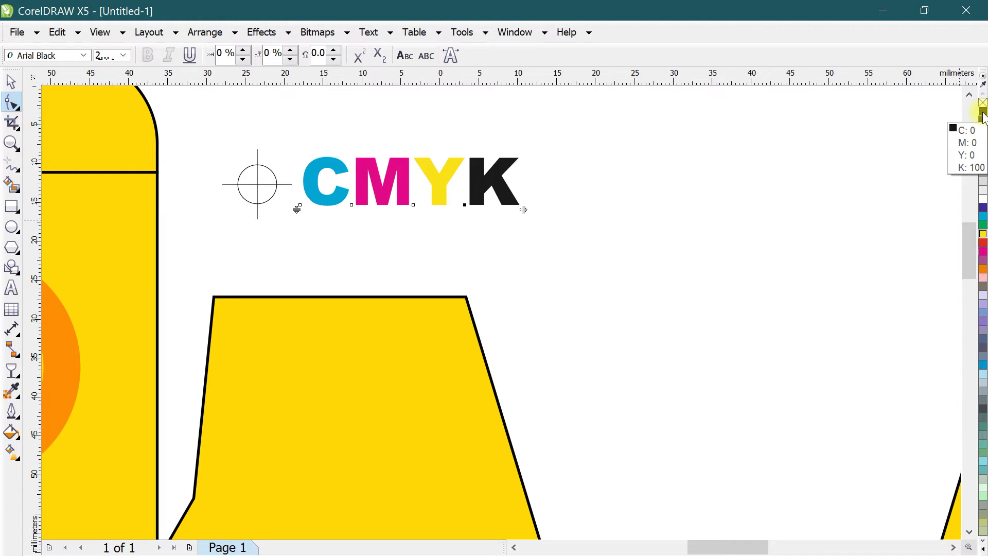
pyautogui.scroll(-2, 463, 252)
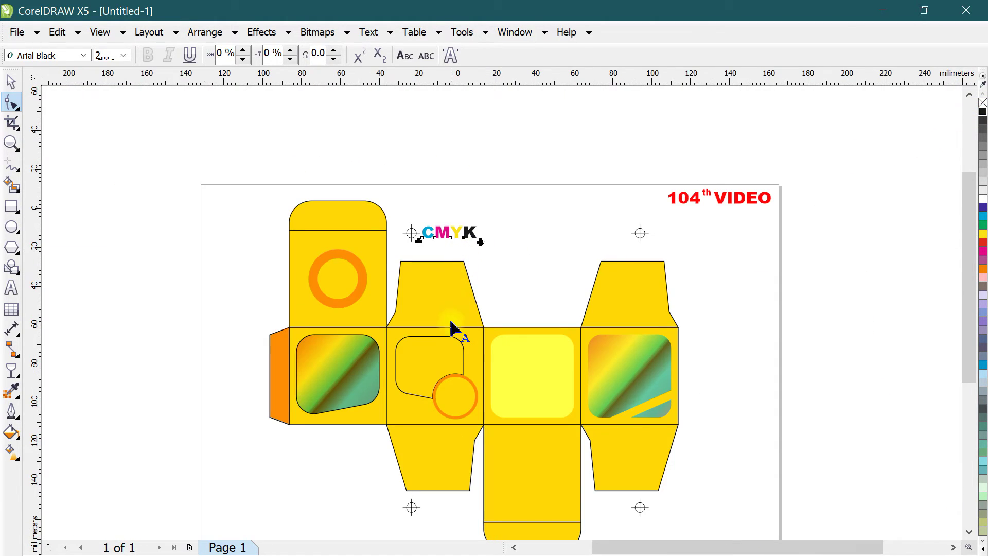
# Select and then deselect the whole box artwork to review the layout
pyautogui.scroll(-2, 451, 328)
pyautogui.scroll(-1, 412, 346)
pyautogui.scroll(2, 408, 393)
pyautogui.scroll(1, 412, 333)
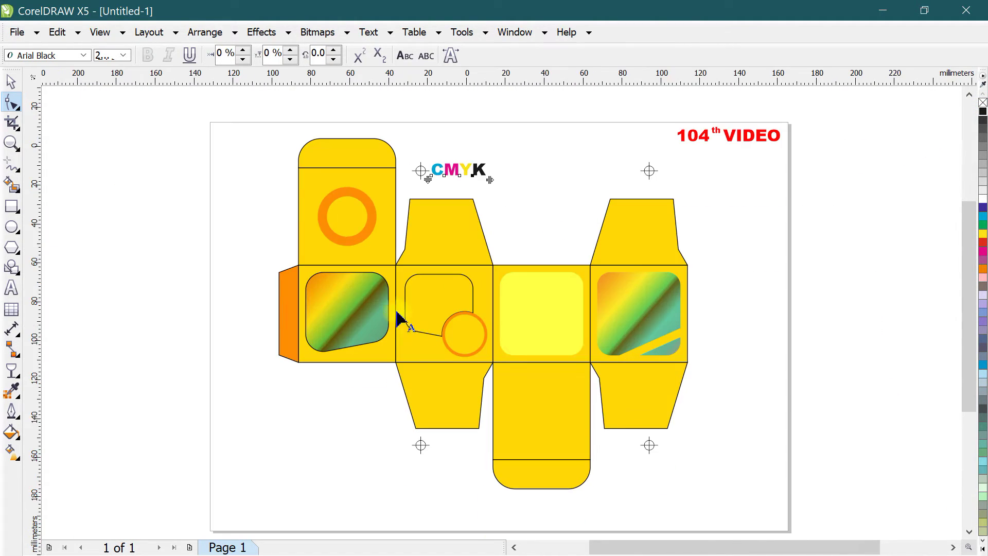
pyautogui.moveTo(172, 106); pyautogui.dragTo(806, 485)
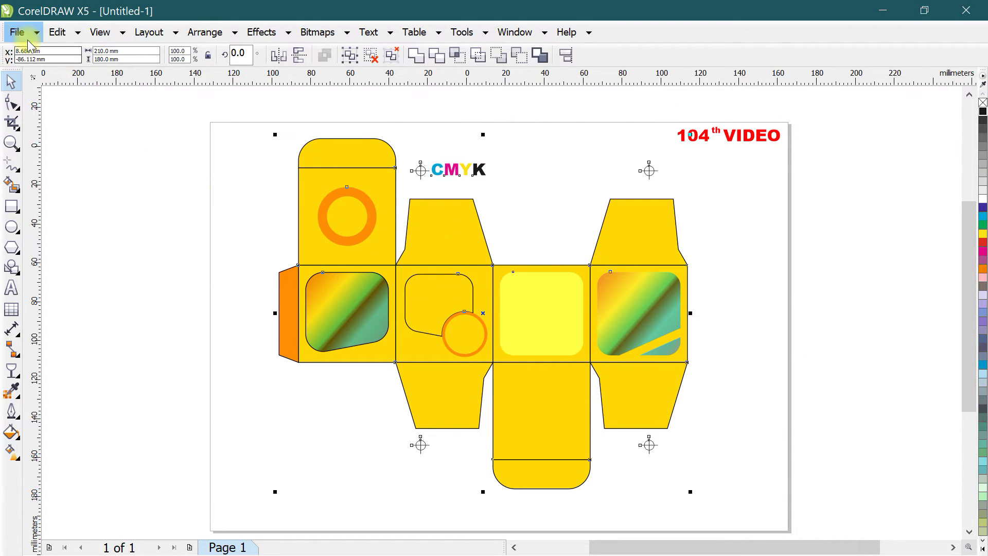
pyautogui.press('Escape')
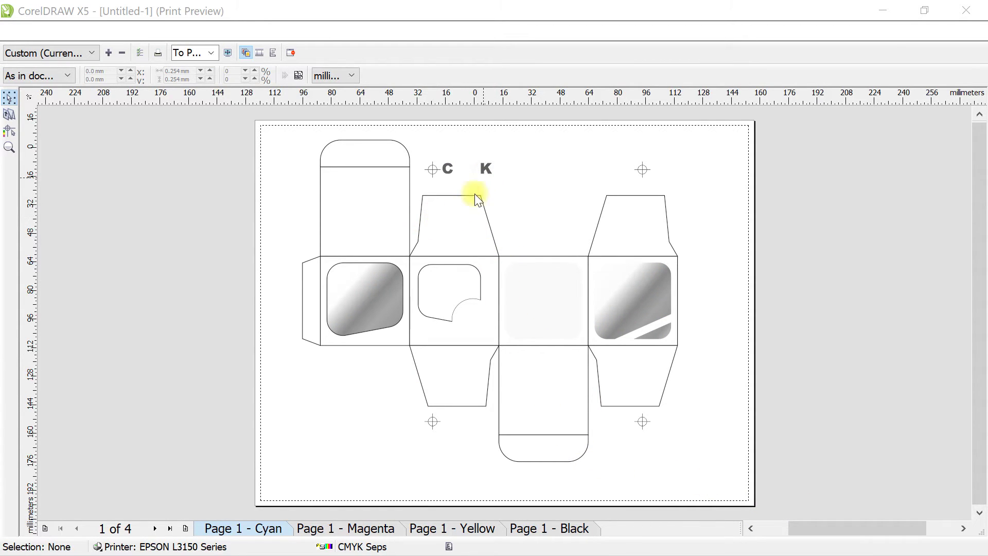
# View the Magenta, Yellow and Cyan plates, then open the General print options
pyautogui.click(372, 530)
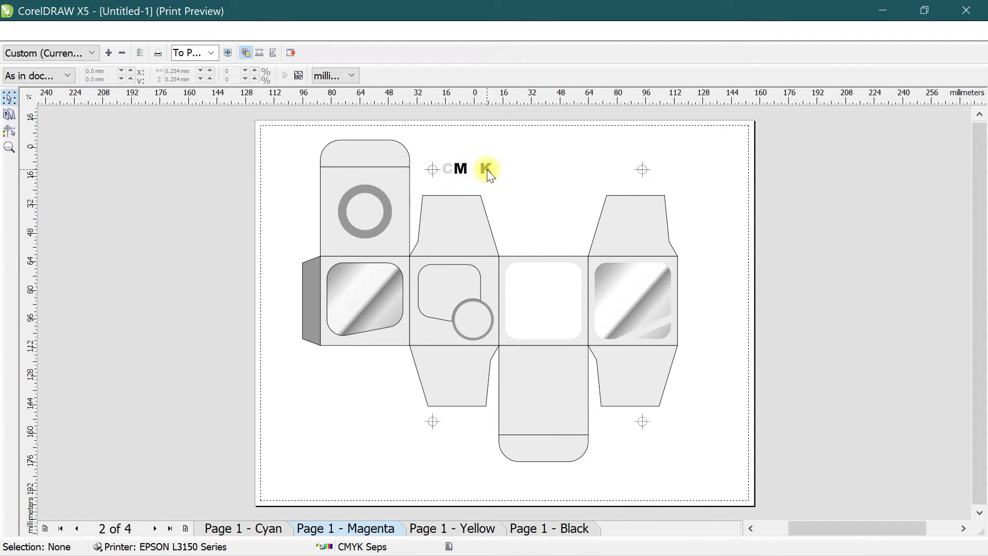
pyautogui.click(486, 530)
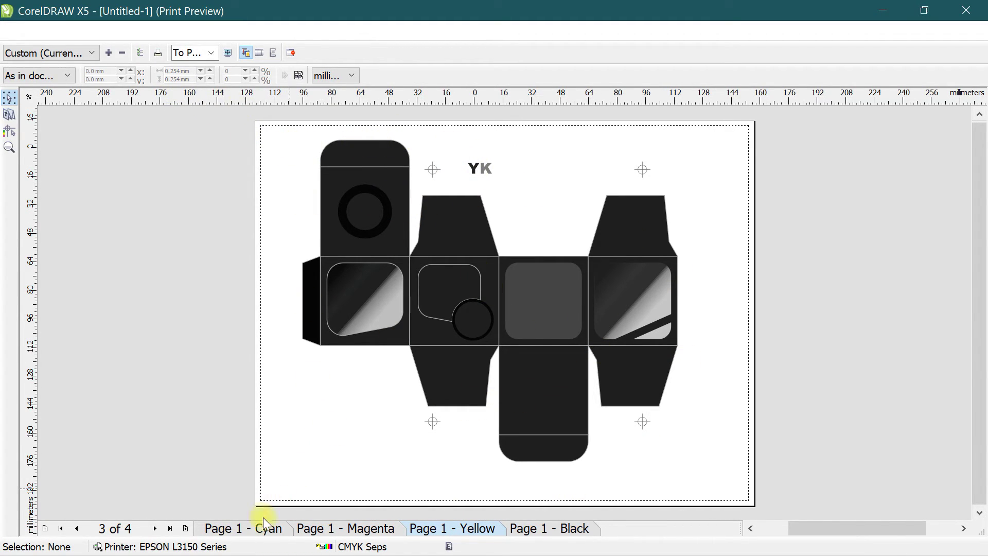
pyautogui.click(269, 530)
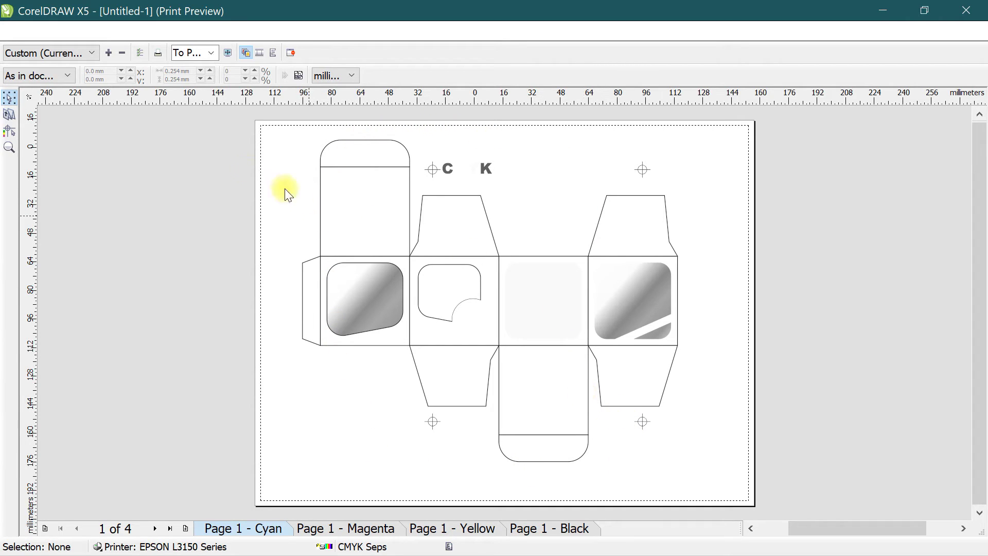
pyautogui.click(84, 30)
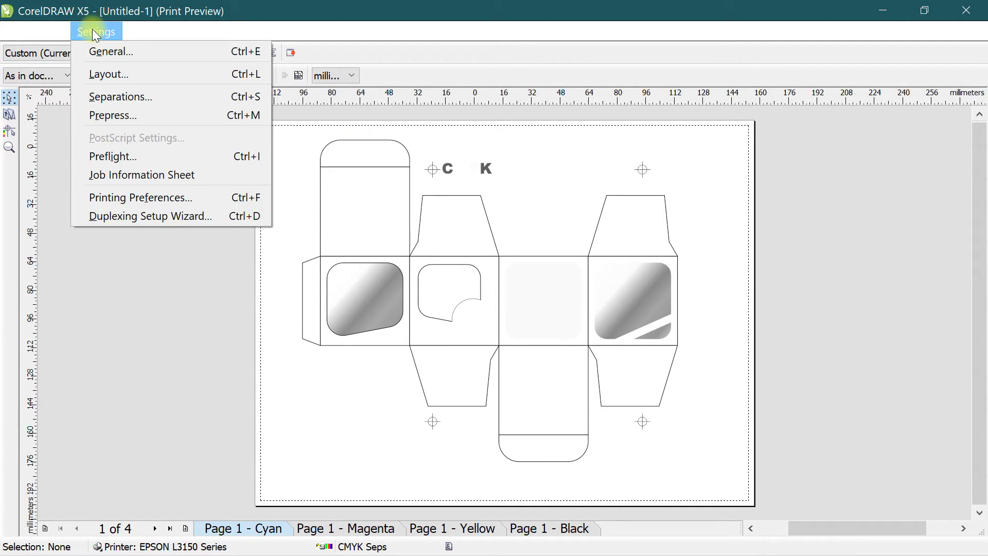
pyautogui.click(110, 51)
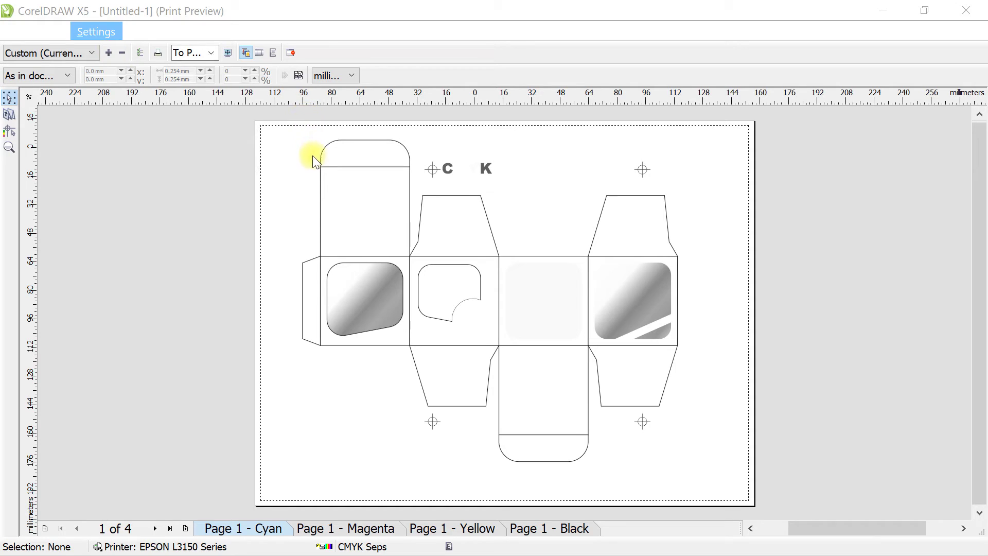
# Set the Color print options to Print separations and confirm
pyautogui.moveTo(390, 109); pyautogui.dragTo(372, 98)
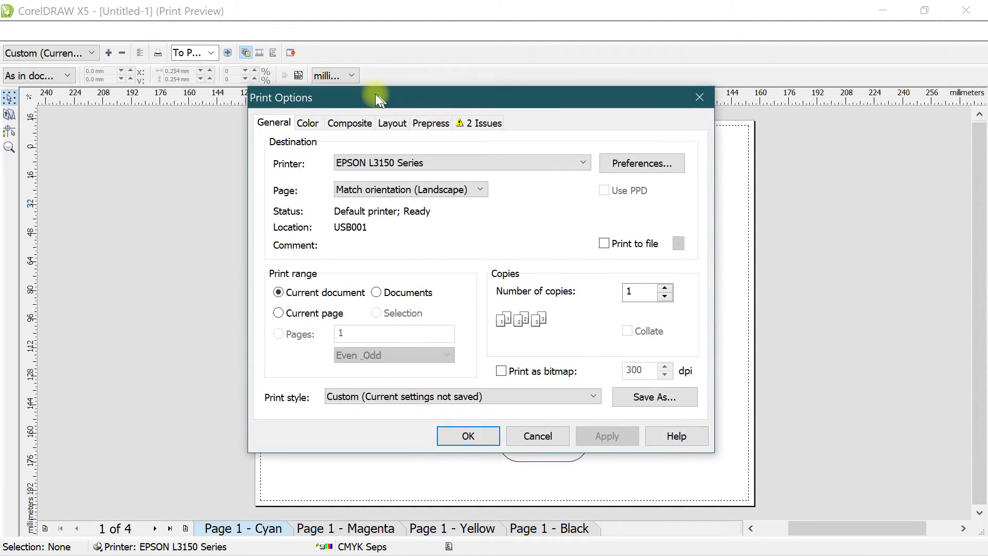
pyautogui.click(303, 120)
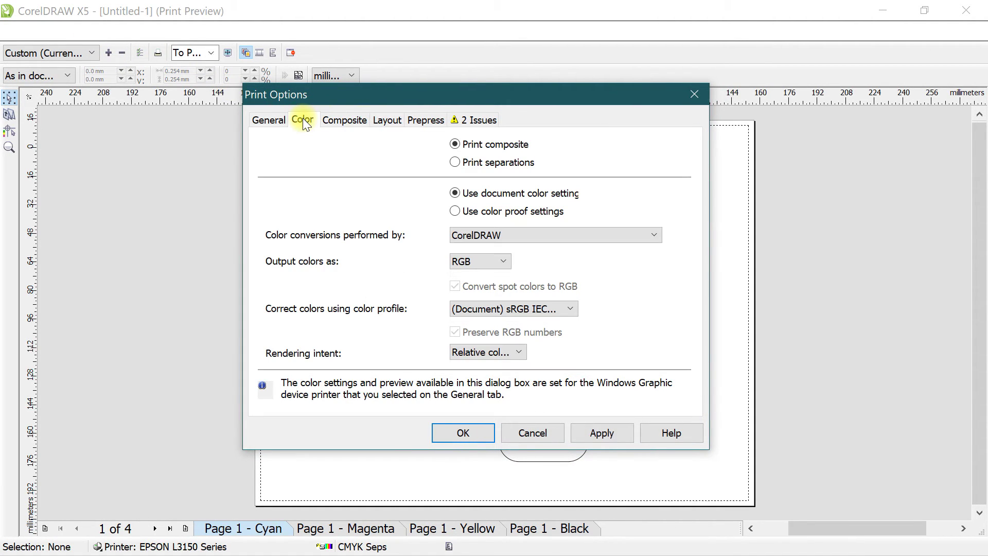
pyautogui.click(470, 163)
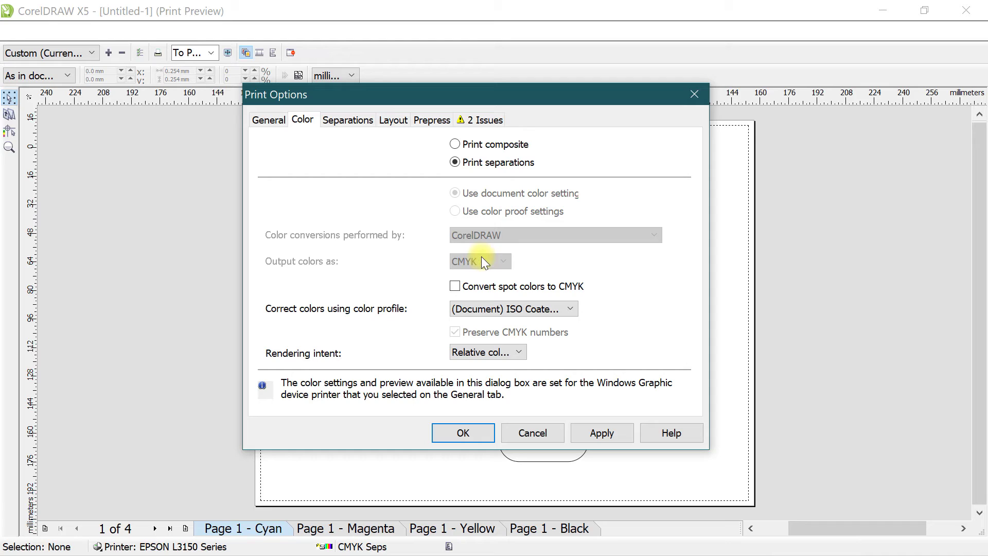
pyautogui.click(616, 430)
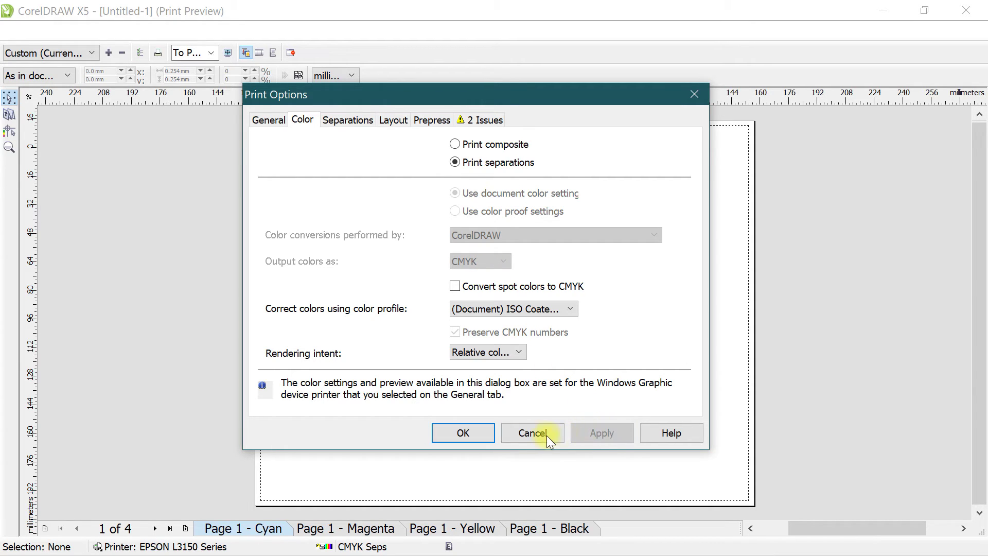
pyautogui.click(468, 432)
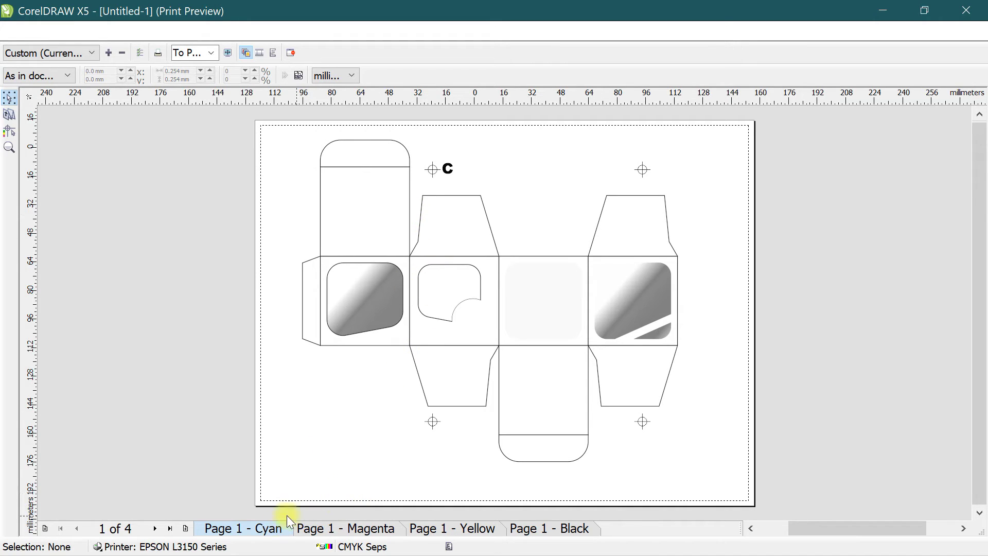
# Preview the magenta, yellow and black plates, then close Print Preview
pyautogui.click(361, 529)
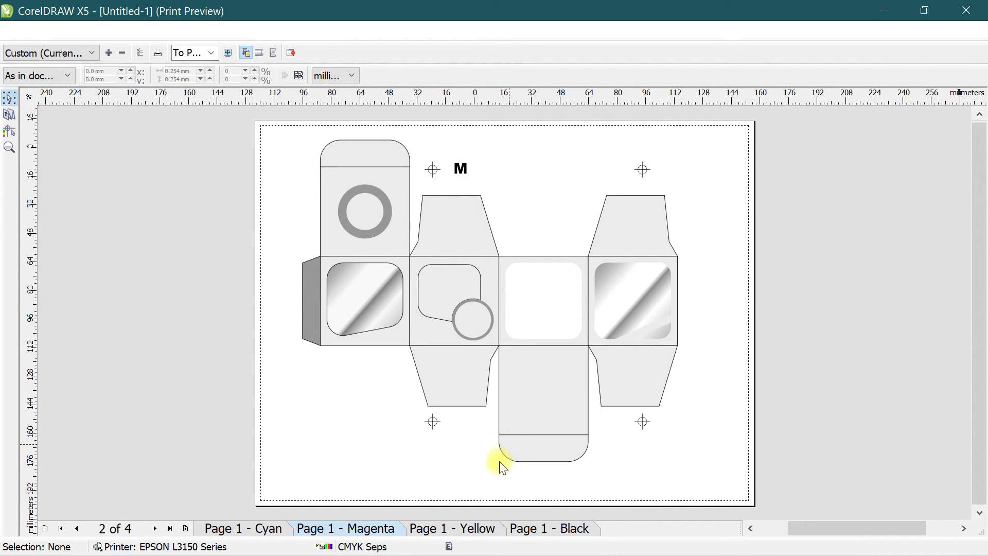
pyautogui.click(476, 530)
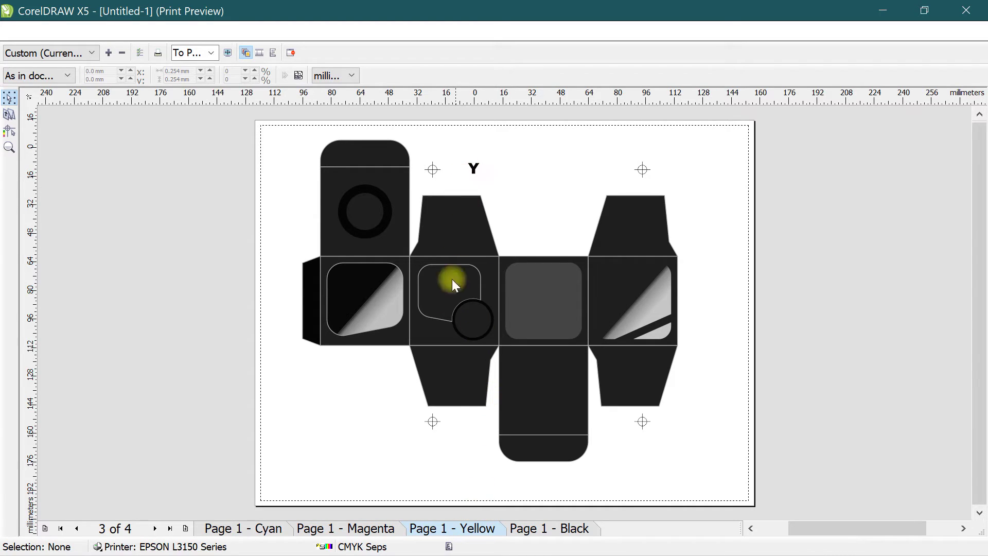
pyautogui.click(565, 532)
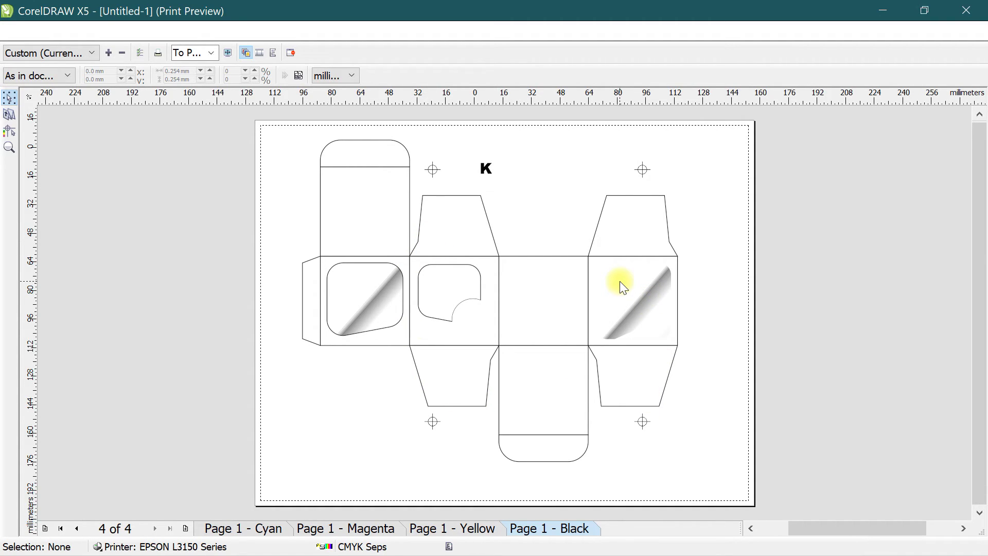
pyautogui.click(291, 53)
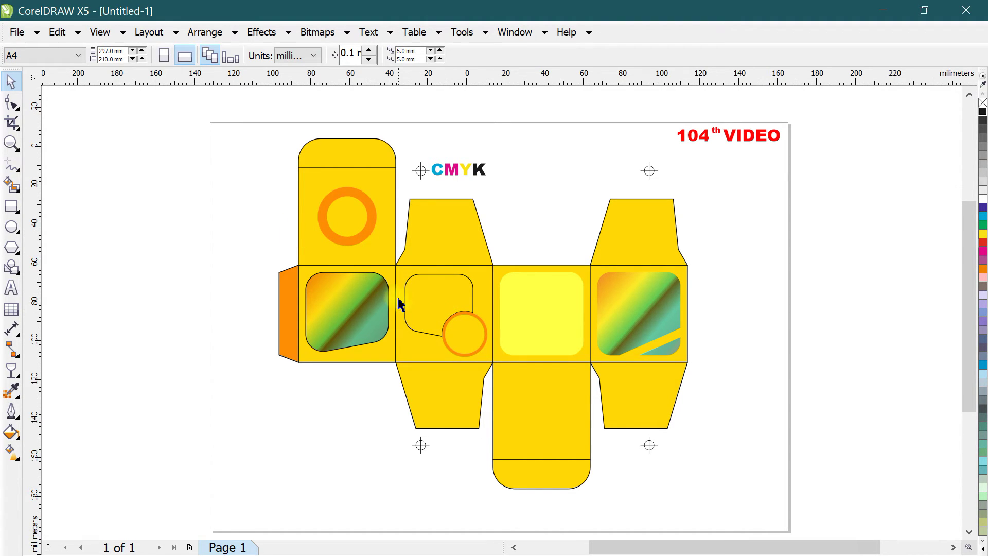
# Zoom out and marquee-select the whole yellow box artwork, including its crosshairs and CMYK label
pyautogui.scroll(2, 410, 293)
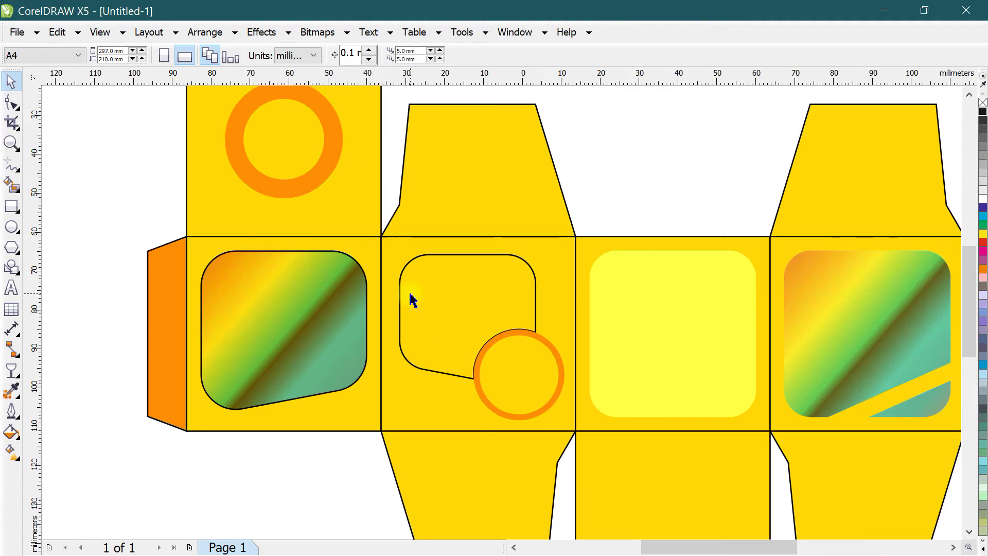
pyautogui.click(419, 324)
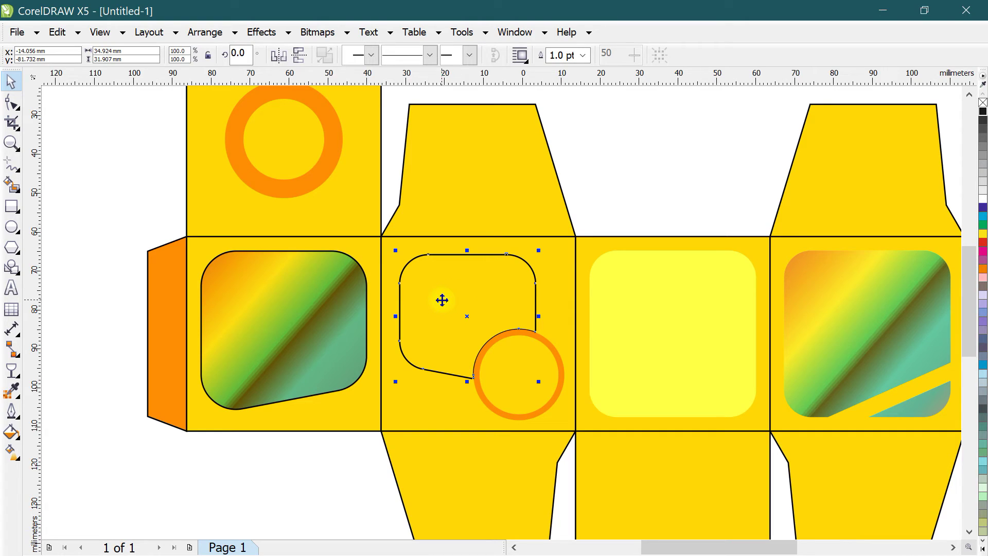
pyautogui.scroll(-2, 444, 300)
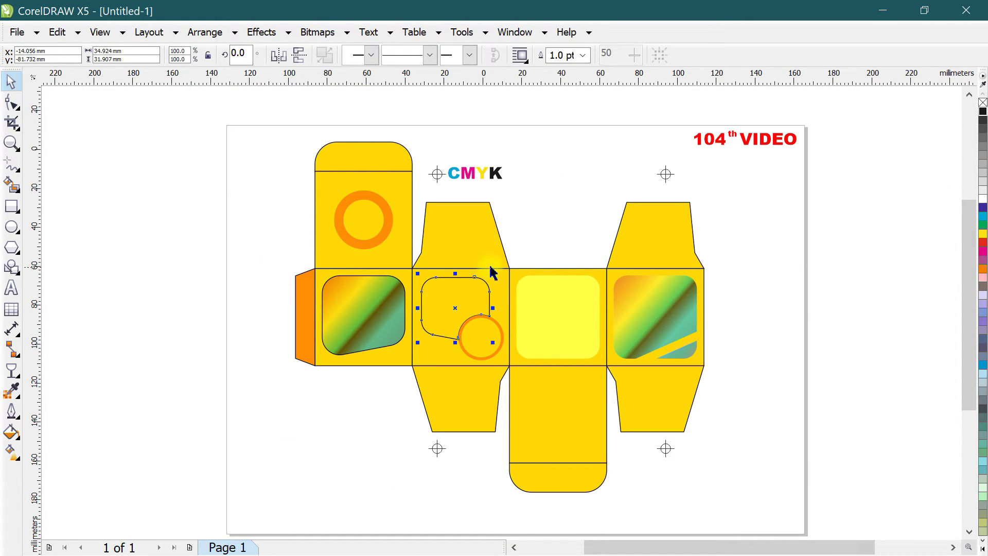
pyautogui.scroll(-2, 270, 254)
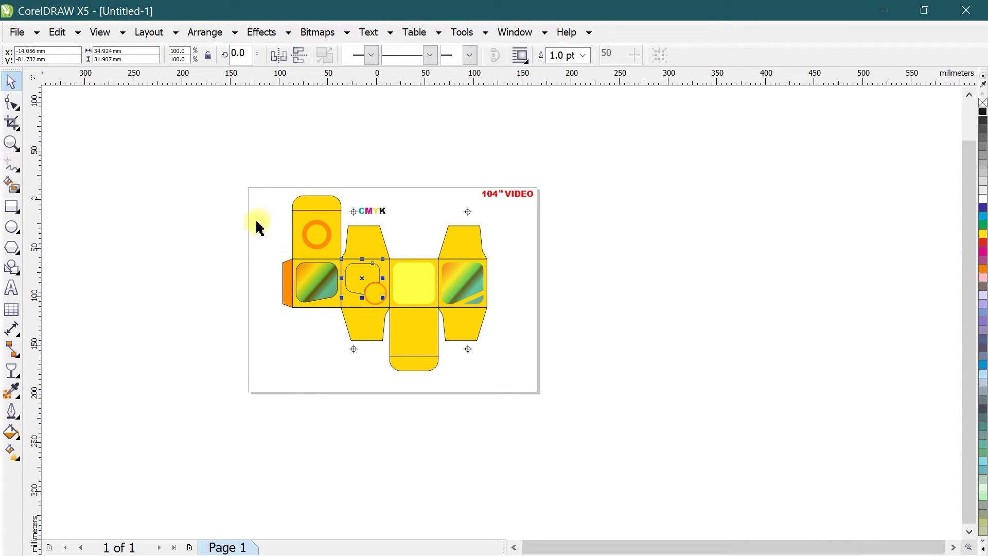
pyautogui.moveTo(264, 186); pyautogui.dragTo(474, 386)
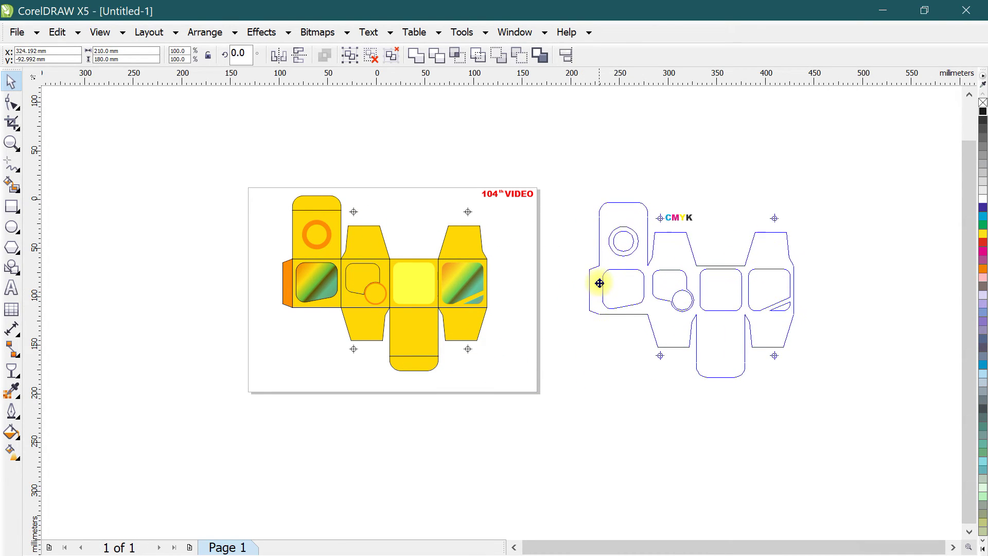
# Drop a copy of the box beside the page and delete its CMYK label and top registration marks
pyautogui.moveTo(292, 279); pyautogui.dragTo(599, 283)
pyautogui.scroll(2, 860, 328)
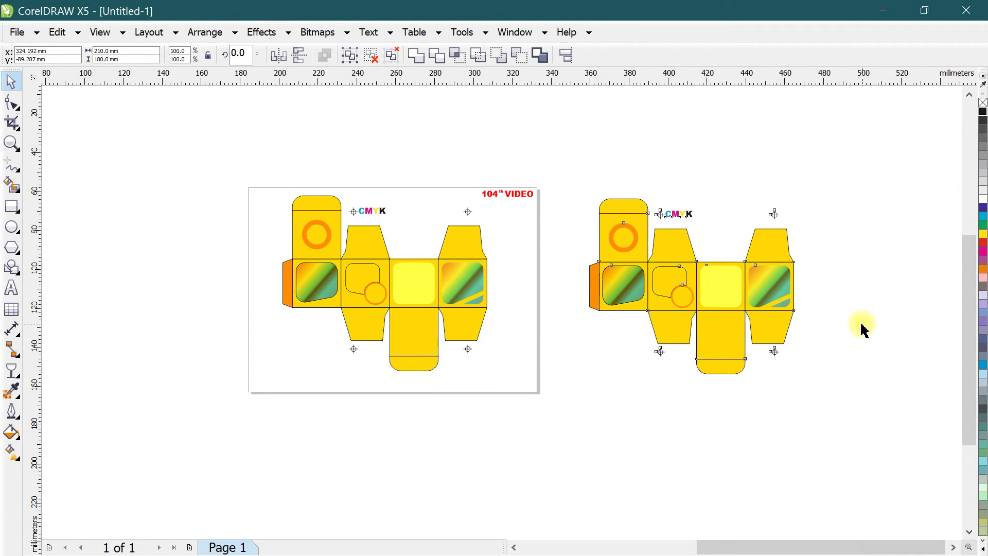
pyautogui.scroll(-2, 626, 314)
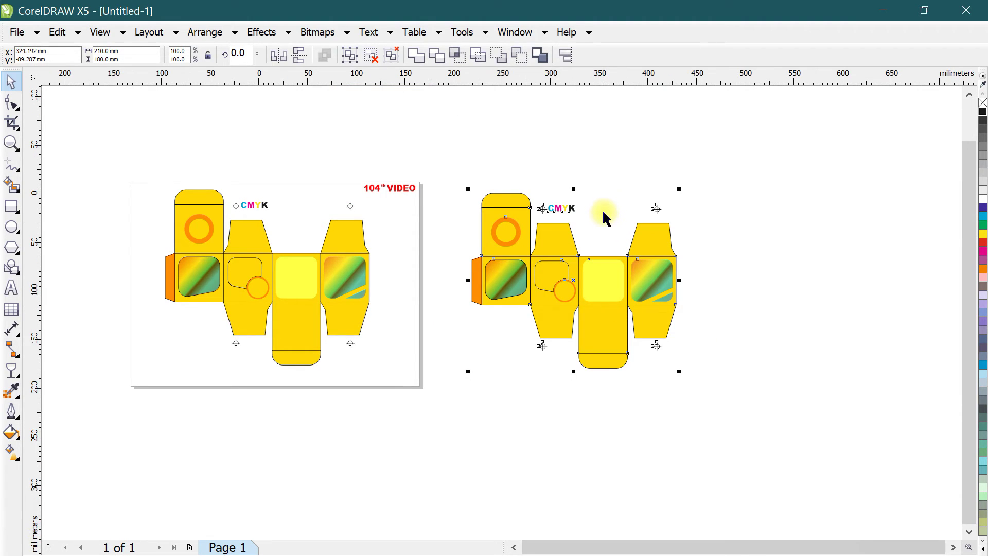
pyautogui.scroll(2, 607, 198)
pyautogui.moveTo(460, 184); pyautogui.dragTo(776, 245)
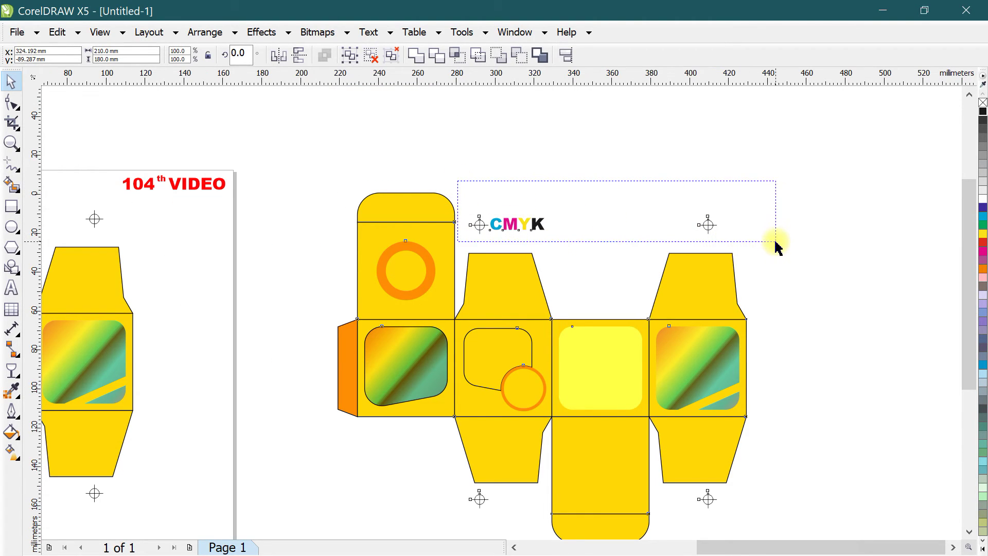
pyautogui.press('Delete')
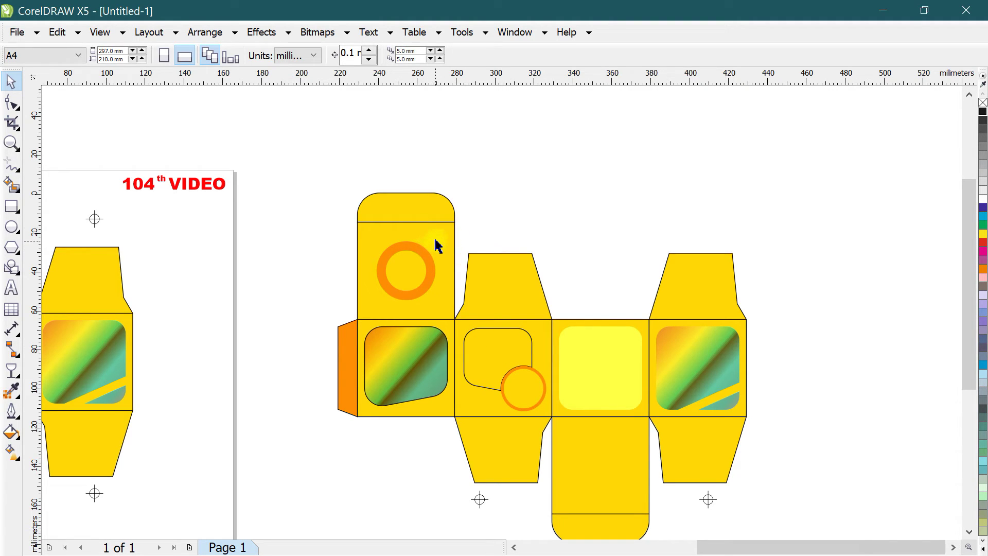
# Delete the copy's orange ring, left gradient window and light-yellow square, keeping the rounded outline shape
pyautogui.moveTo(337, 238); pyautogui.dragTo(463, 319)
pyautogui.press('Delete')
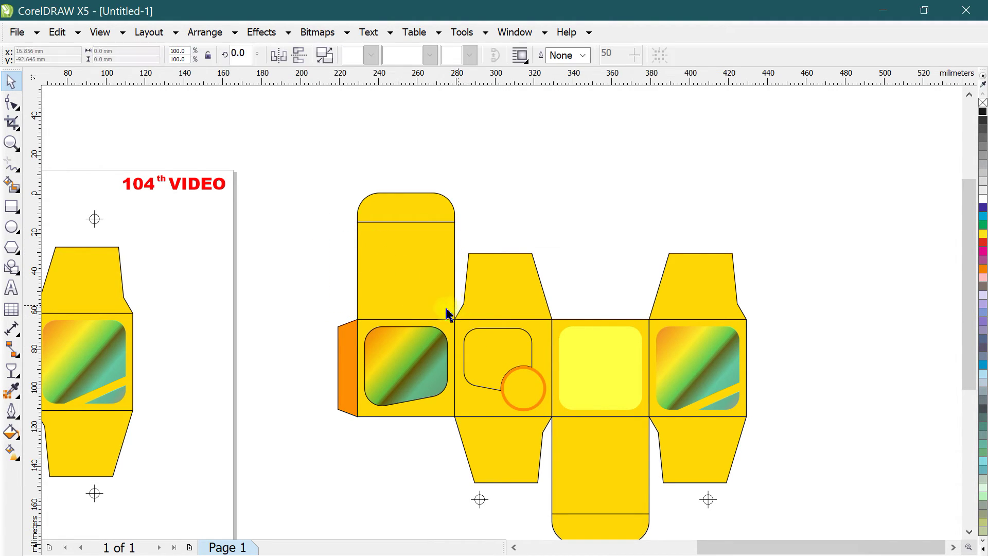
pyautogui.click(411, 333)
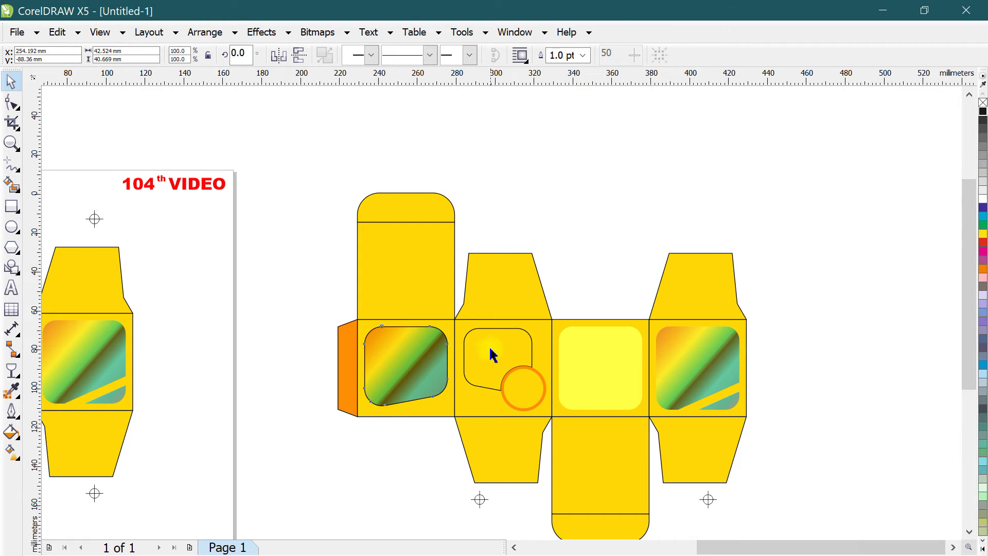
pyautogui.press('Delete')
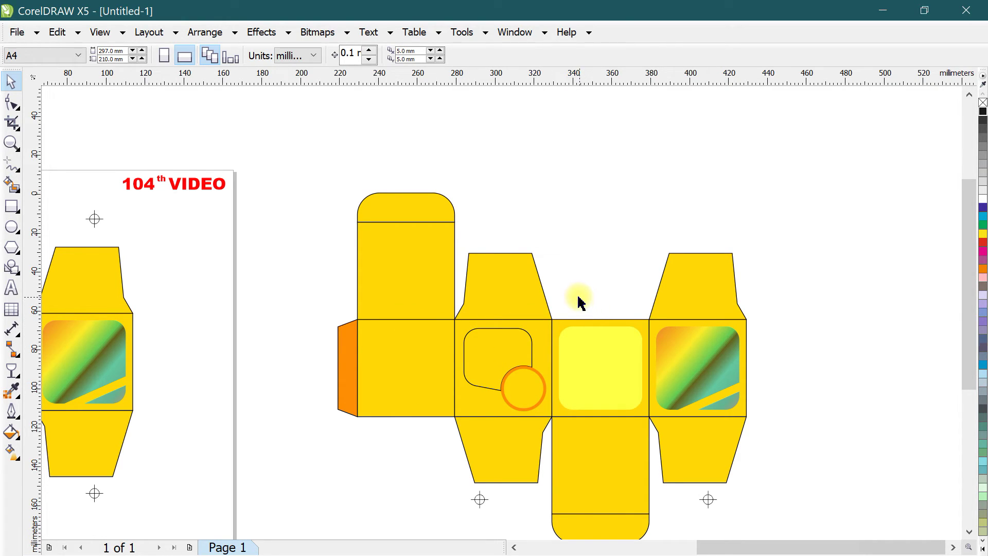
pyautogui.click(580, 353)
pyautogui.press('Delete')
pyautogui.click(520, 354)
pyautogui.press('Delete')
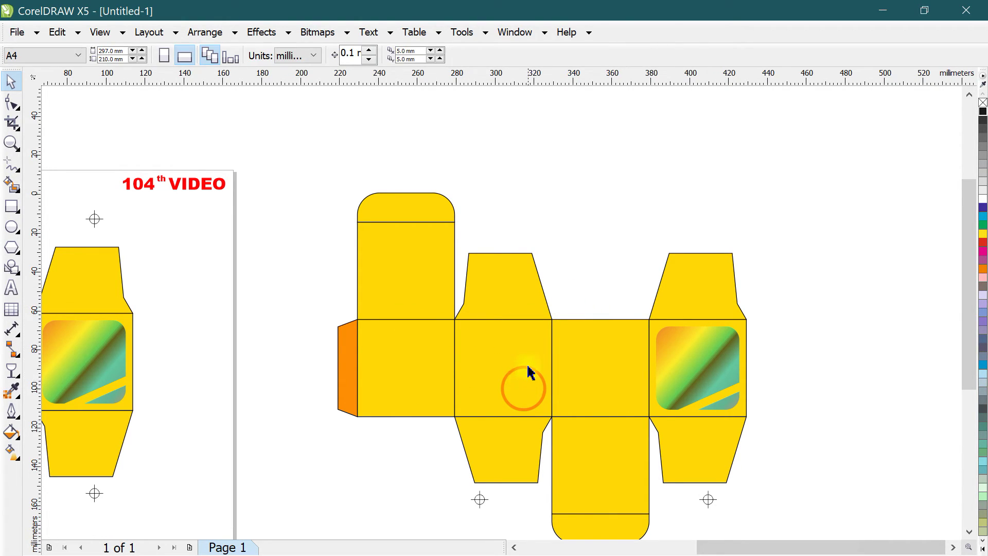
pyautogui.hotkey('ctrl', 'z')
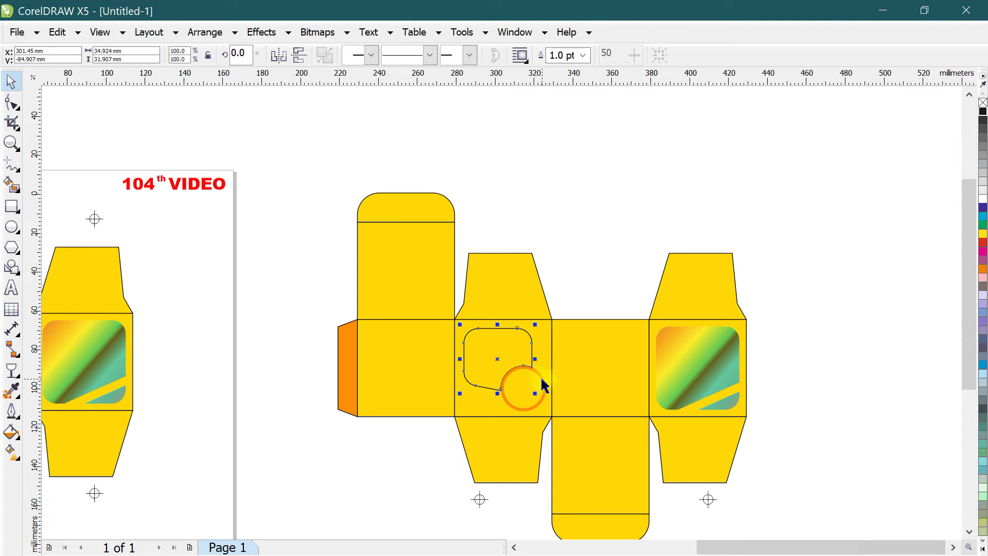
# Delete the copy's orange circle and right gradient panel, then select the whole copied box
pyautogui.click(544, 378)
pyautogui.press('Delete')
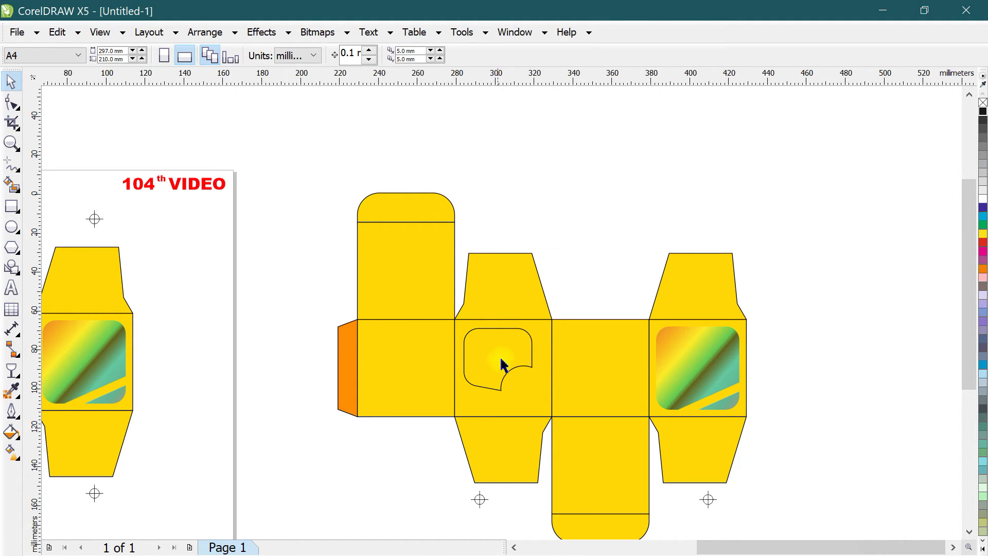
pyautogui.moveTo(767, 319); pyautogui.dragTo(645, 427)
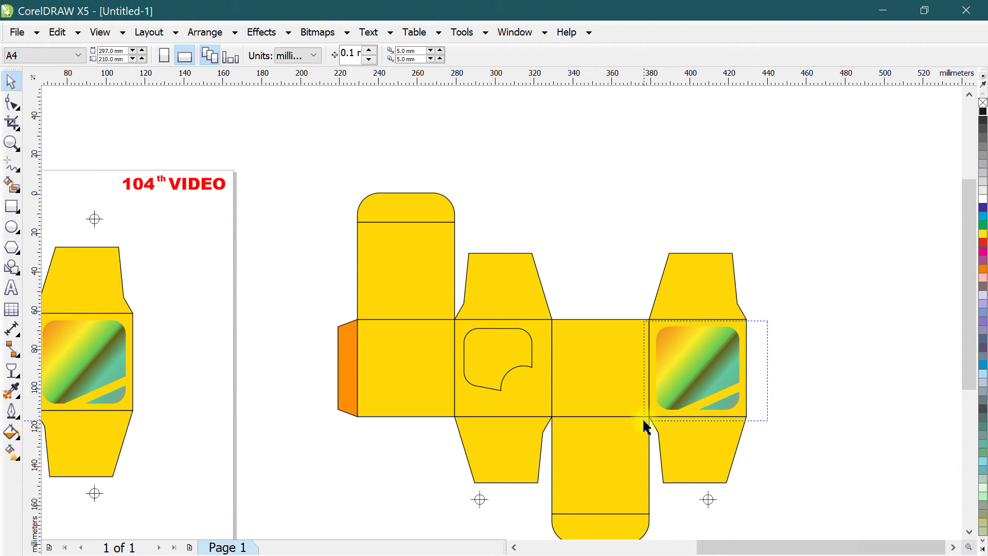
pyautogui.press('Delete')
pyautogui.scroll(-2, 576, 355)
pyautogui.moveTo(431, 259); pyautogui.dragTo(703, 478)
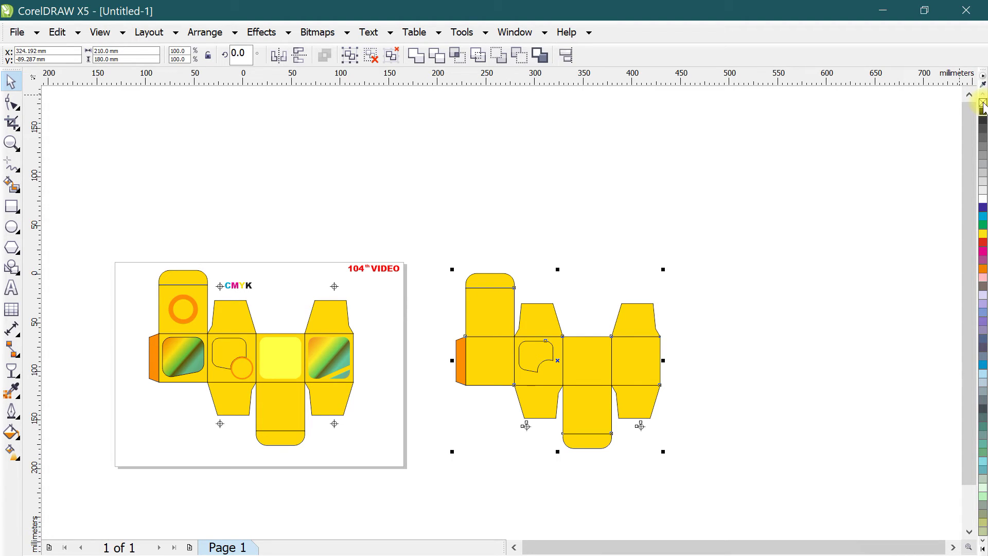
# Remove the copy's yellow fill and delete its lower-left and lower-right crosshair marks
pyautogui.click(982, 103)
pyautogui.click(761, 237)
pyautogui.moveTo(476, 470); pyautogui.dragTo(566, 412)
pyautogui.press('Delete')
pyautogui.moveTo(630, 463); pyautogui.dragTo(664, 414)
pyautogui.press('Delete')
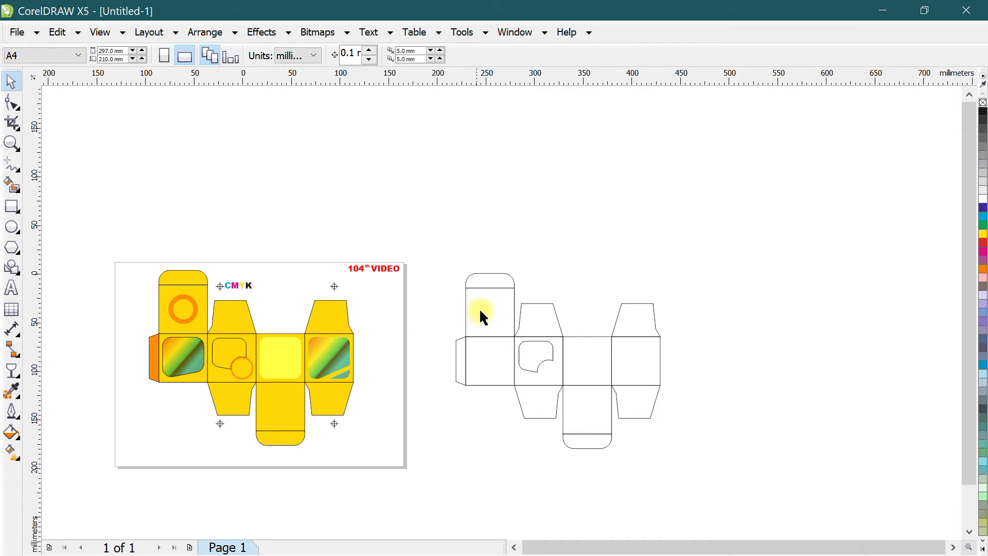
# Duplicate the outline box net a second time further to the right
pyautogui.moveTo(446, 260); pyautogui.dragTo(692, 492)
pyautogui.hotkey('shift', 'F2')
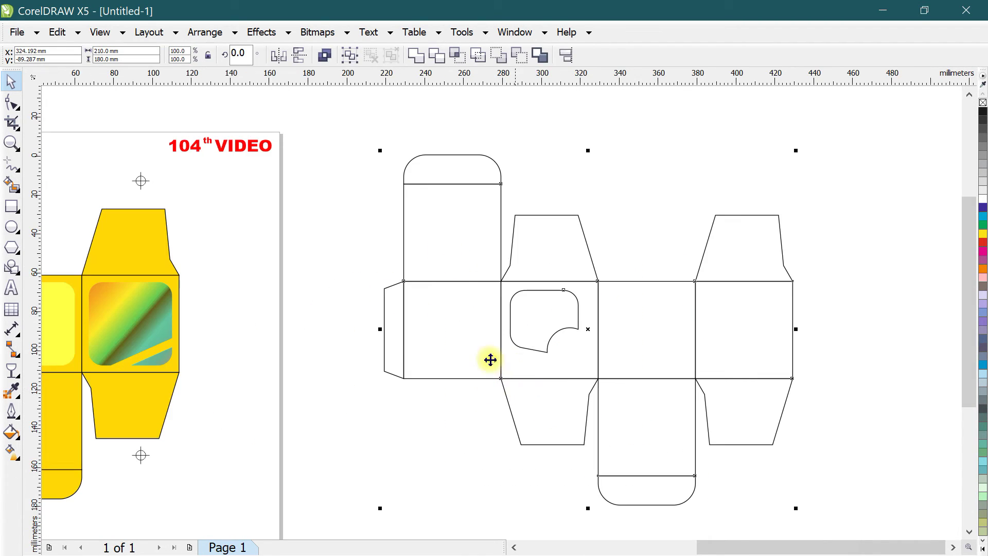
pyautogui.click(340, 165)
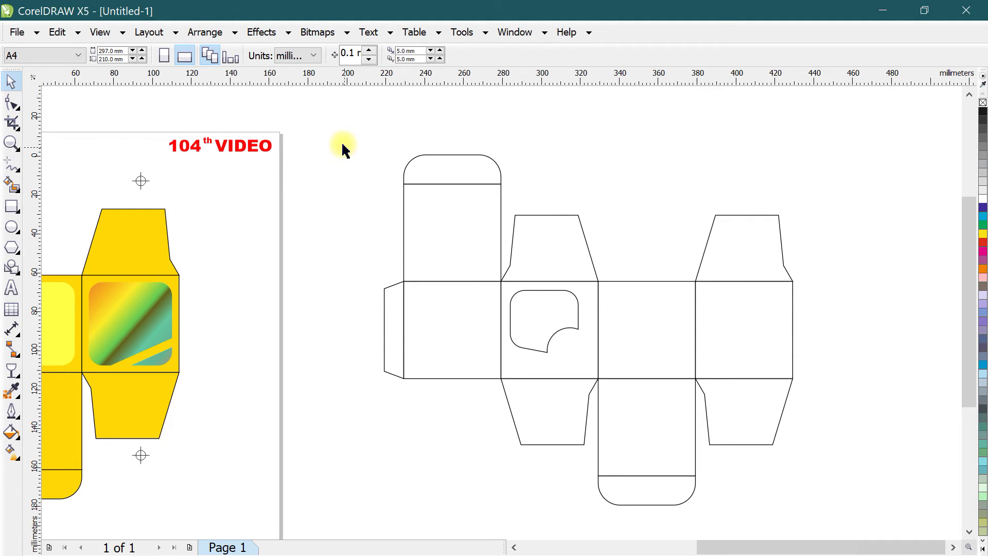
pyautogui.press('F3')
pyautogui.click(268, 311)
pyautogui.moveTo(268, 311); pyautogui.dragTo(537, 338)
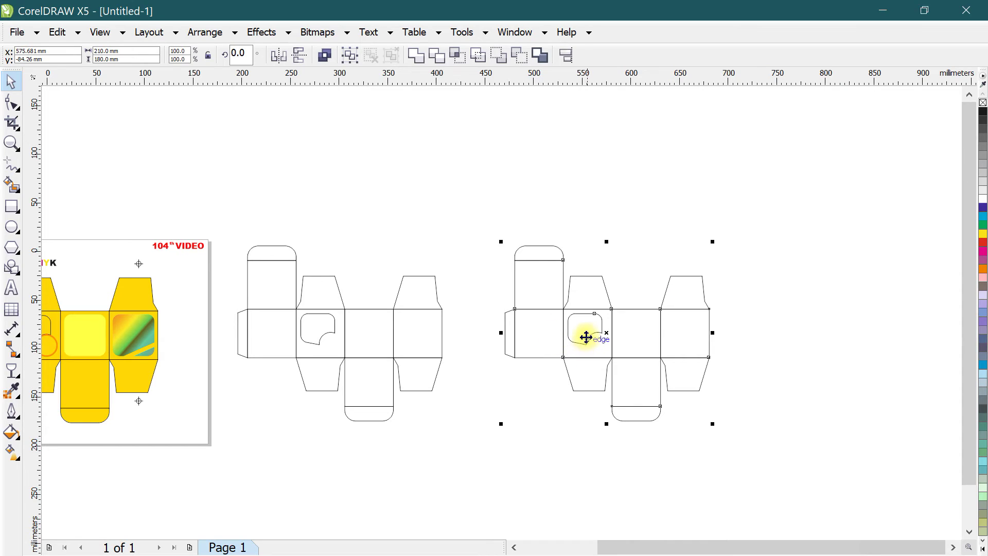
# Weld every piece of the right box net into a single outer outline
pyautogui.scroll(2, 585, 335)
pyautogui.click(588, 306)
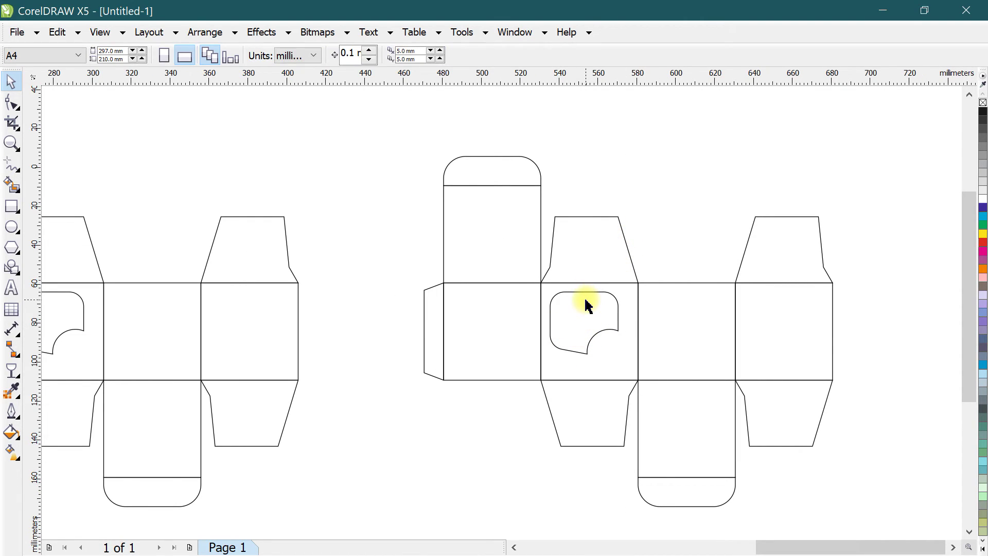
pyautogui.click(587, 294)
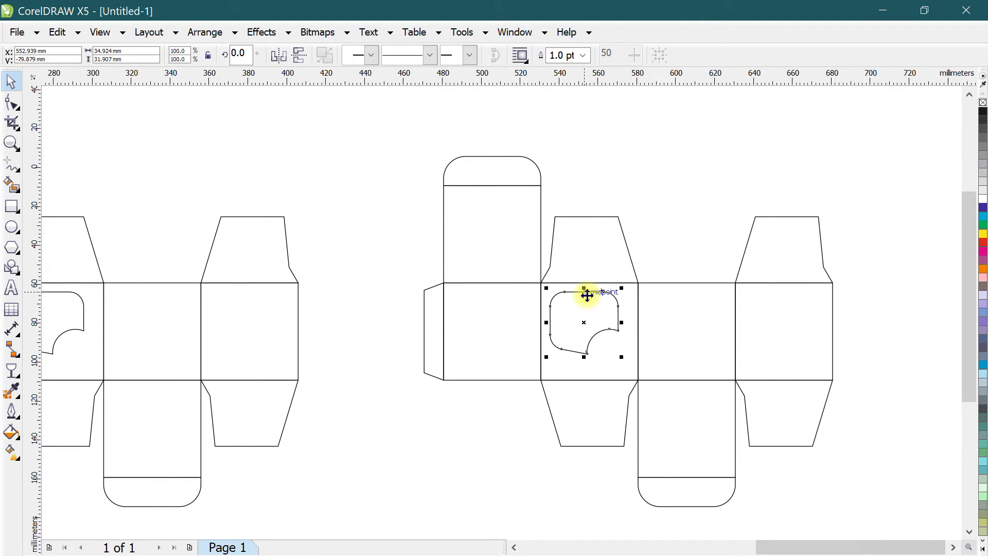
pyautogui.moveTo(382, 138)
pyautogui.mouseDown()
pyautogui.moveTo(802, 457)
pyautogui.moveTo(865, 524)
pyautogui.mouseUp()
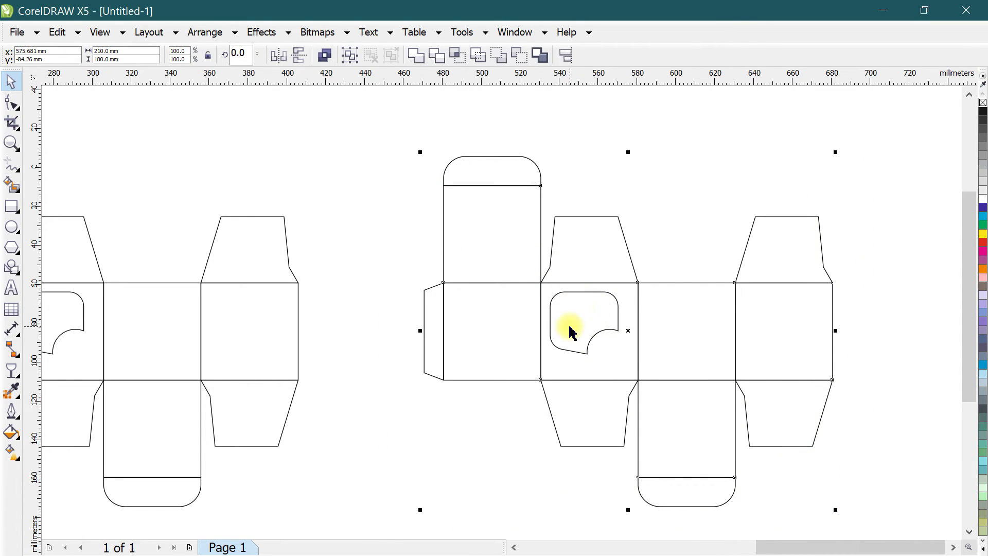
pyautogui.click(416, 55)
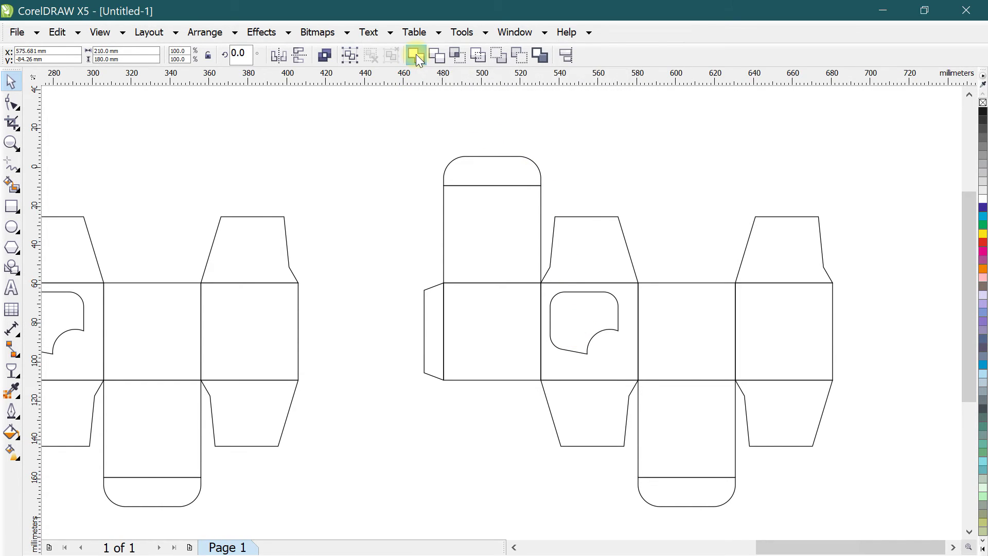
pyautogui.click(409, 186)
pyautogui.scroll(-2, 570, 305)
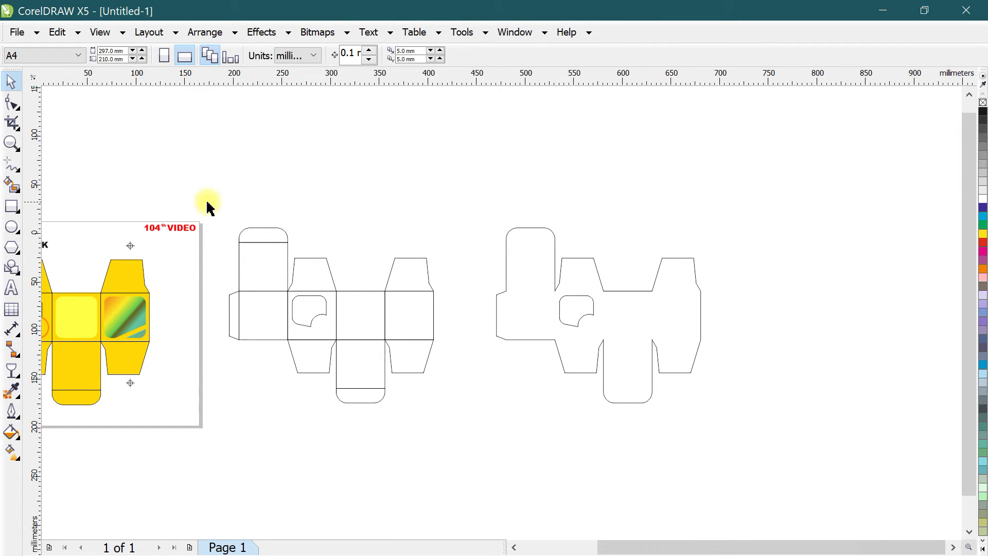
pyautogui.moveTo(218, 195); pyautogui.dragTo(434, 428)
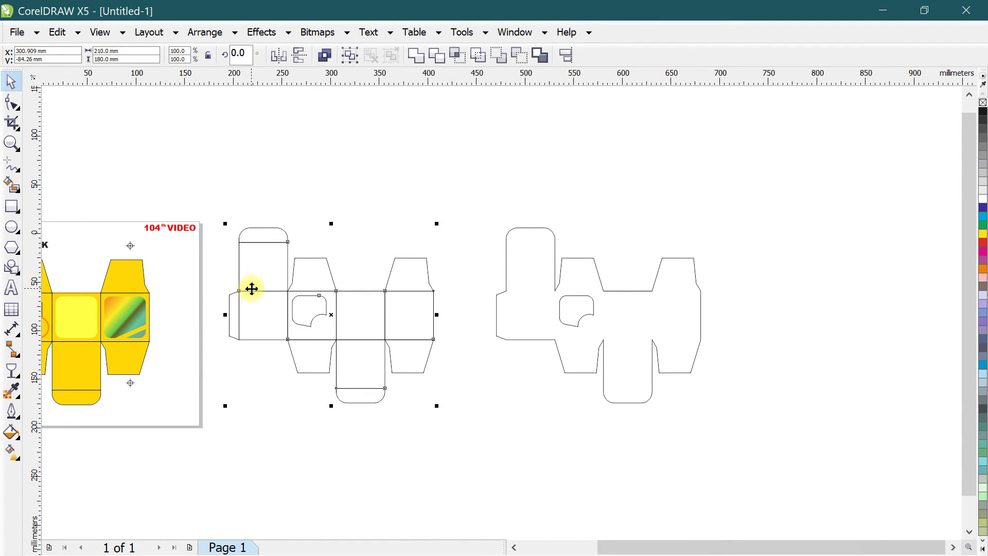
# Group all pieces of the left black box net with Ctrl+G
pyautogui.moveTo(216, 194); pyautogui.dragTo(461, 445)
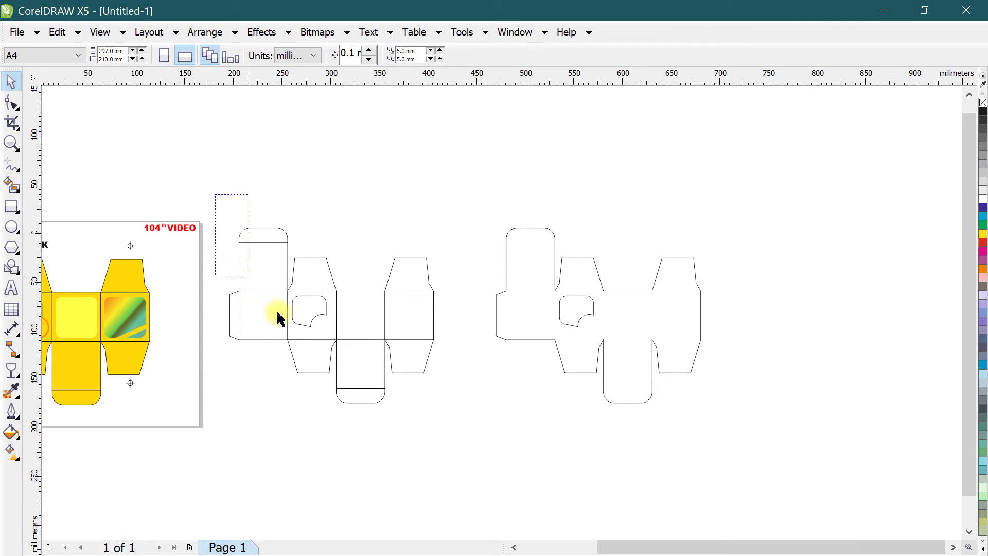
pyautogui.click(455, 224)
pyautogui.moveTo(419, 273); pyautogui.dragTo(419, 231)
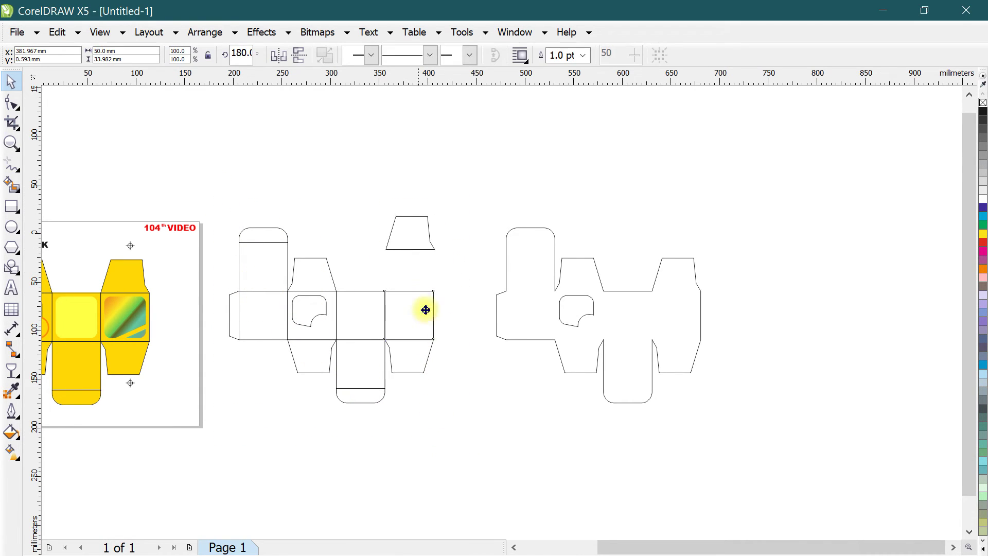
pyautogui.click(426, 308)
pyautogui.hotkey('ctrl', 'z')
pyautogui.moveTo(210, 193); pyautogui.dragTo(458, 450)
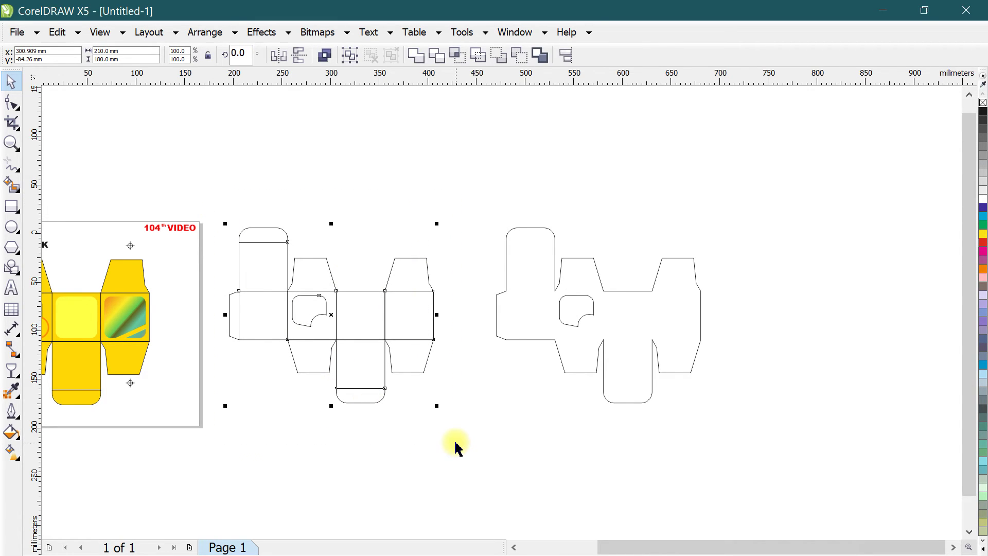
pyautogui.hotkey('ctrl', 'g')
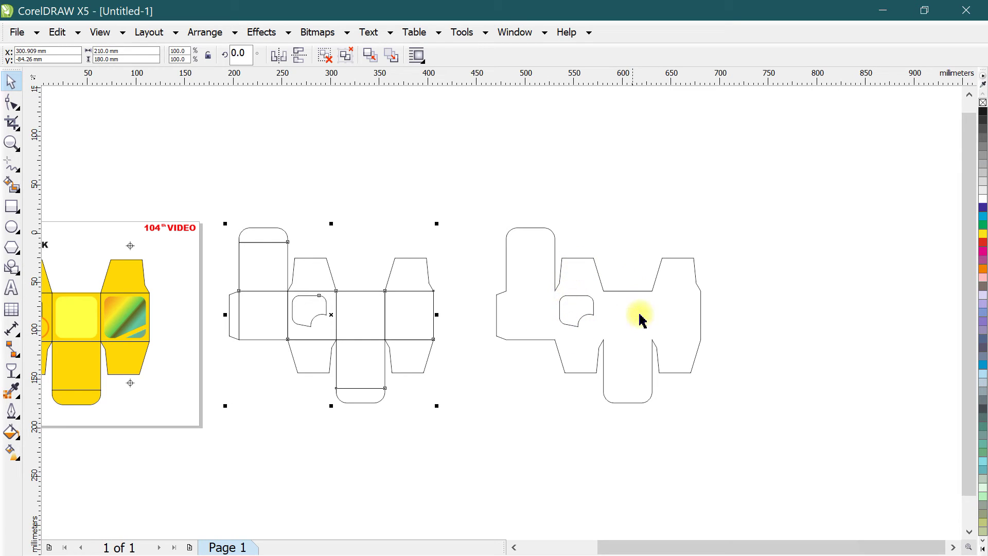
# Give the welded outline a red stroke and centre it over the black box net
pyautogui.scroll(2, 591, 298)
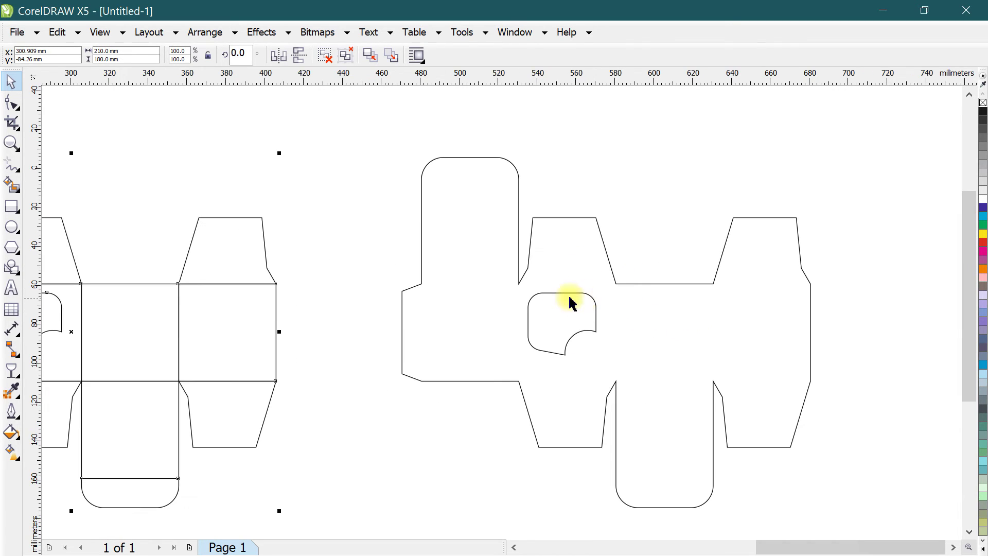
pyautogui.moveTo(379, 143)
pyautogui.mouseDown()
pyautogui.moveTo(658, 404)
pyautogui.moveTo(850, 511)
pyautogui.mouseUp()
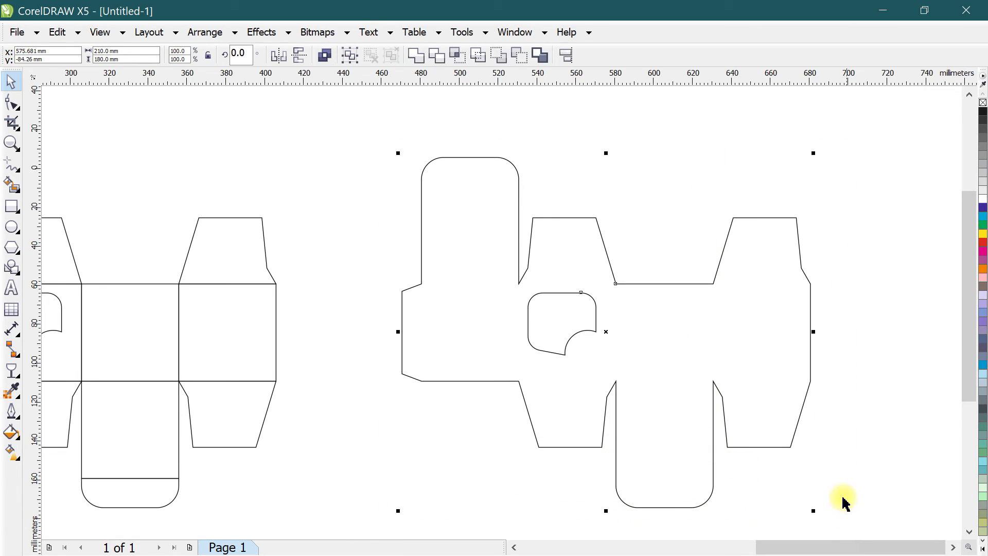
pyautogui.rightClick(982, 244)
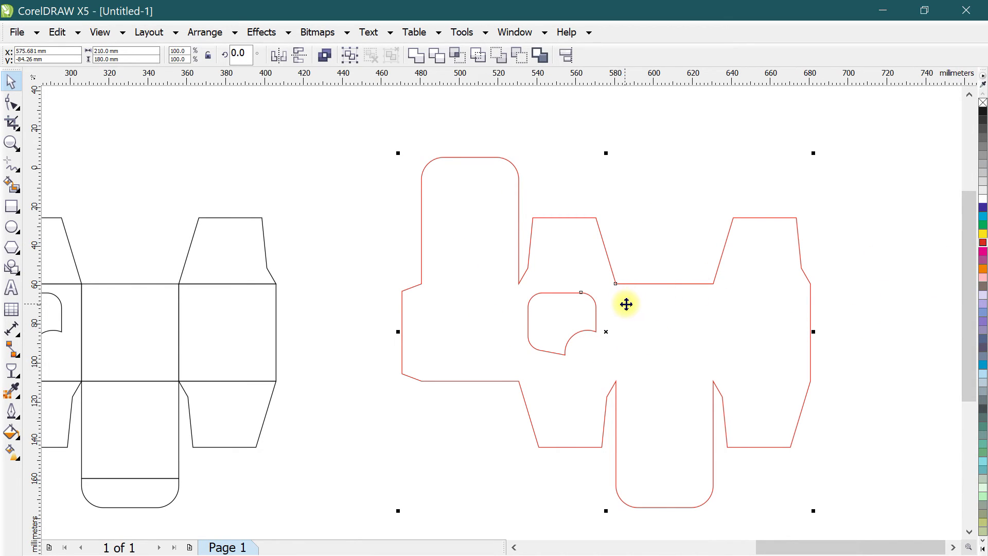
pyautogui.scroll(-2, 633, 293)
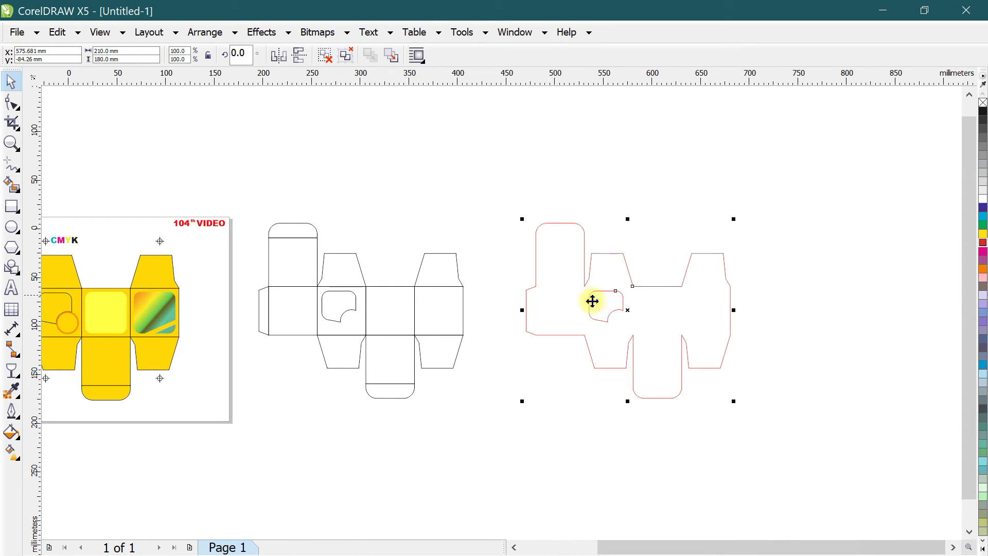
pyautogui.click(412, 287)
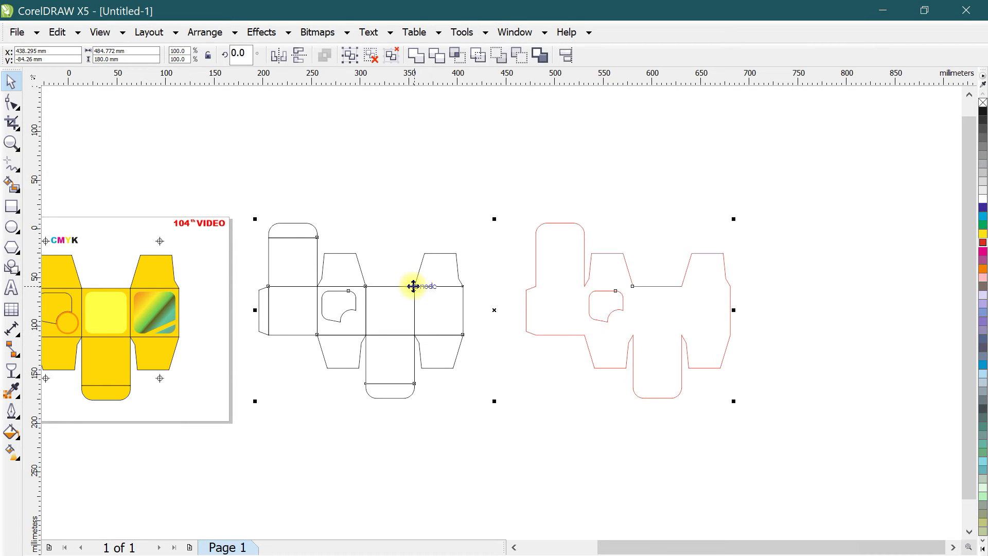
pyautogui.press('c')
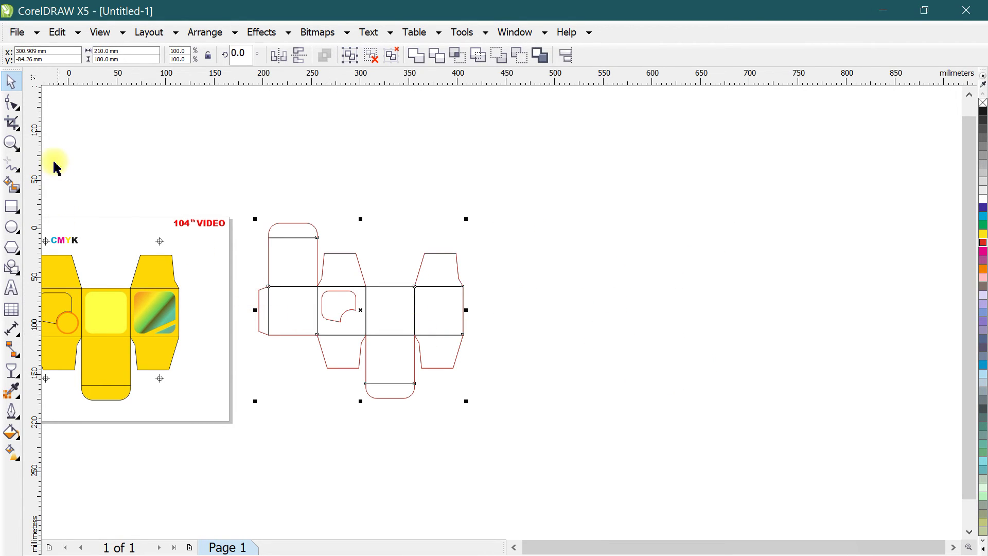
pyautogui.click(11, 145)
pyautogui.moveTo(237, 214); pyautogui.dragTo(513, 410)
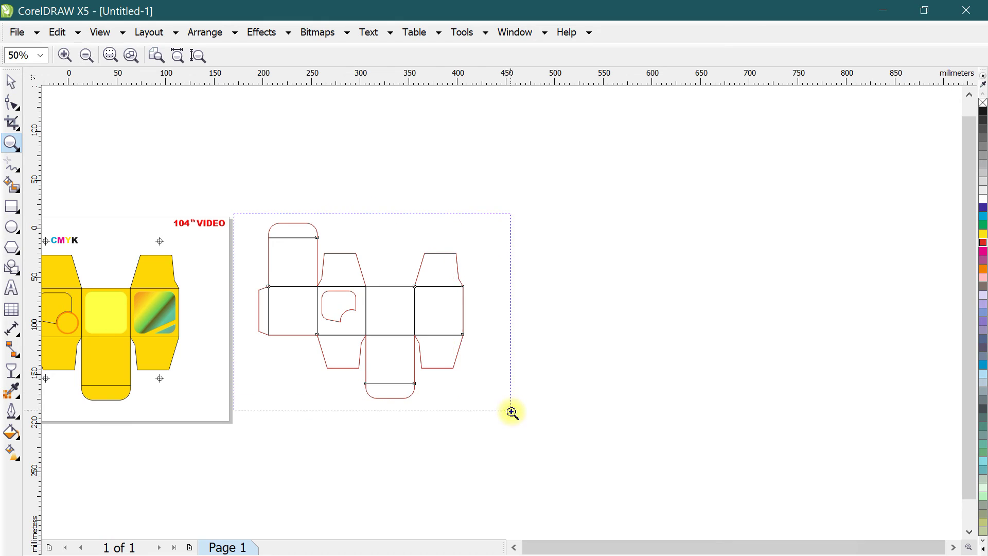
pyautogui.moveTo(214, 102); pyautogui.dragTo(670, 466)
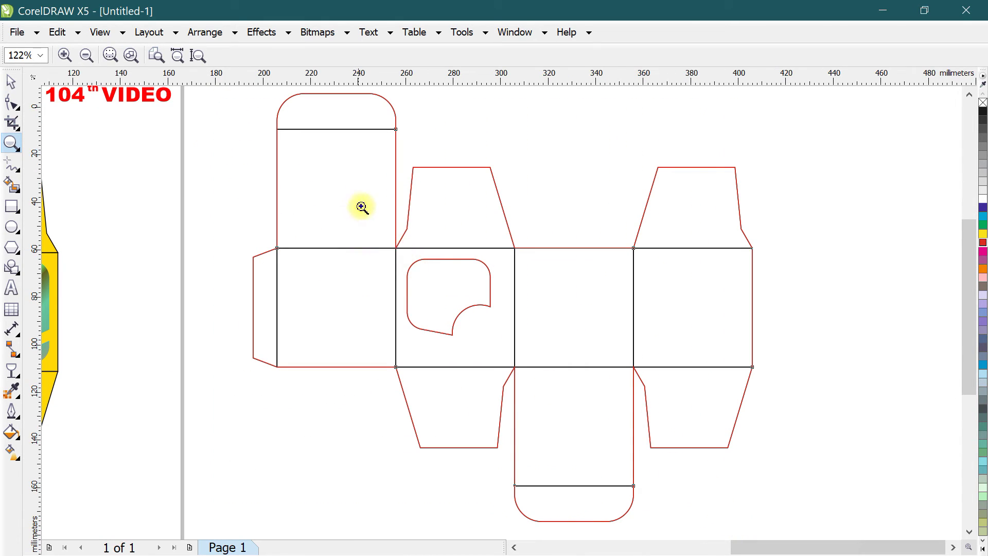
pyautogui.click(400, 234)
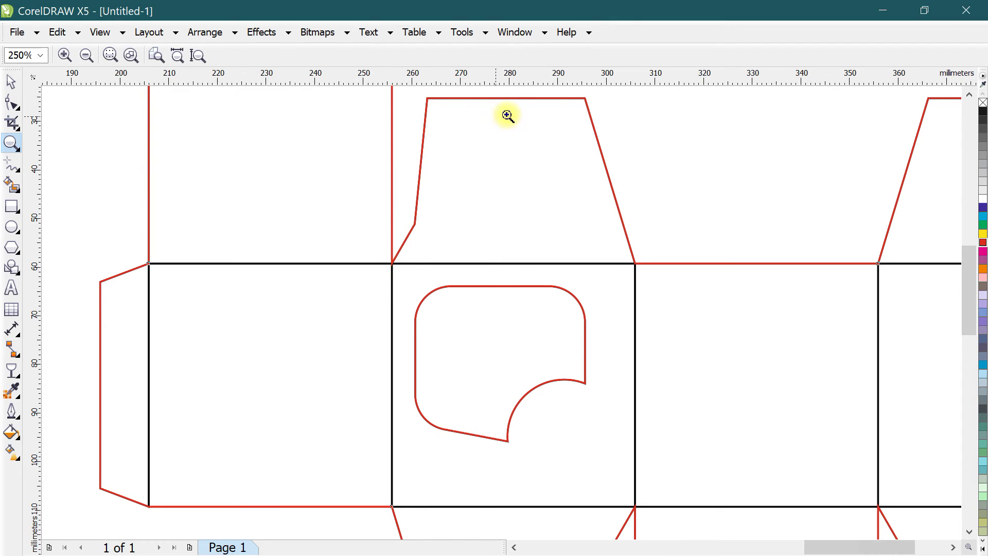
pyautogui.rightClick(399, 384)
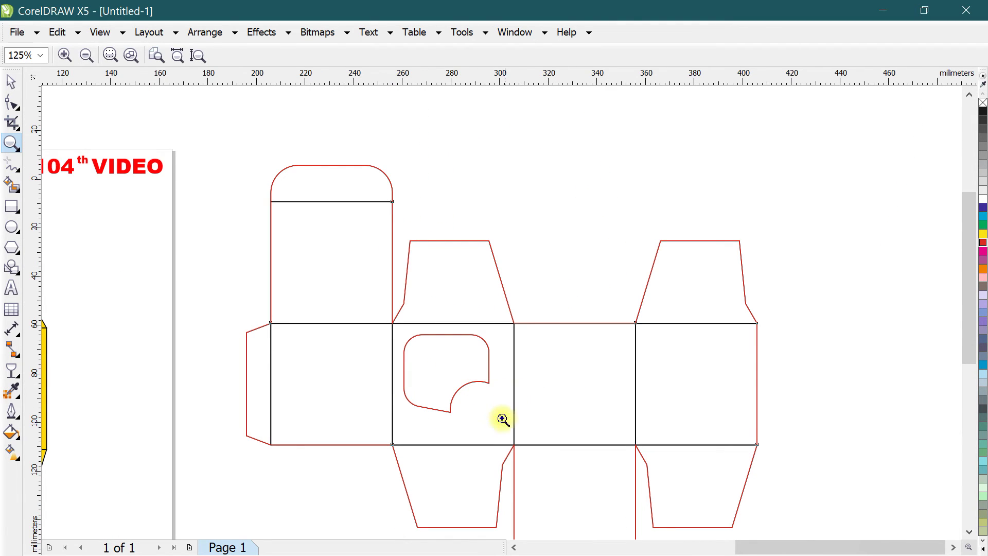
pyautogui.click(483, 435)
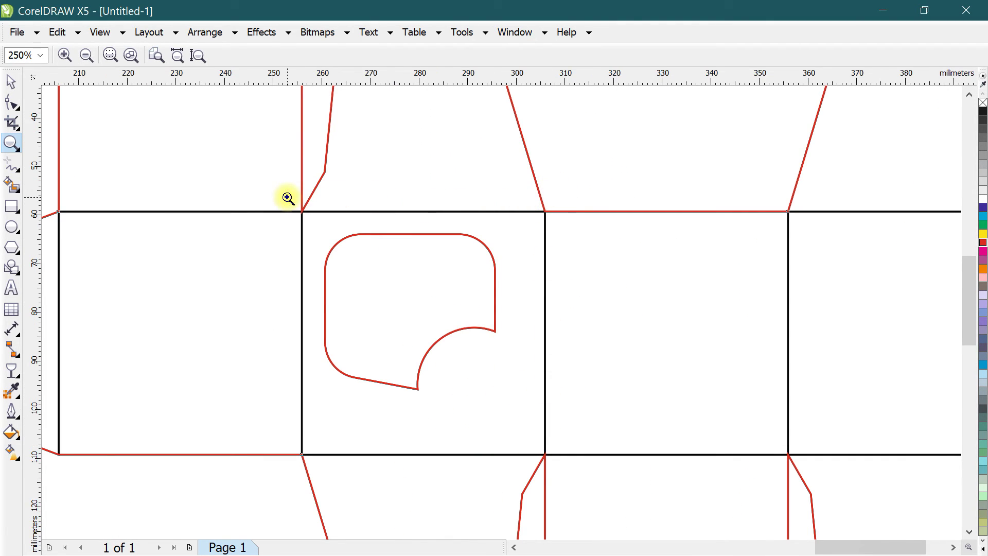
pyautogui.rightClick(287, 237)
pyautogui.rightClick(251, 236)
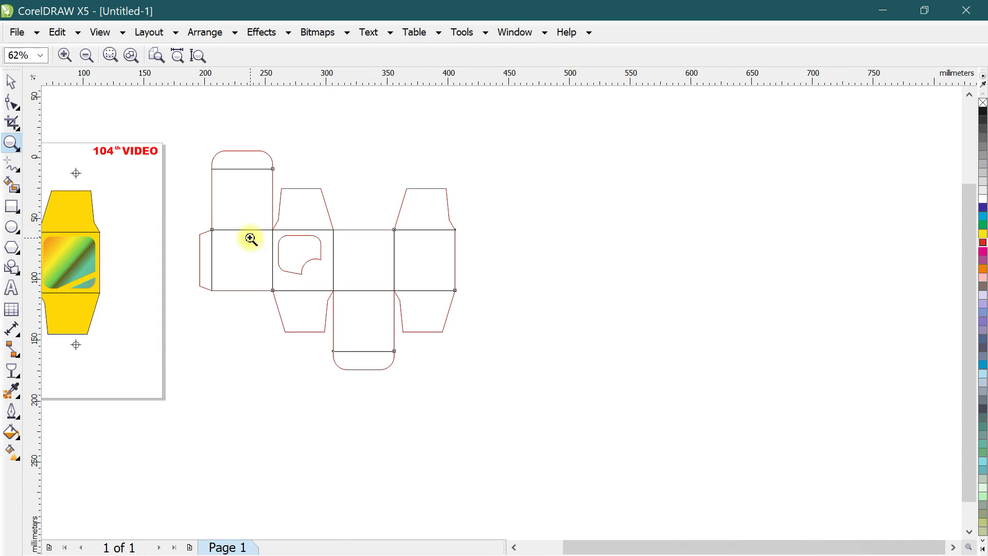
pyautogui.click(216, 163)
pyautogui.rightClick(239, 213)
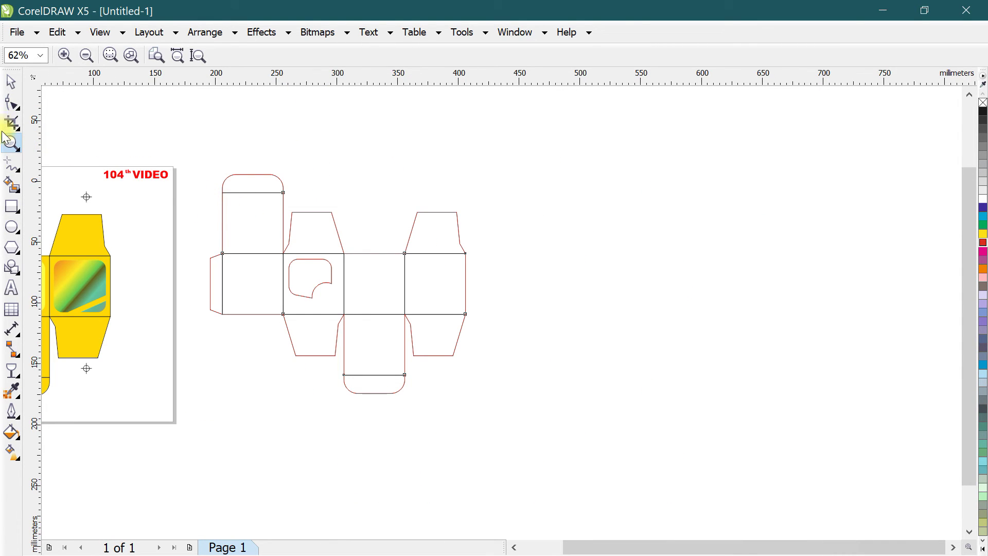
pyautogui.moveTo(185, 156); pyautogui.dragTo(484, 401)
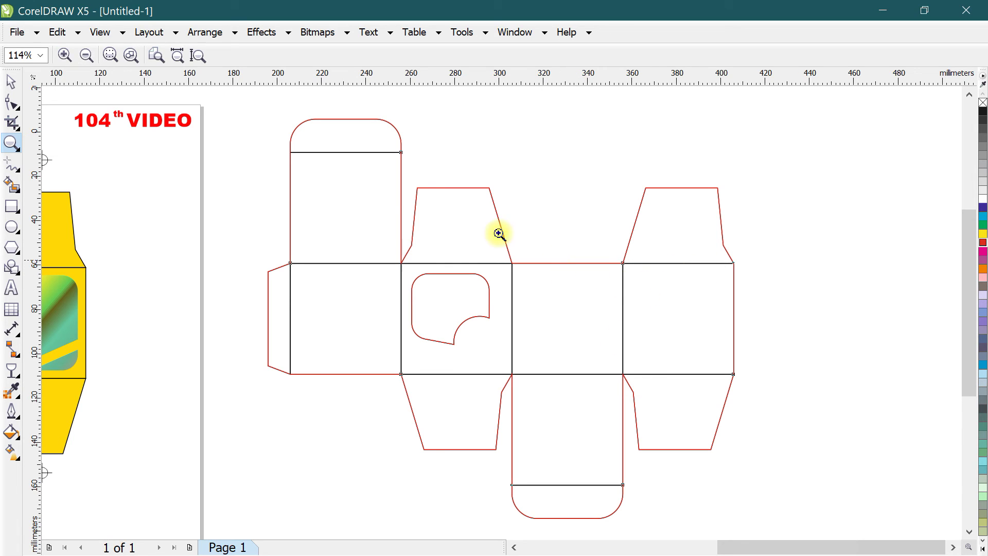
# Zoom in on the top tuck flap and colour a short end segment of its crease red
pyautogui.moveTo(259, 112); pyautogui.dragTo(437, 231)
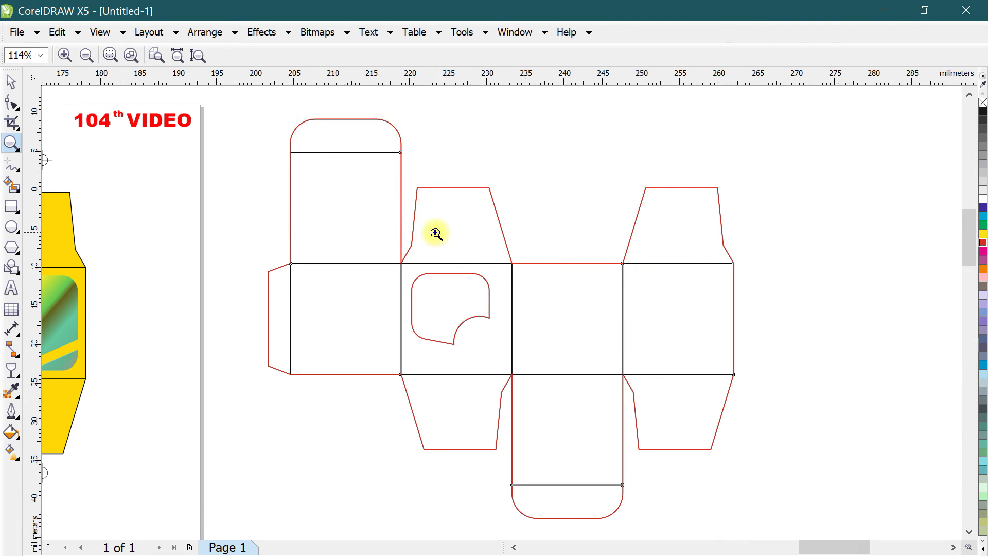
pyautogui.click(11, 82)
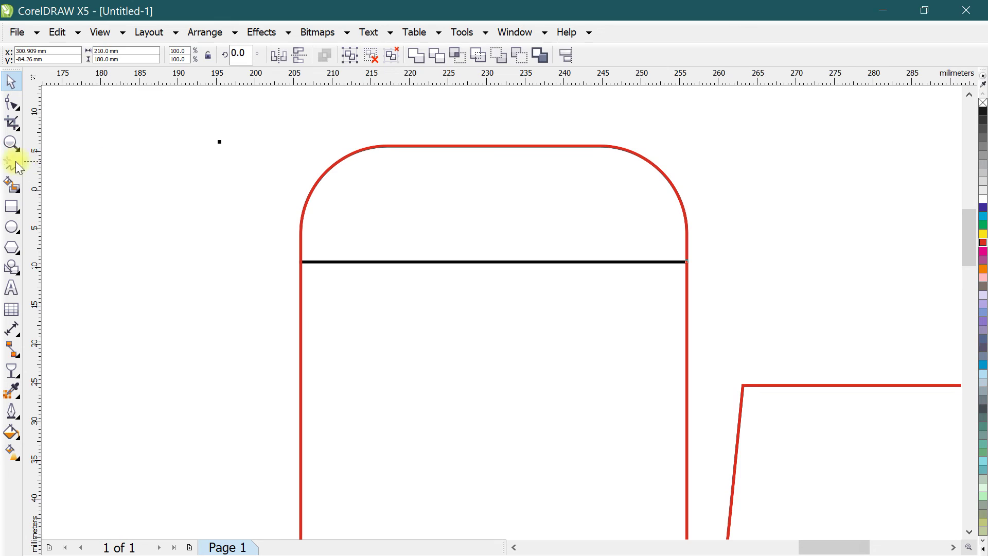
pyautogui.click(629, 269)
pyautogui.moveTo(629, 269); pyautogui.dragTo(378, 202)
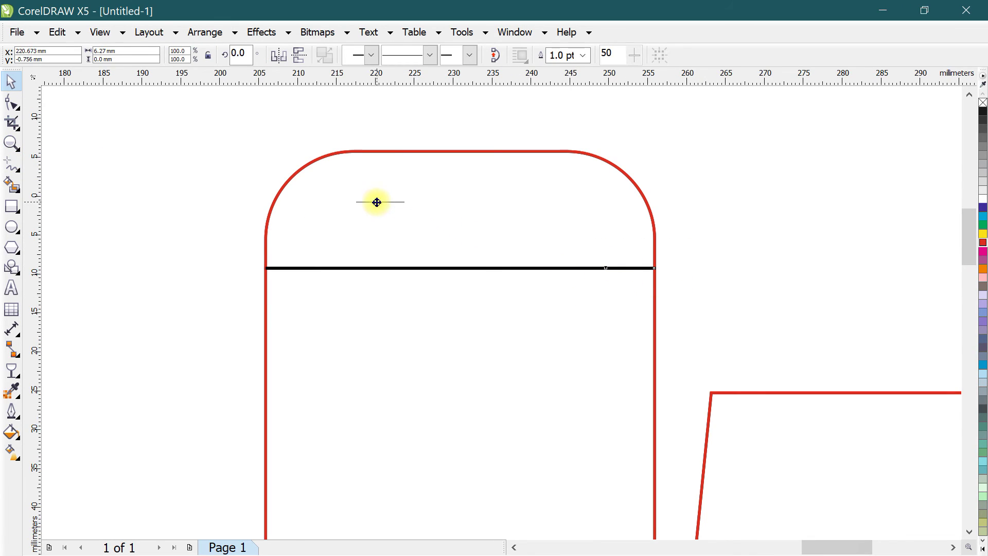
pyautogui.hotkey('ctrl', 'z')
pyautogui.rightClick(983, 242)
# Group the three segments of the top flap's split crease line
pyautogui.click(289, 268)
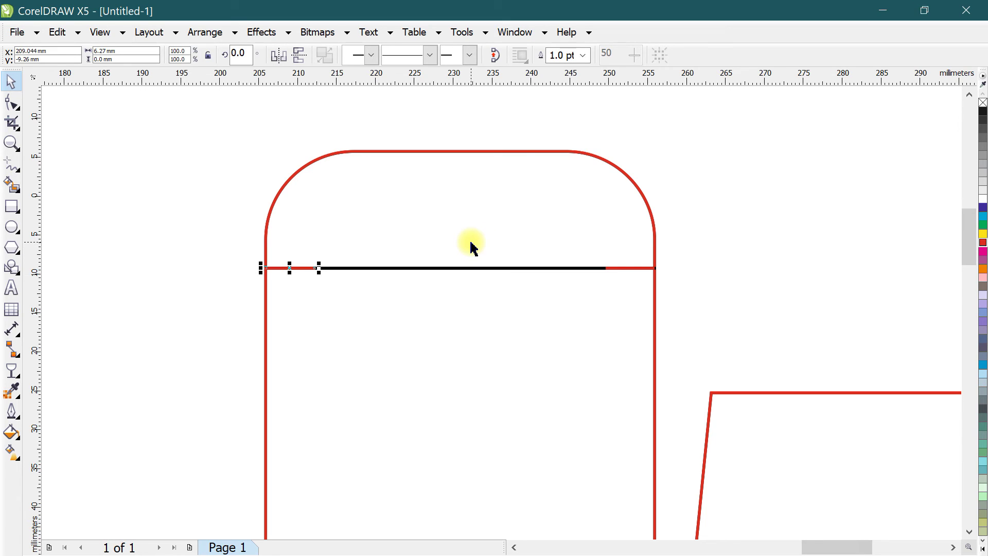
pyautogui.click(234, 248)
pyautogui.moveTo(234, 248); pyautogui.dragTo(341, 298)
pyautogui.keyDown('shift'); pyautogui.click(630, 268); pyautogui.keyUp('shift')
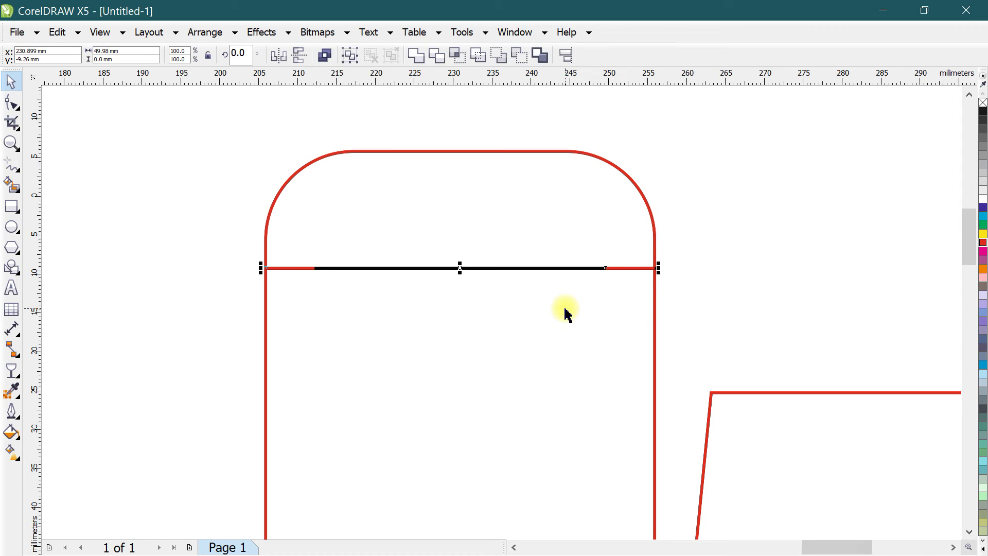
pyautogui.hotkey('ctrl', 'g')
# Move the split crease down onto the bottom tab's fold line, red slits at each end
pyautogui.scroll(-2, 243, 247)
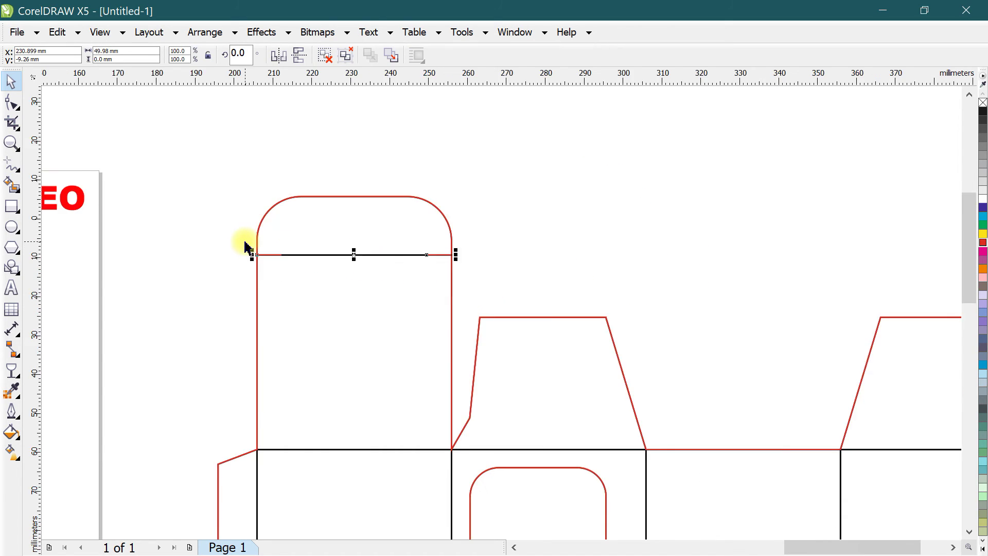
pyautogui.scroll(-2, 244, 246)
pyautogui.moveTo(342, 248); pyautogui.dragTo(538, 506)
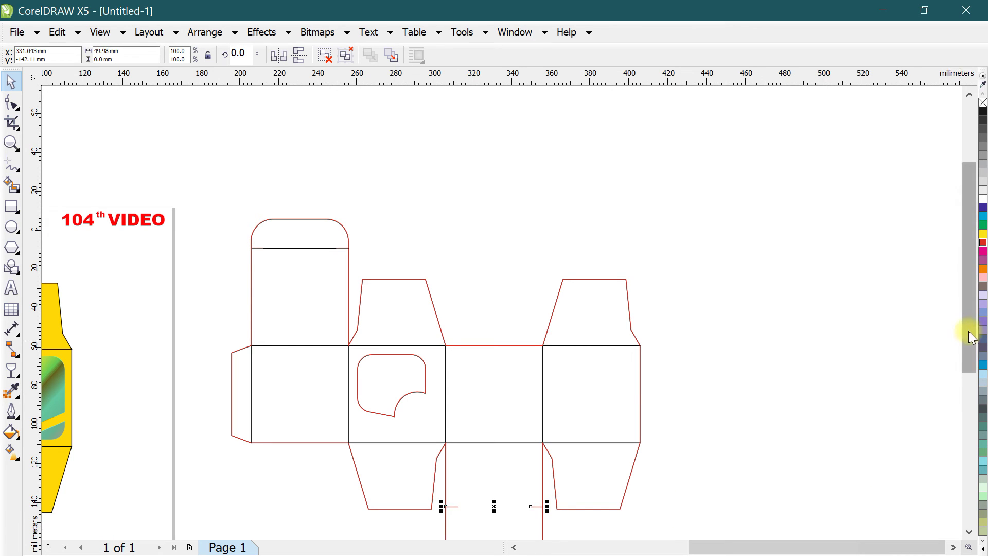
pyautogui.moveTo(966, 346); pyautogui.dragTo(965, 452)
pyautogui.scroll(1, 485, 313)
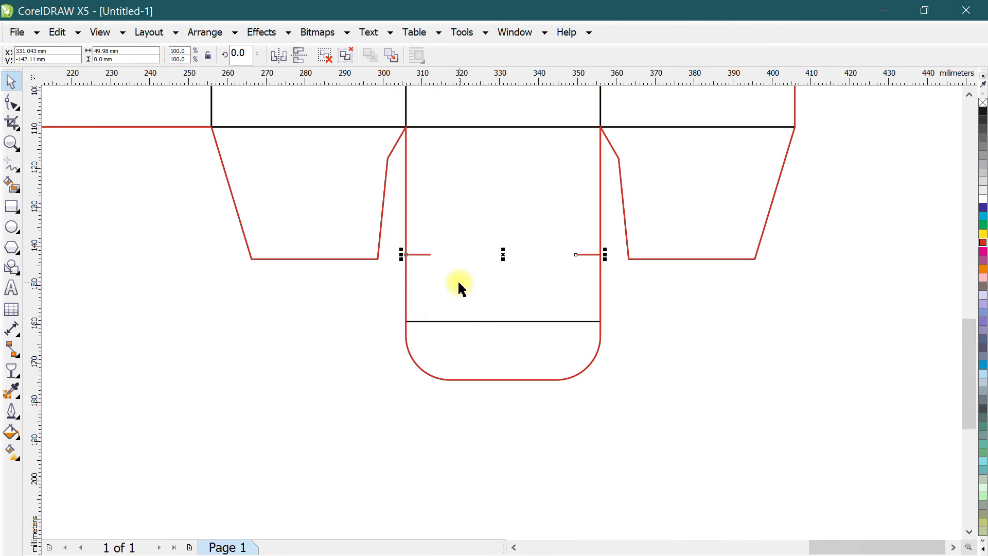
pyautogui.scroll(1, 459, 287)
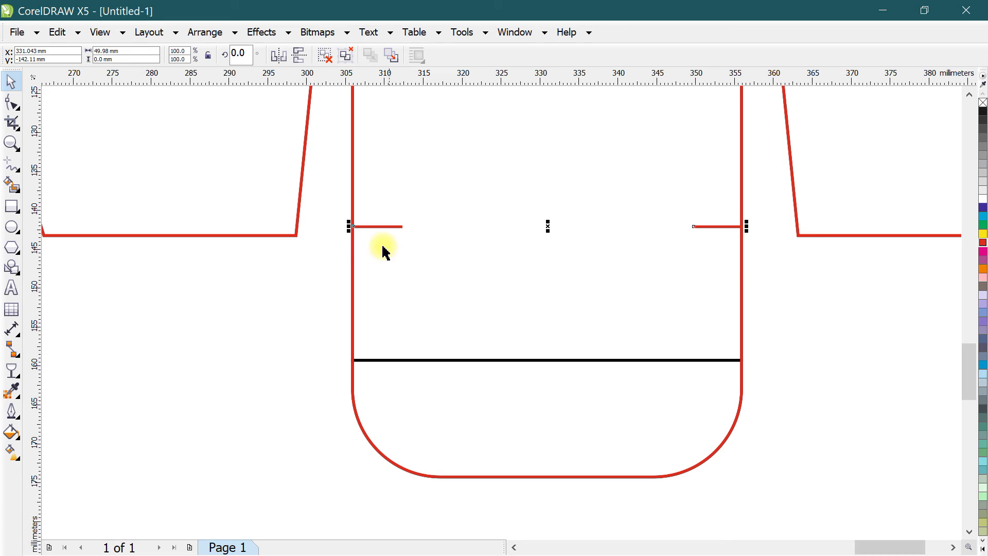
pyautogui.moveTo(353, 226); pyautogui.dragTo(353, 359)
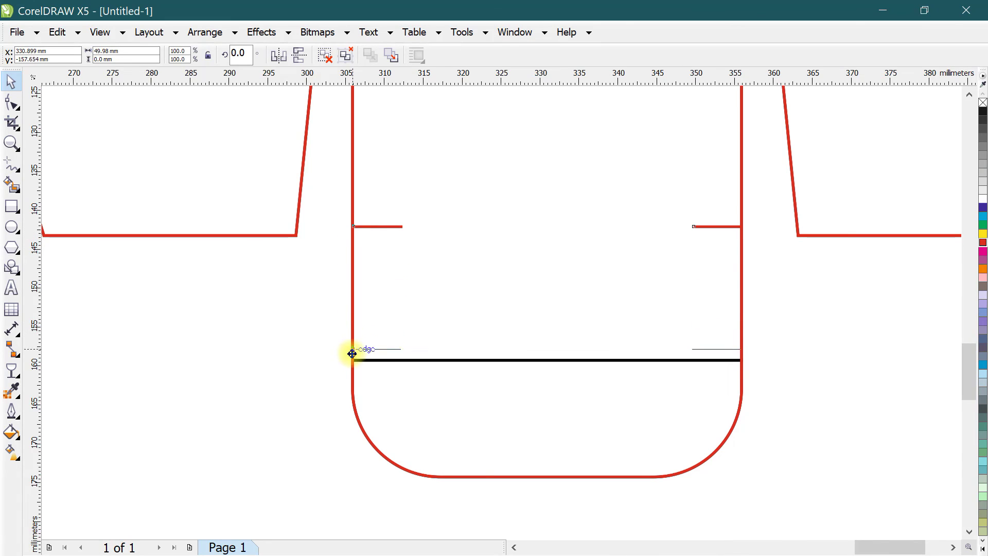
pyautogui.scroll(1, 741, 355)
pyautogui.scroll(1, 741, 355)
pyautogui.scroll(-1, 672, 337)
pyautogui.scroll(-1, 644, 341)
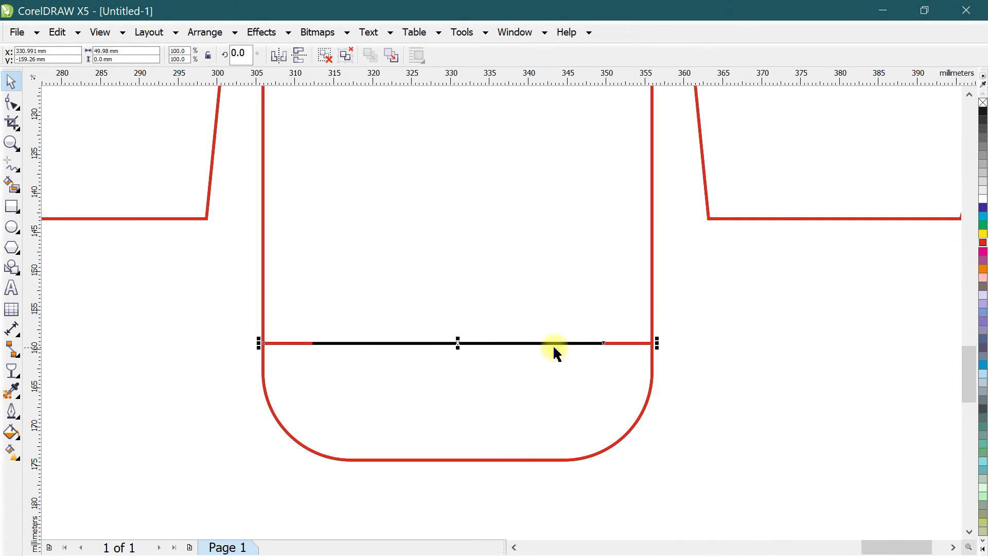
pyautogui.scroll(1, 422, 353)
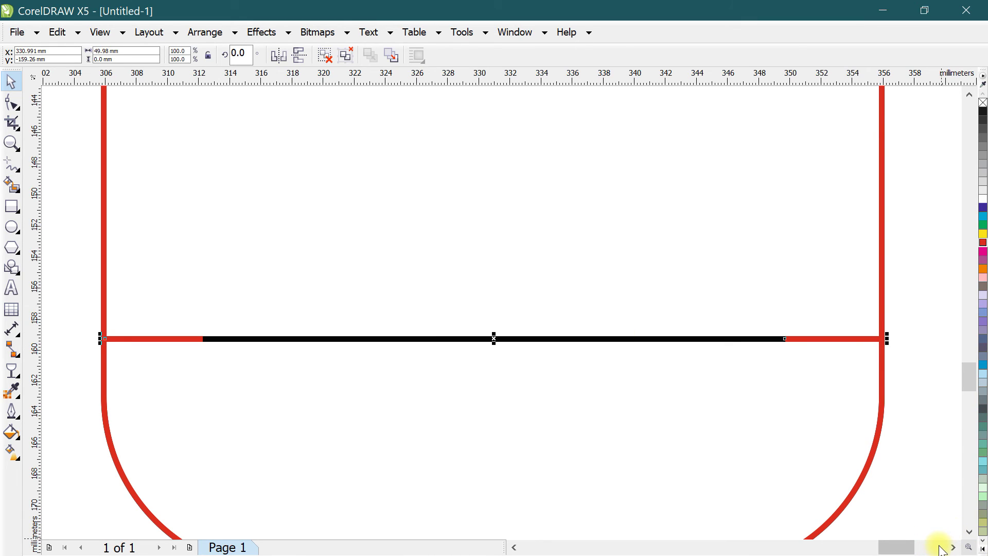
pyautogui.scroll(-2, 462, 355)
pyautogui.scroll(-2, 514, 254)
pyautogui.scroll(-2, 514, 253)
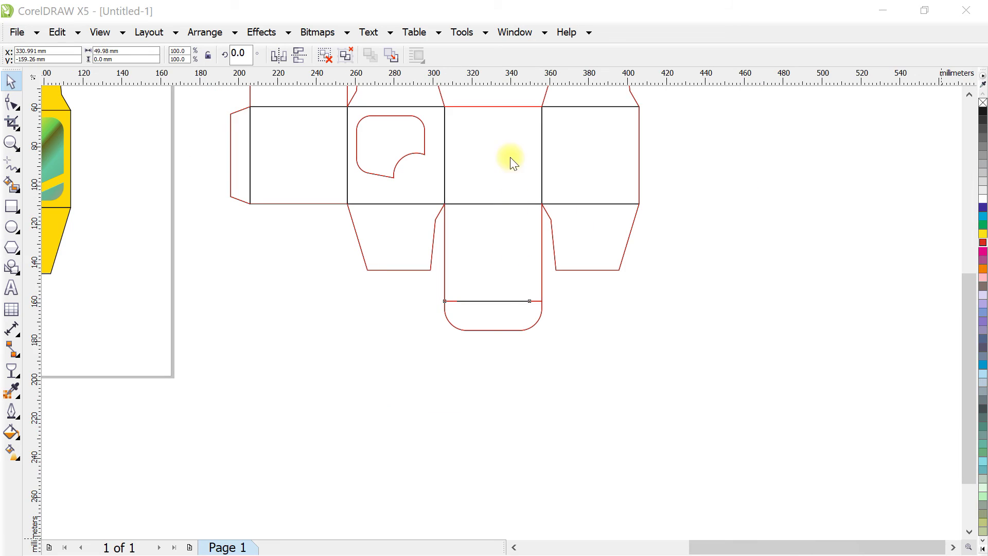
pyautogui.click(969, 94)
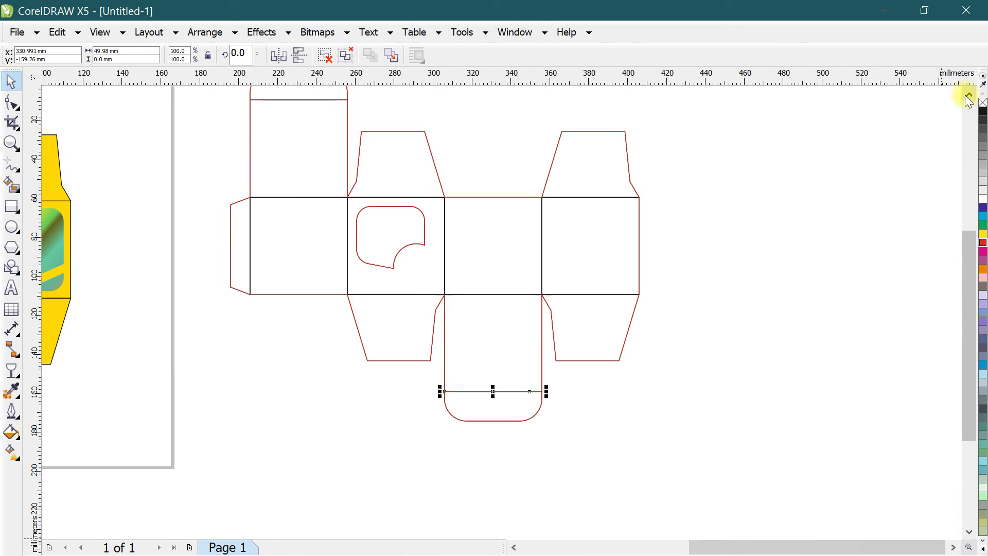
pyautogui.scroll(3, 427, 249)
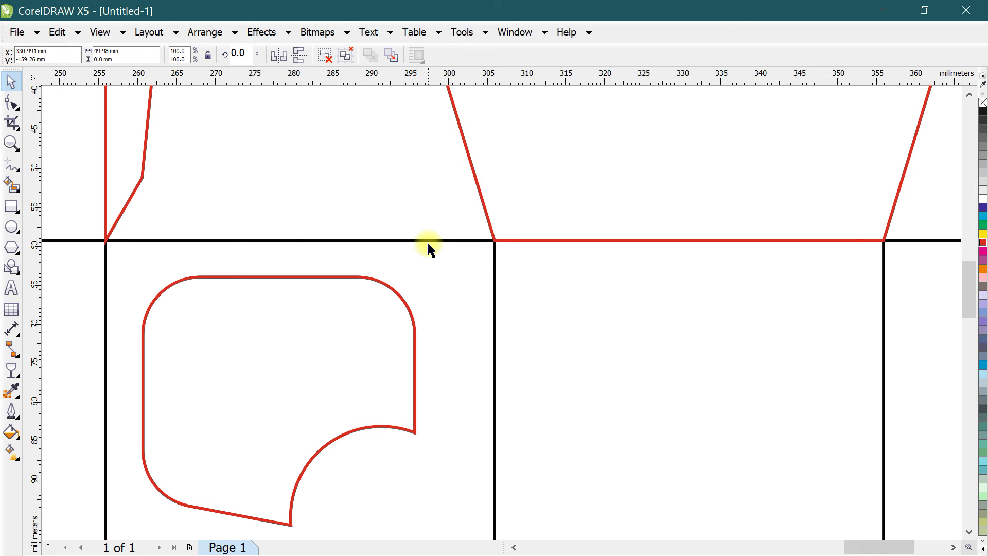
pyautogui.scroll(-3, 474, 235)
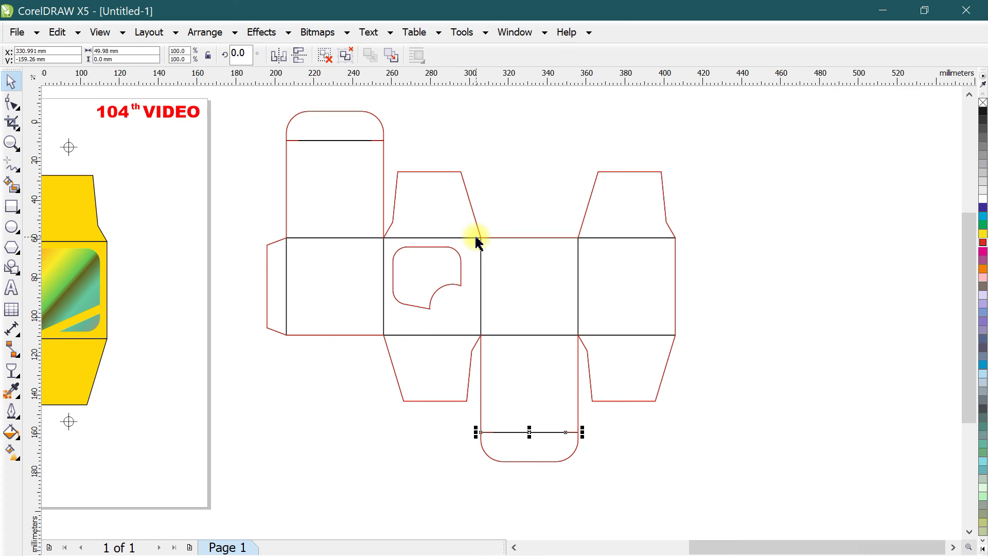
pyautogui.click(752, 287)
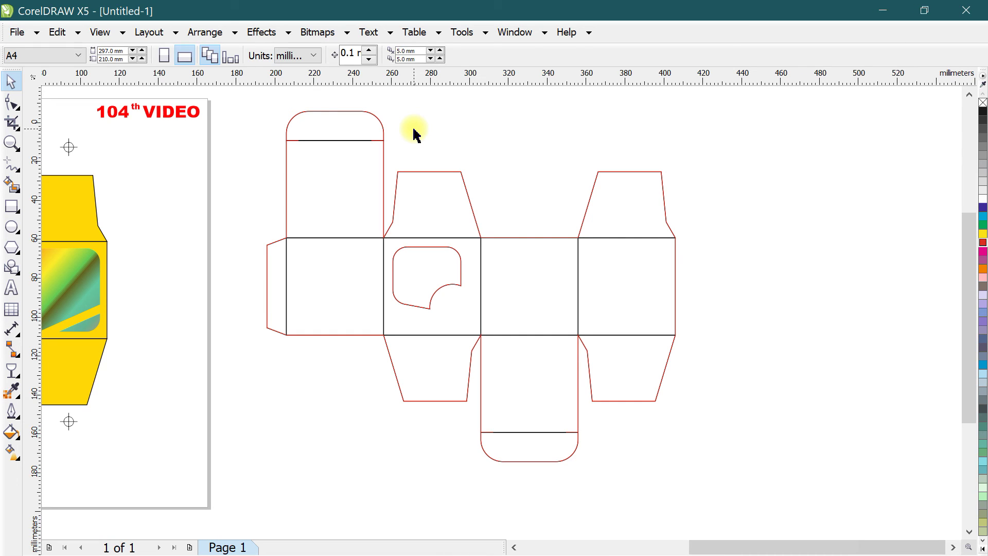
pyautogui.scroll(-2, 688, 213)
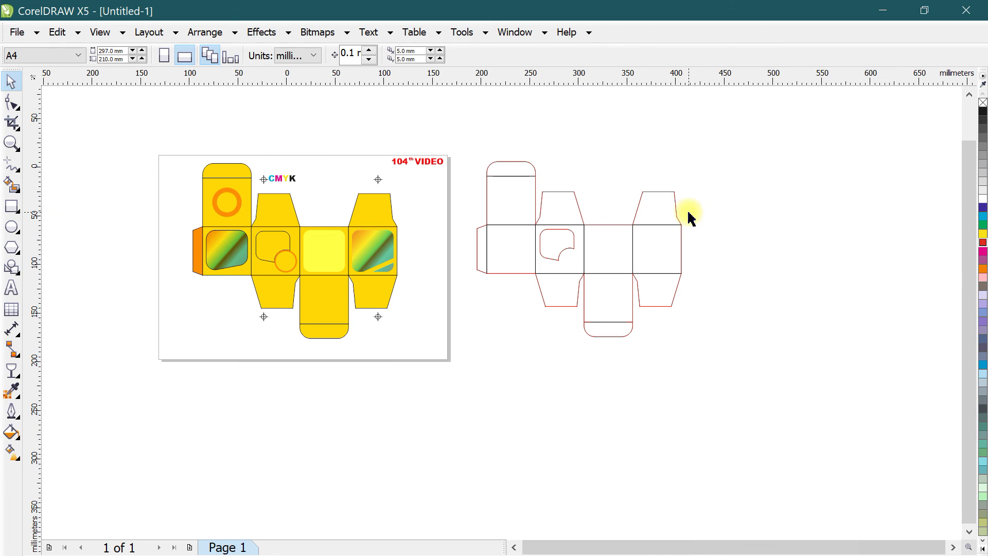
pyautogui.scroll(2, 252, 226)
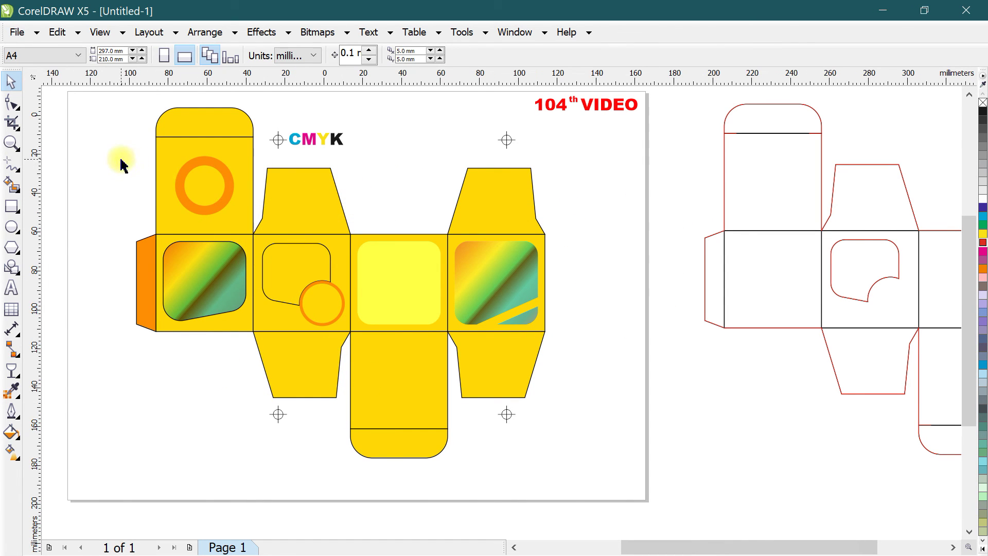
# Draw a rectangle framing the box artwork, nudge it slightly right, and fill it yellow
pyautogui.click(11, 206)
pyautogui.moveTo(115, 97); pyautogui.dragTo(572, 471)
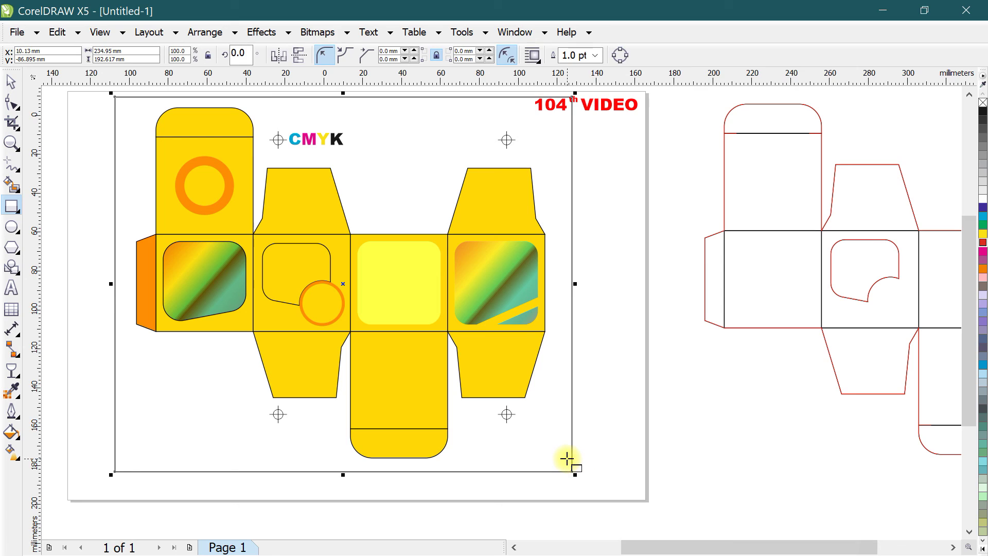
pyautogui.click(10, 81)
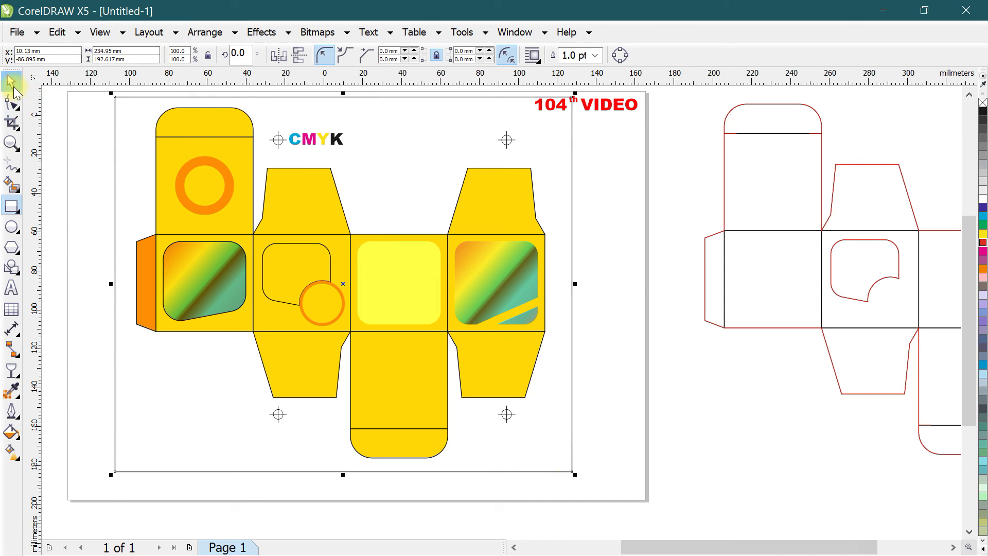
pyautogui.moveTo(441, 141); pyautogui.dragTo(445, 141)
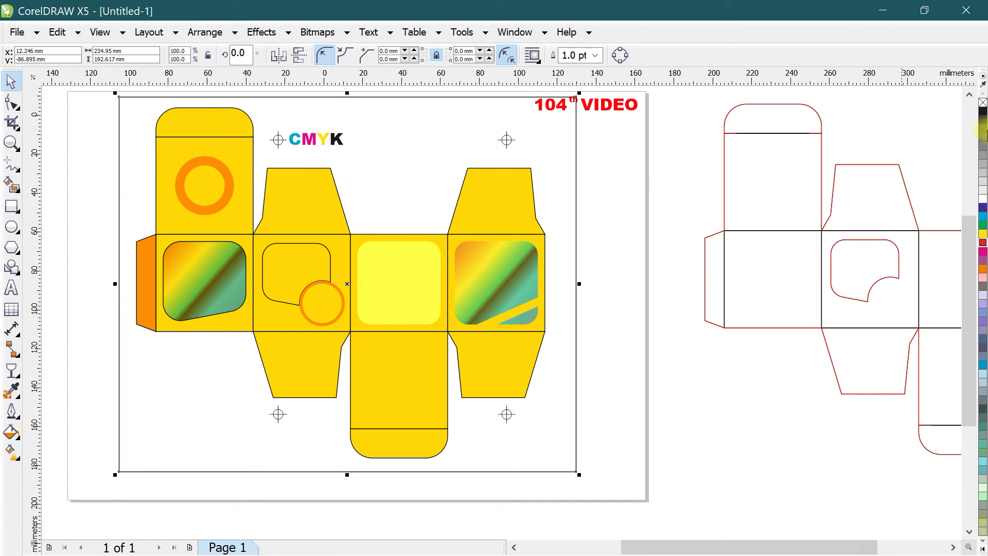
pyautogui.click(983, 234)
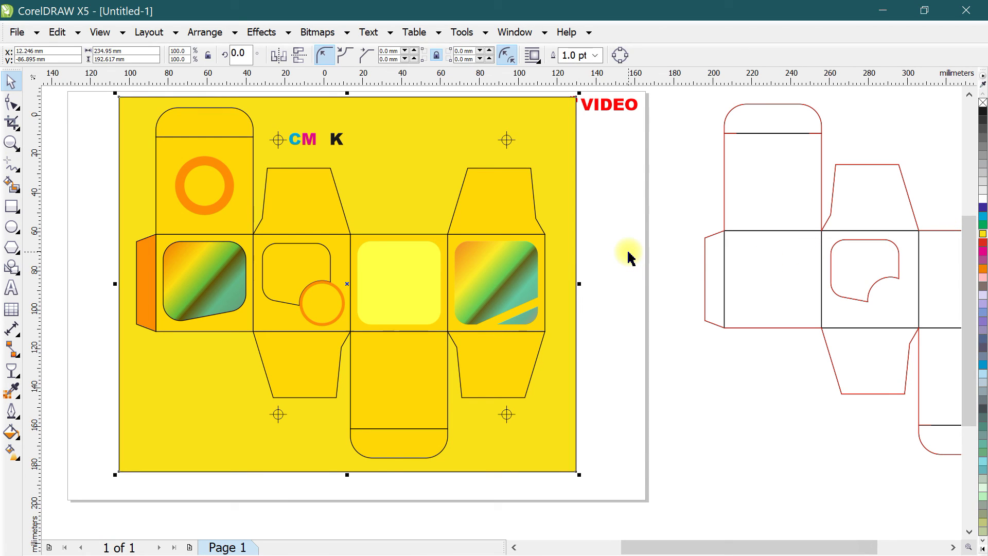
pyautogui.click(93, 143)
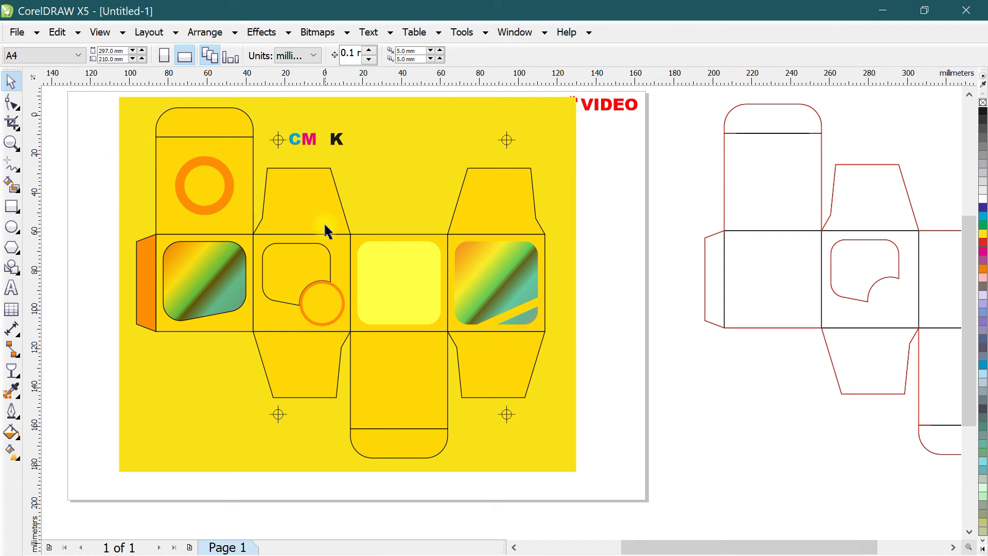
# Select all box panels, flaps and caps, remove their outlines, then undo that change
pyautogui.click(510, 199)
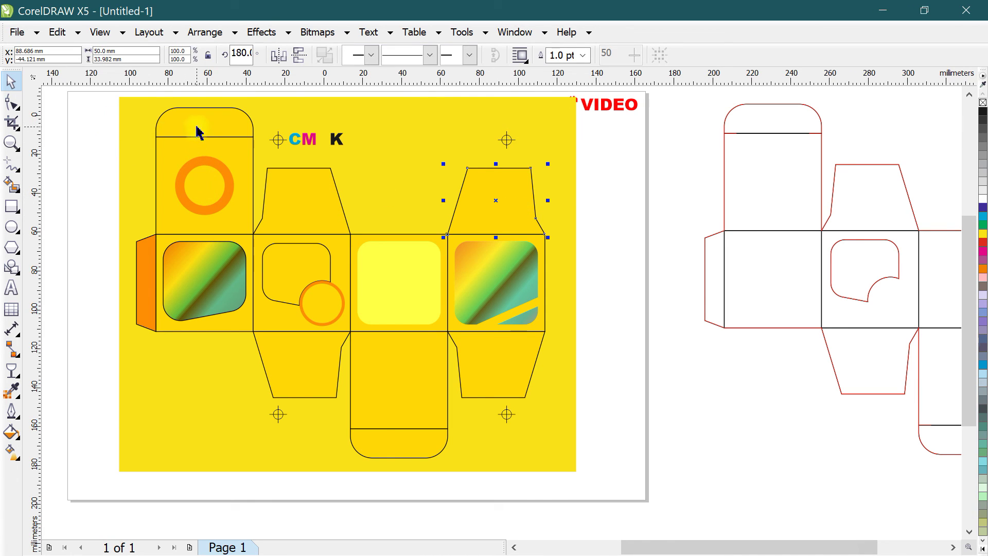
pyautogui.moveTo(89, 97); pyautogui.dragTo(273, 188)
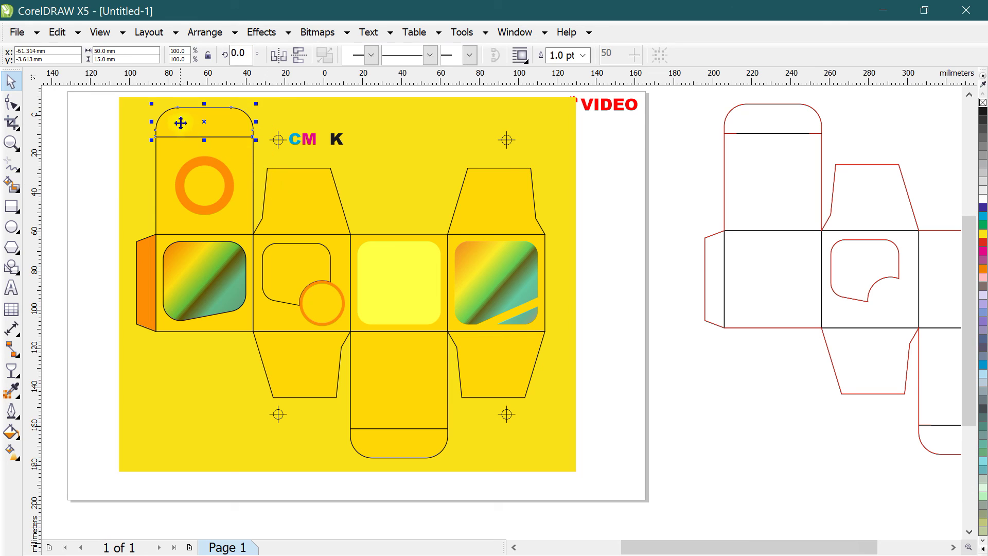
pyautogui.keyDown('shift'); pyautogui.click(181, 157); pyautogui.keyUp('shift')
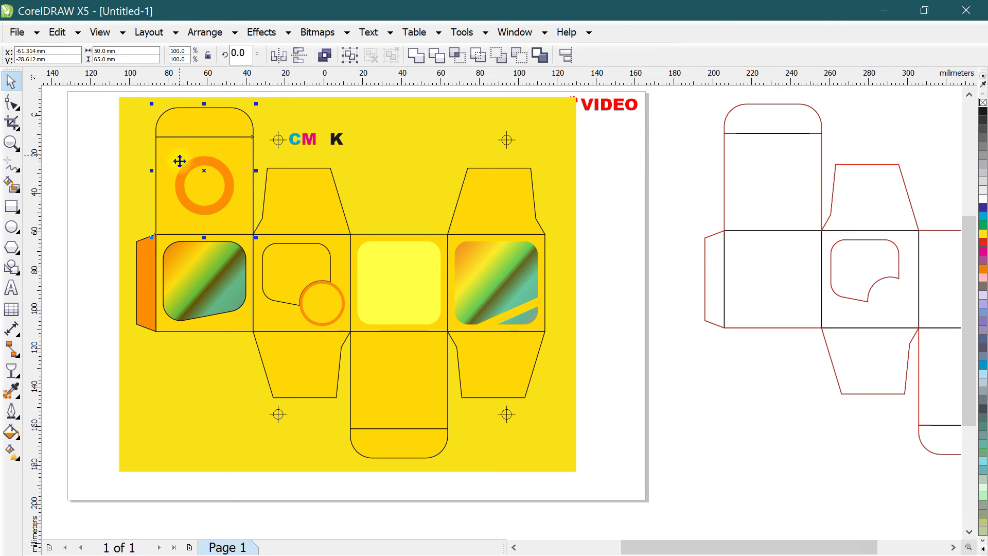
pyautogui.moveTo(75, 206); pyautogui.dragTo(600, 356)
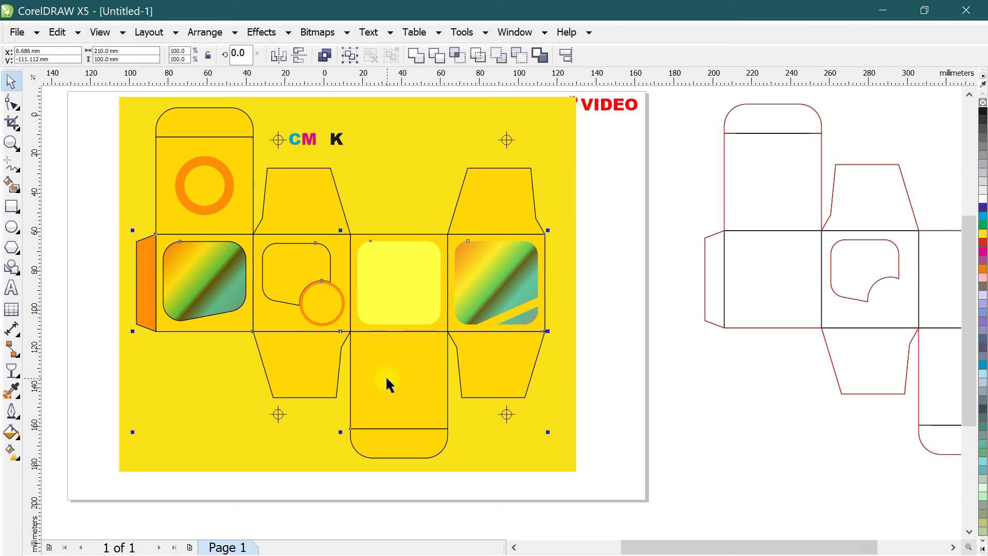
pyautogui.keyDown('shift'); pyautogui.click(393, 457); pyautogui.keyUp('shift')
pyautogui.keyDown('shift'); pyautogui.click(320, 210); pyautogui.keyUp('shift')
pyautogui.keyDown('shift'); pyautogui.click(474, 207); pyautogui.keyUp('shift')
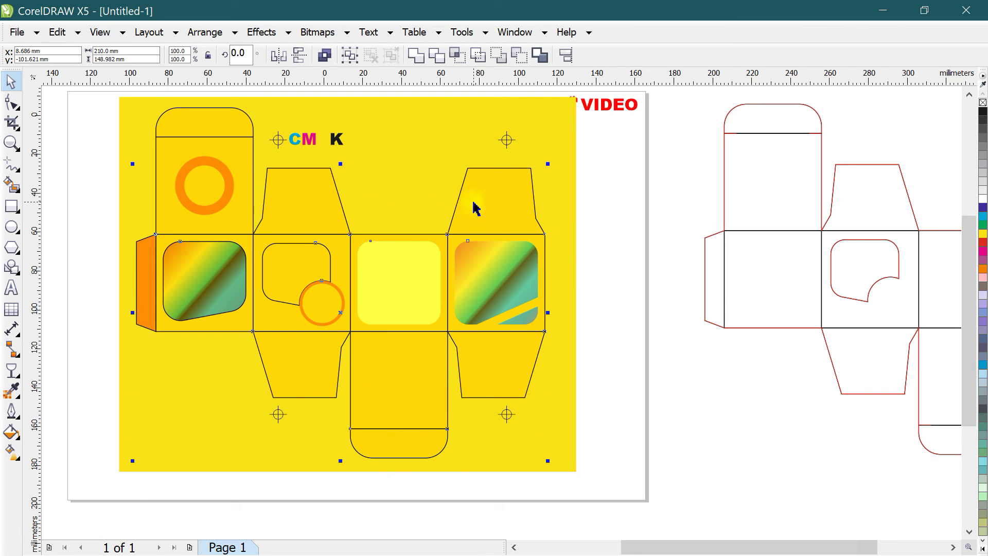
pyautogui.keyDown('shift'); pyautogui.click(216, 137); pyautogui.keyUp('shift')
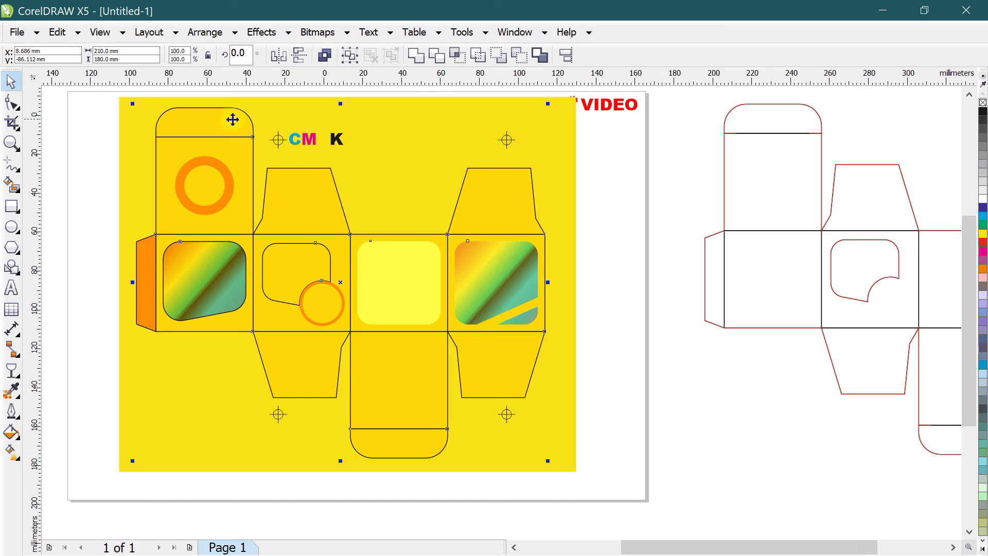
pyautogui.rightClick(983, 104)
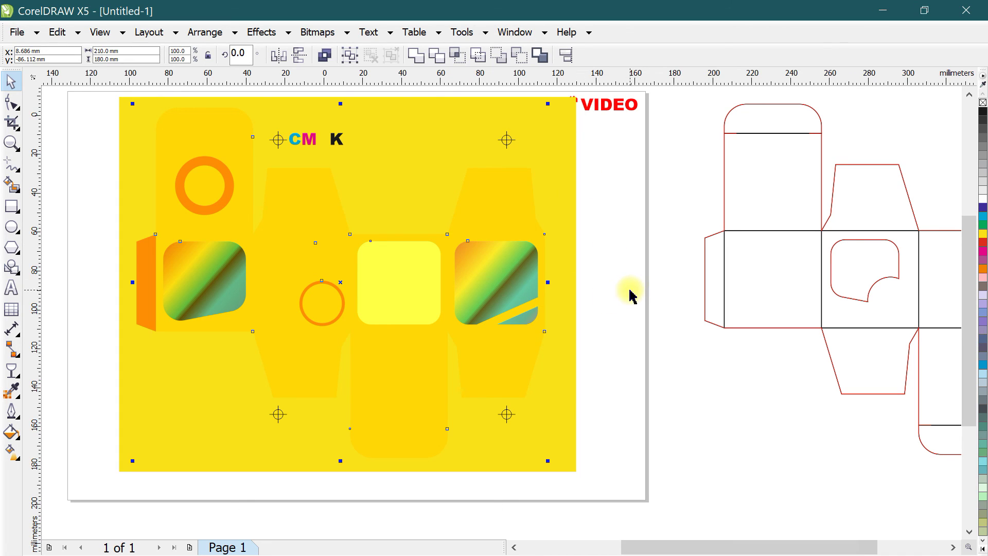
pyautogui.hotkey('ctrl', 'z')
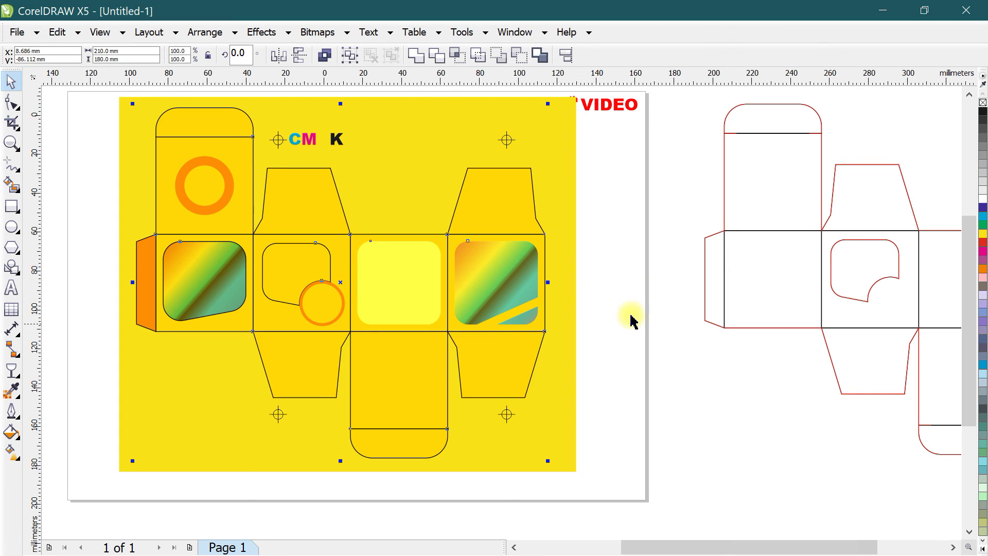
# Delete the yellow background rectangle
pyautogui.click(651, 288)
pyautogui.click(557, 176)
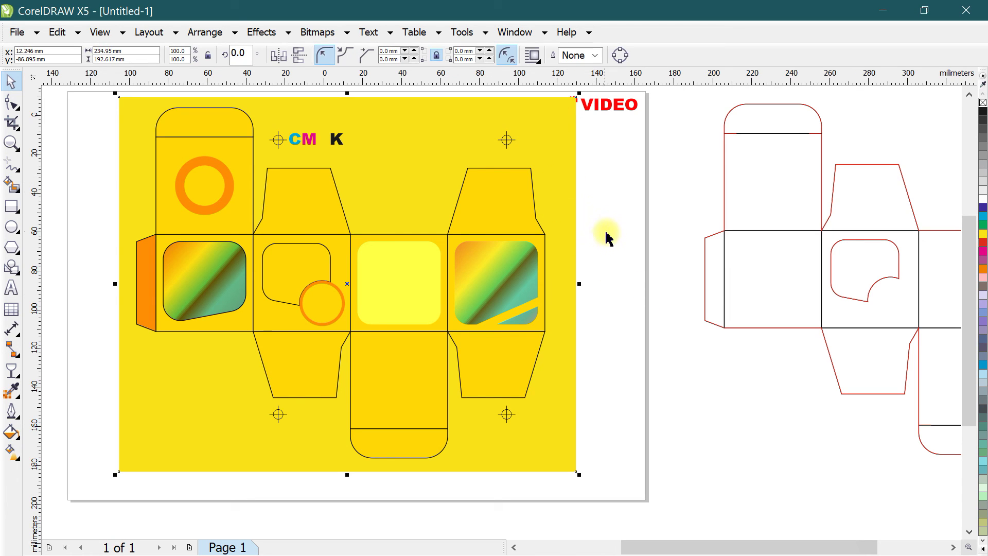
pyautogui.press('Delete')
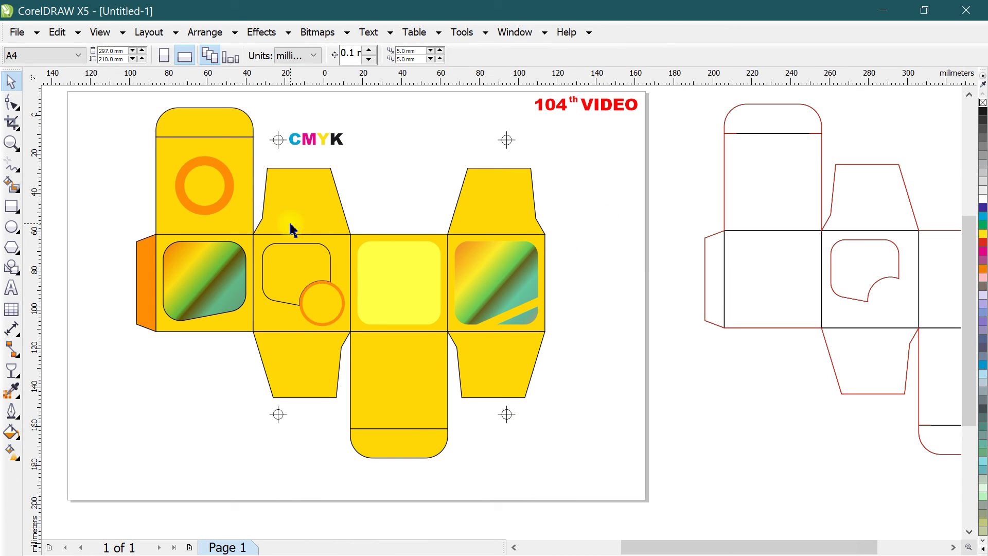